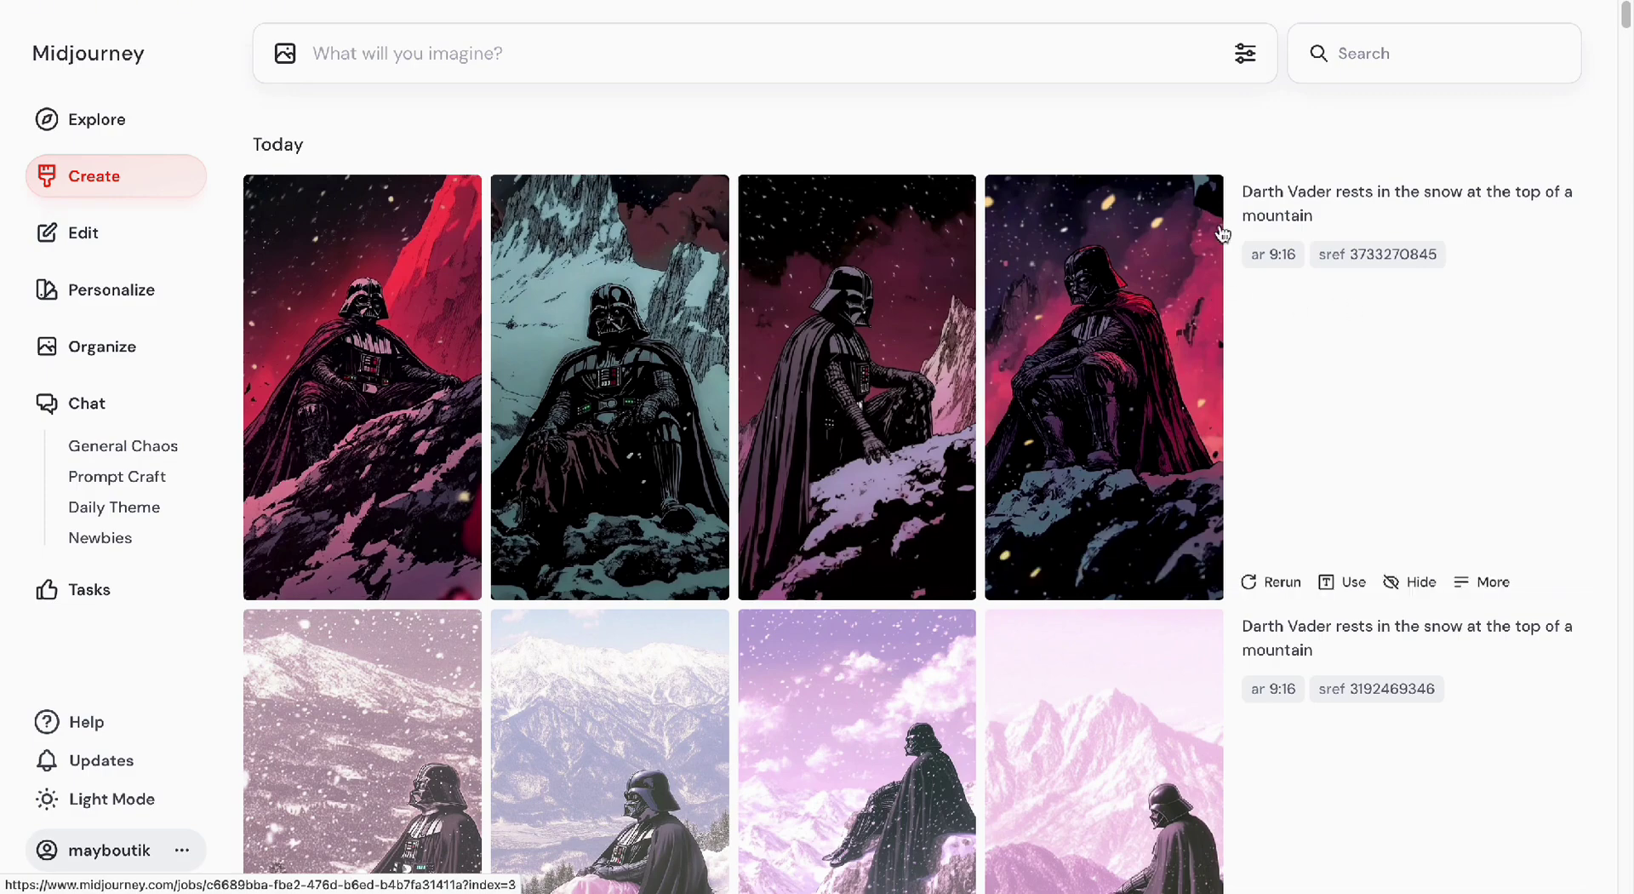
pyautogui.scroll(-2, 1069, 748)
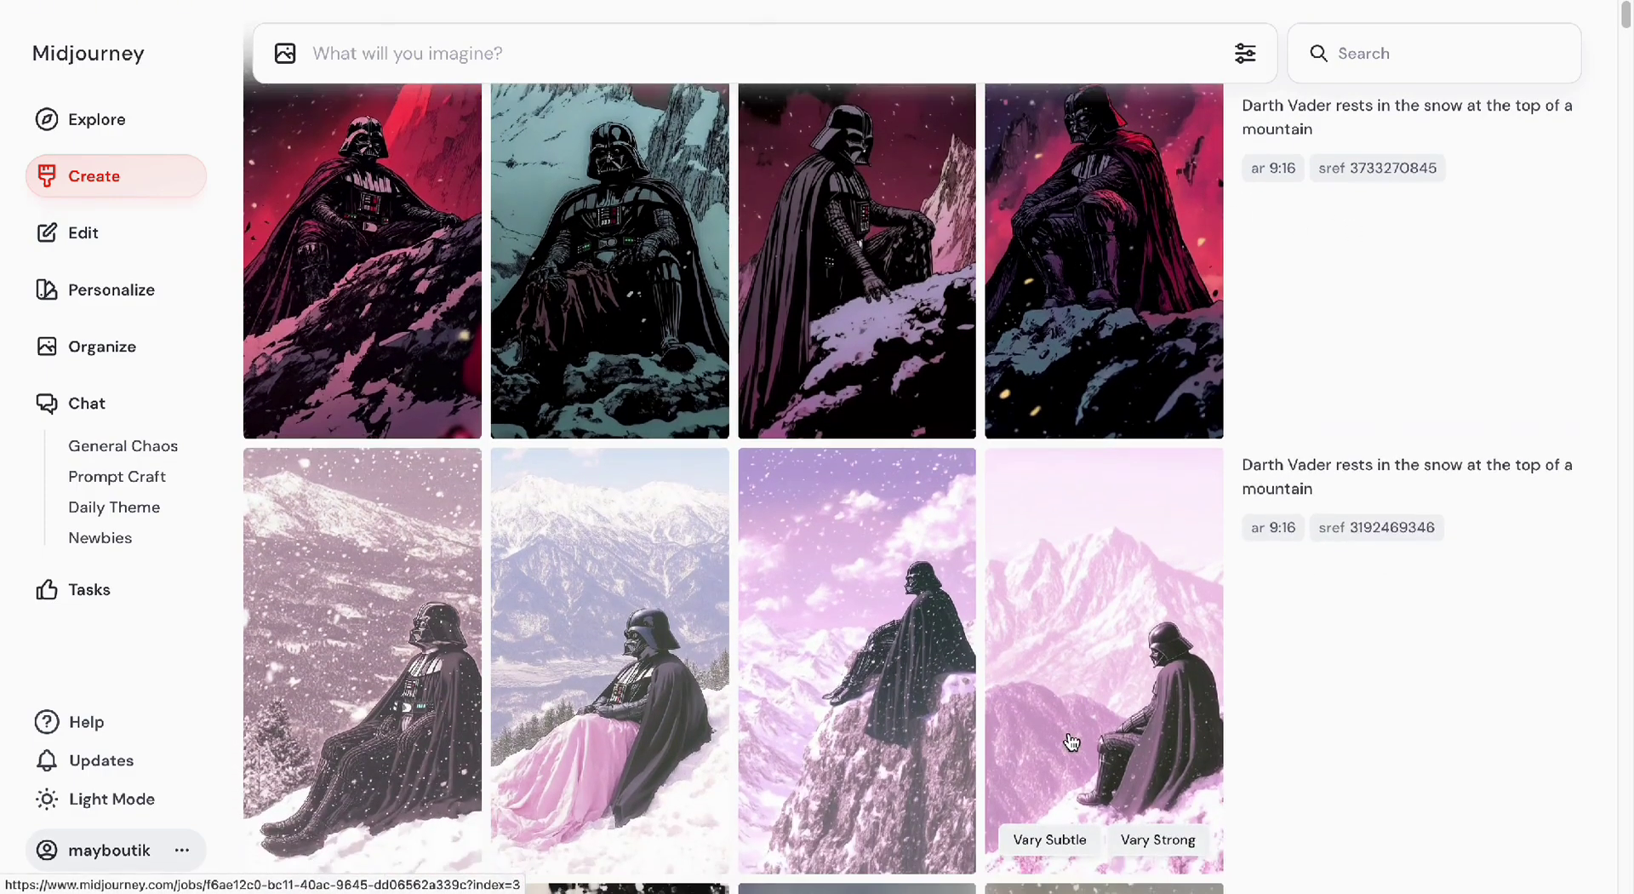
pyautogui.scroll(2, 1072, 743)
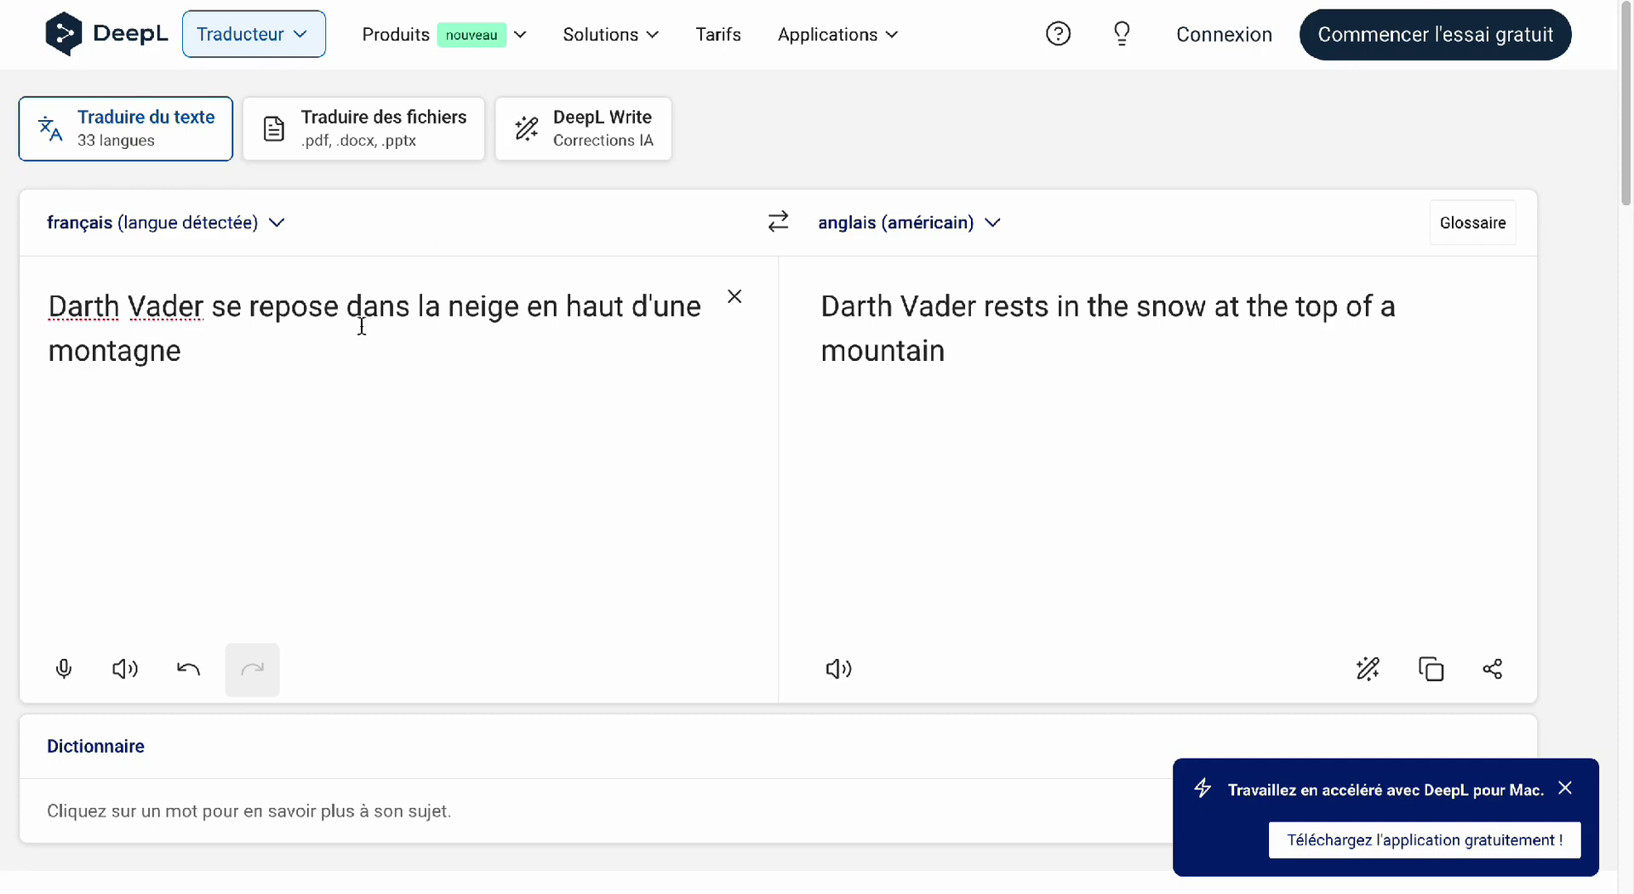
# In DeepL, replace the French text after "Darth Vader" with "dort dans la neige avec R2D2".
pyautogui.click(340, 350)
pyautogui.click(265, 348)
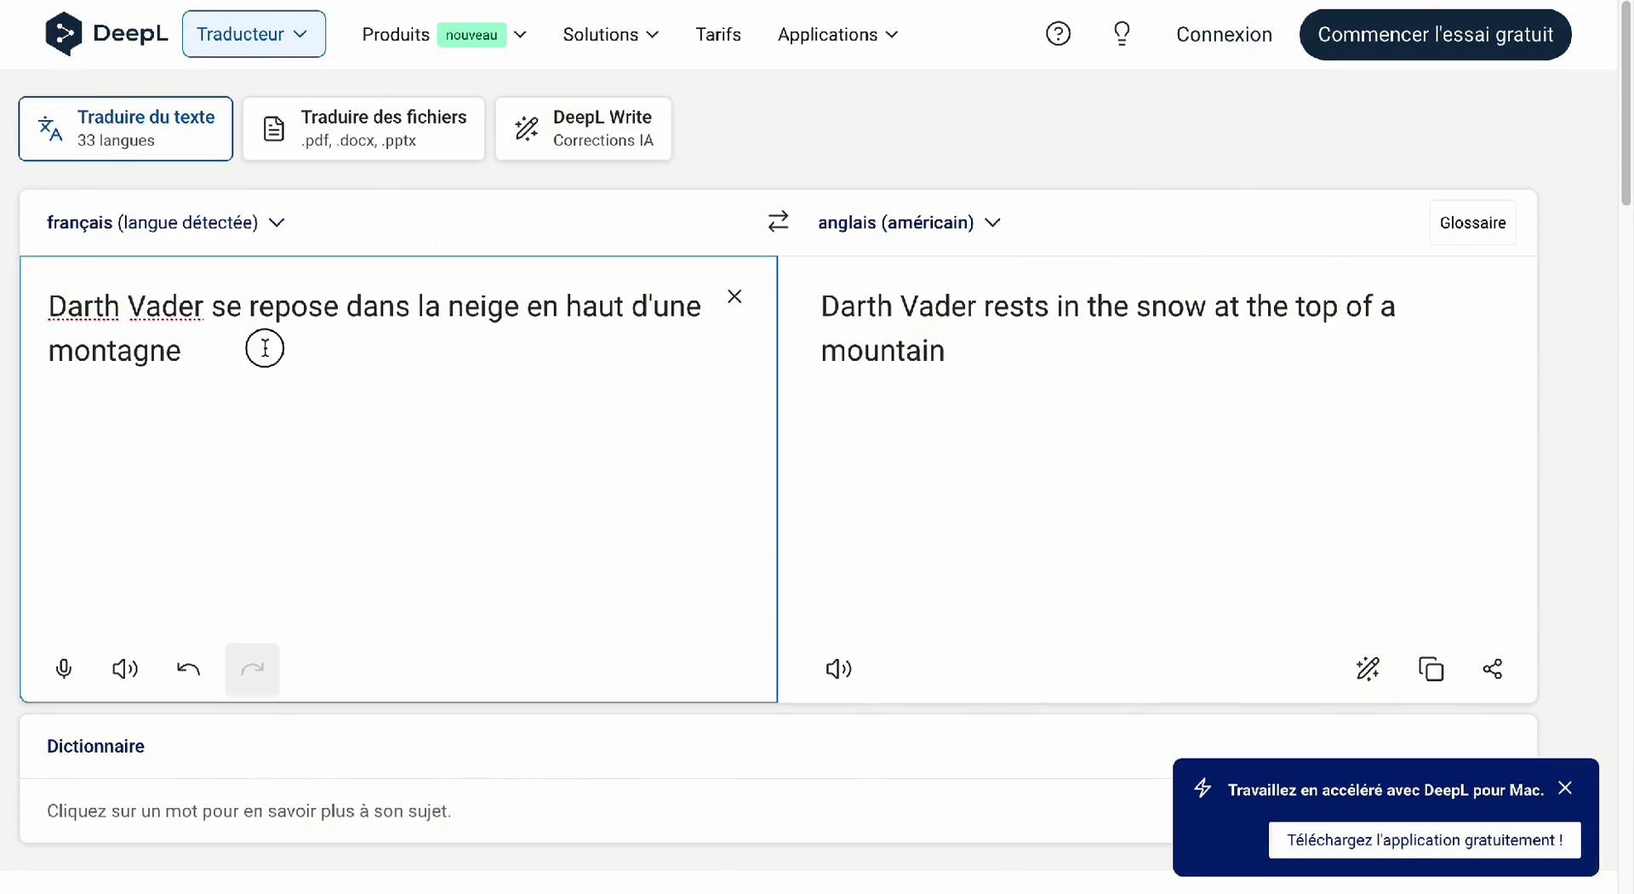
pyautogui.moveTo(265, 348); pyautogui.dragTo(219, 313)
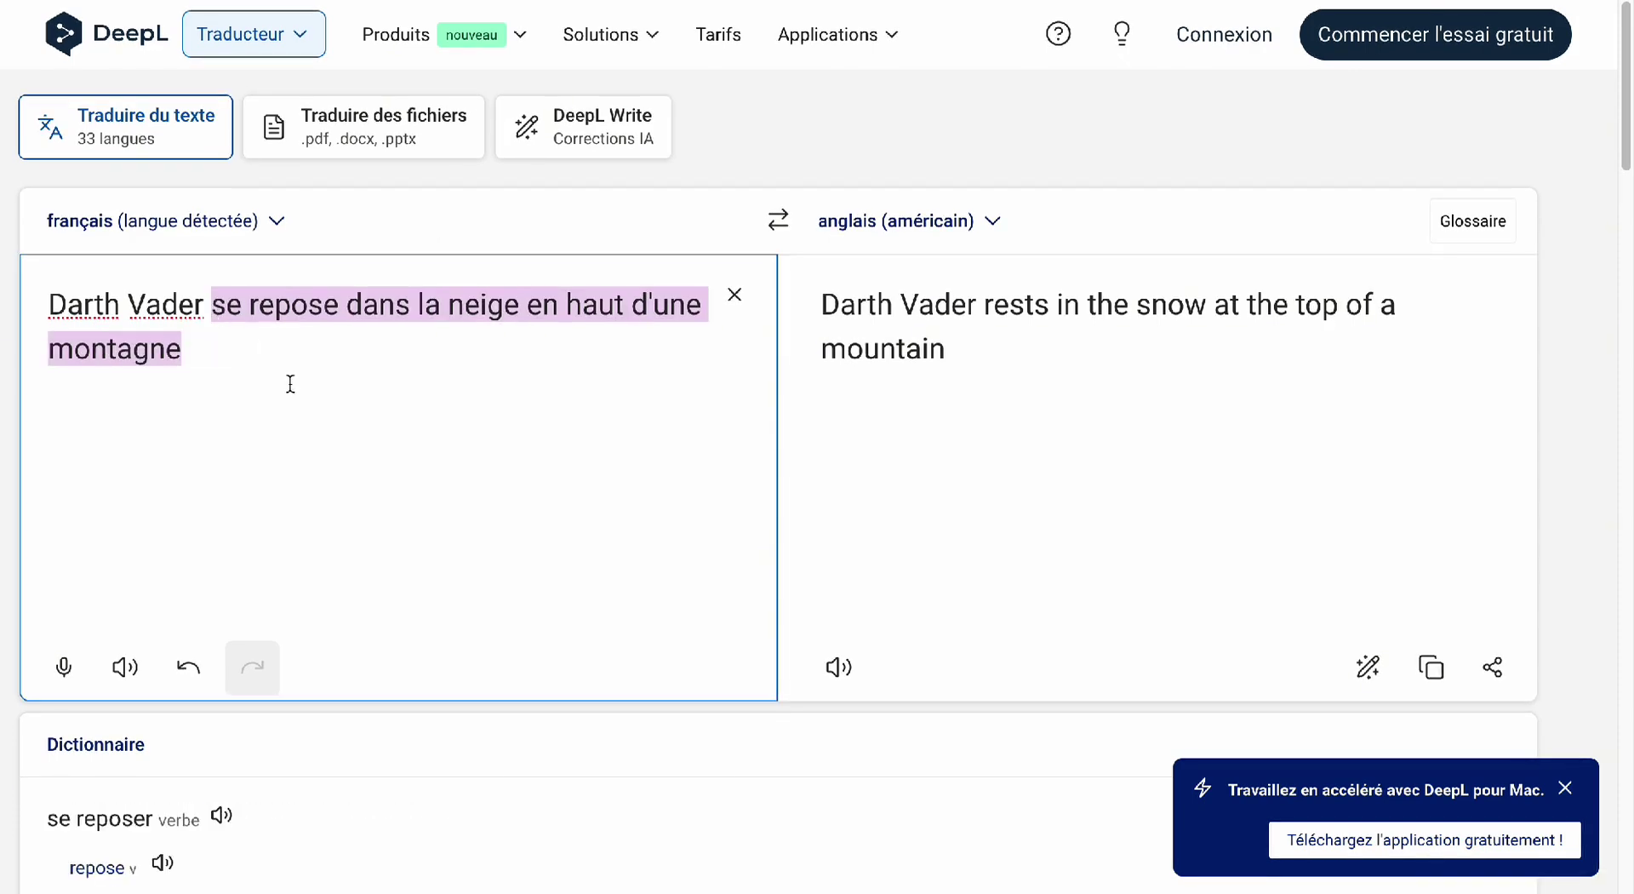
pyautogui.write('dort dans l')
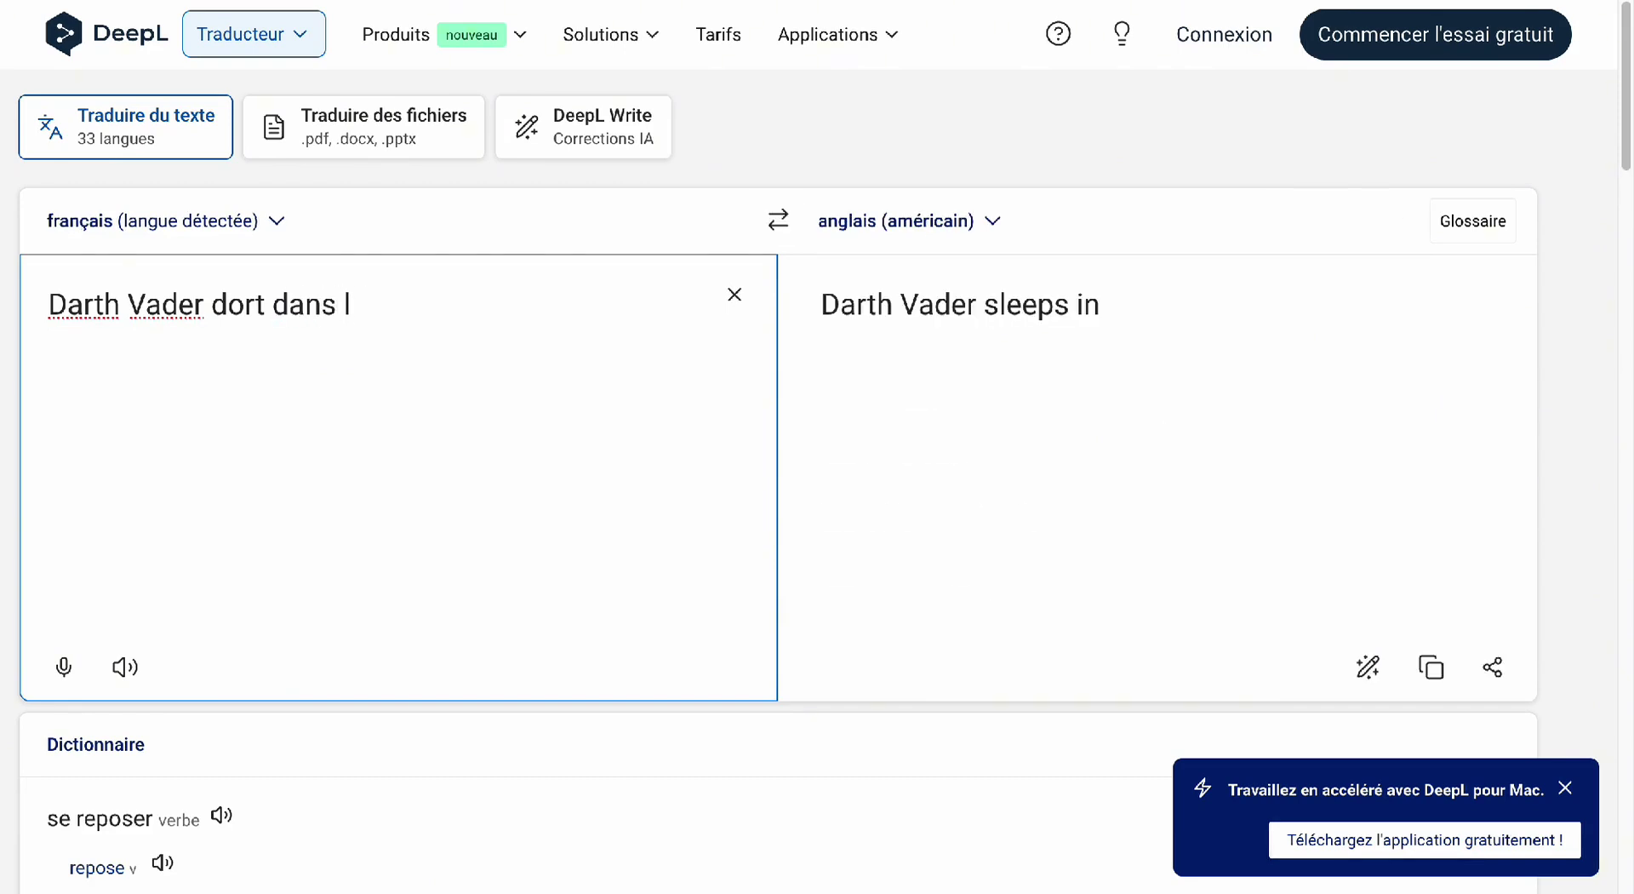
pyautogui.write('a neige ave')
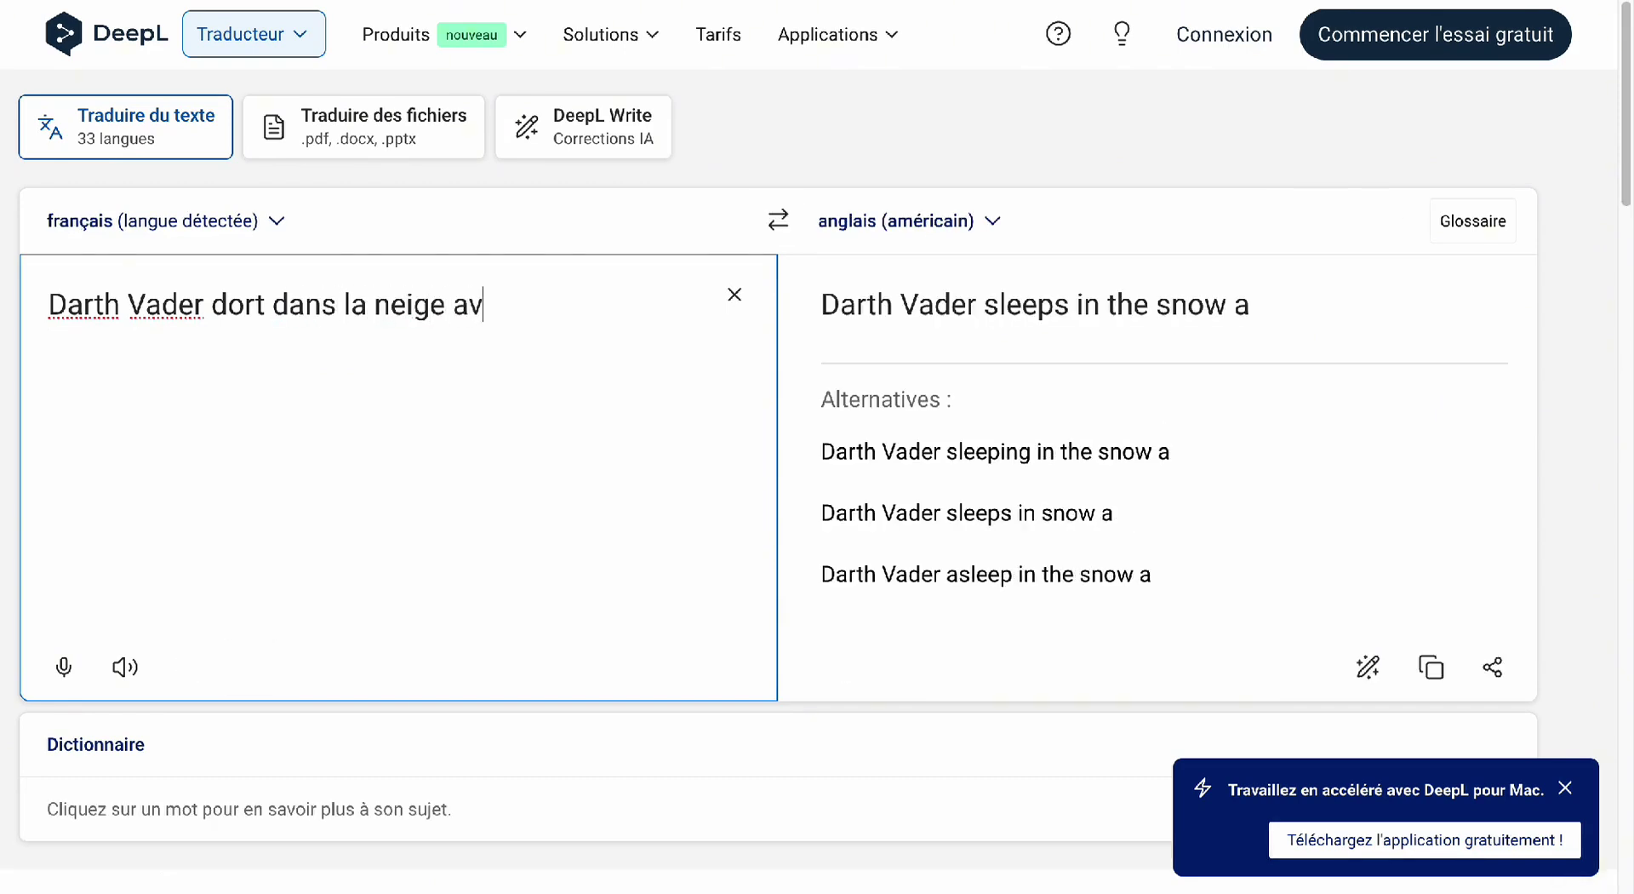
pyautogui.write('c R2D2')
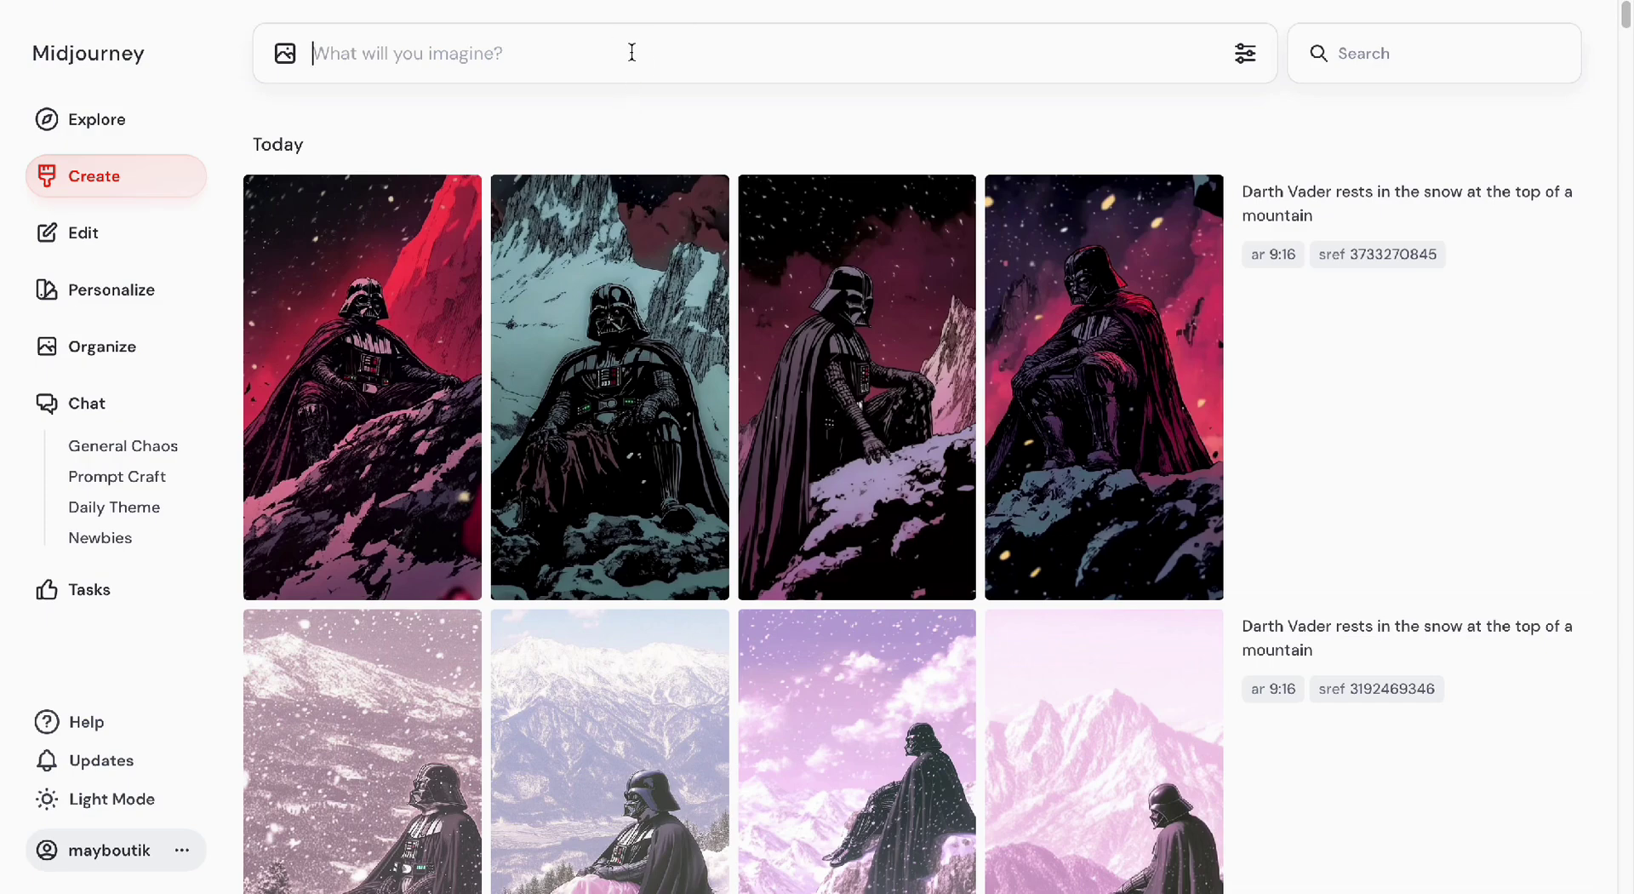
# In Midjourney, submit the prompt "Darth Vader sleeps in the snow with R2D2 --sref random" three times.
pyautogui.click(631, 52)
pyautogui.write('Darth Vader sleeps in the snow with R2D2')
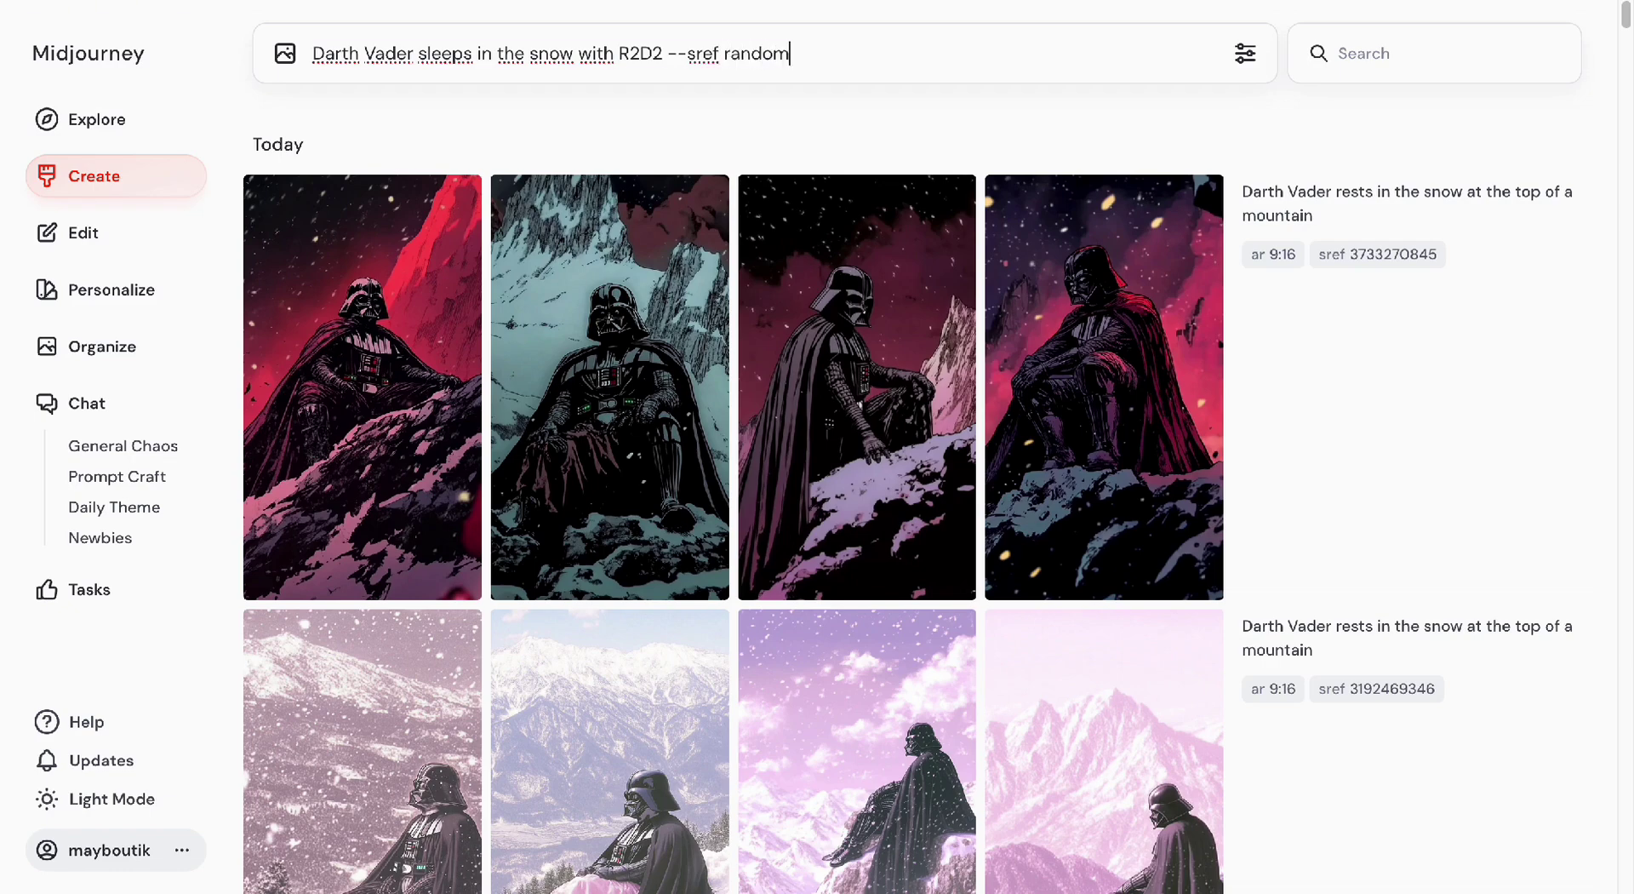
pyautogui.hotkey('ctrl', 'a')
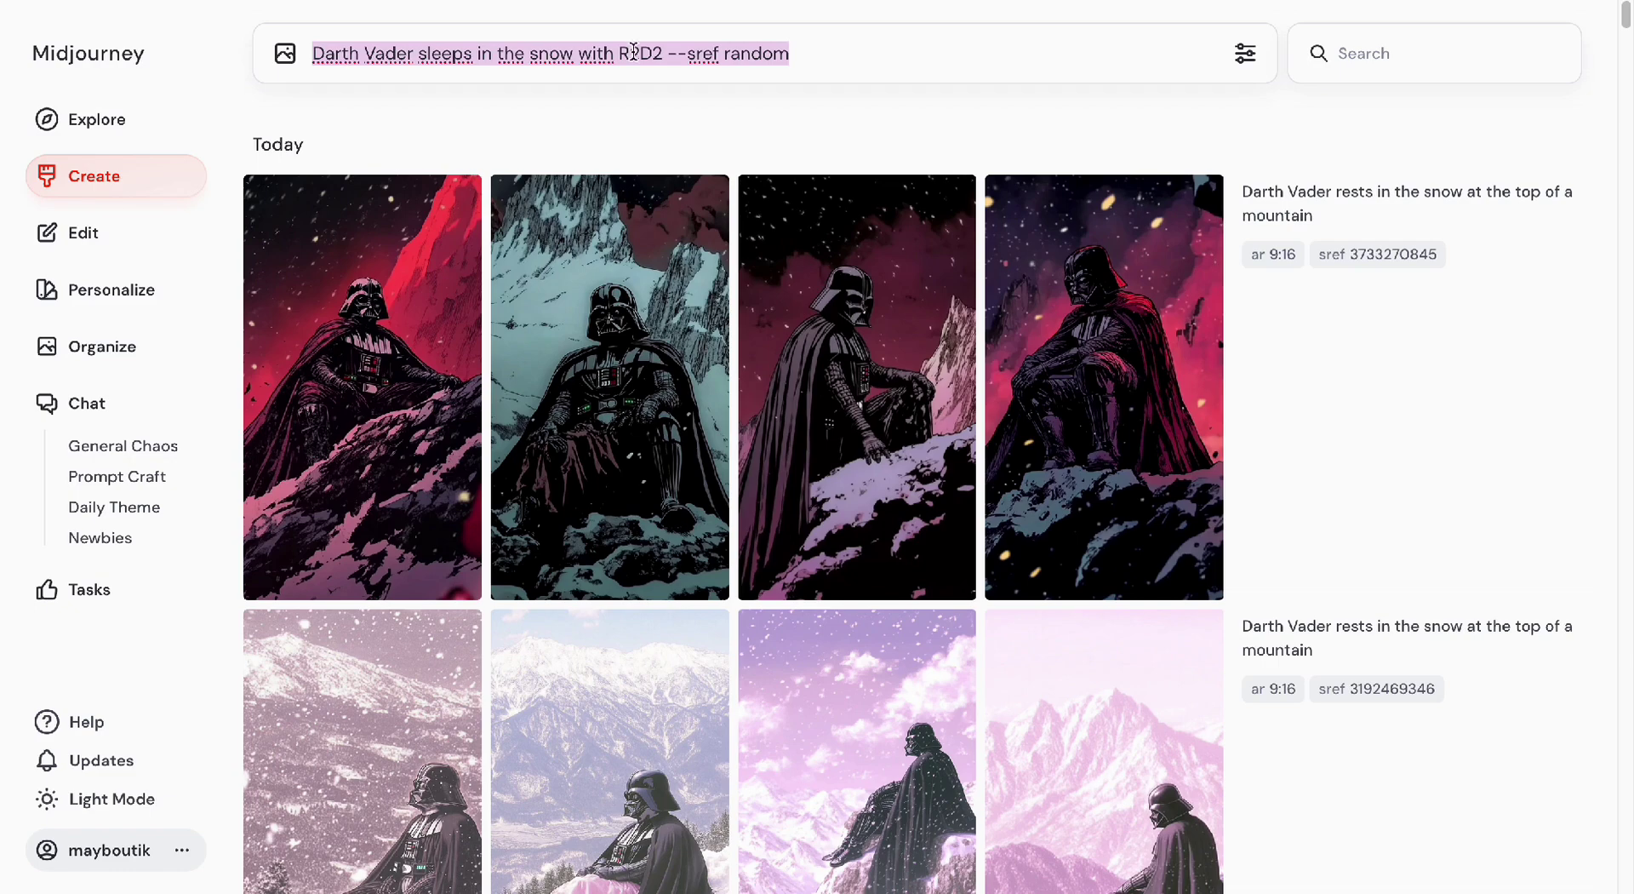
pyautogui.click(666, 54)
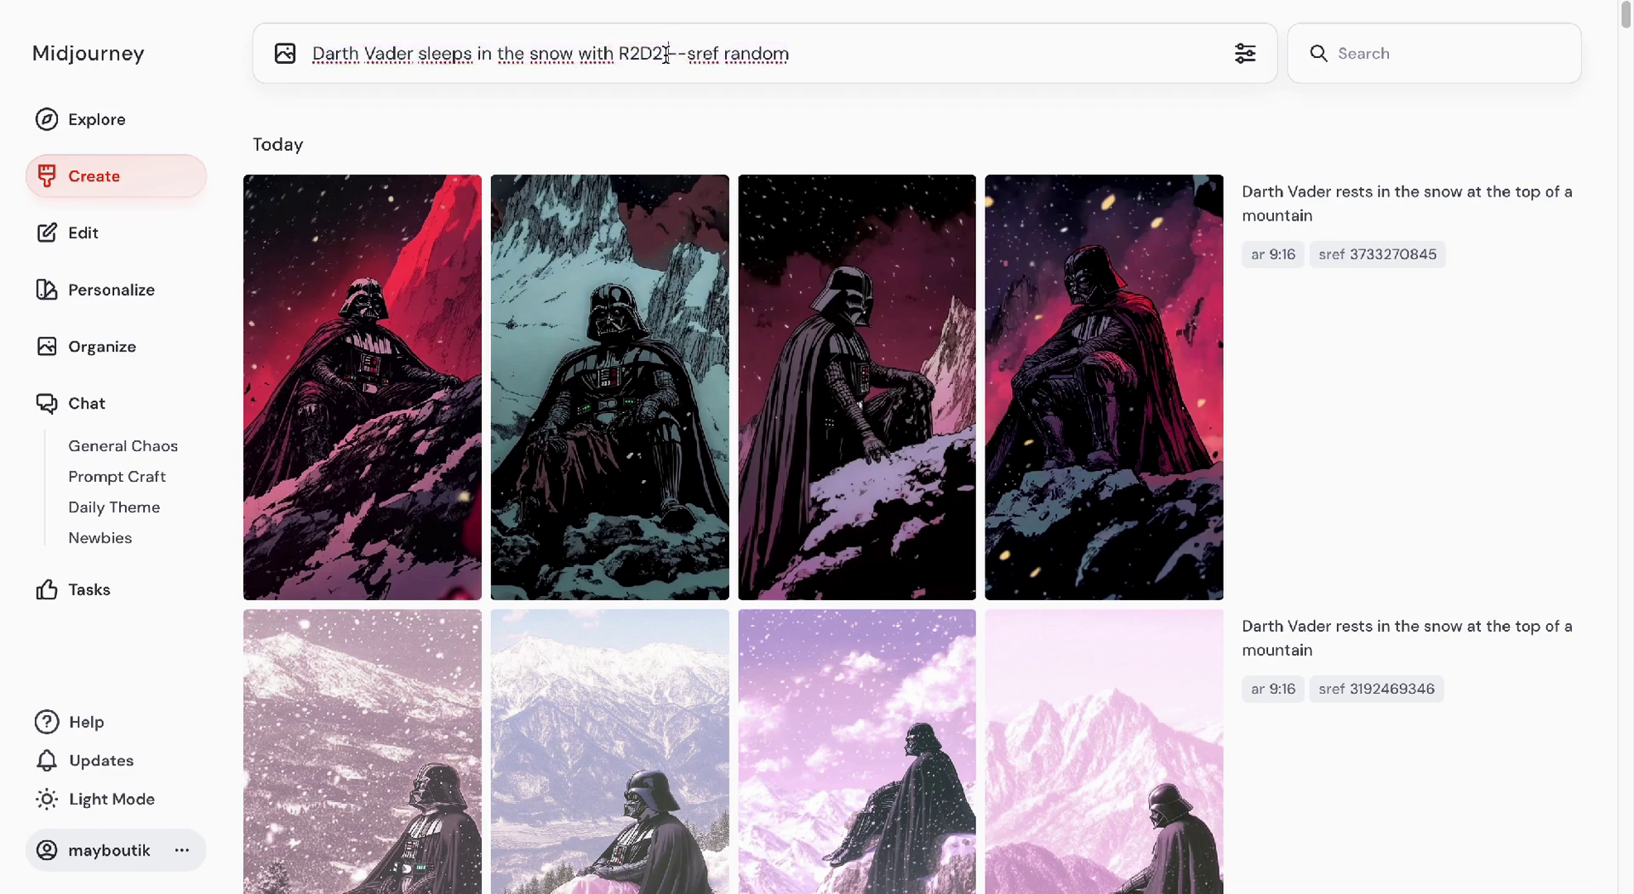
pyautogui.hotkey('ctrl', 'a')
pyautogui.press('Return')
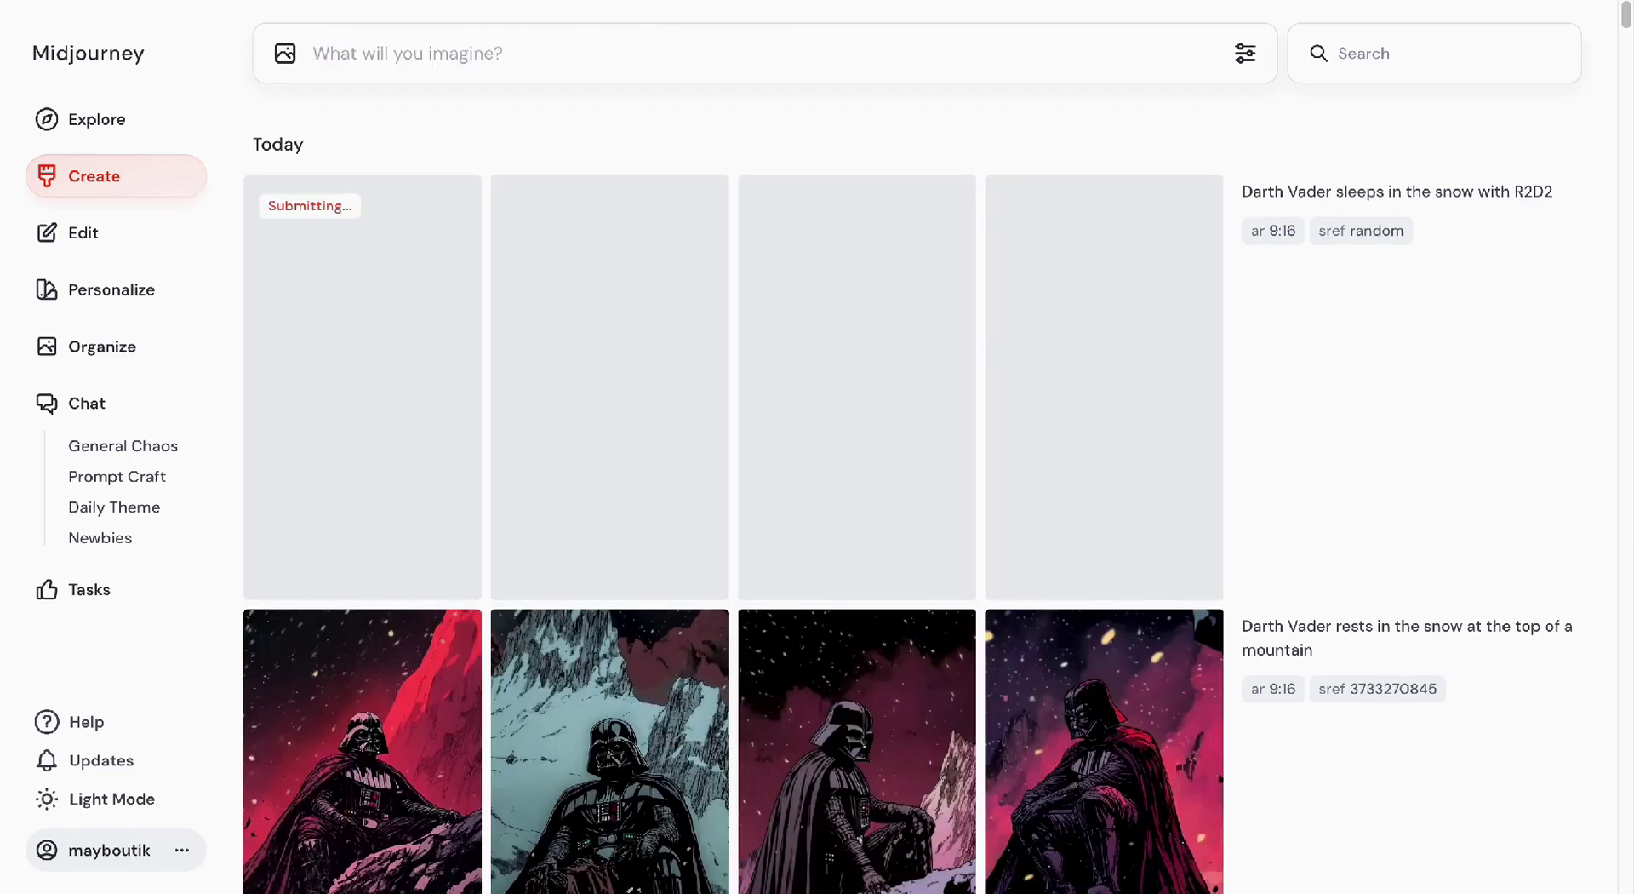
pyautogui.write('Darth Vader sleeps in the snow with R2D2 --ar 9:16 --sref random')
pyautogui.press('Return')
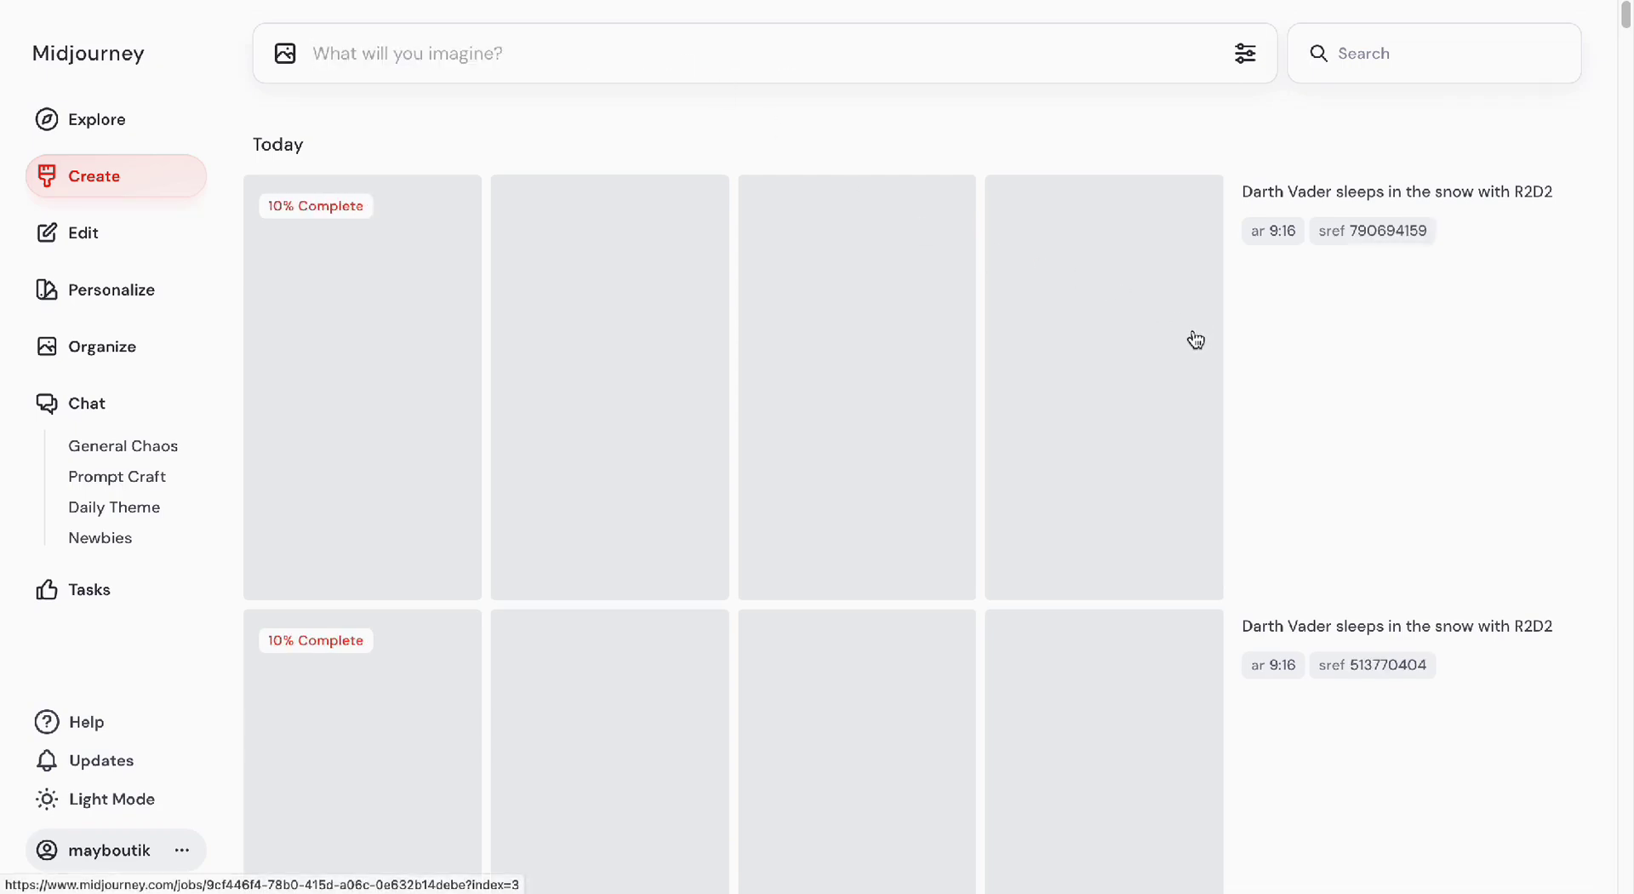
# Review the earlier image sets of Darth Vader resting on the snowy mountain and their style references.
pyautogui.scroll(-5, 1192, 339)
pyautogui.scroll(-6, 1217, 344)
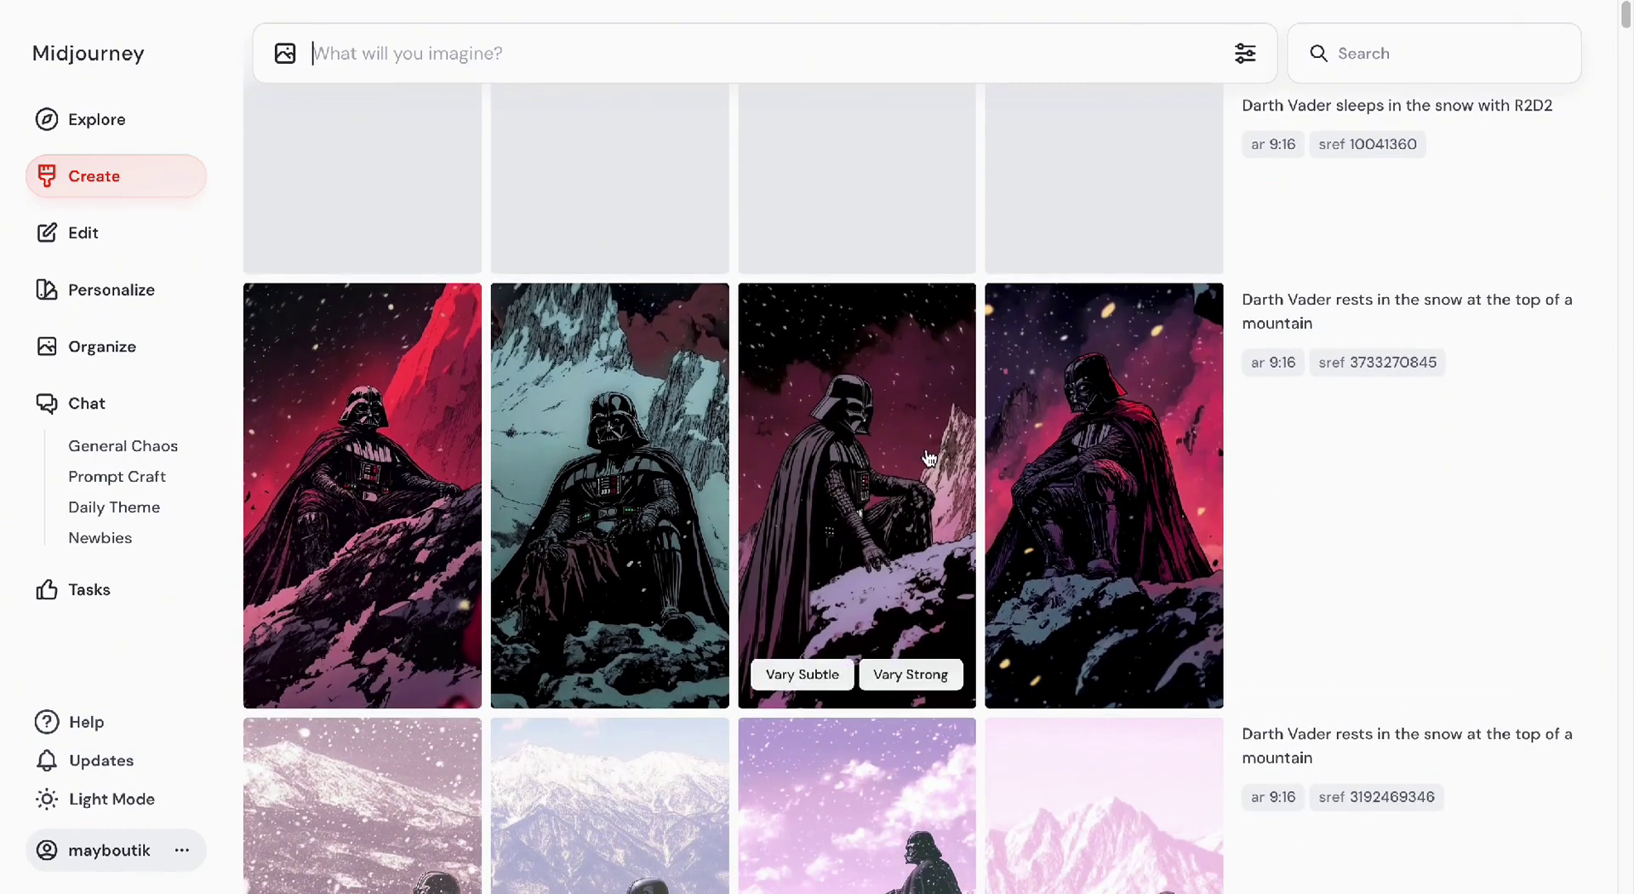
pyautogui.scroll(-3, 979, 467)
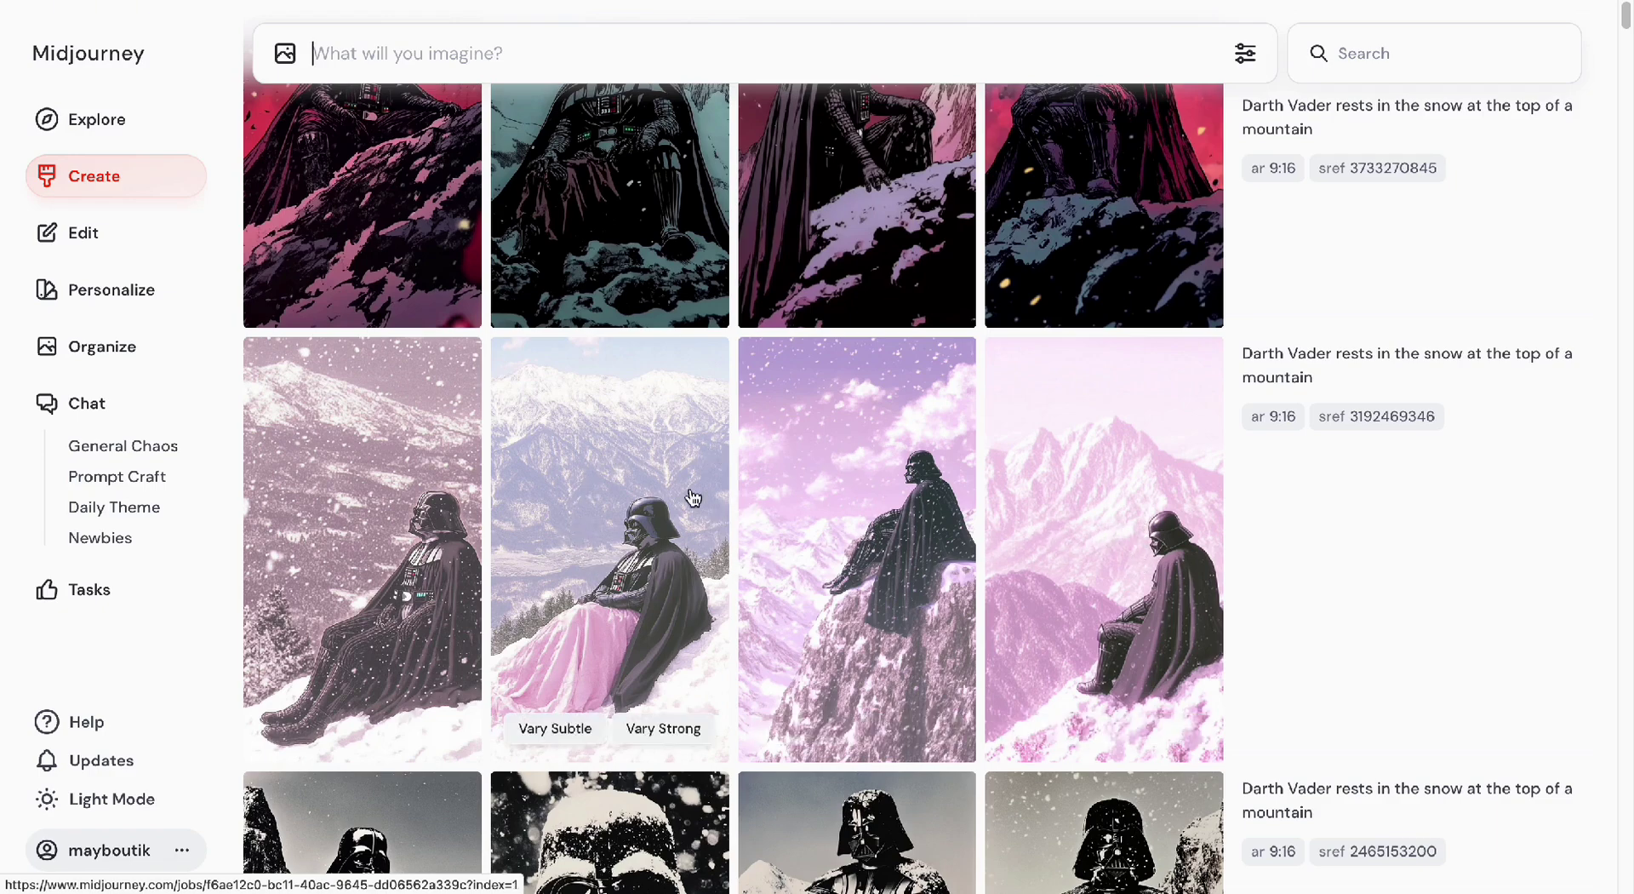
pyautogui.scroll(-4, 1005, 515)
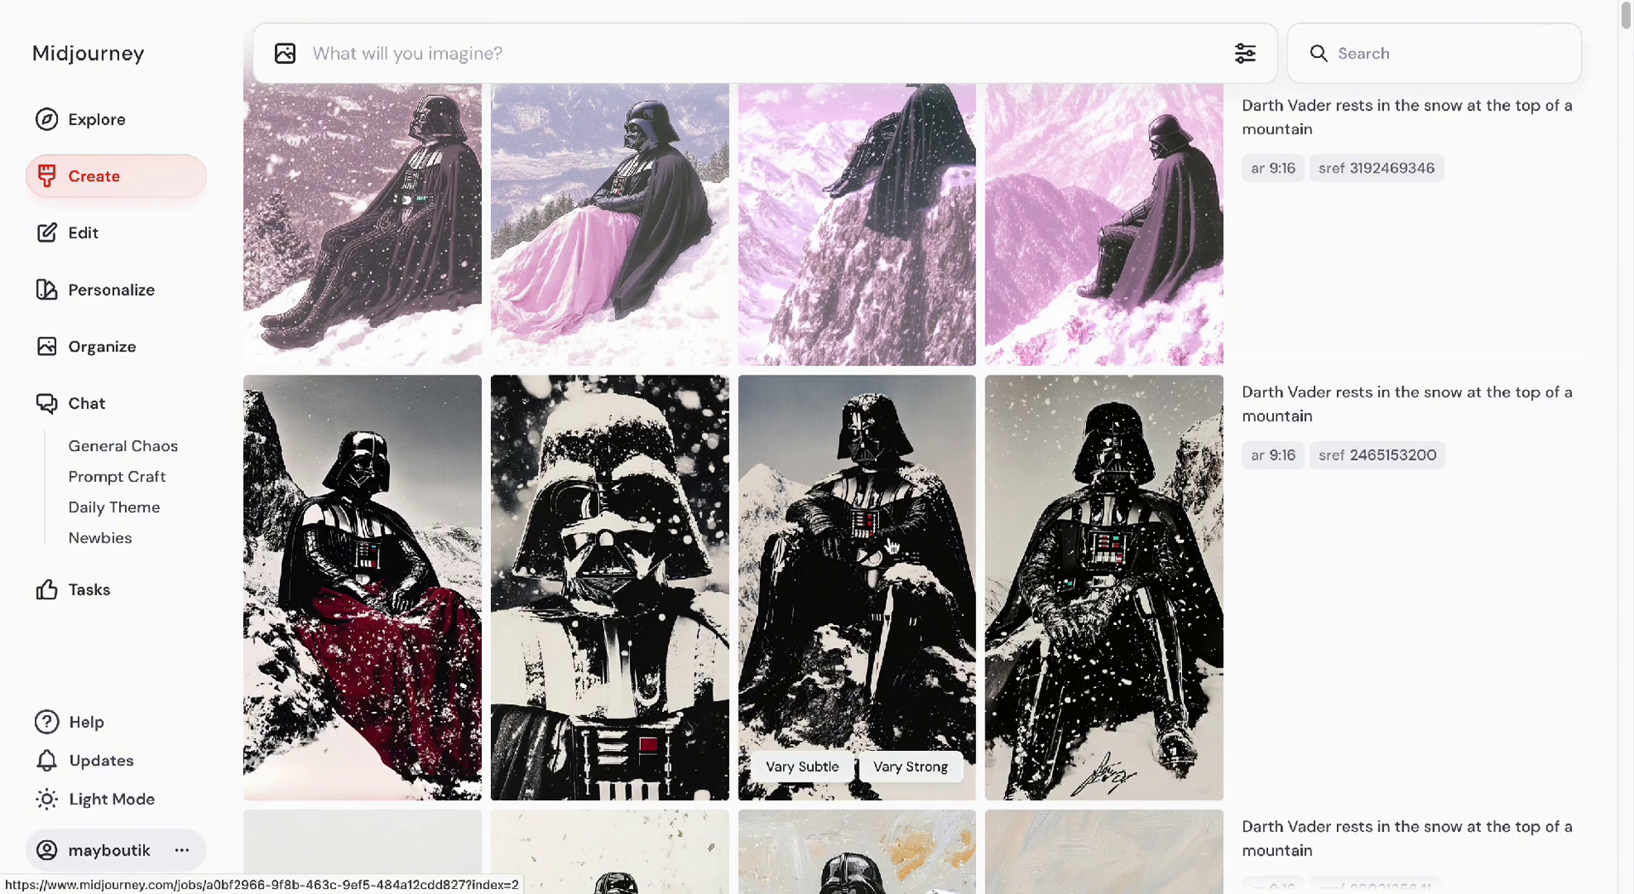
# Examine the first two Darth Vader and R2D2 images of the set with sref 10041360 in enlarged view.
pyautogui.scroll(10, 670, 627)
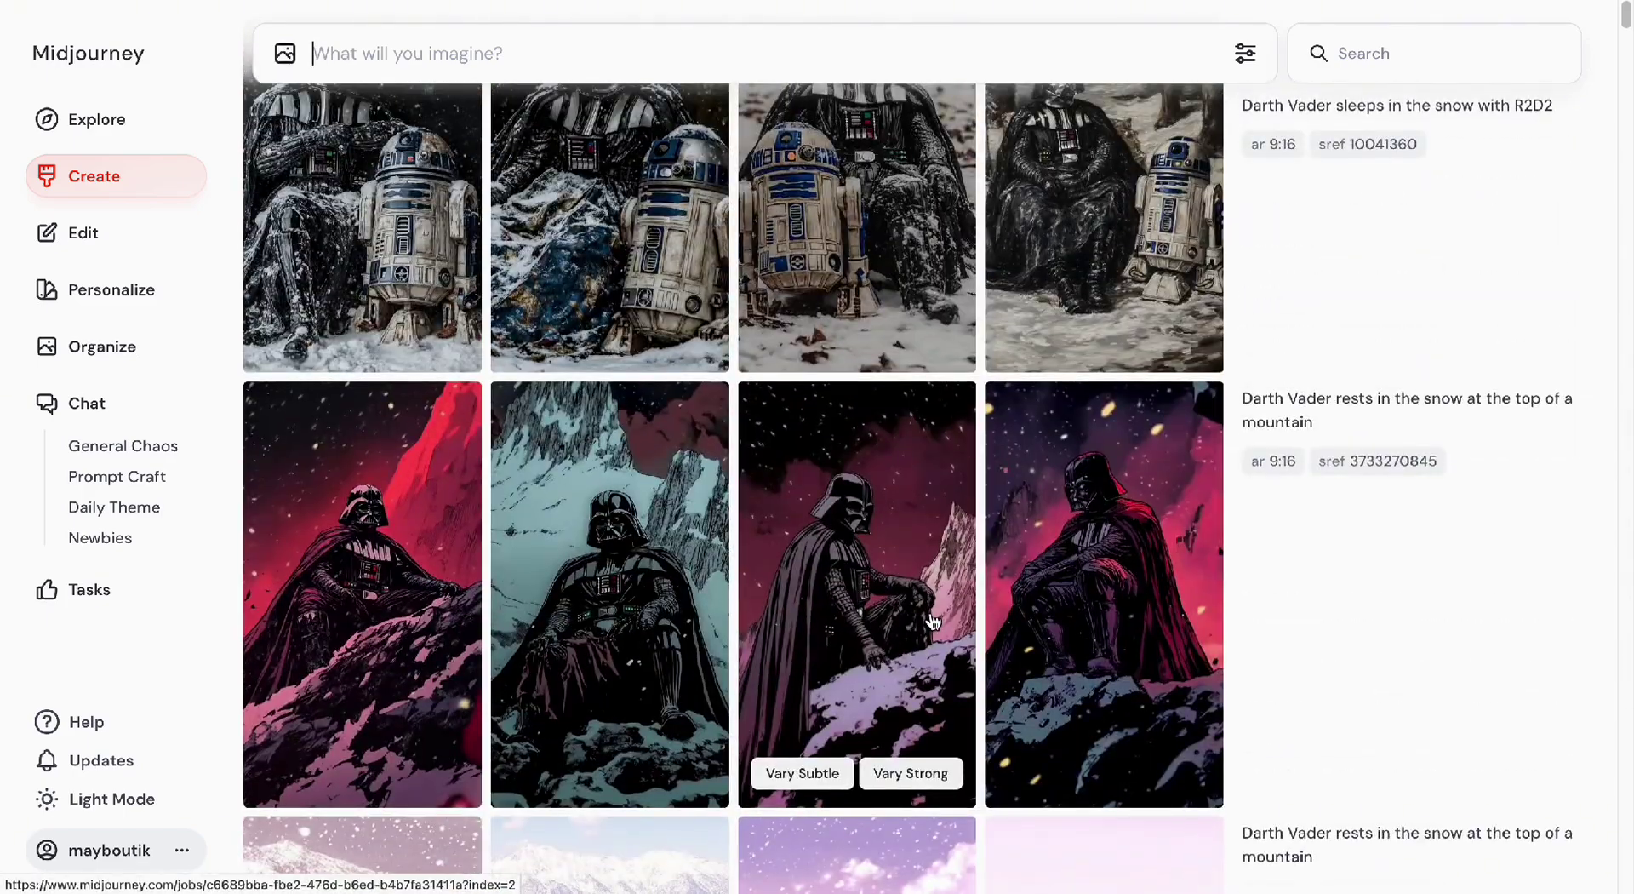
pyautogui.scroll(2, 934, 621)
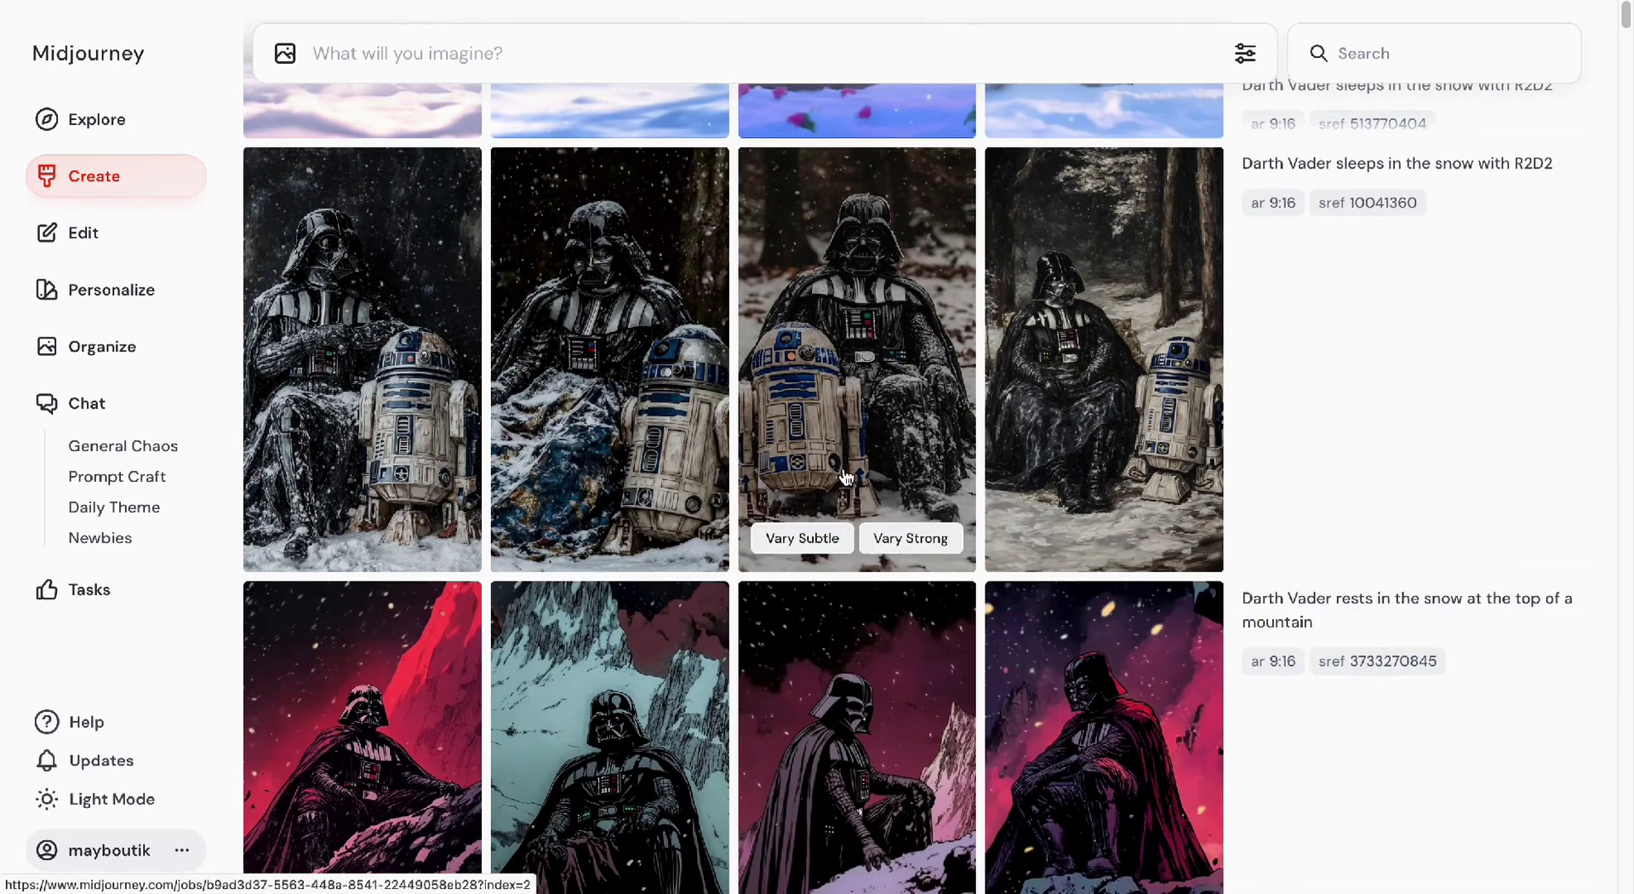
pyautogui.scroll(1, 845, 481)
pyautogui.click(449, 401)
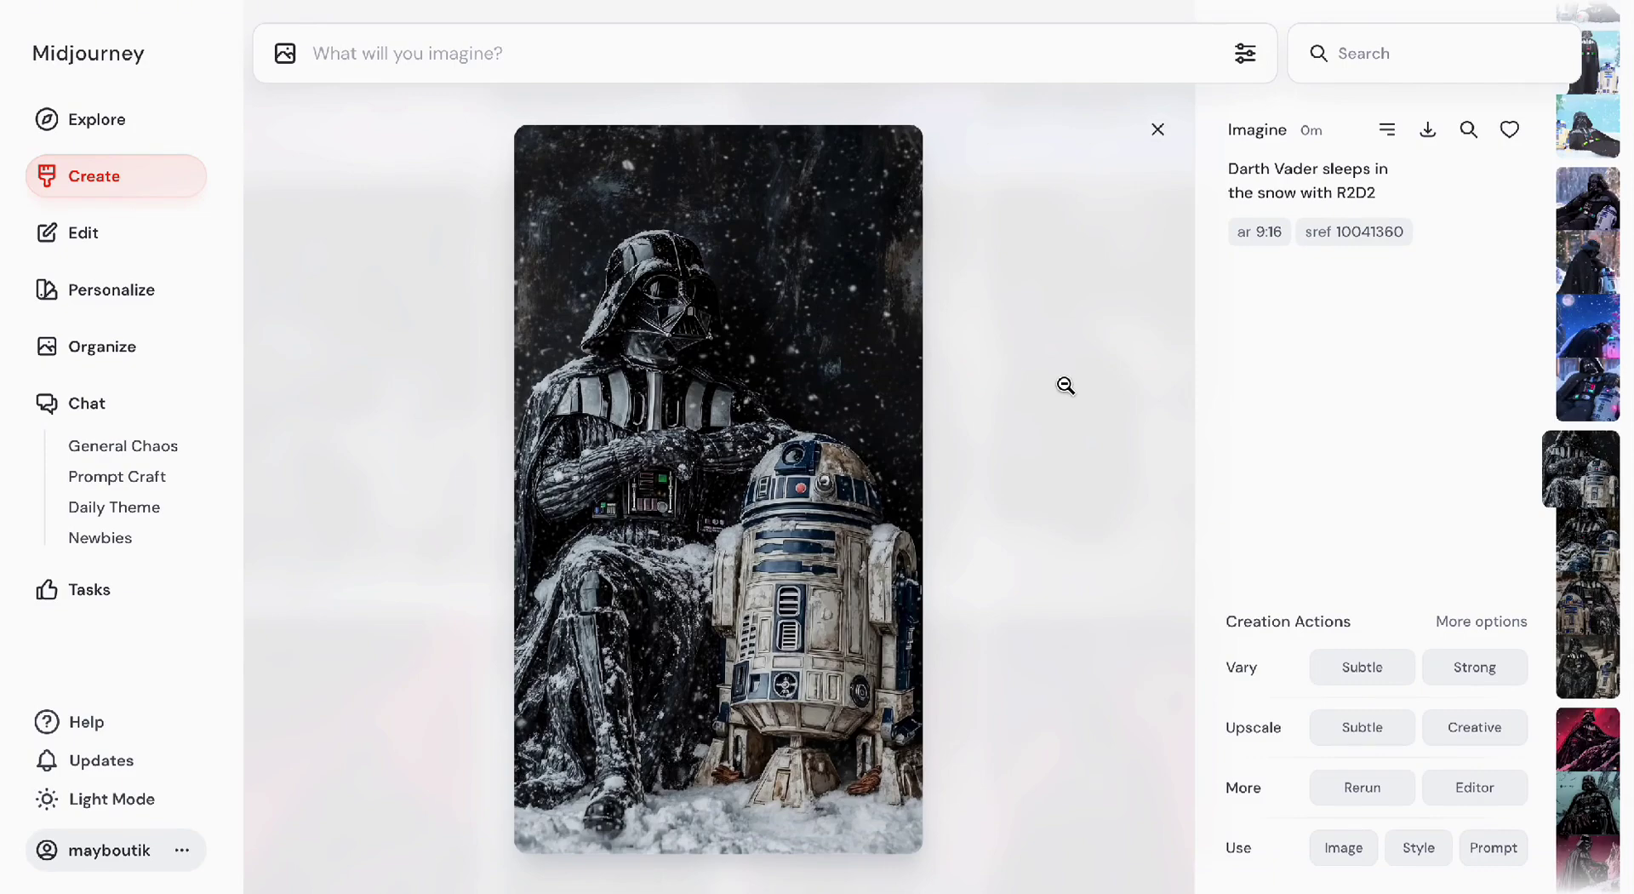
pyautogui.click(1065, 386)
pyautogui.click(676, 360)
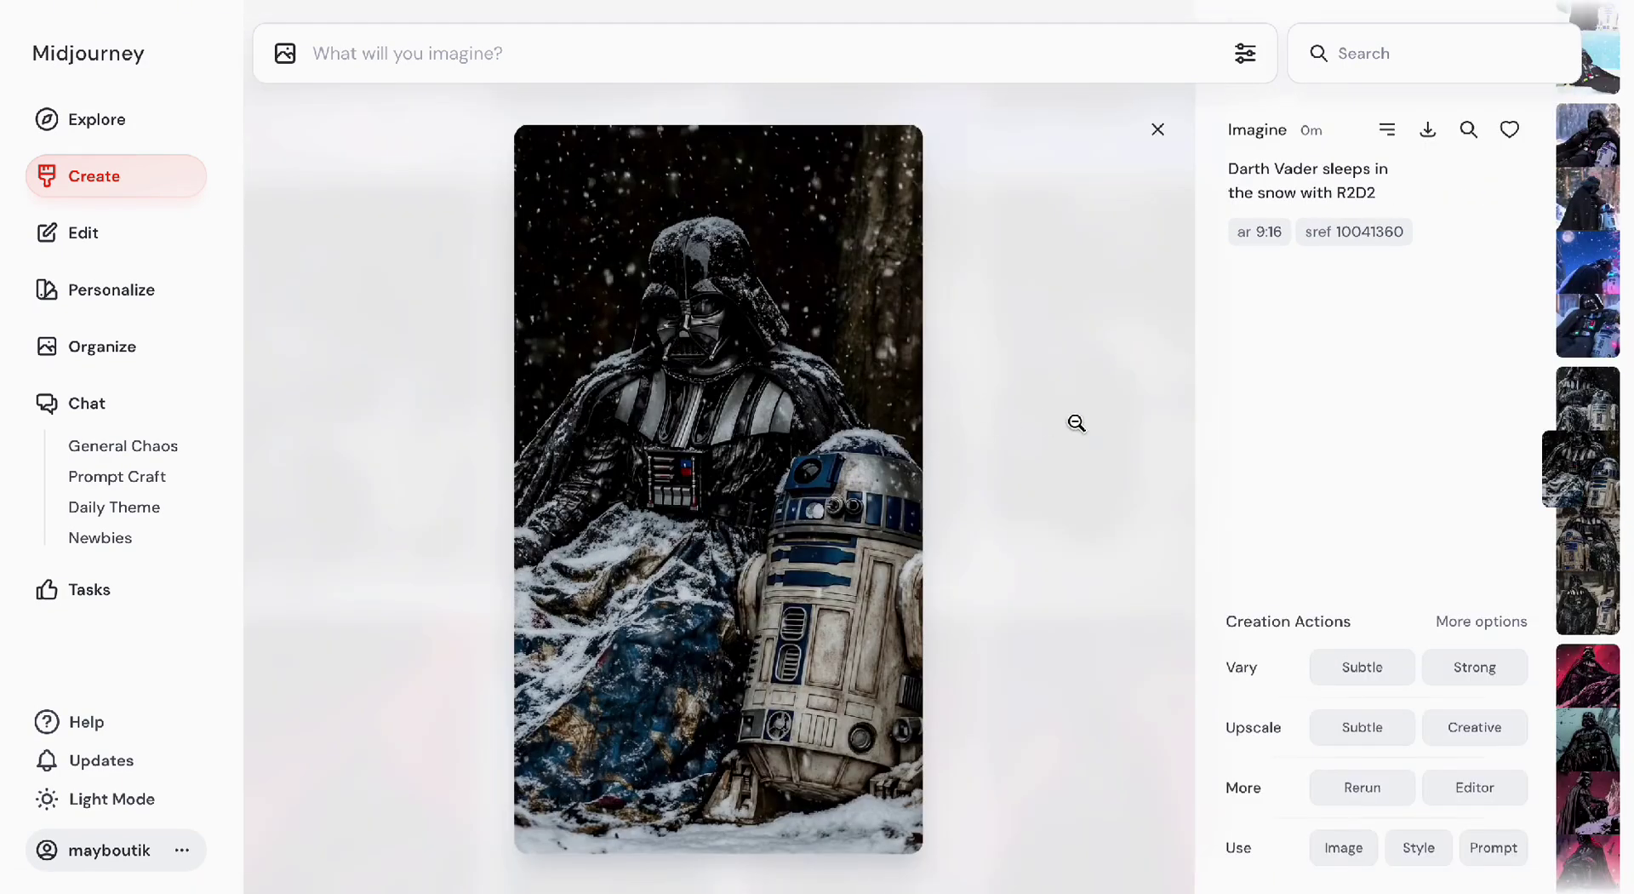
pyautogui.click(1078, 422)
# Examine the four Darth Vader and R2D2 images of the set with sref 513770404 in enlarged view.
pyautogui.scroll(5, 1088, 443)
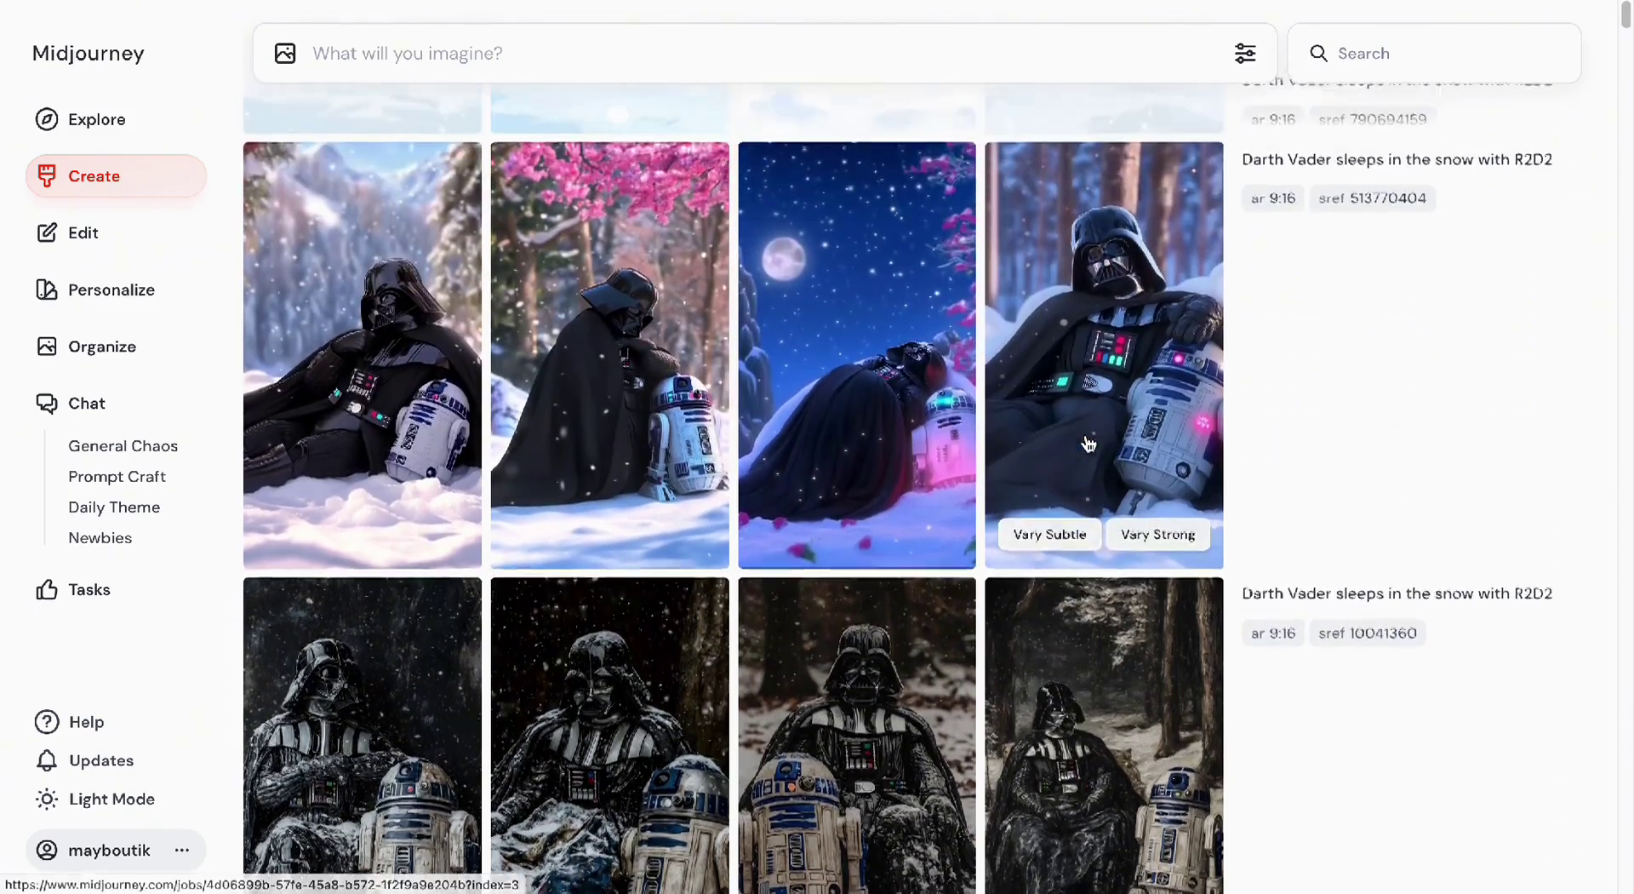
pyautogui.click(1088, 443)
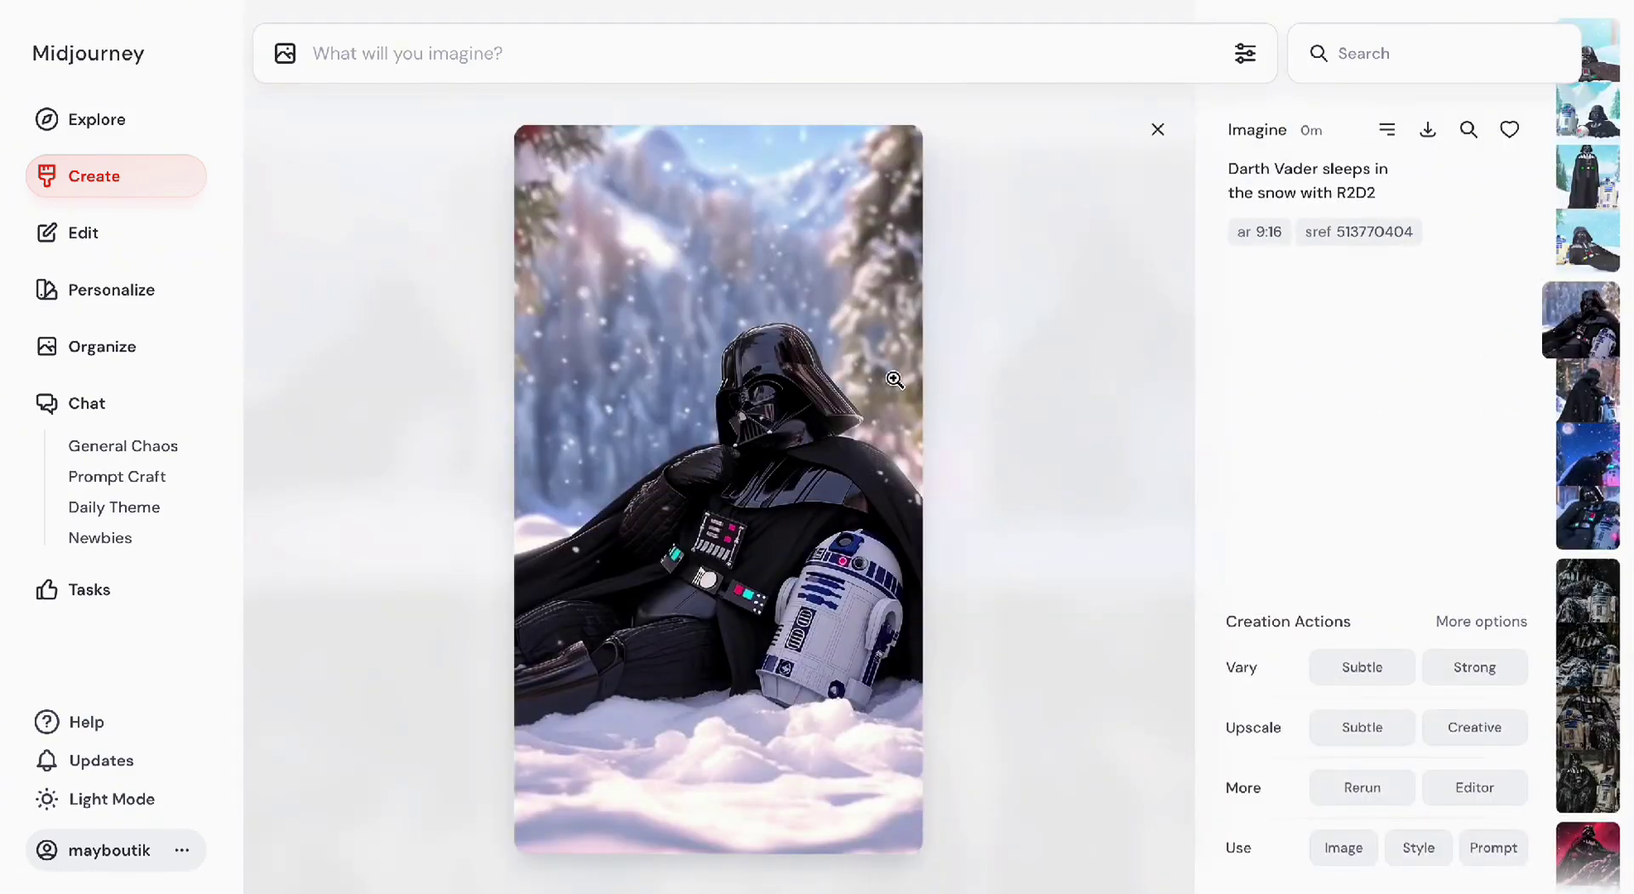
pyautogui.press('Right')
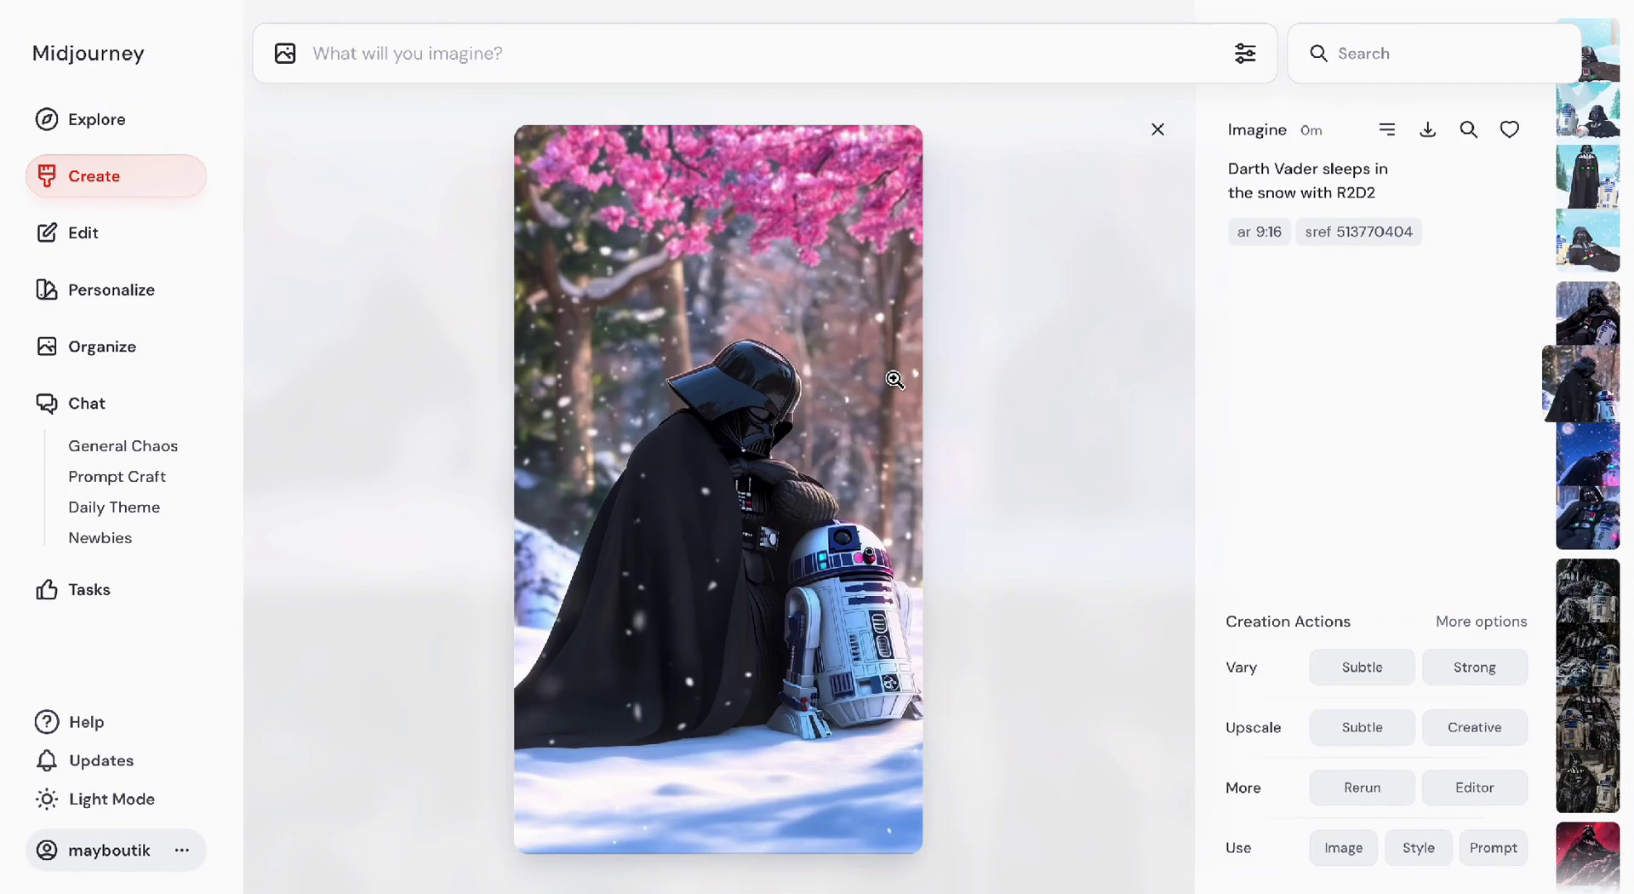
pyautogui.press('Right')
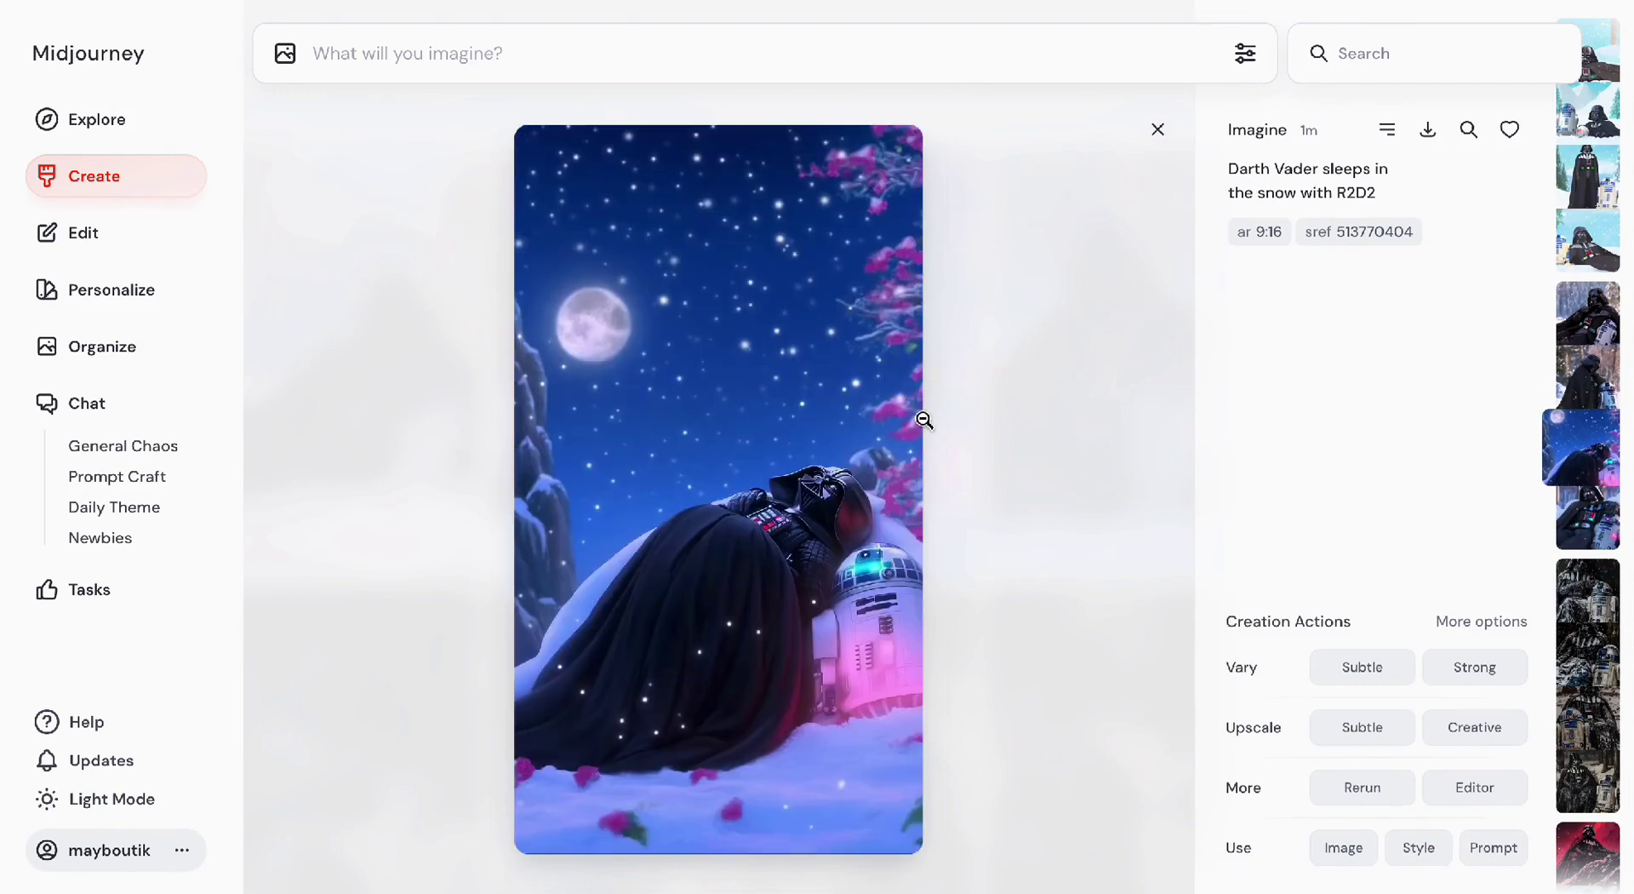
pyautogui.press('Right')
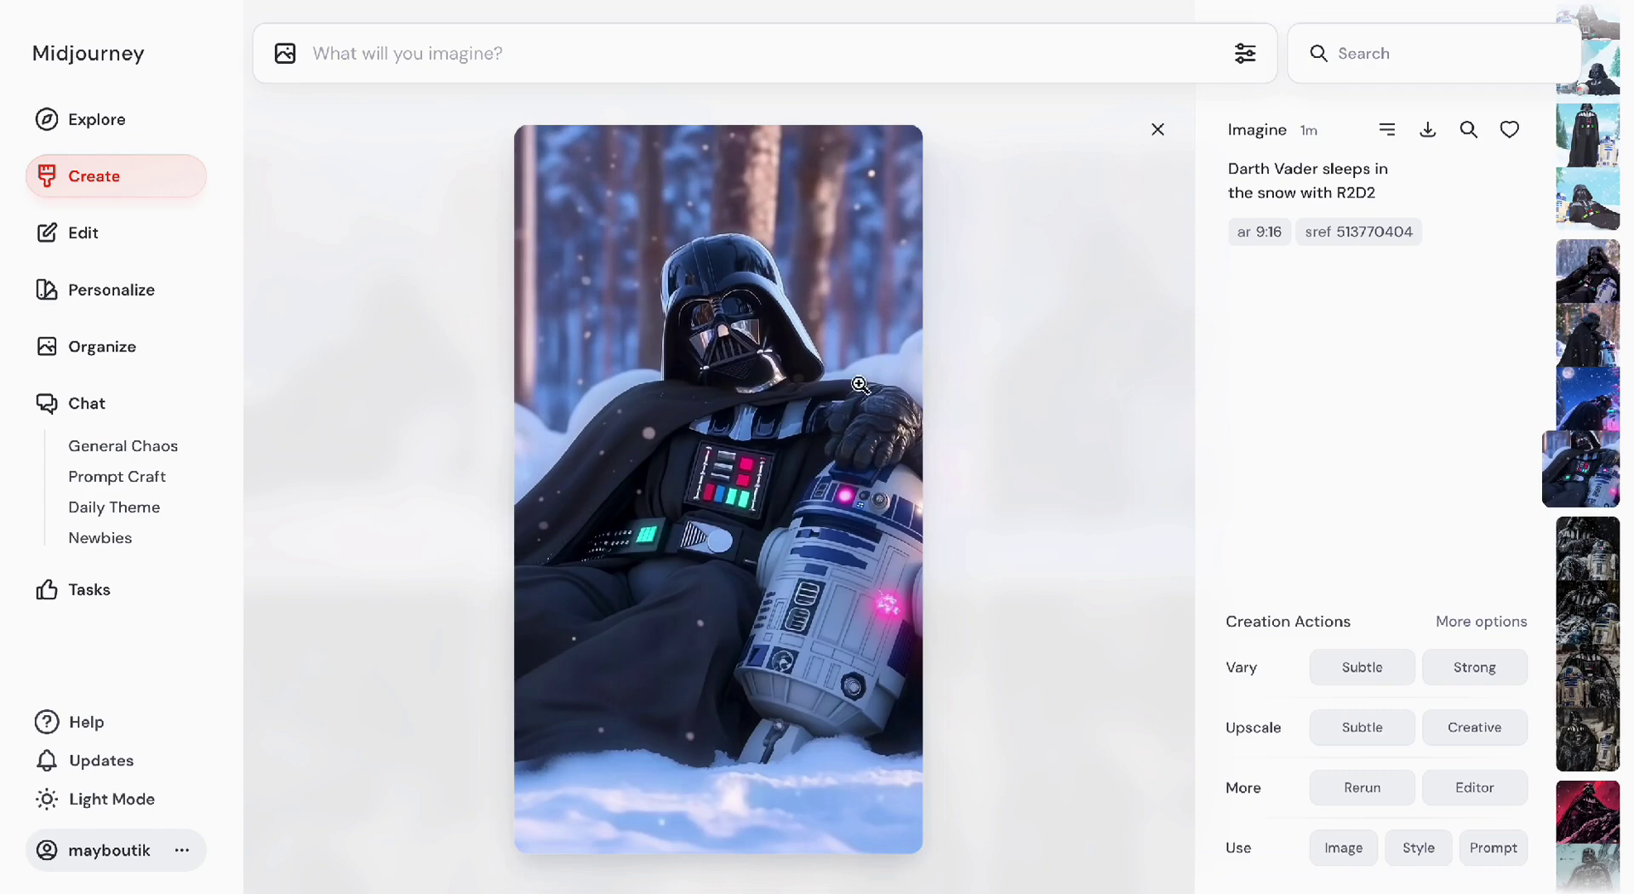
pyautogui.press('Right')
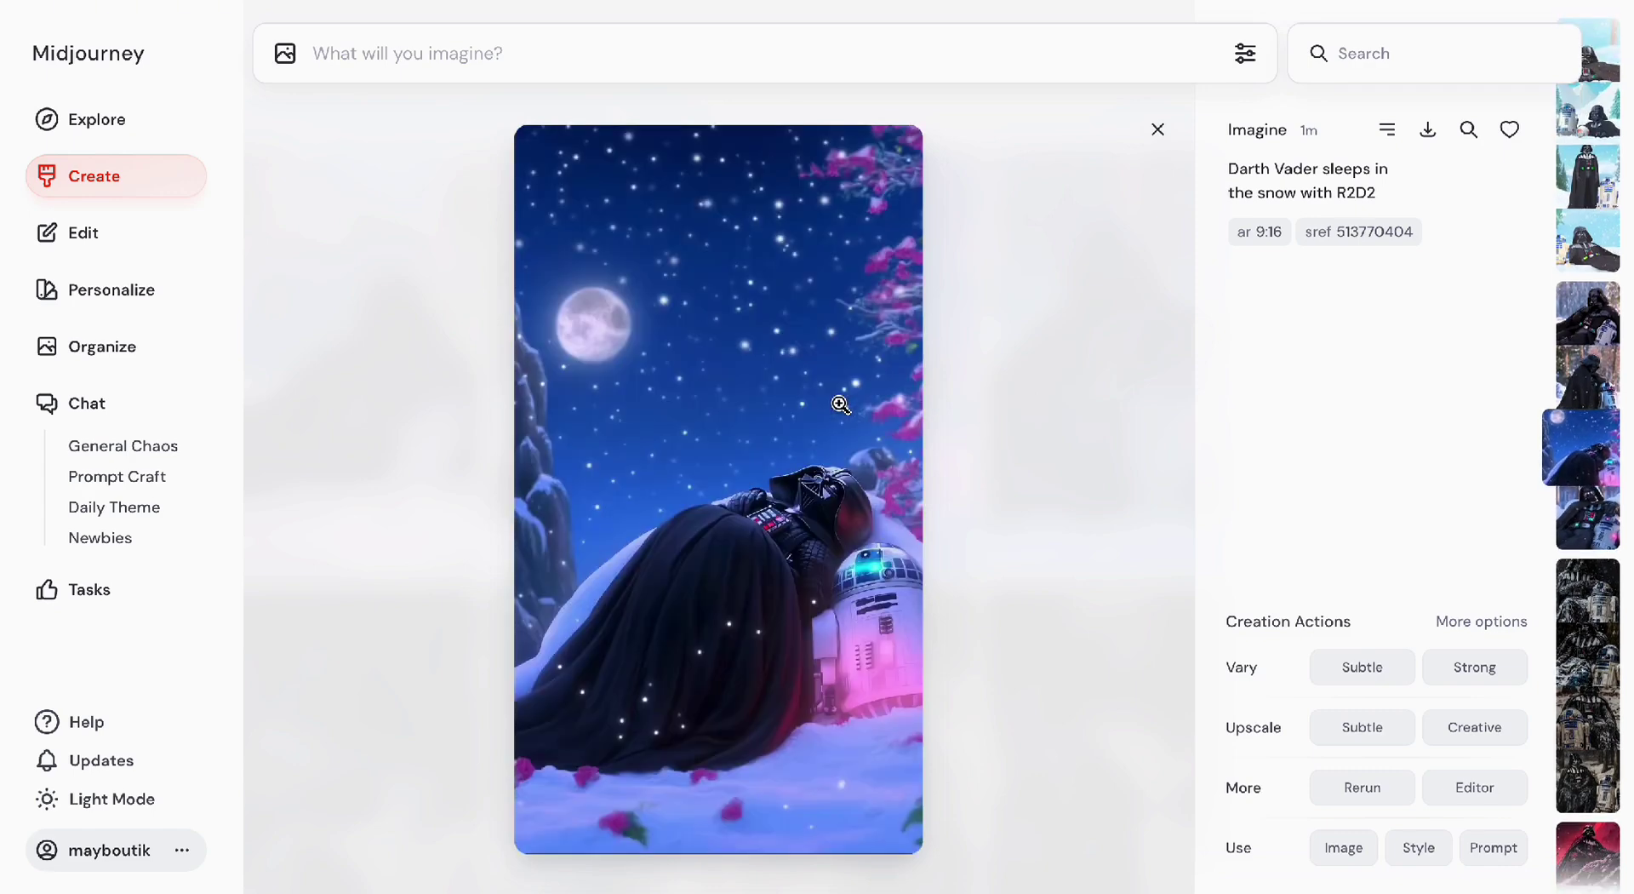
pyautogui.press('Left')
pyautogui.click(976, 412)
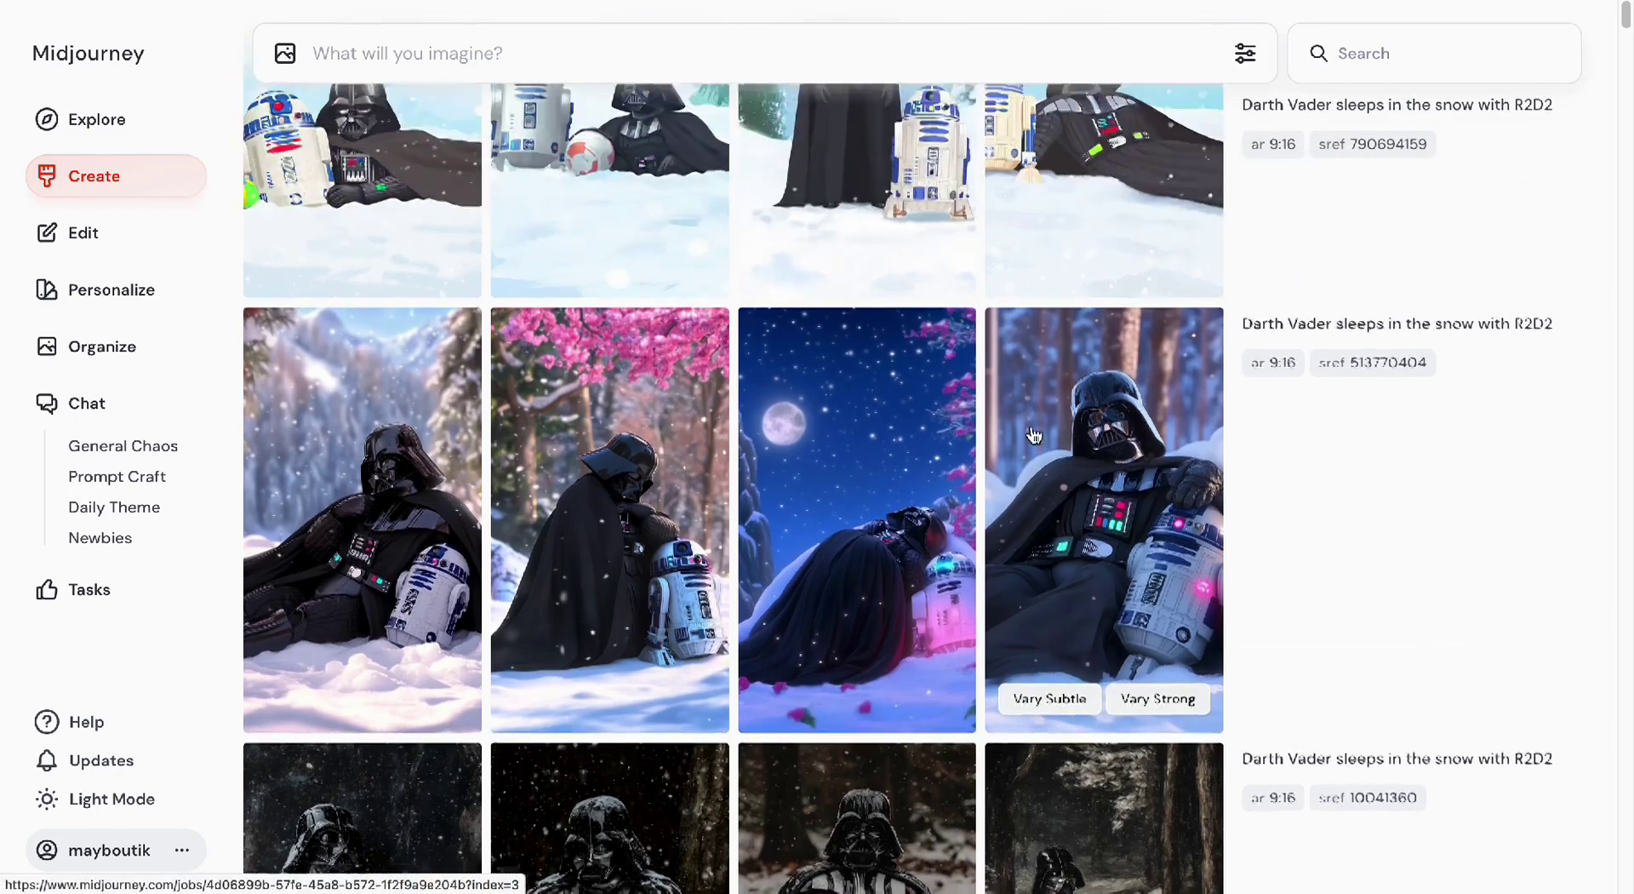
# Open the first image of the set with sref 10041360 in the full editor.
pyautogui.scroll(3, 1034, 434)
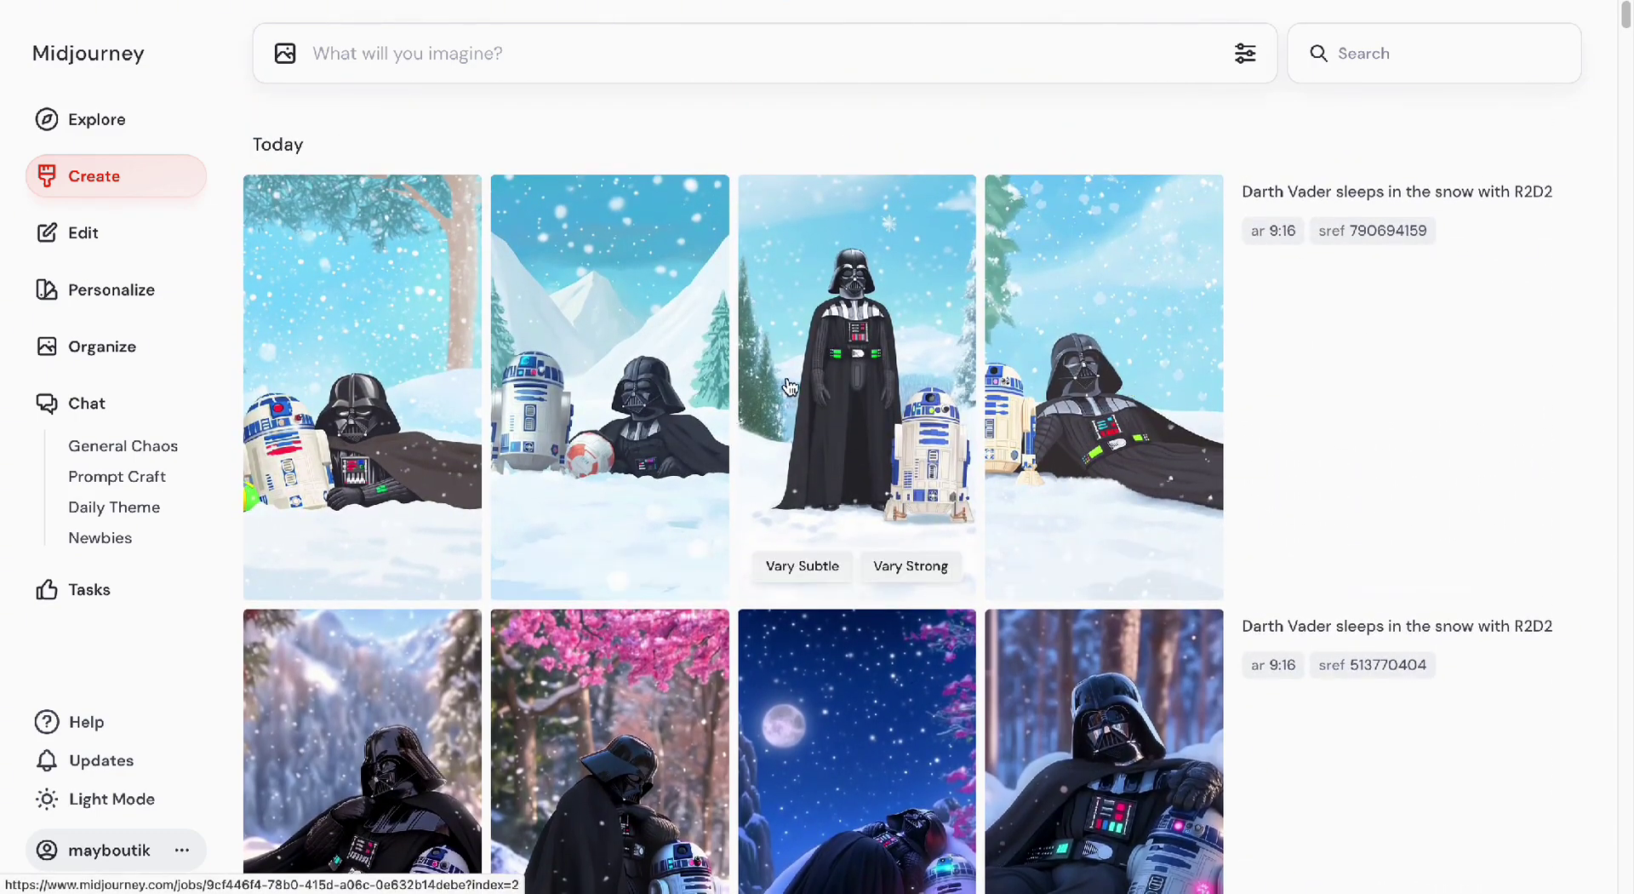
pyautogui.scroll(-6, 825, 389)
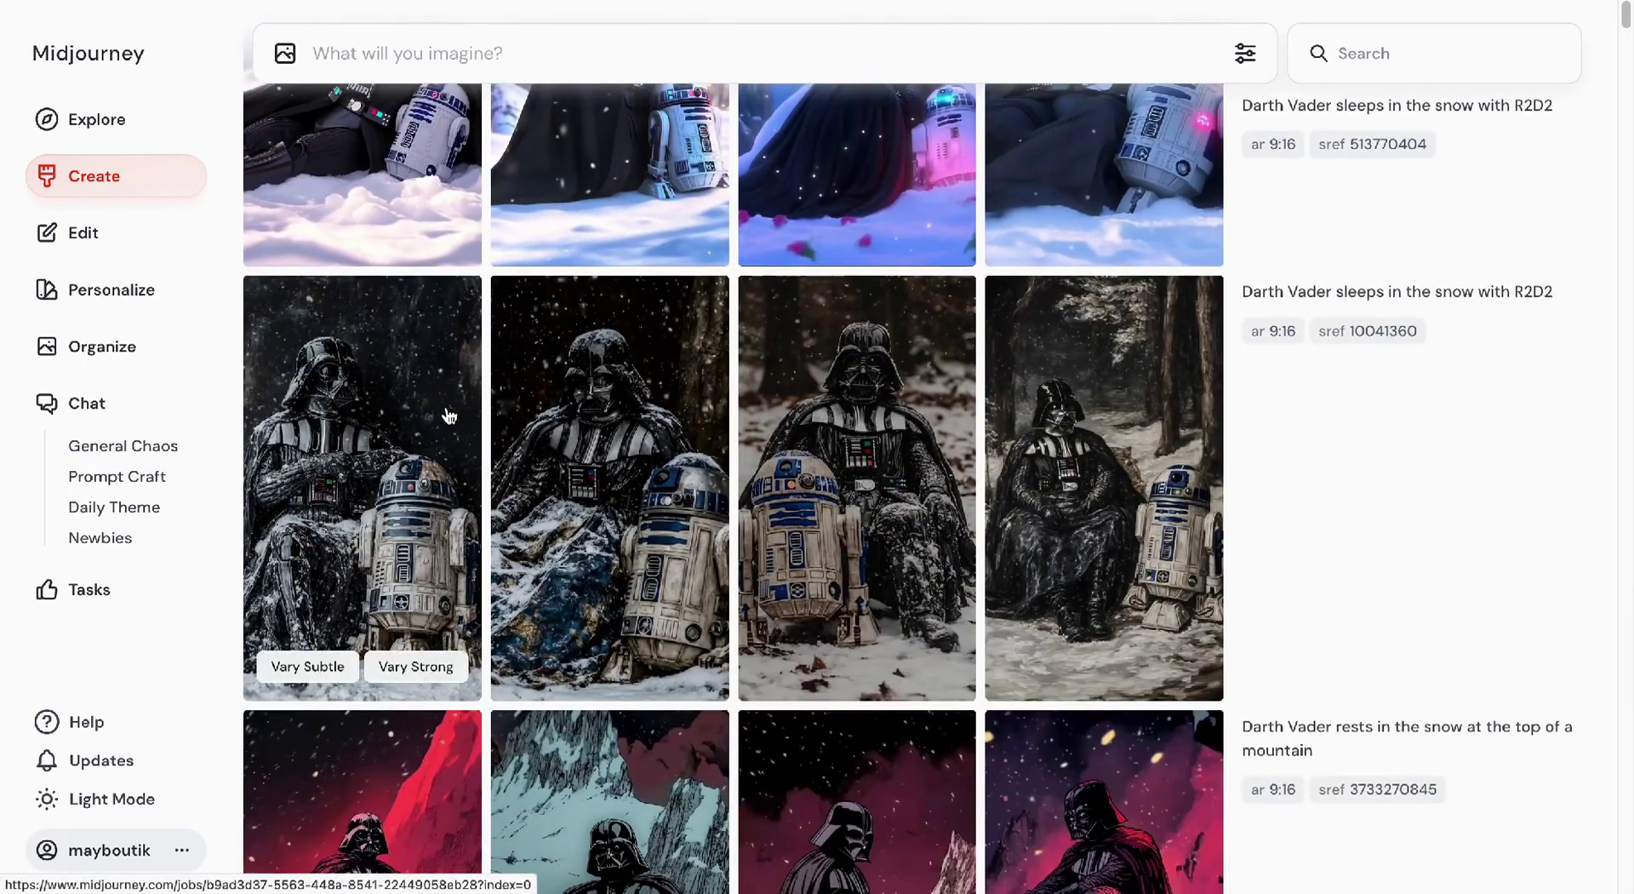
pyautogui.click(442, 413)
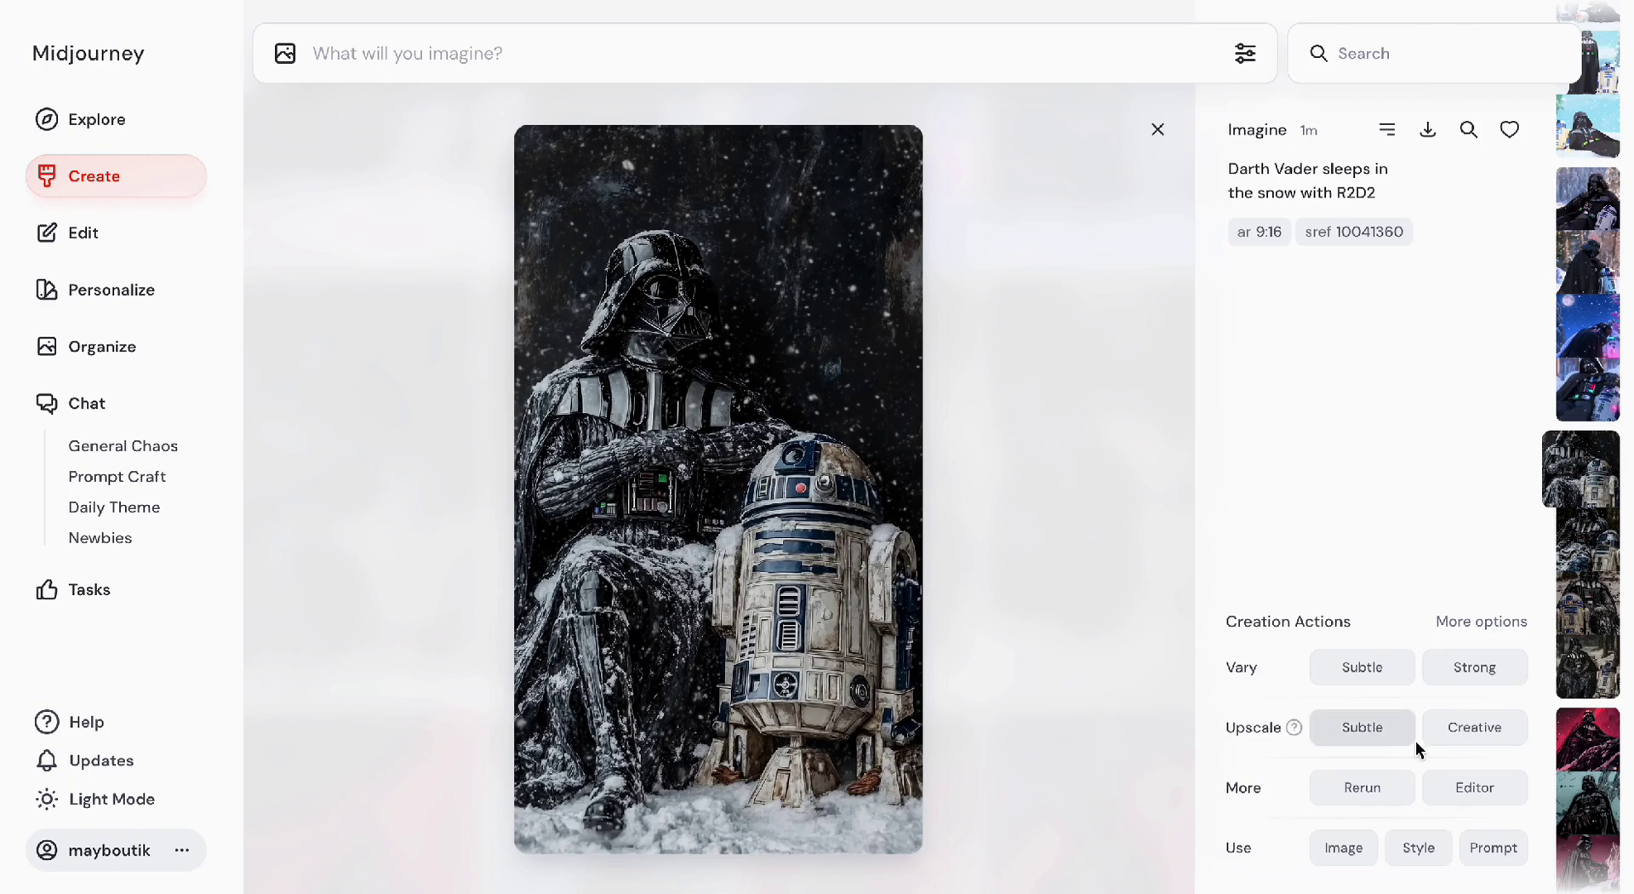
pyautogui.click(1475, 787)
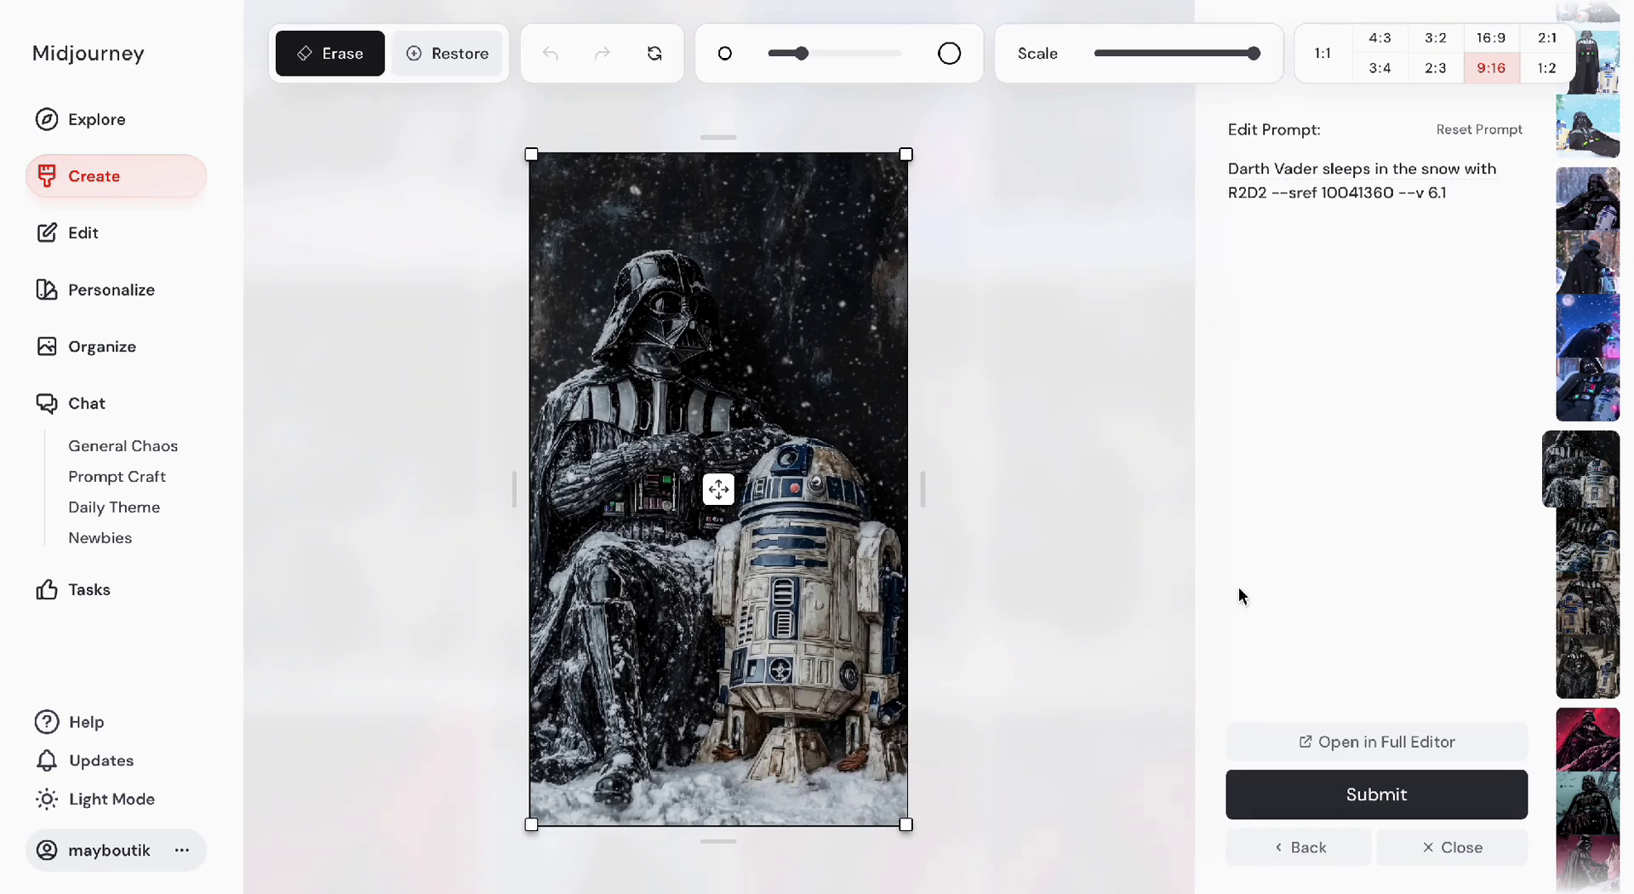
pyautogui.click(1377, 745)
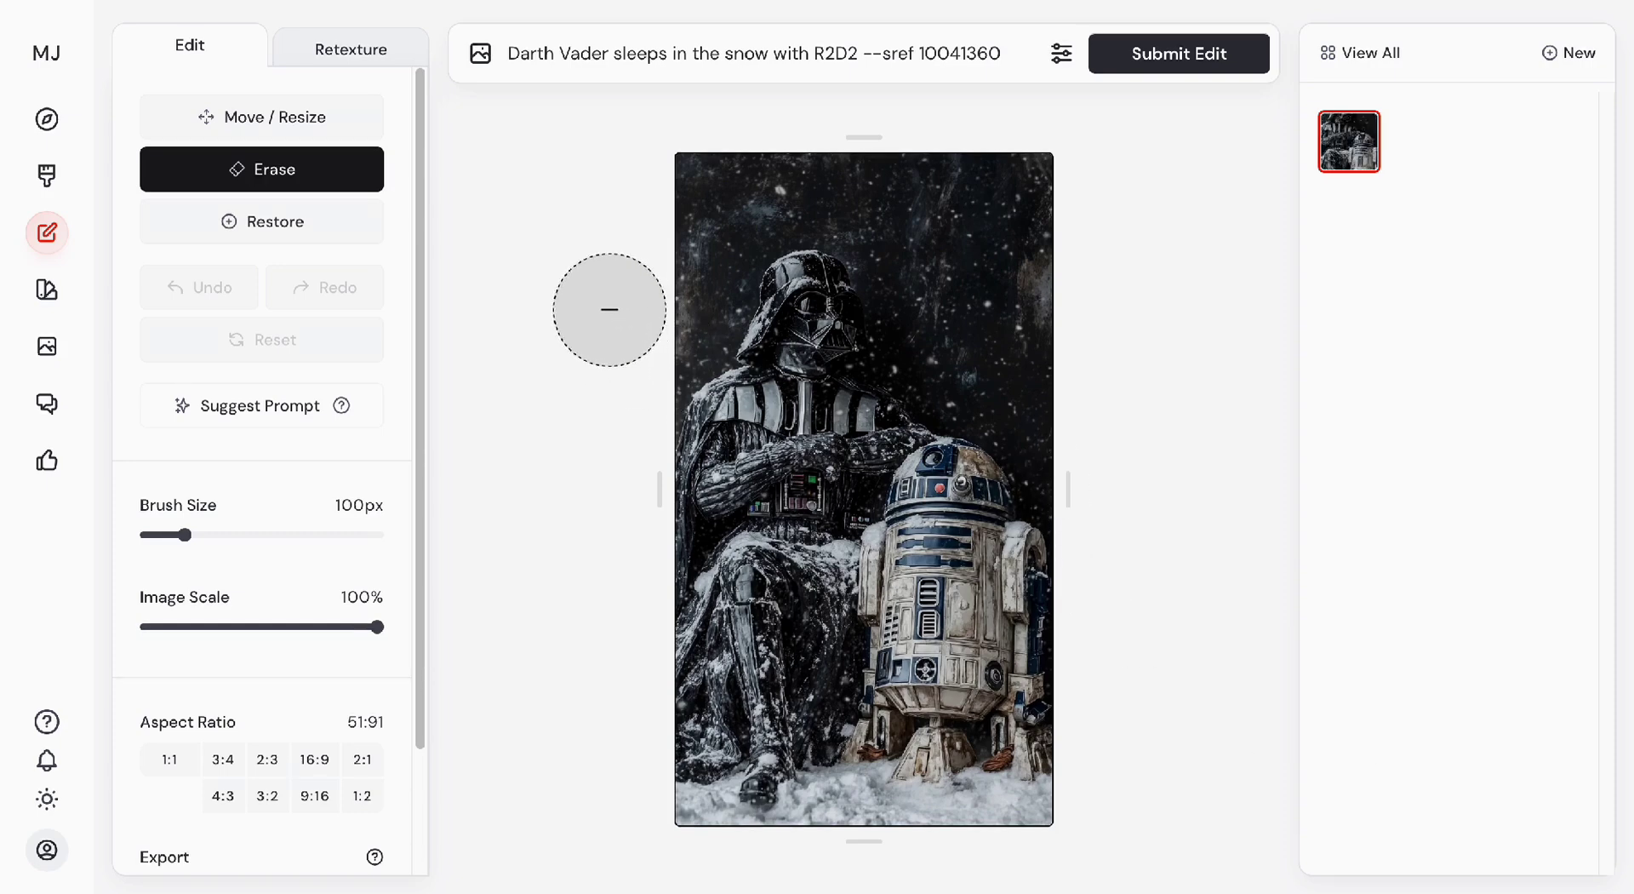
# Set the canvas aspect ratio to 16:9 and extend the canvas below the image to about 82:57.
pyautogui.scroll(-2, 272, 472)
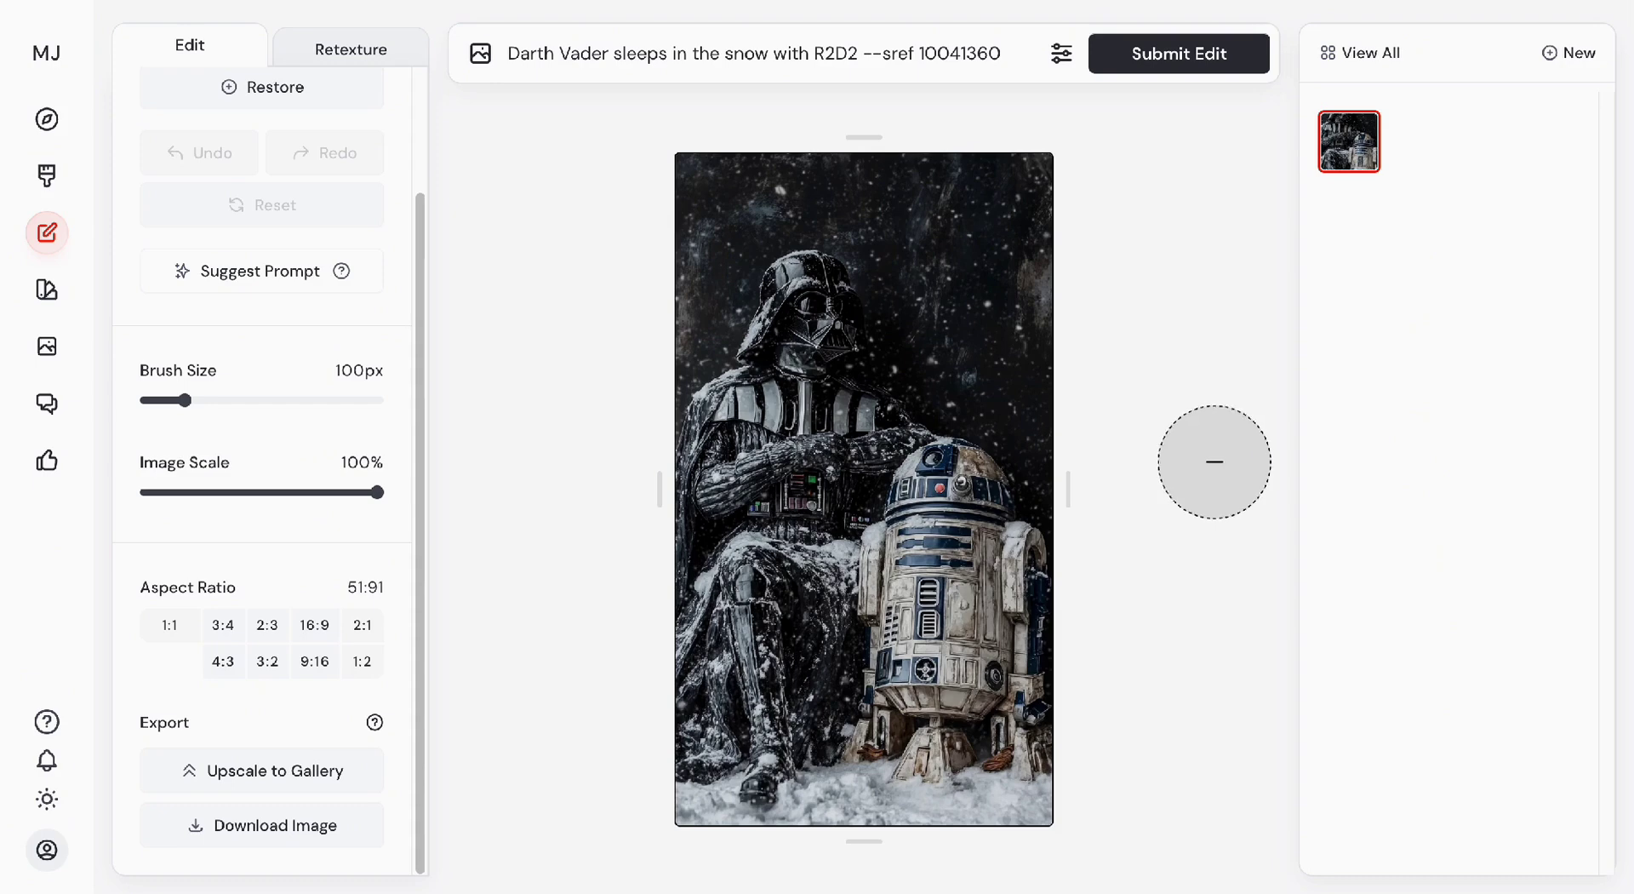
pyautogui.scroll(-1, 542, 466)
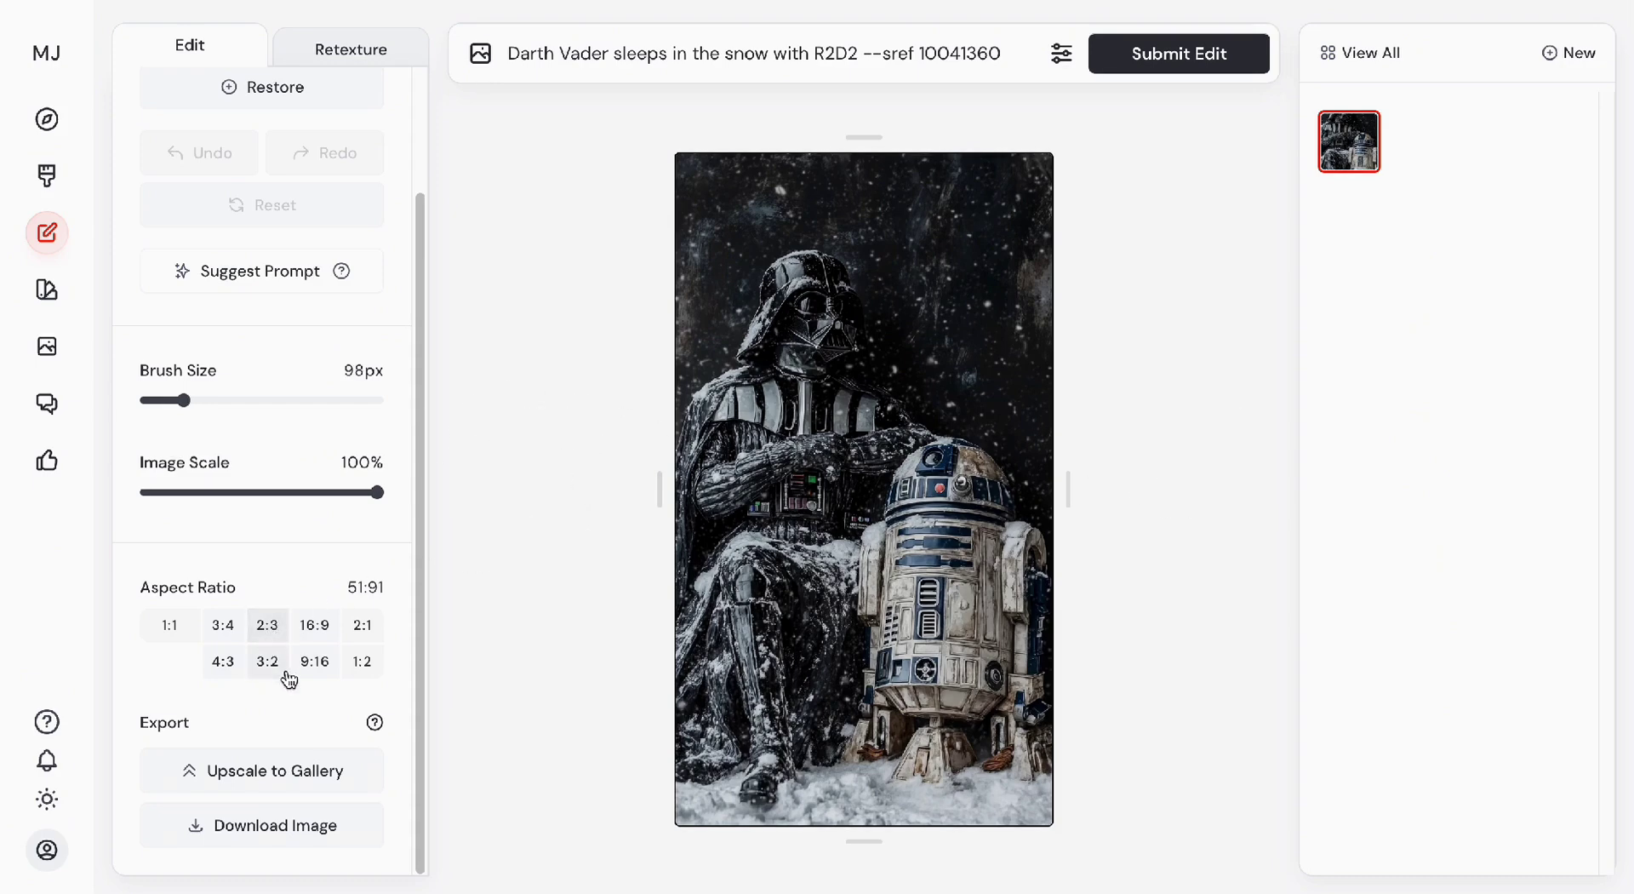
pyautogui.click(318, 634)
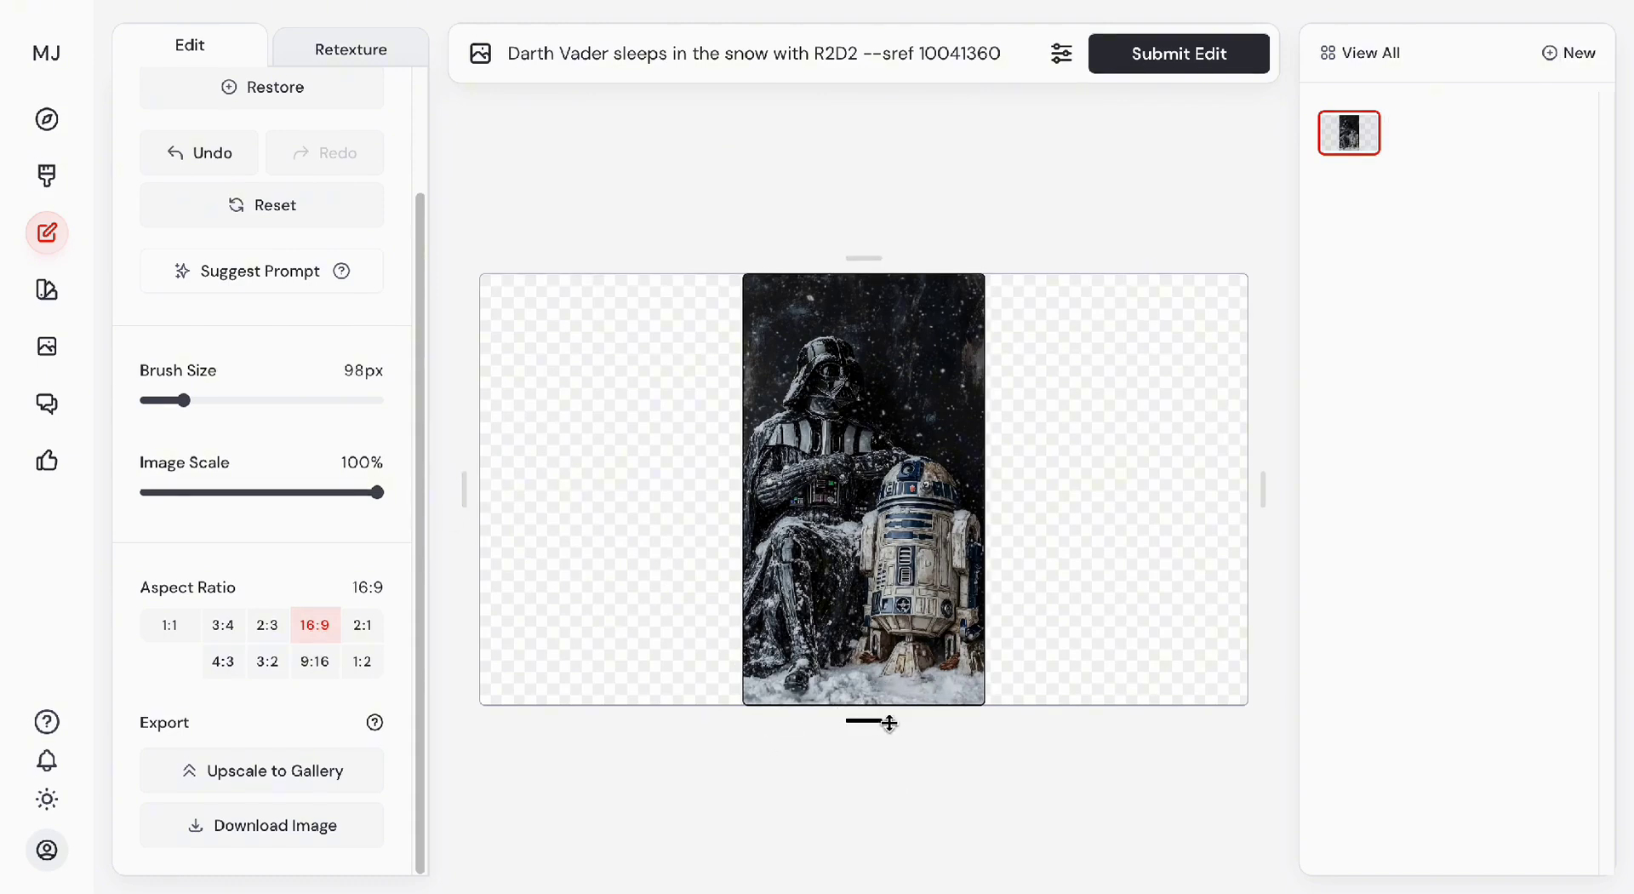
pyautogui.moveTo(858, 721); pyautogui.dragTo(861, 771)
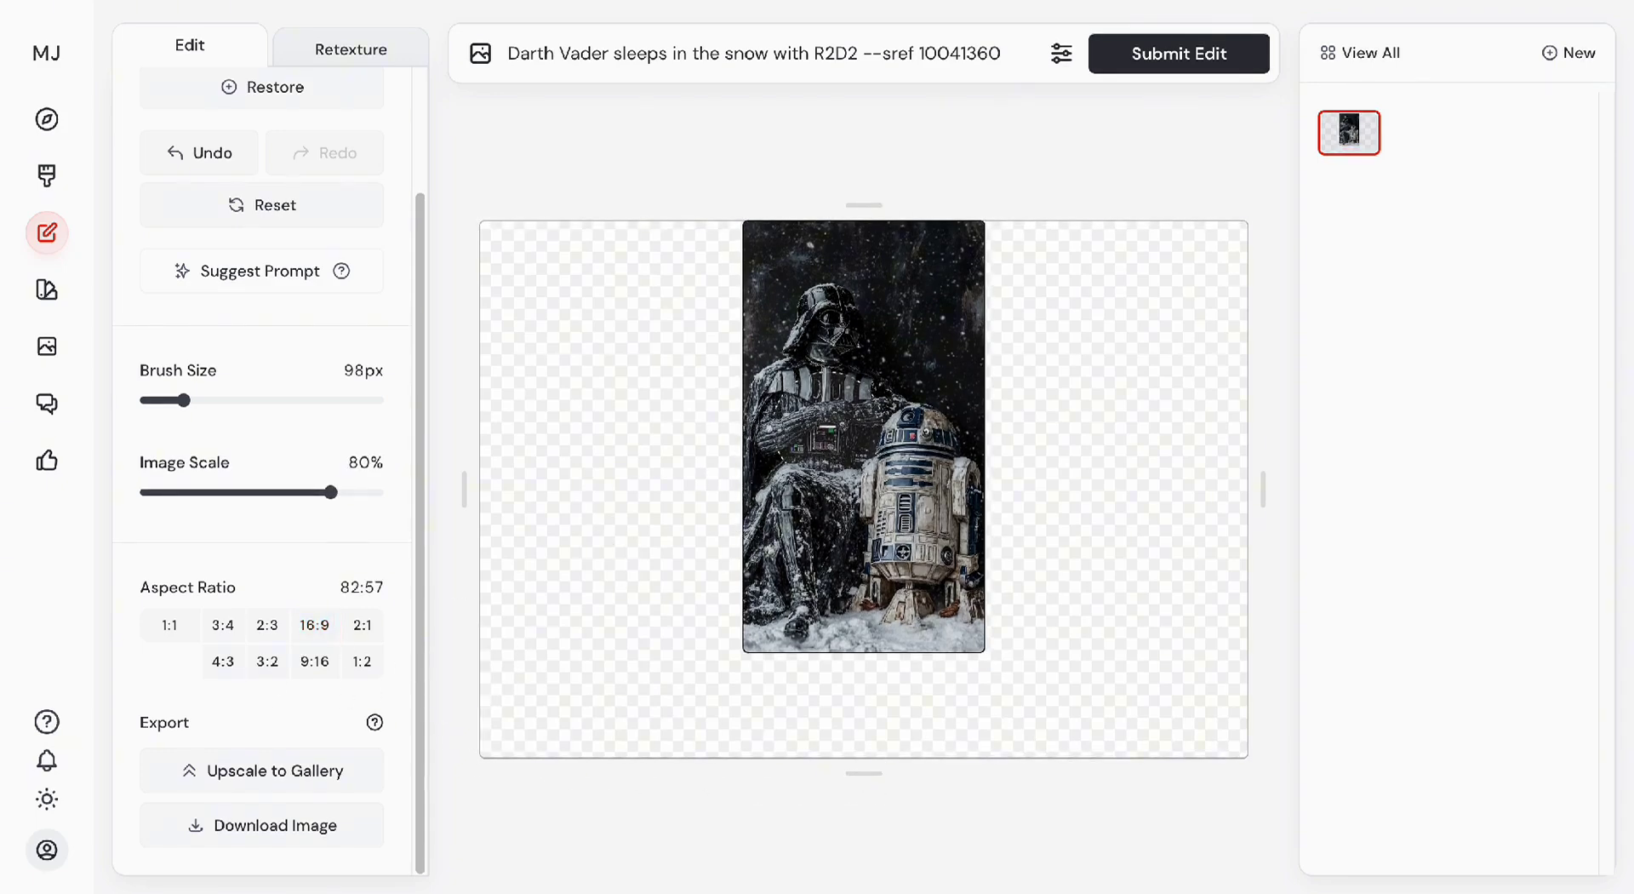
# Switch to the Move / Resize tool and reset the canvas to the original image.
pyautogui.scroll(2, 305, 235)
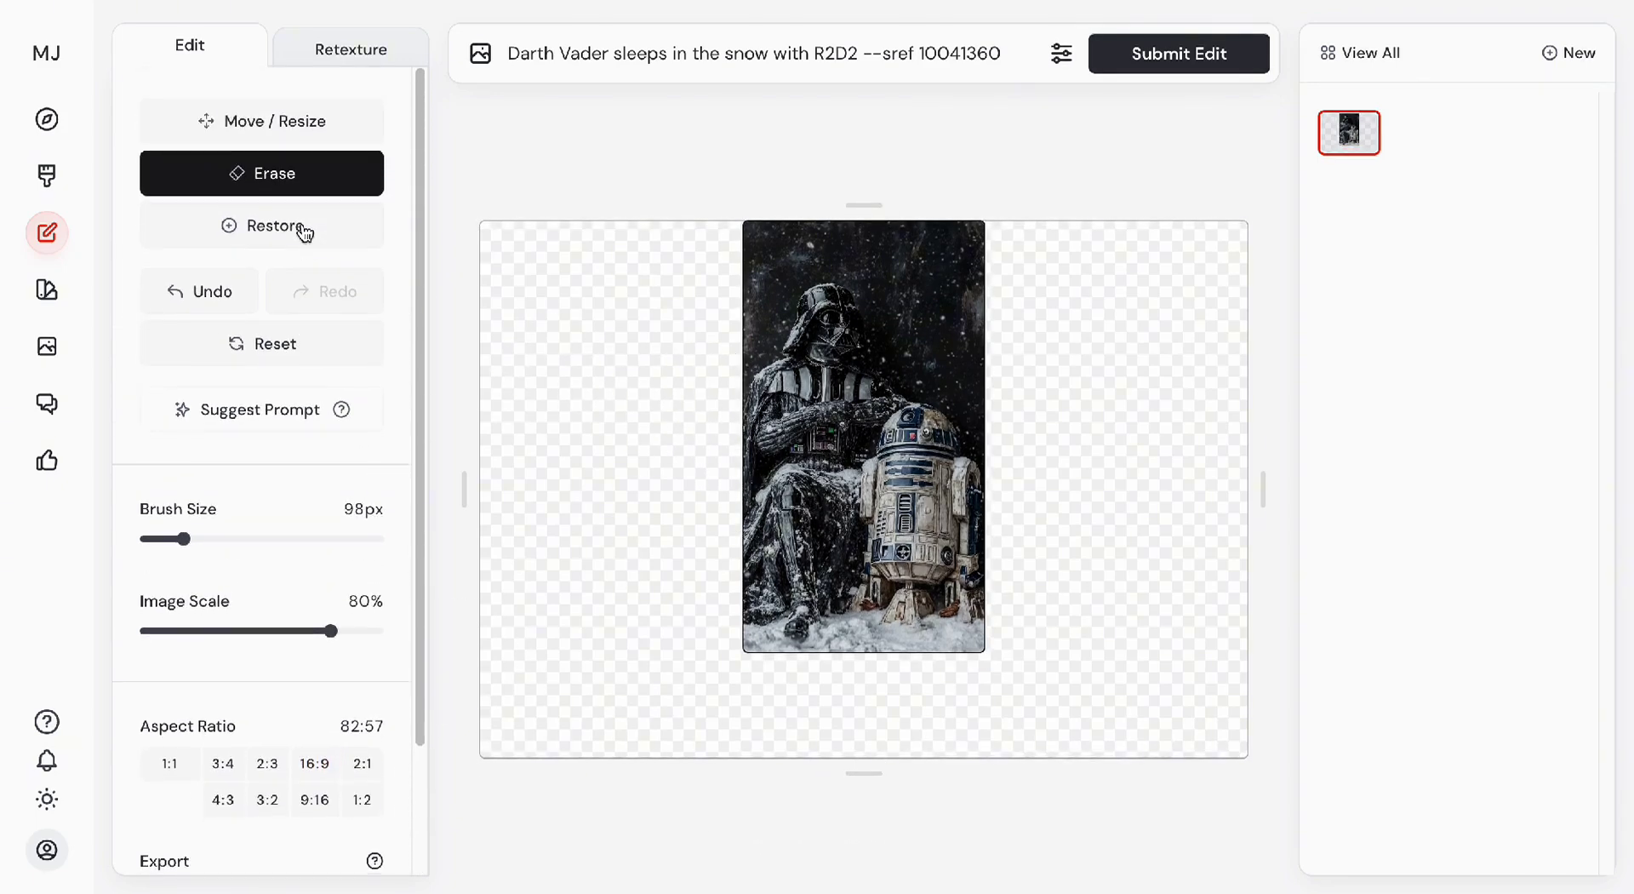
pyautogui.click(292, 127)
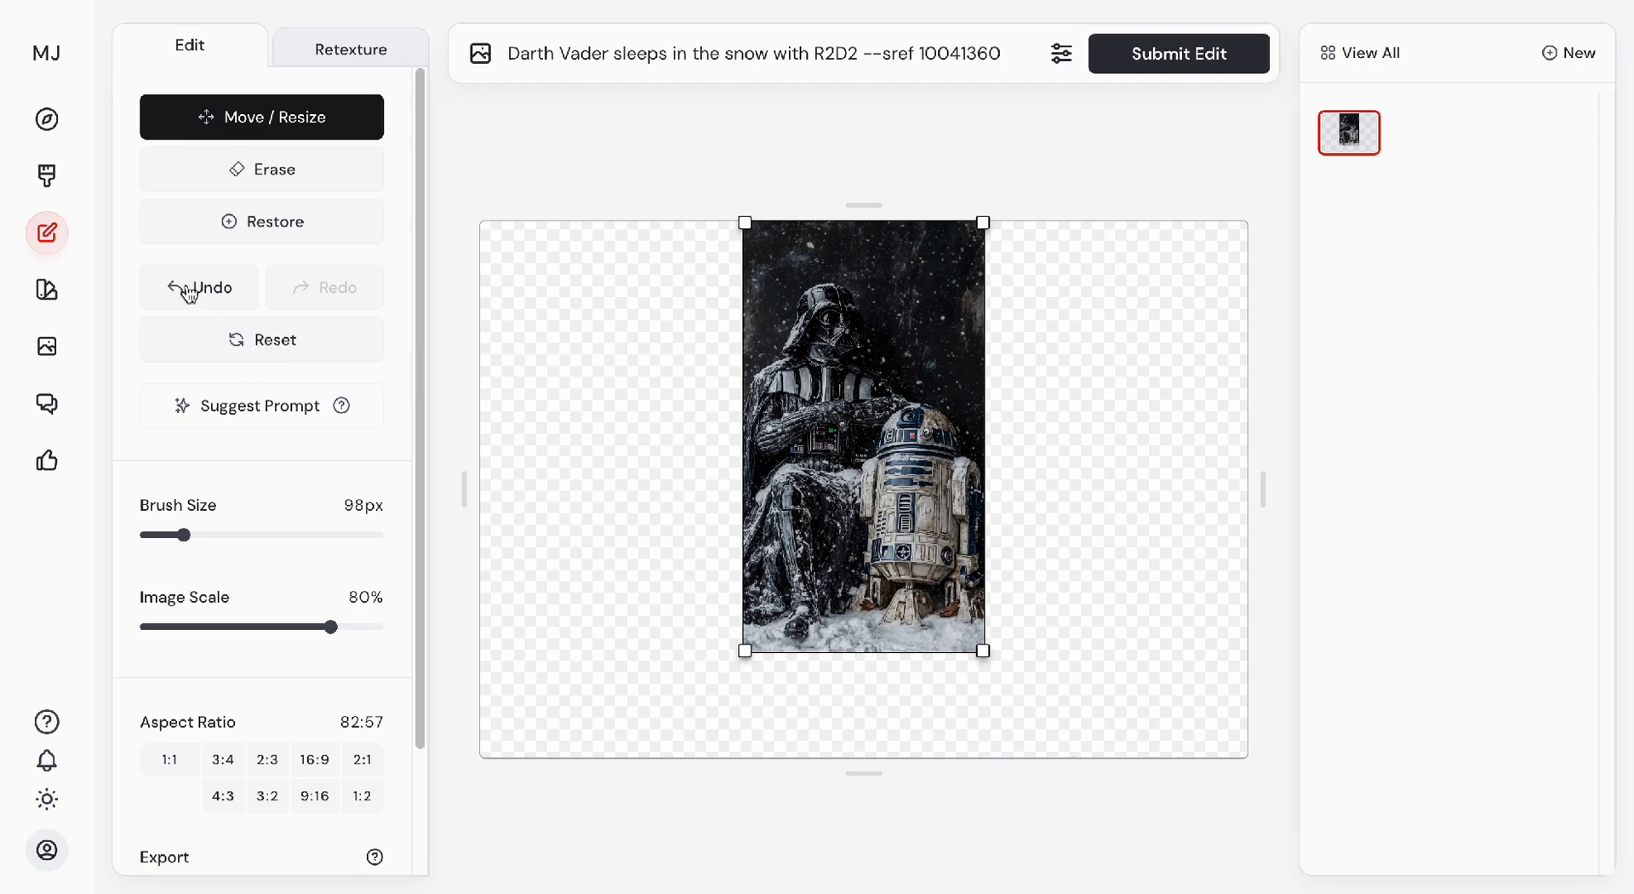
pyautogui.click(277, 341)
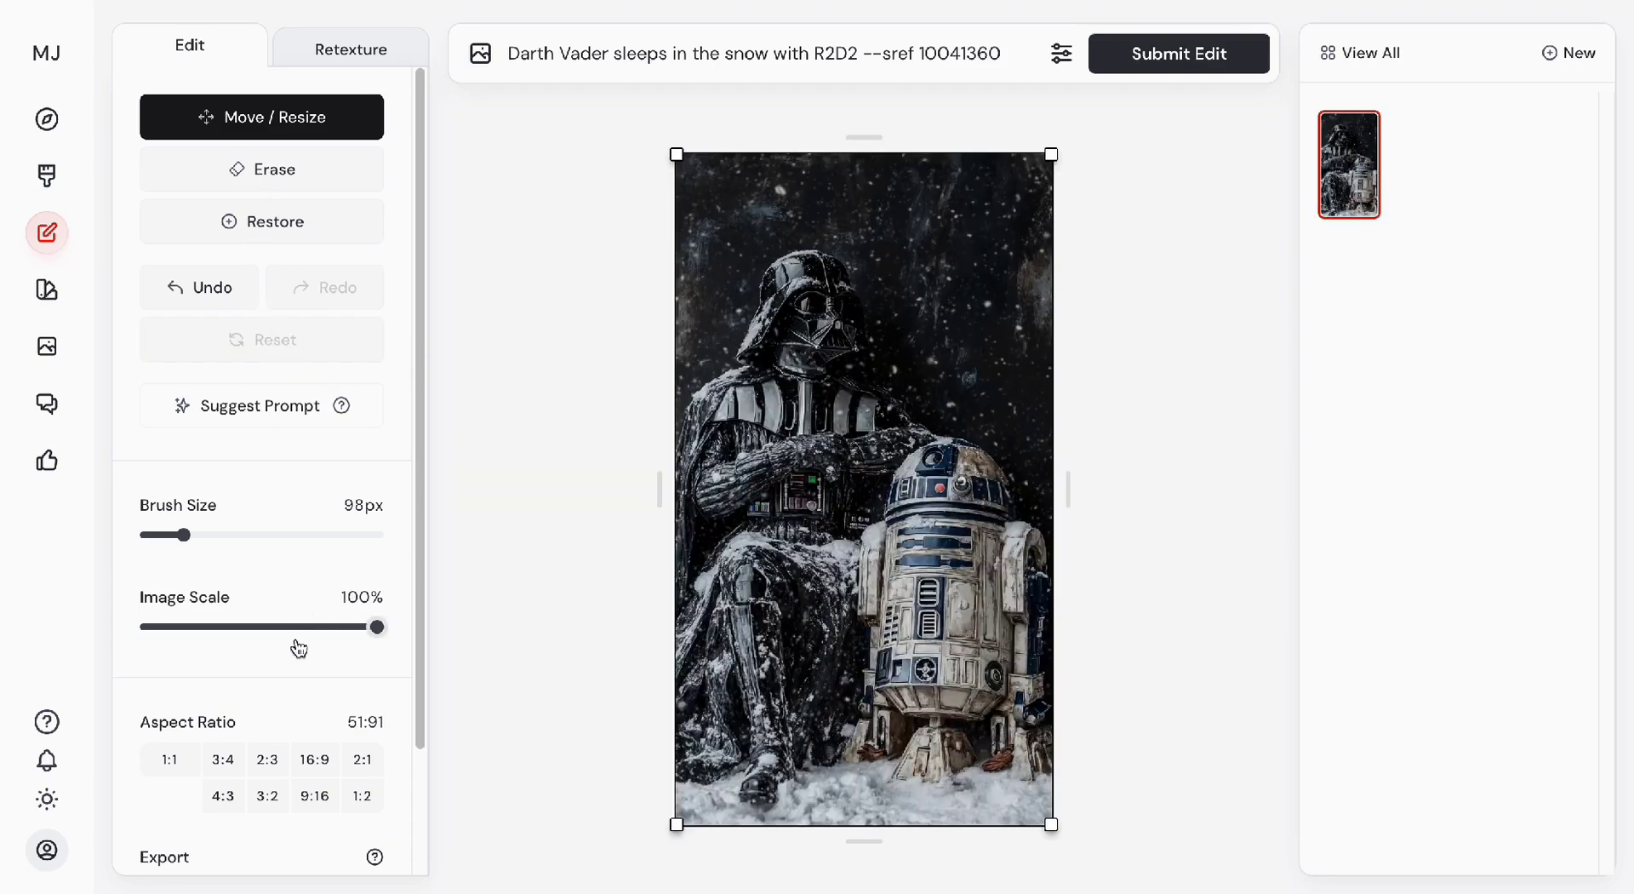
# Try a 16:9 canvas extended upward and to the right to about 89:52, with the image moved to the right side.
pyautogui.click(314, 758)
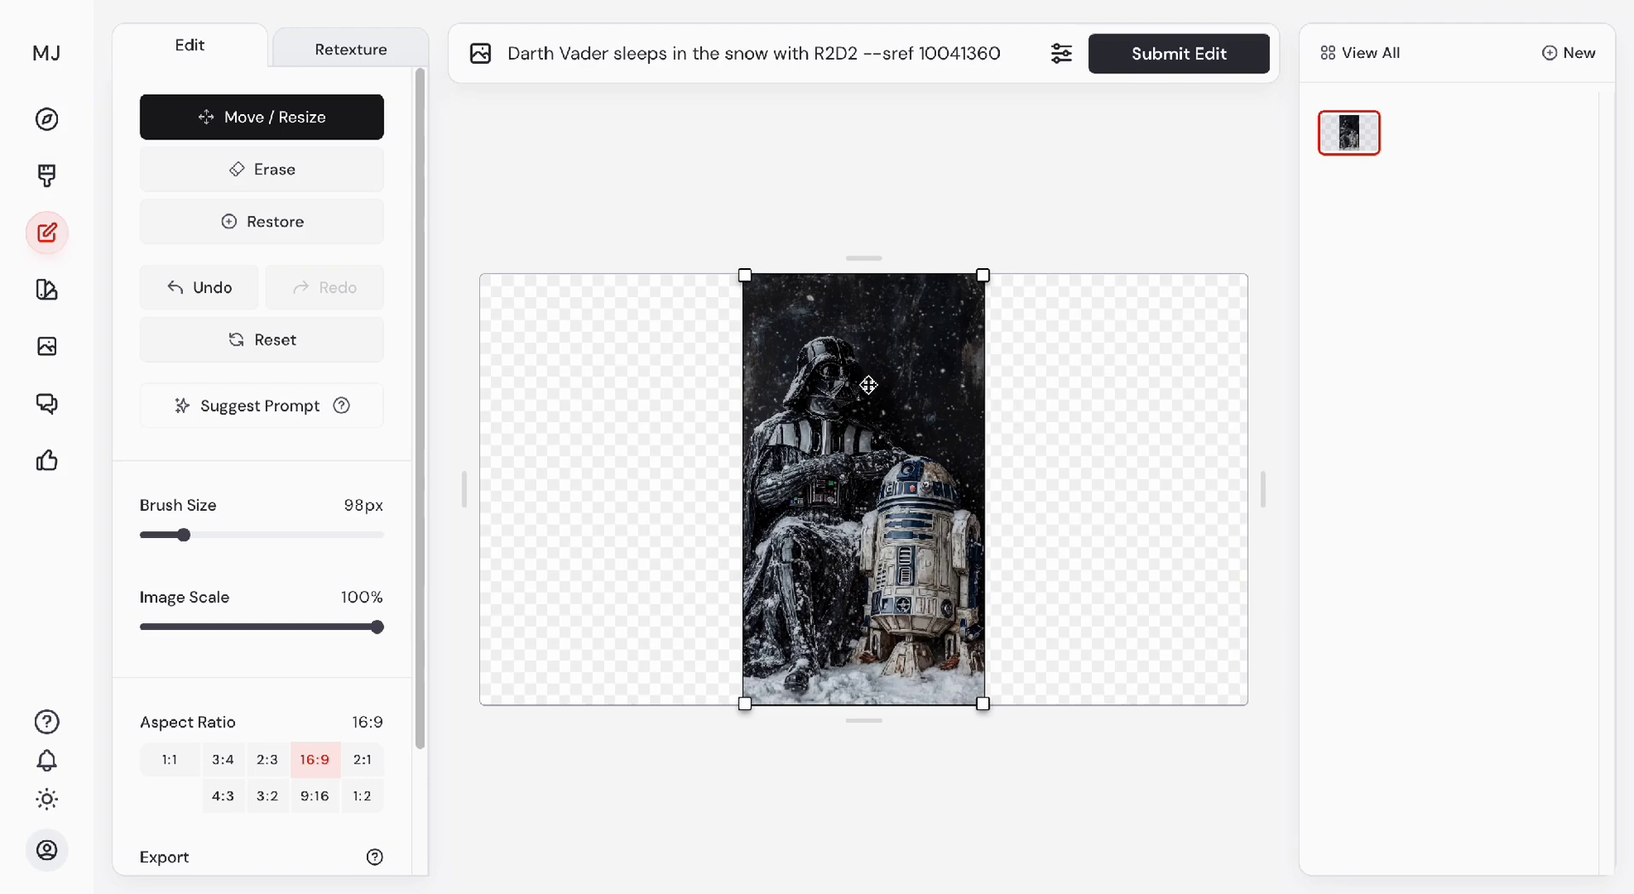
pyautogui.moveTo(860, 255); pyautogui.dragTo(864, 175)
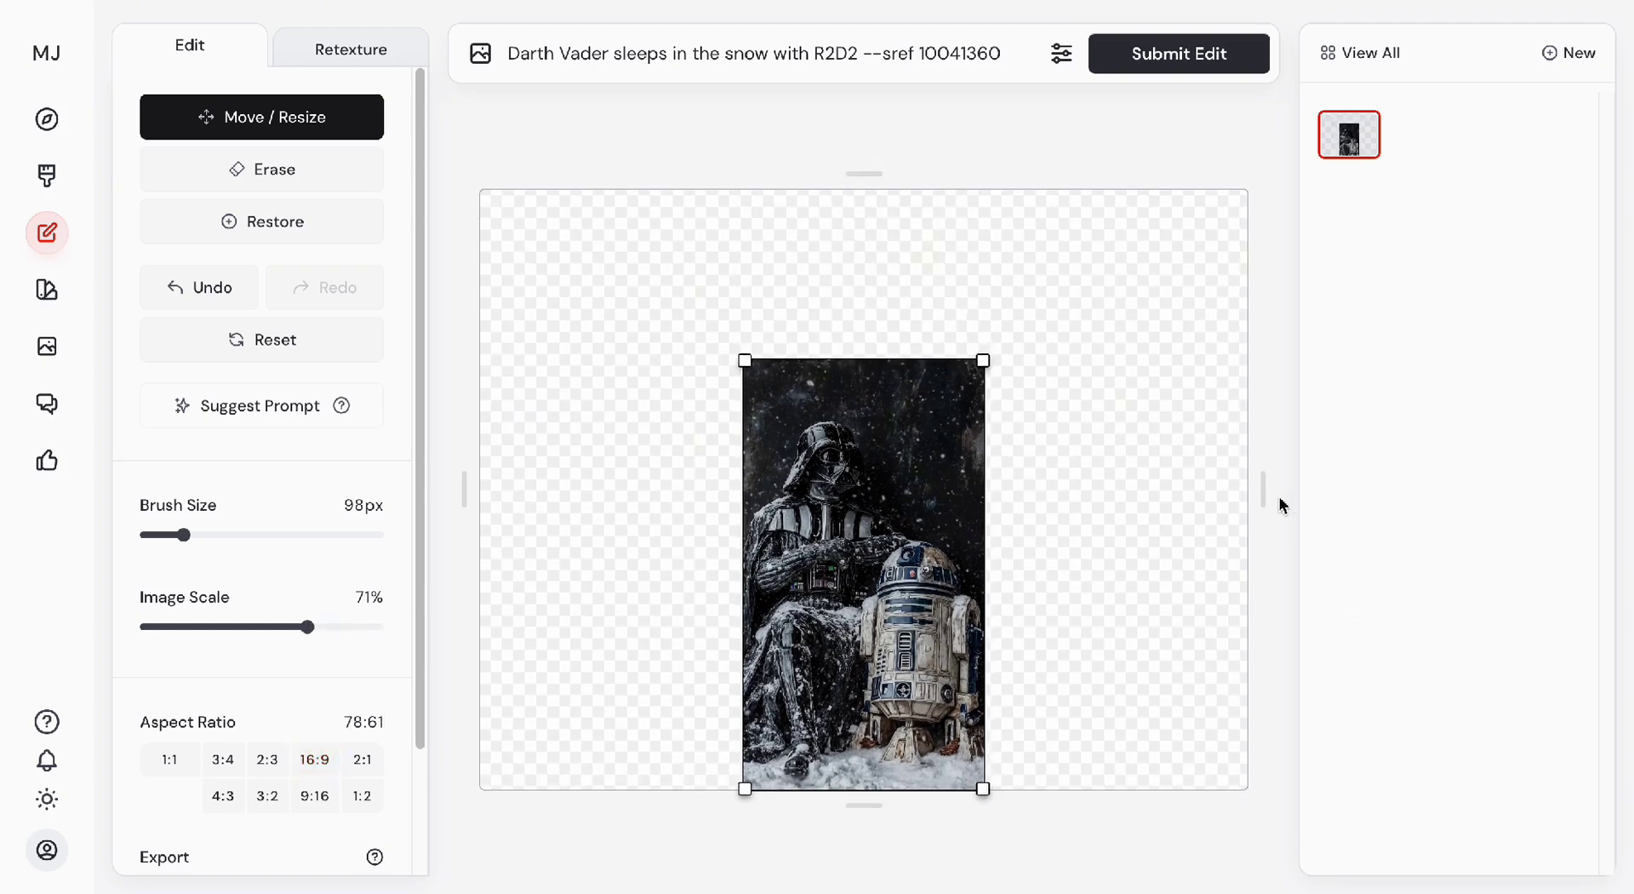
pyautogui.moveTo(1262, 490); pyautogui.dragTo(1367, 489)
pyautogui.moveTo(803, 508); pyautogui.dragTo(1126, 442)
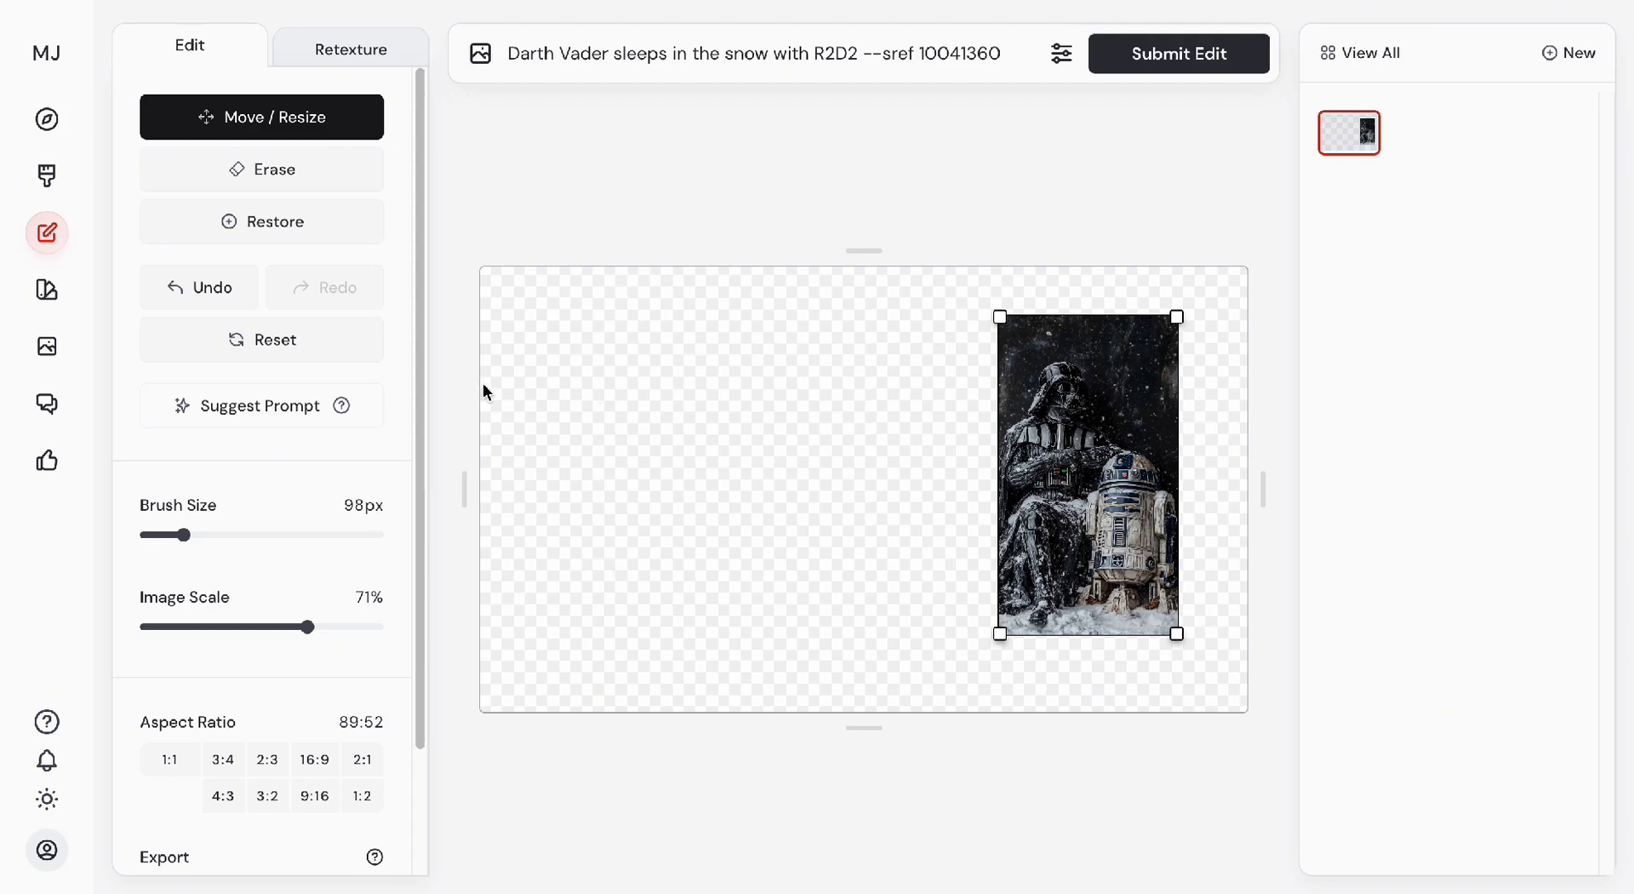
# Reset the canvas, then give it a 16:9 aspect ratio with the image scale at 71%.
pyautogui.click(253, 356)
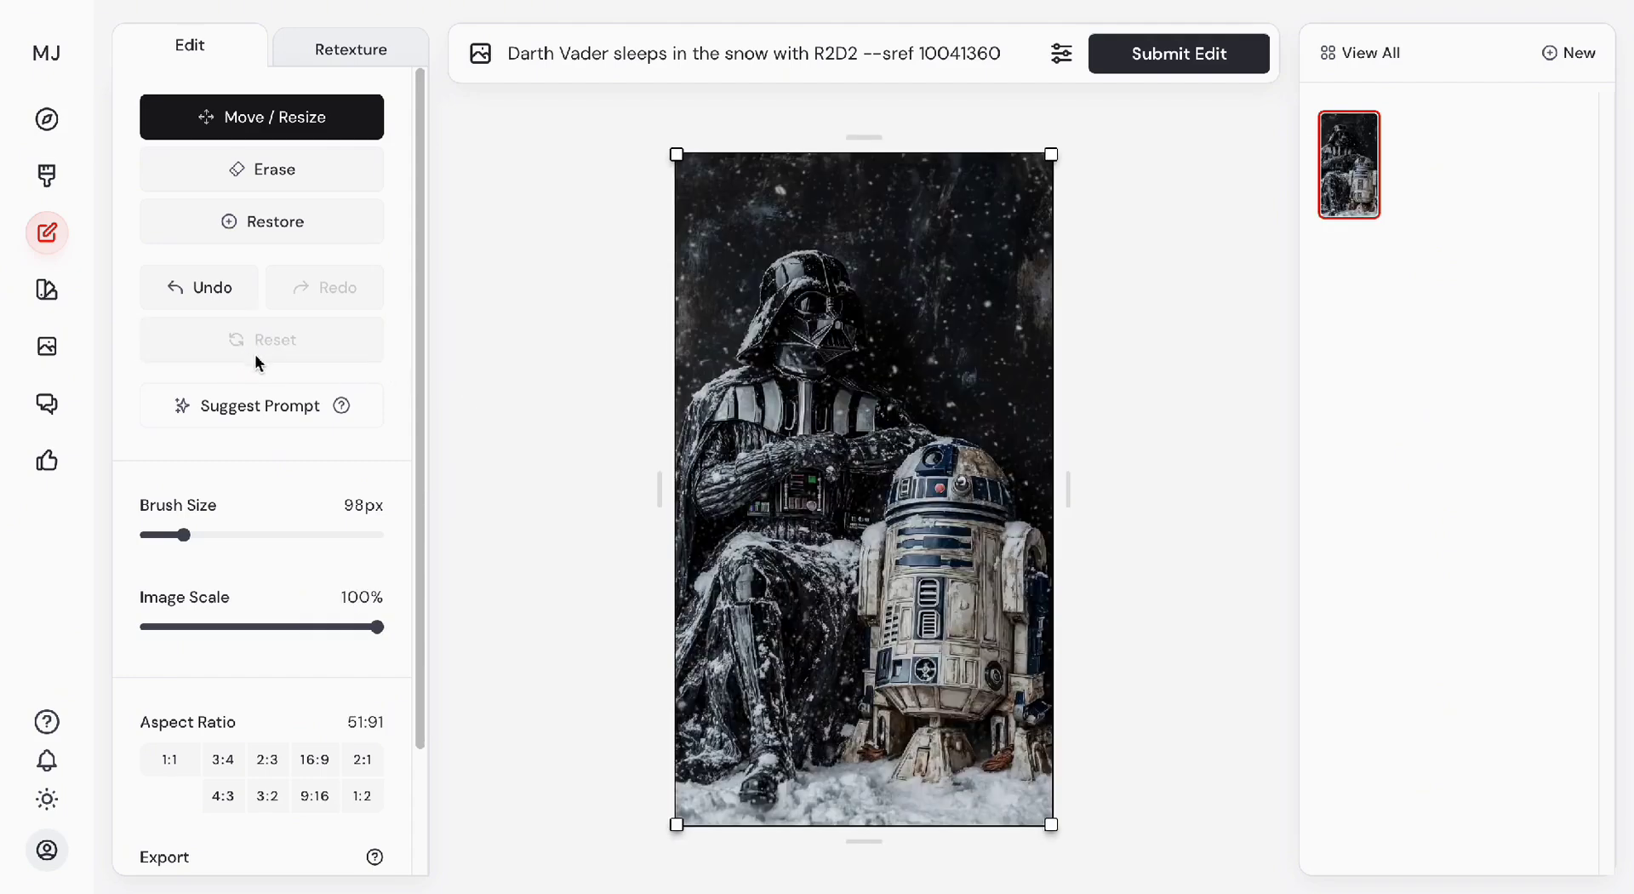
pyautogui.click(314, 758)
pyautogui.moveTo(374, 628); pyautogui.dragTo(305, 630)
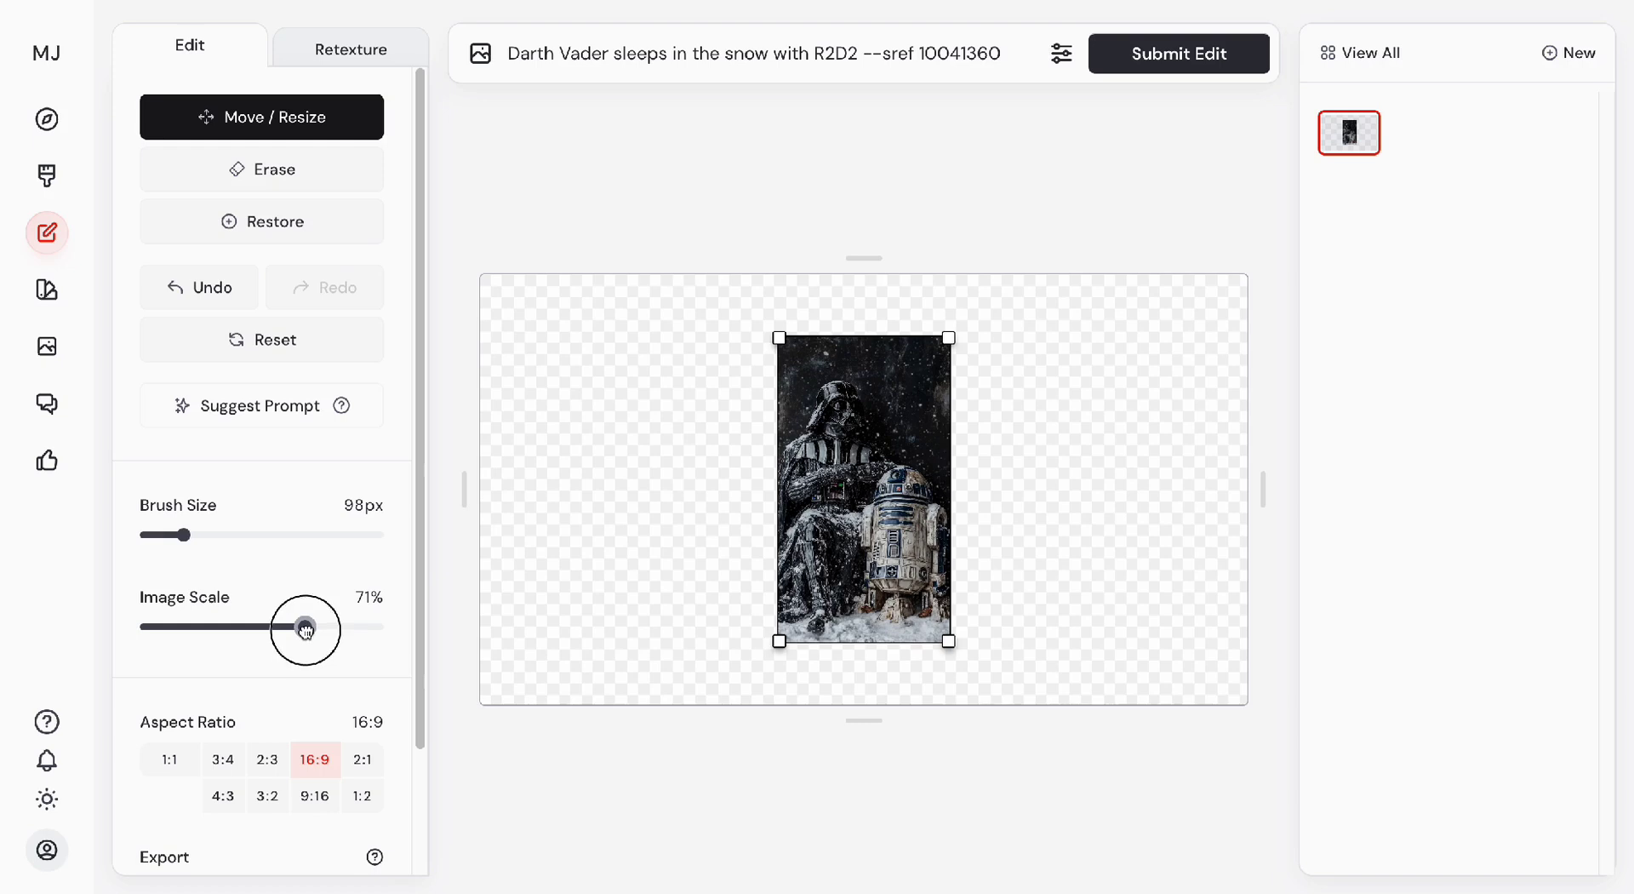
# Replace the whole prompt with "complete" and submit the edit.
pyautogui.tripleClick(647, 58)
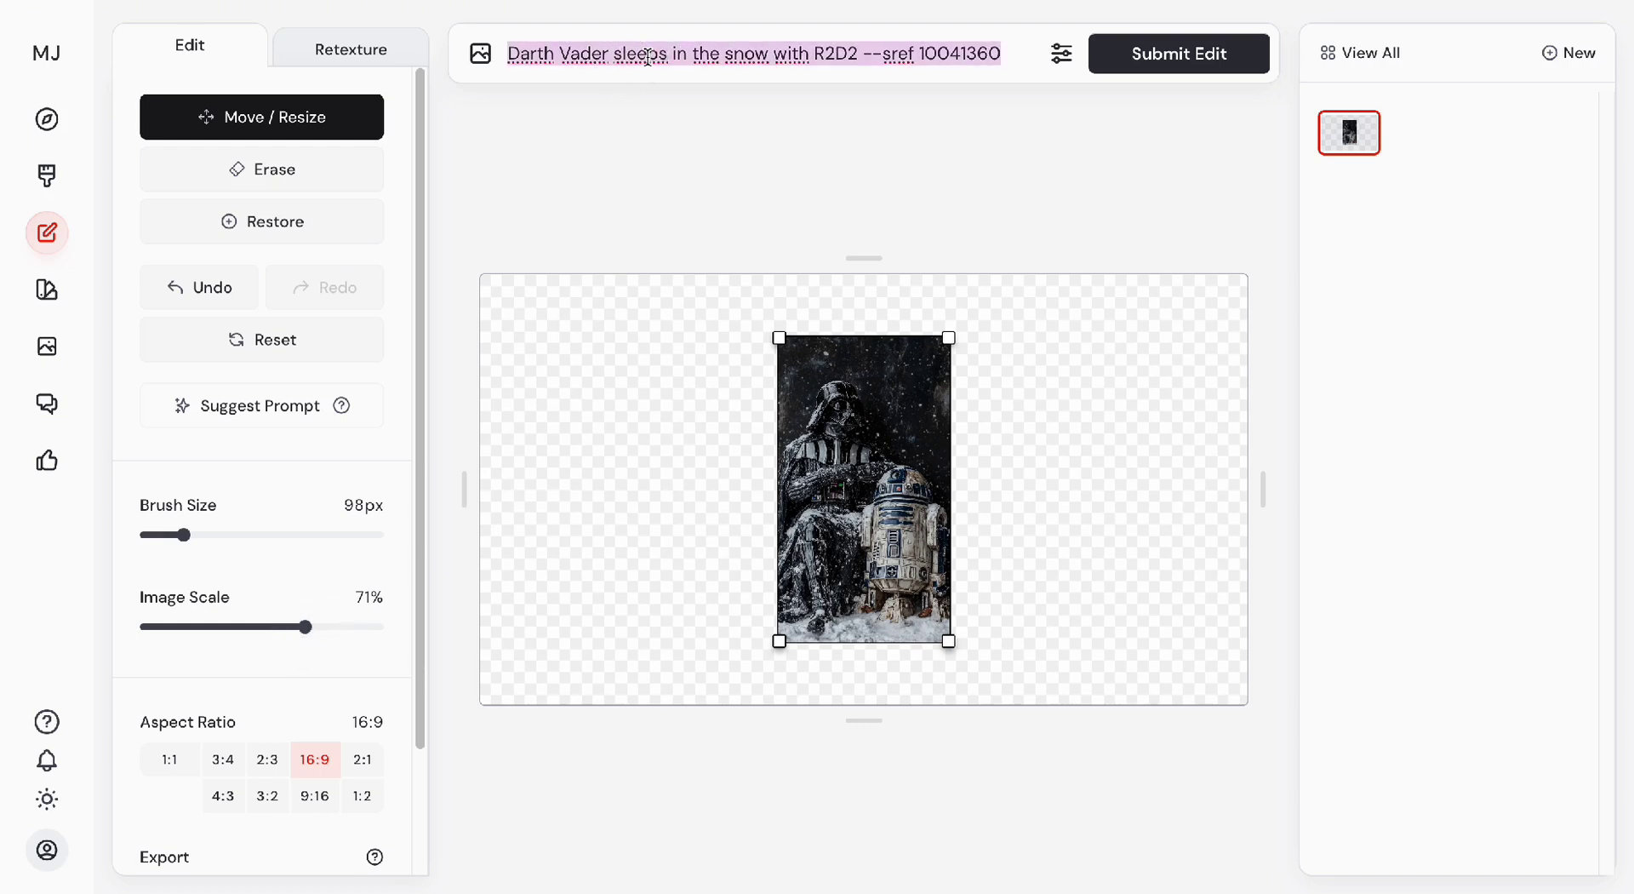
pyautogui.write('complete')
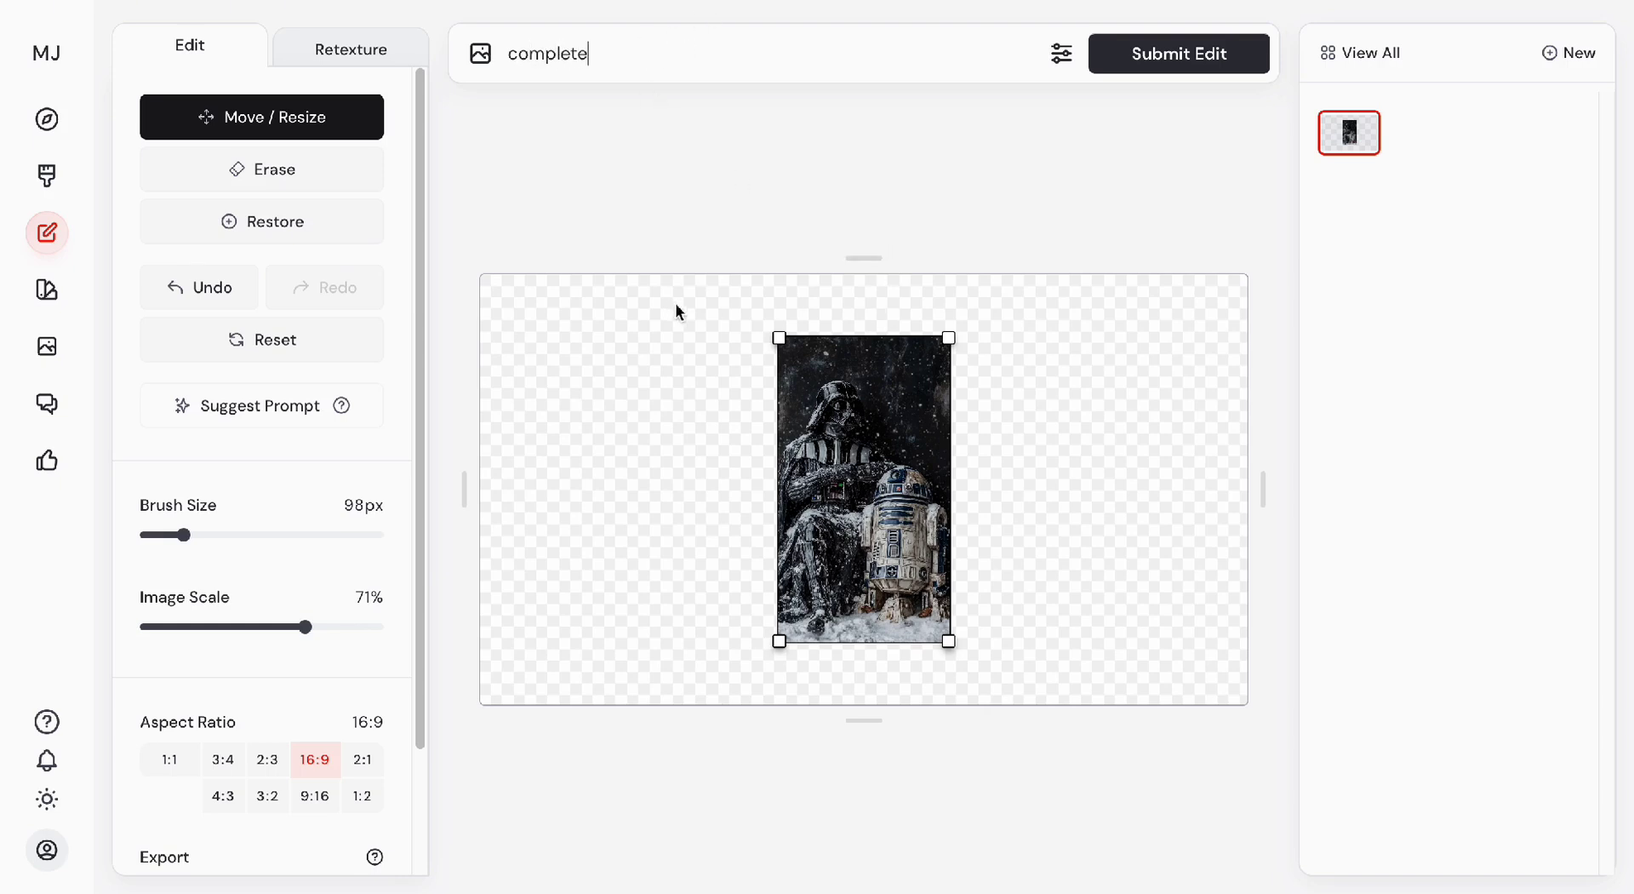
pyautogui.scroll(-3, 335, 560)
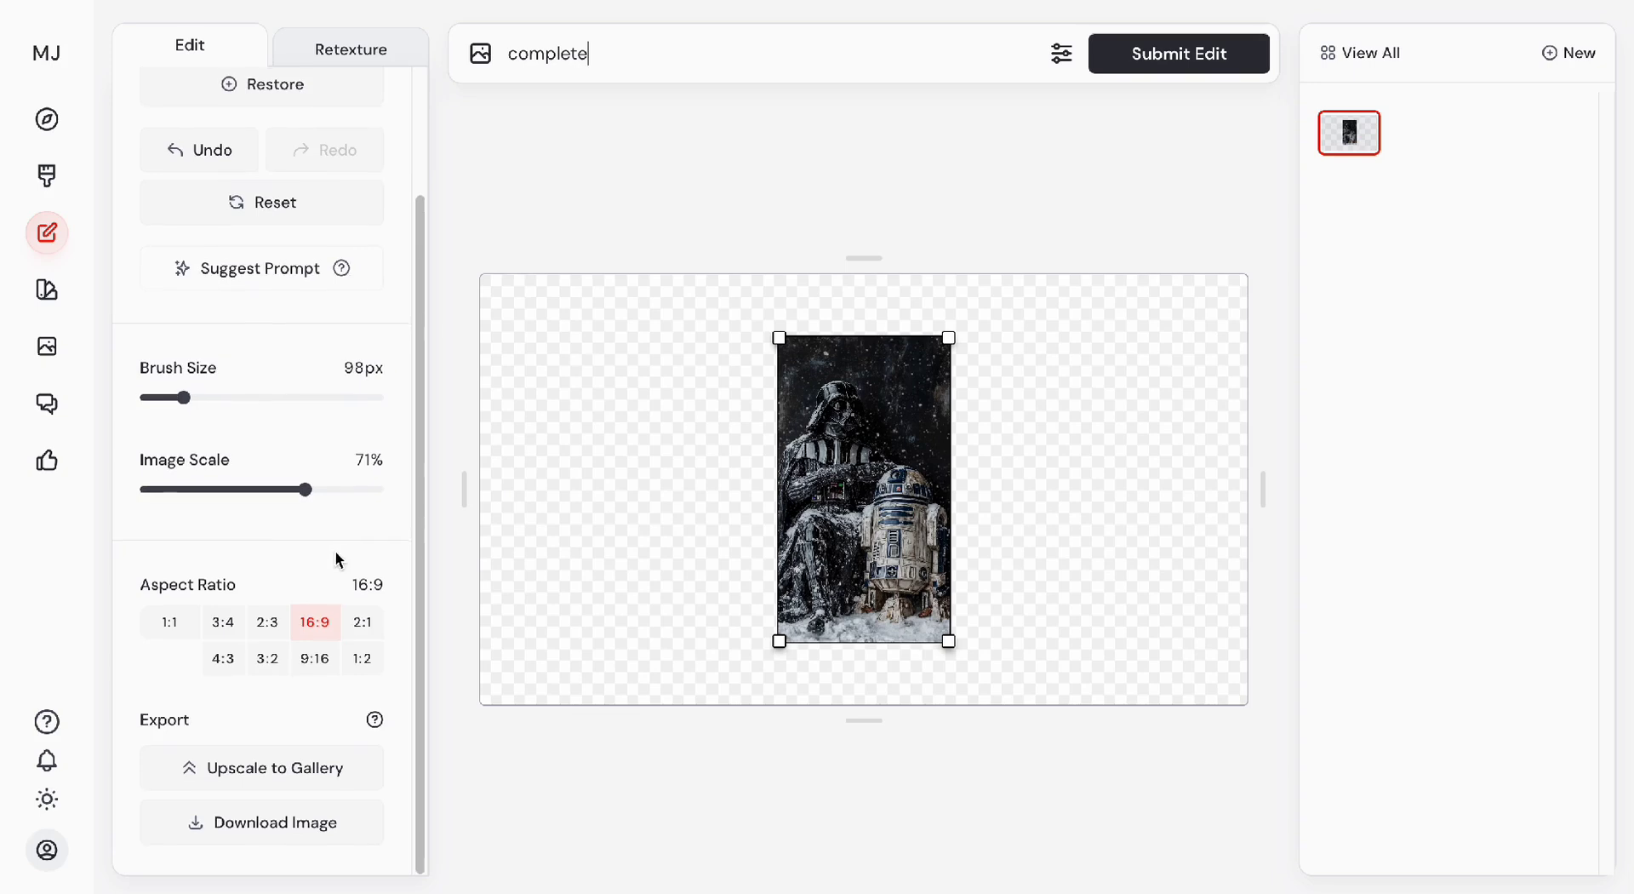
pyautogui.scroll(3, 312, 511)
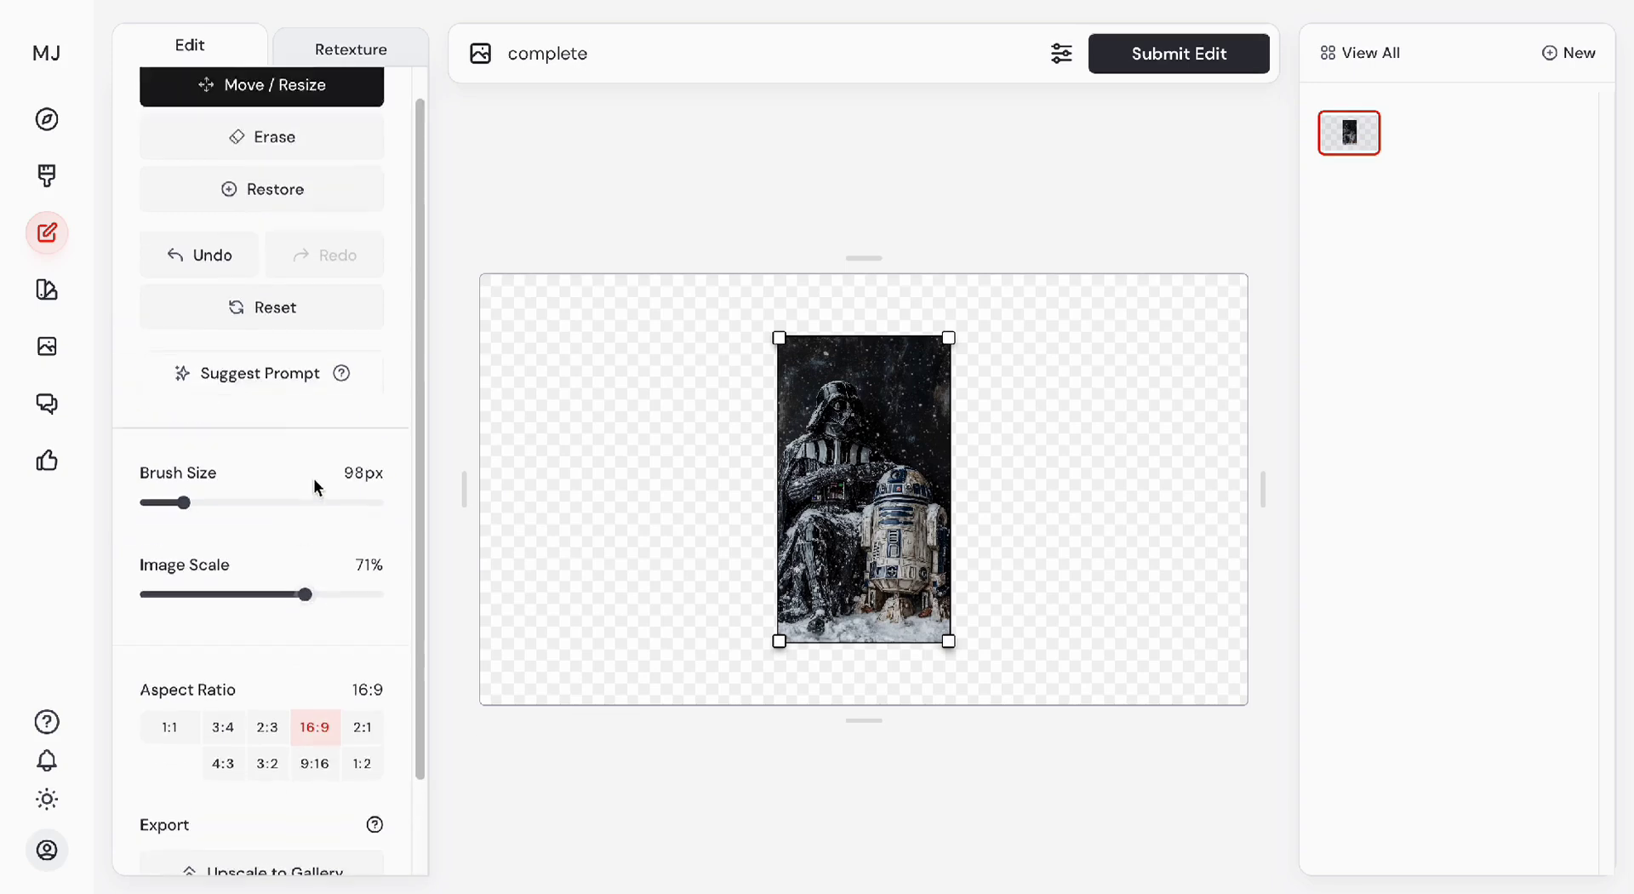
pyautogui.click(1153, 59)
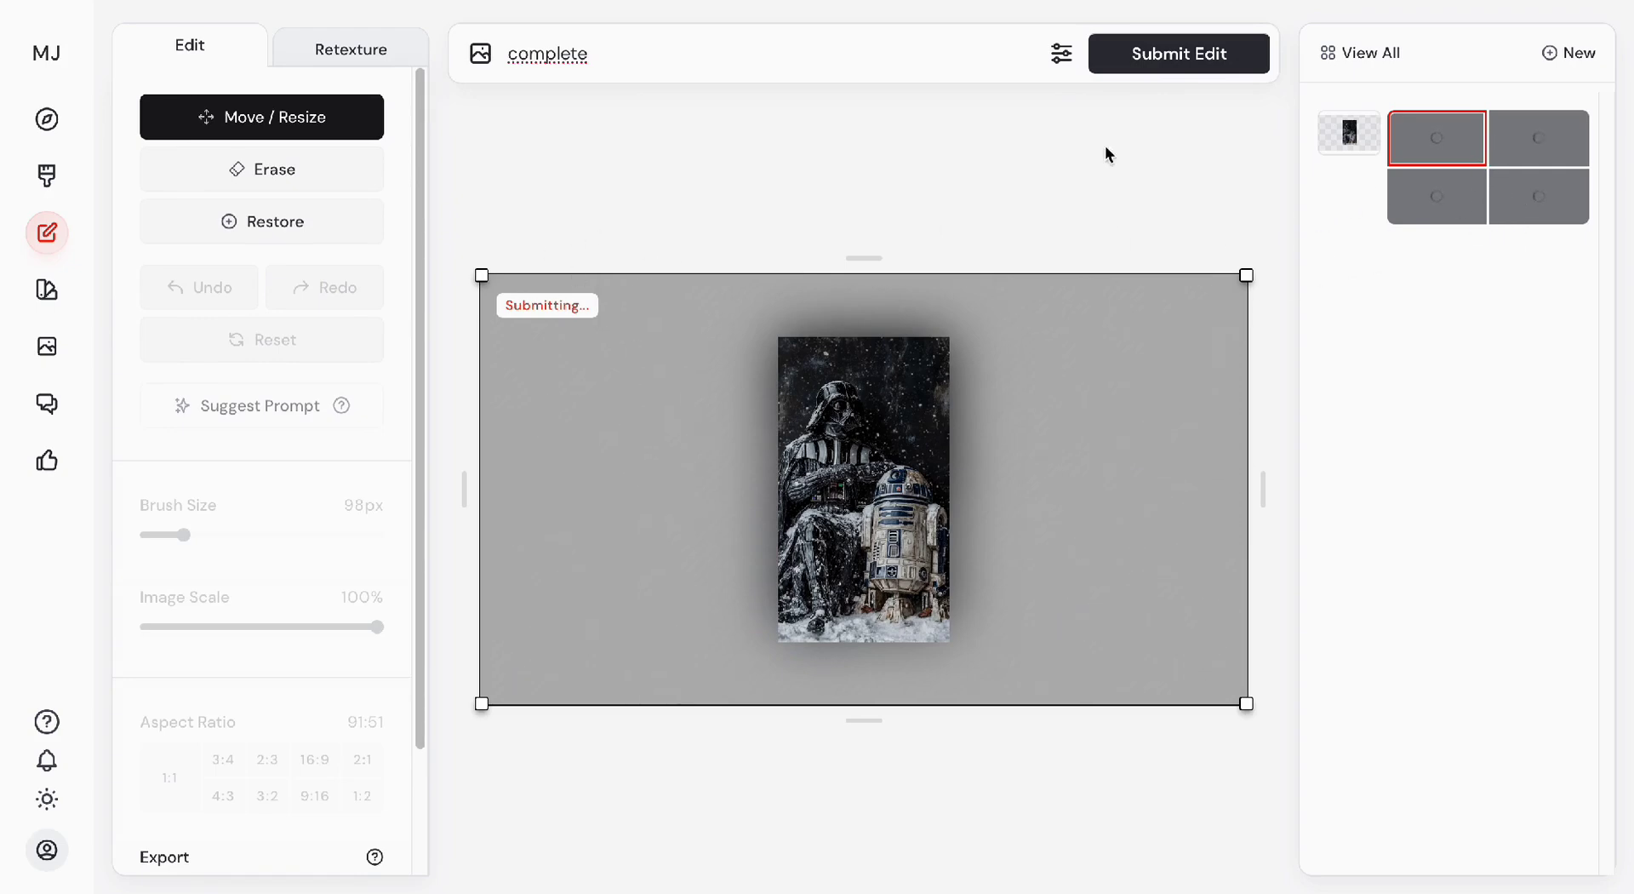
# Reframe the source image on a reset 16:9 canvas at 74% scale, shifted to the right side, and submit the edit.
pyautogui.click(1357, 144)
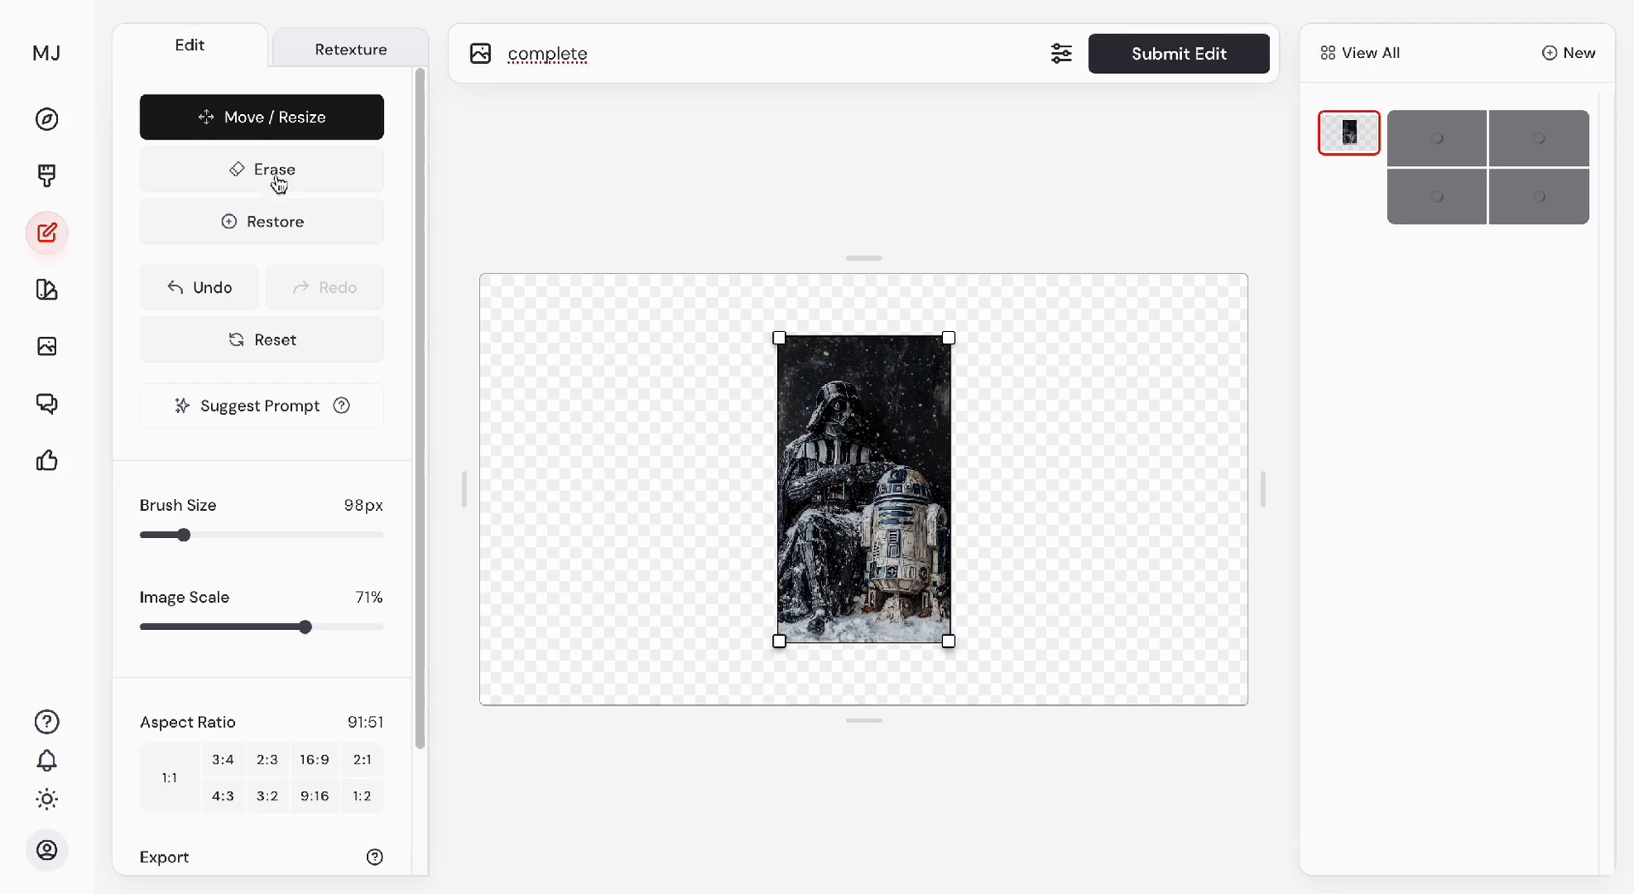
pyautogui.click(266, 344)
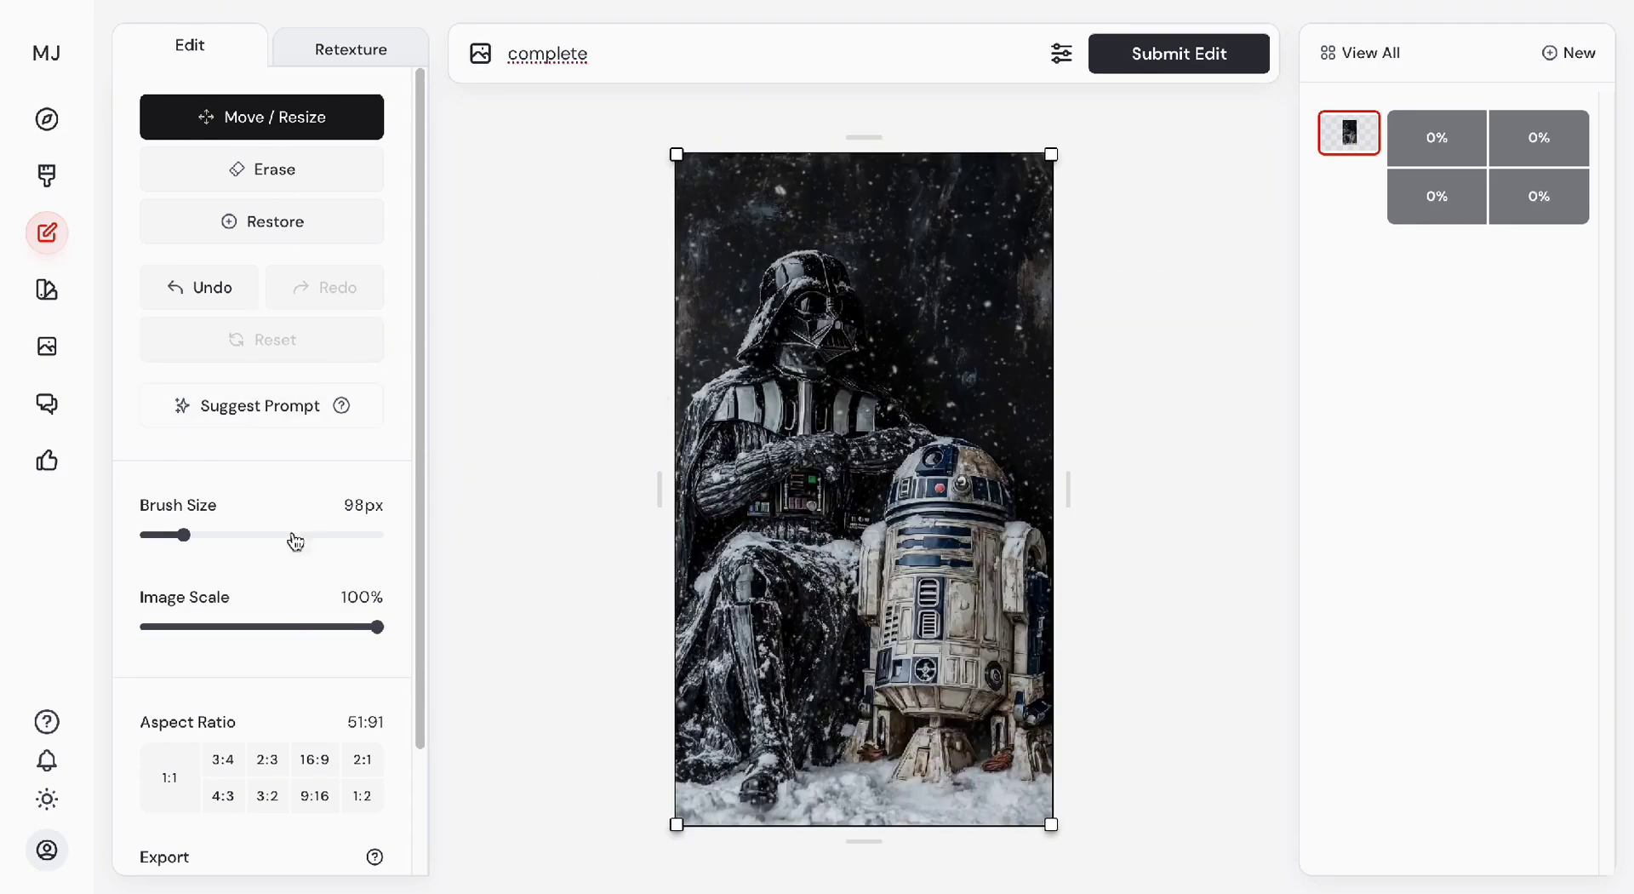
pyautogui.click(313, 758)
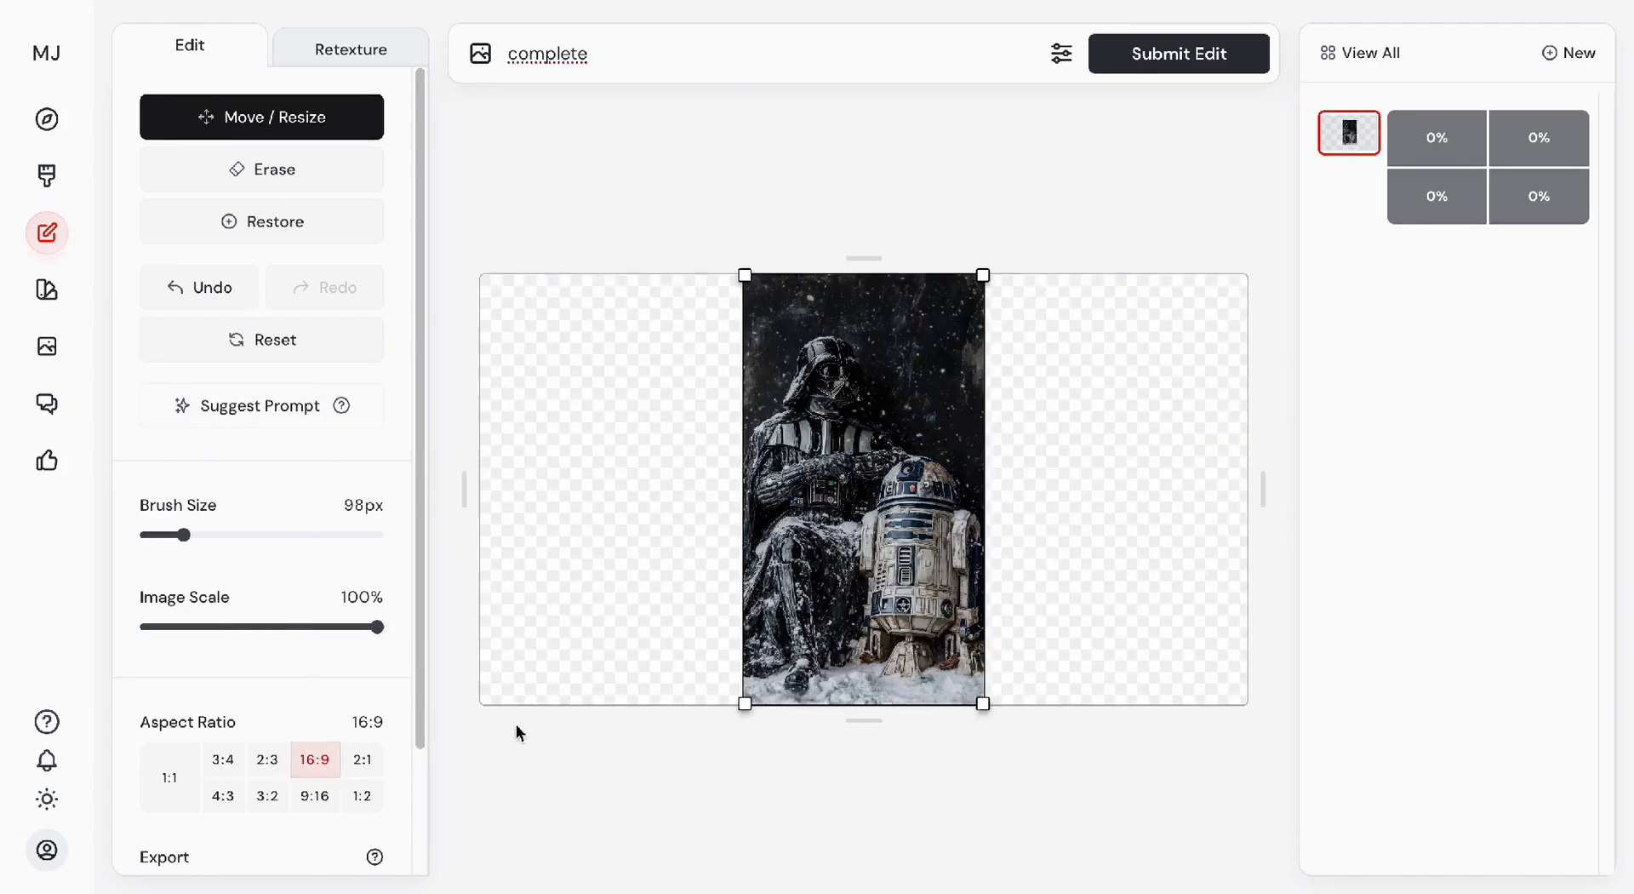
pyautogui.click(314, 626)
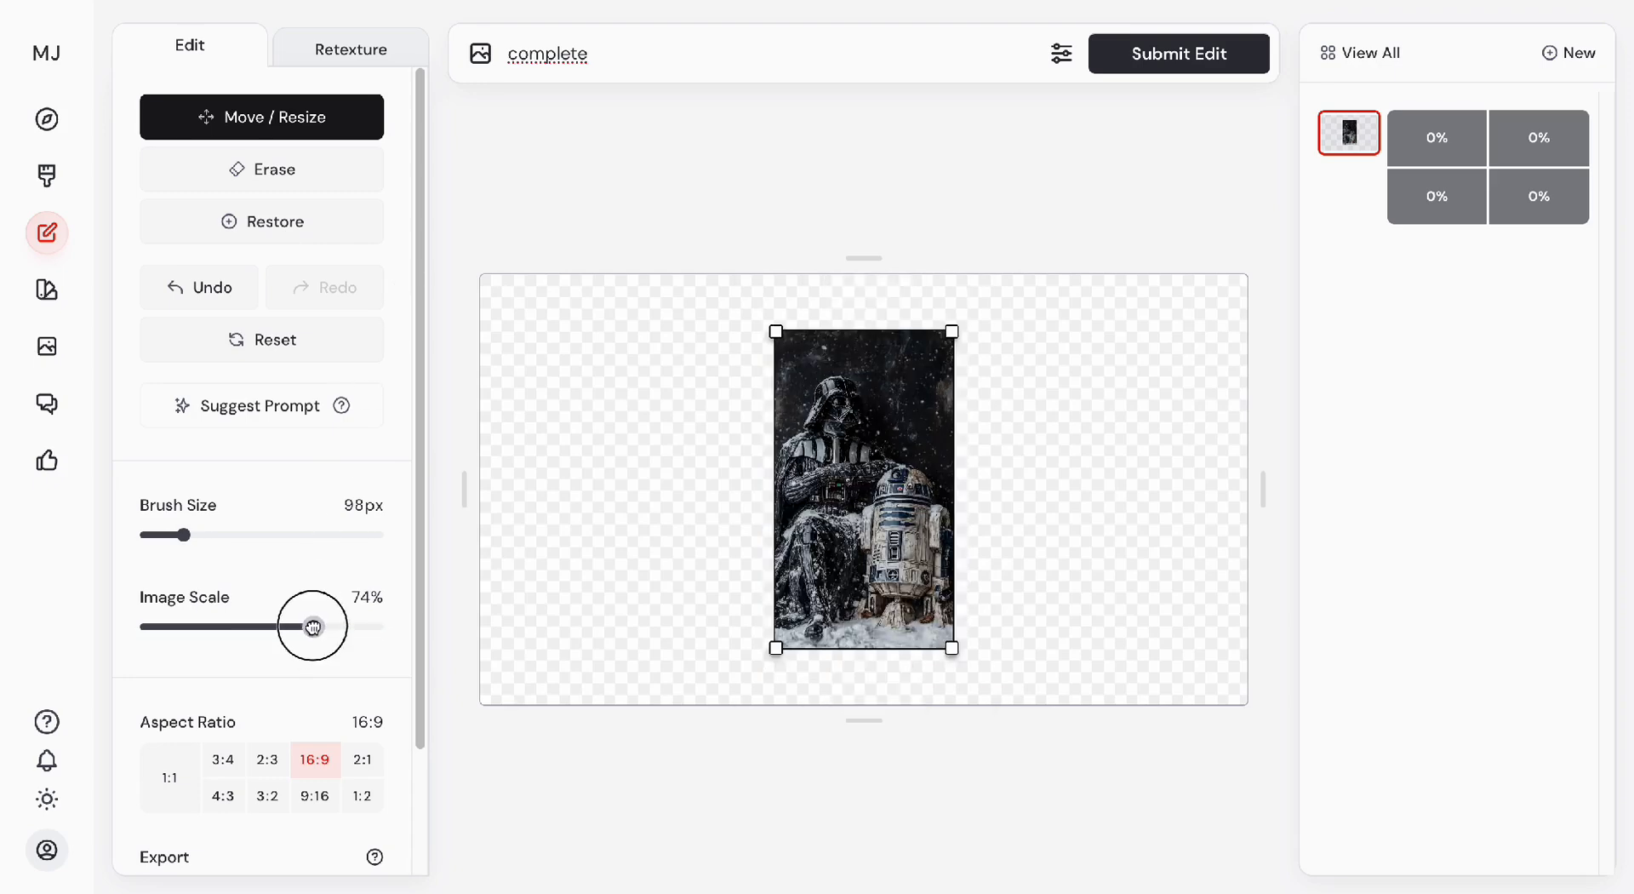
pyautogui.moveTo(815, 424); pyautogui.dragTo(1015, 431)
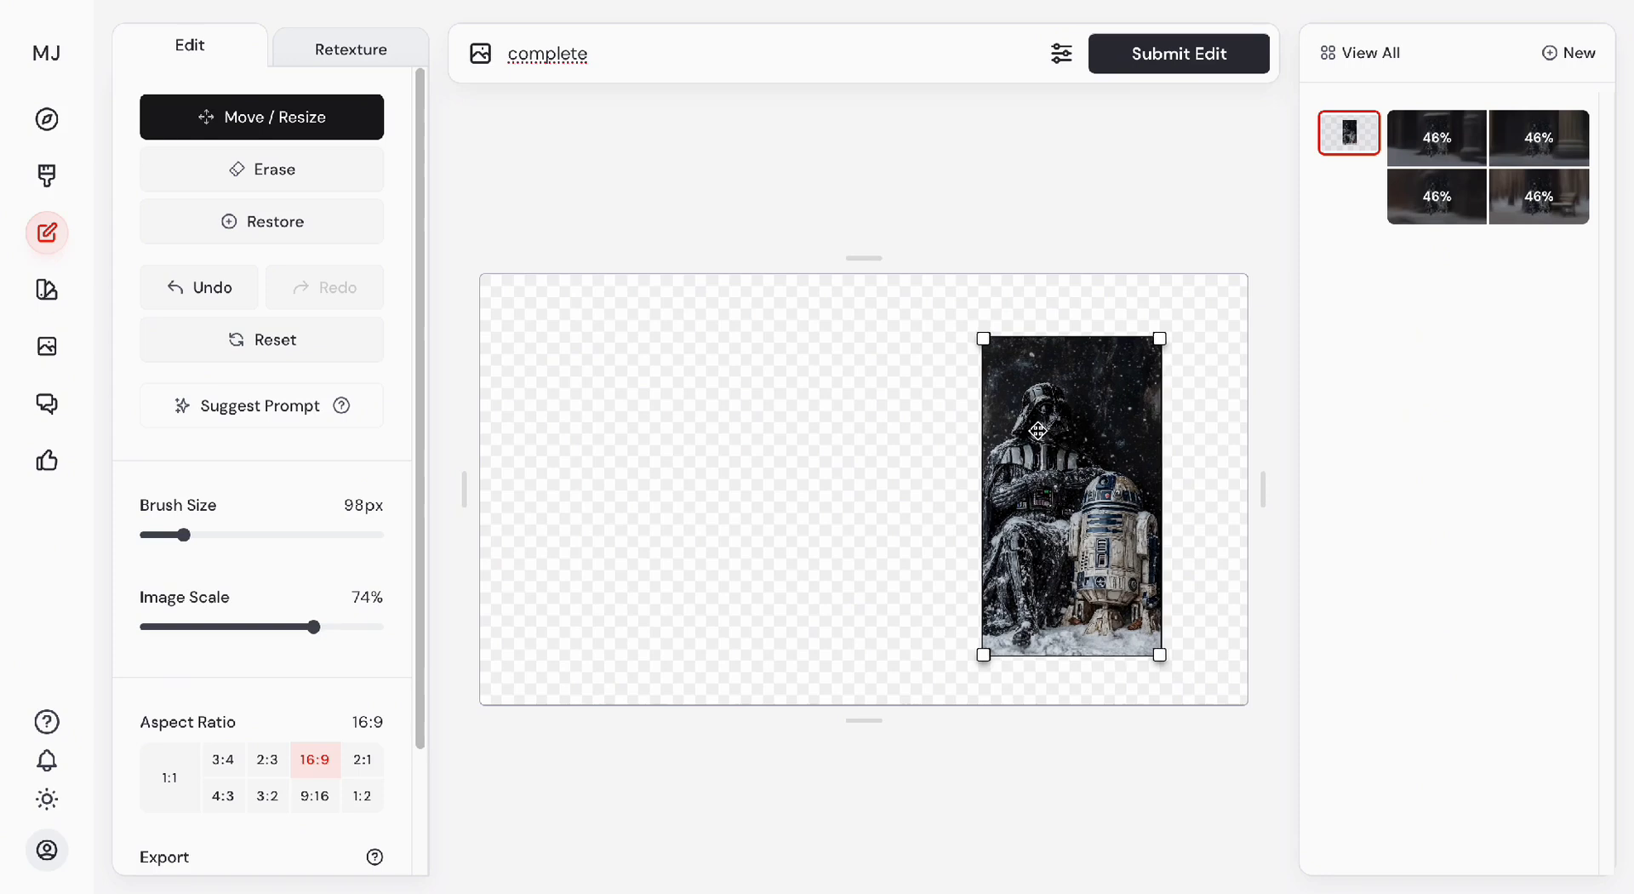
pyautogui.click(1128, 62)
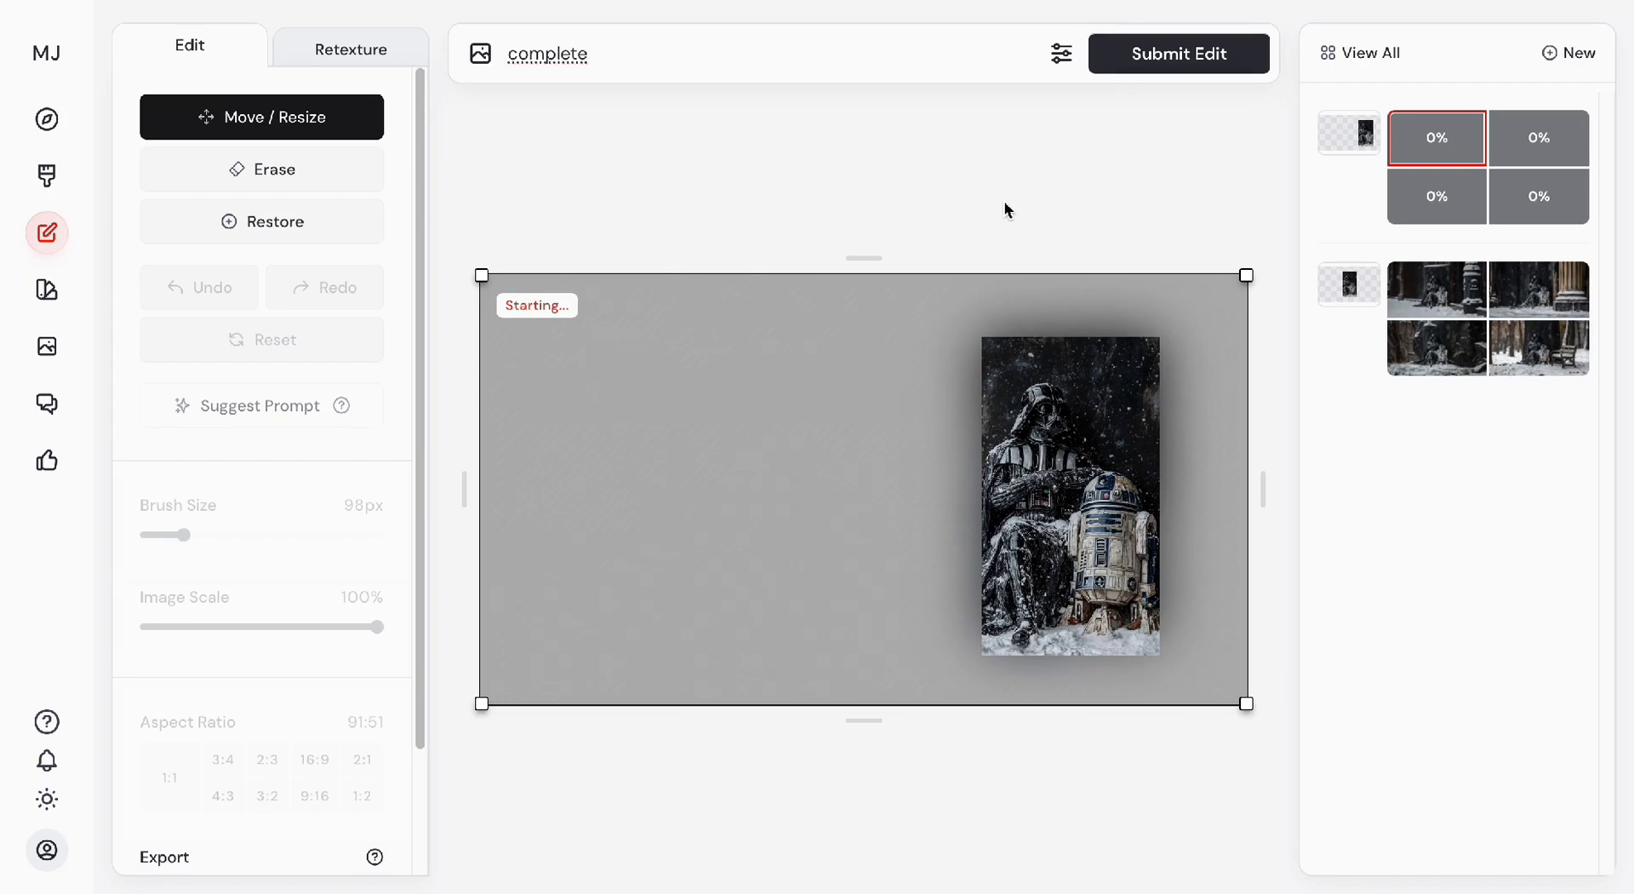
# Examine and compare the four expanded variations of the centred composition.
pyautogui.click(1466, 305)
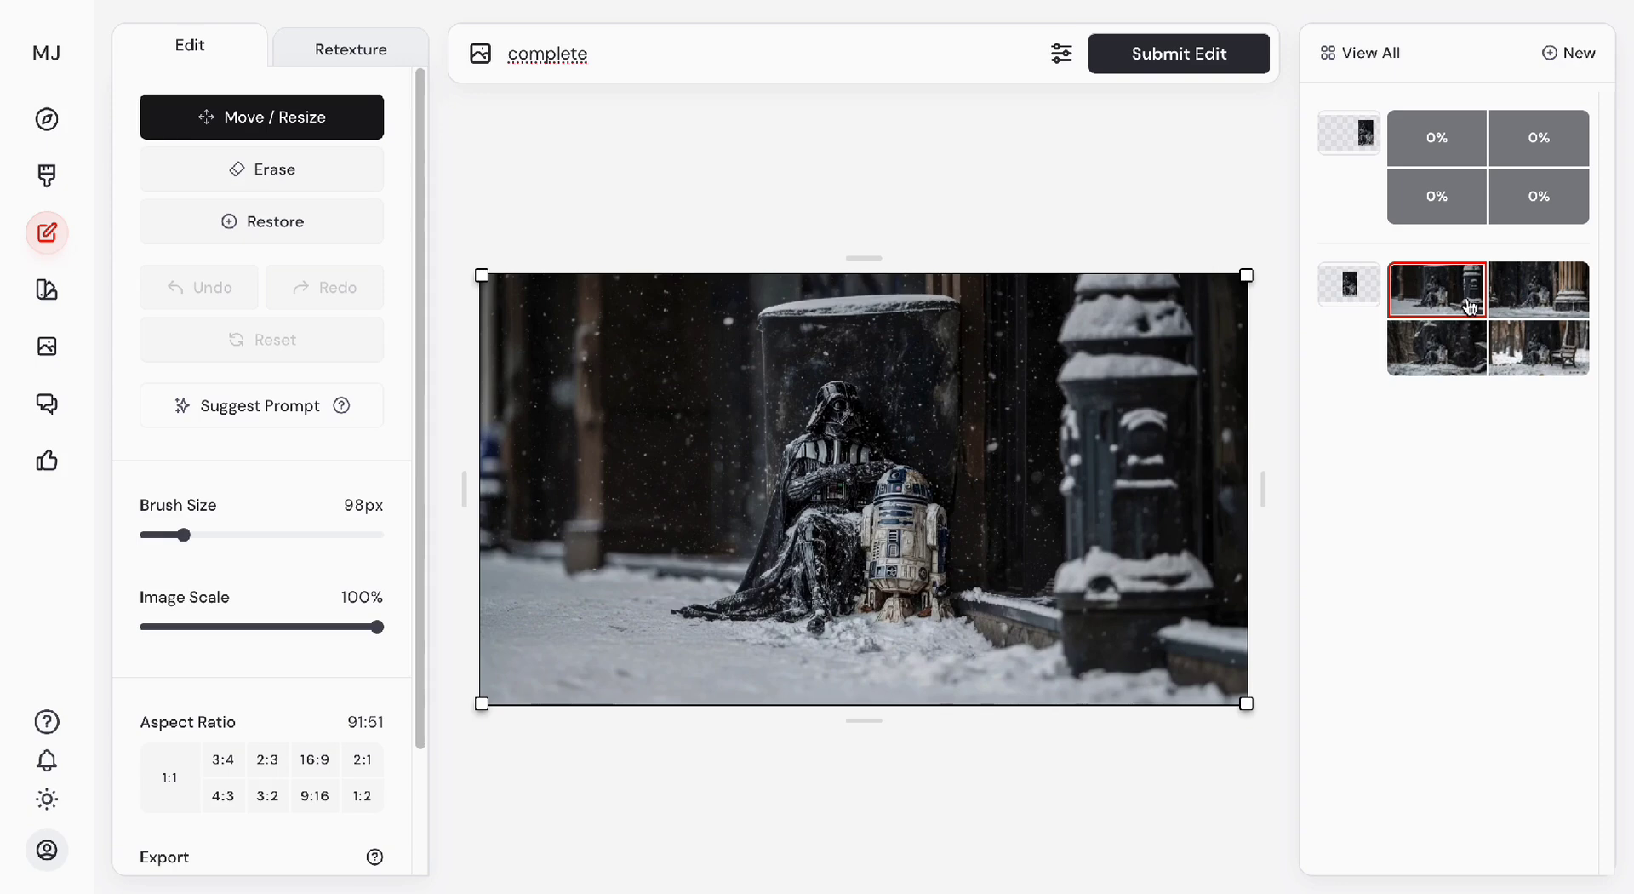
pyautogui.click(1467, 342)
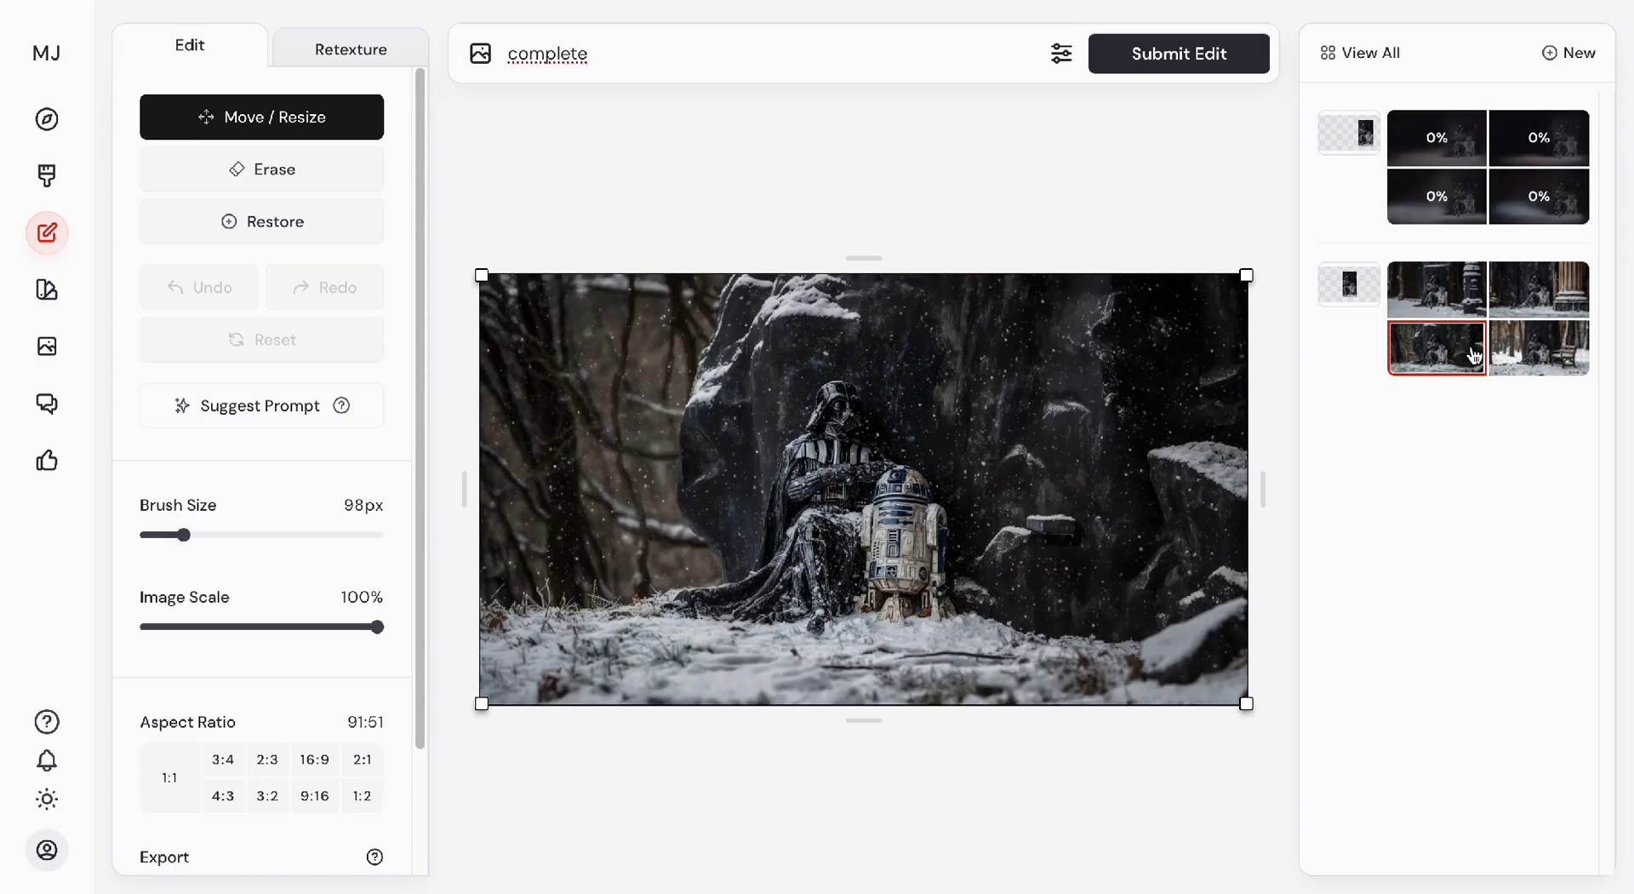
pyautogui.click(1535, 356)
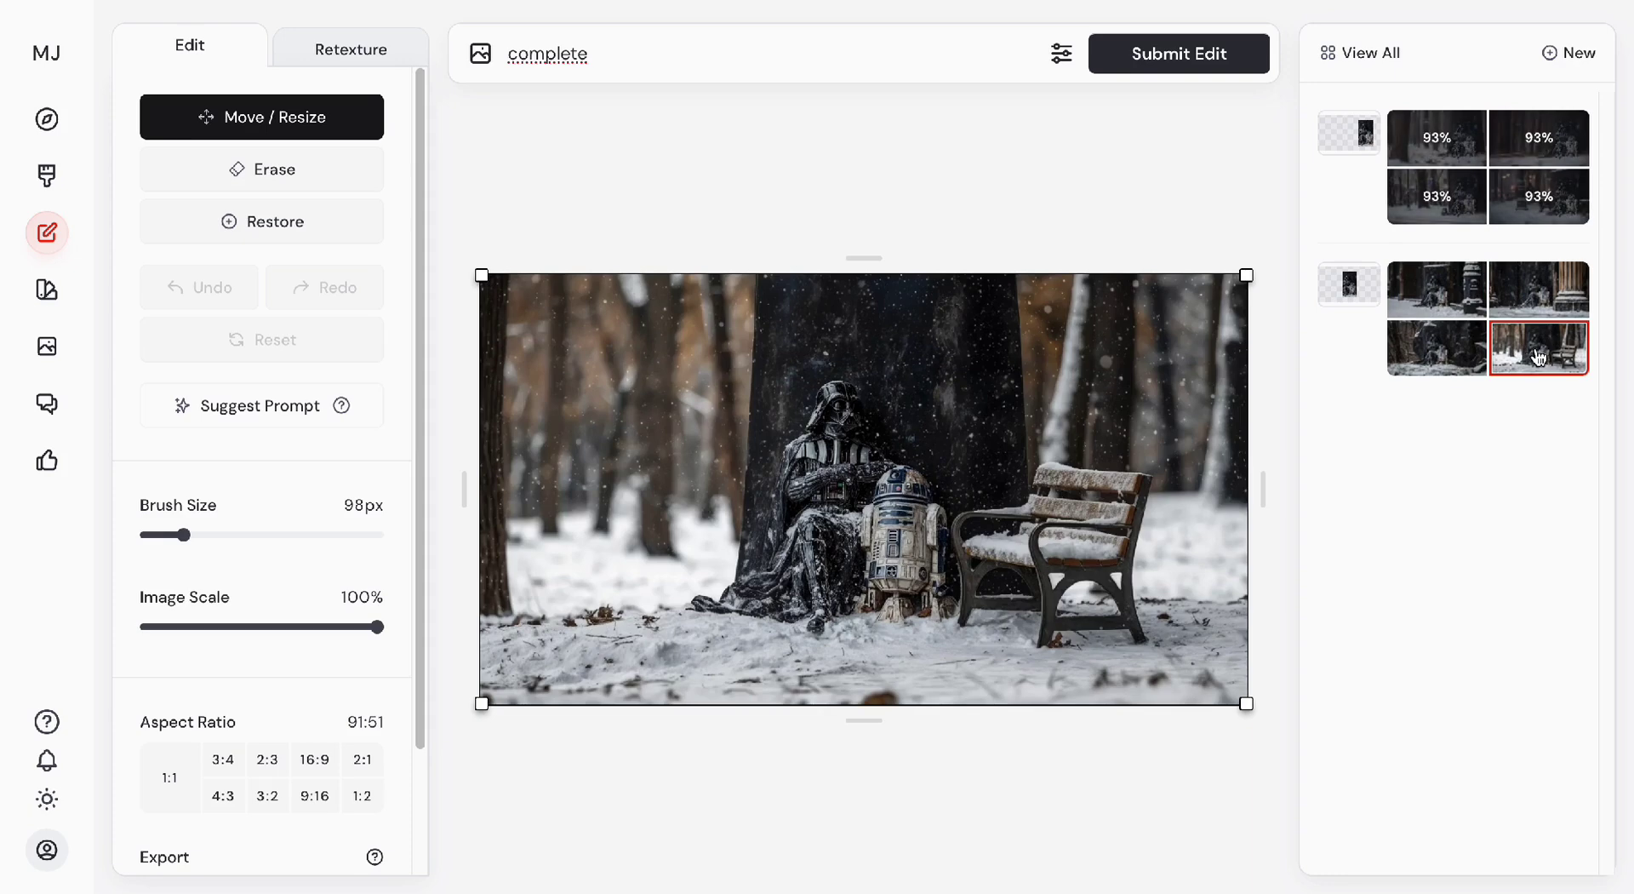
pyautogui.click(1543, 304)
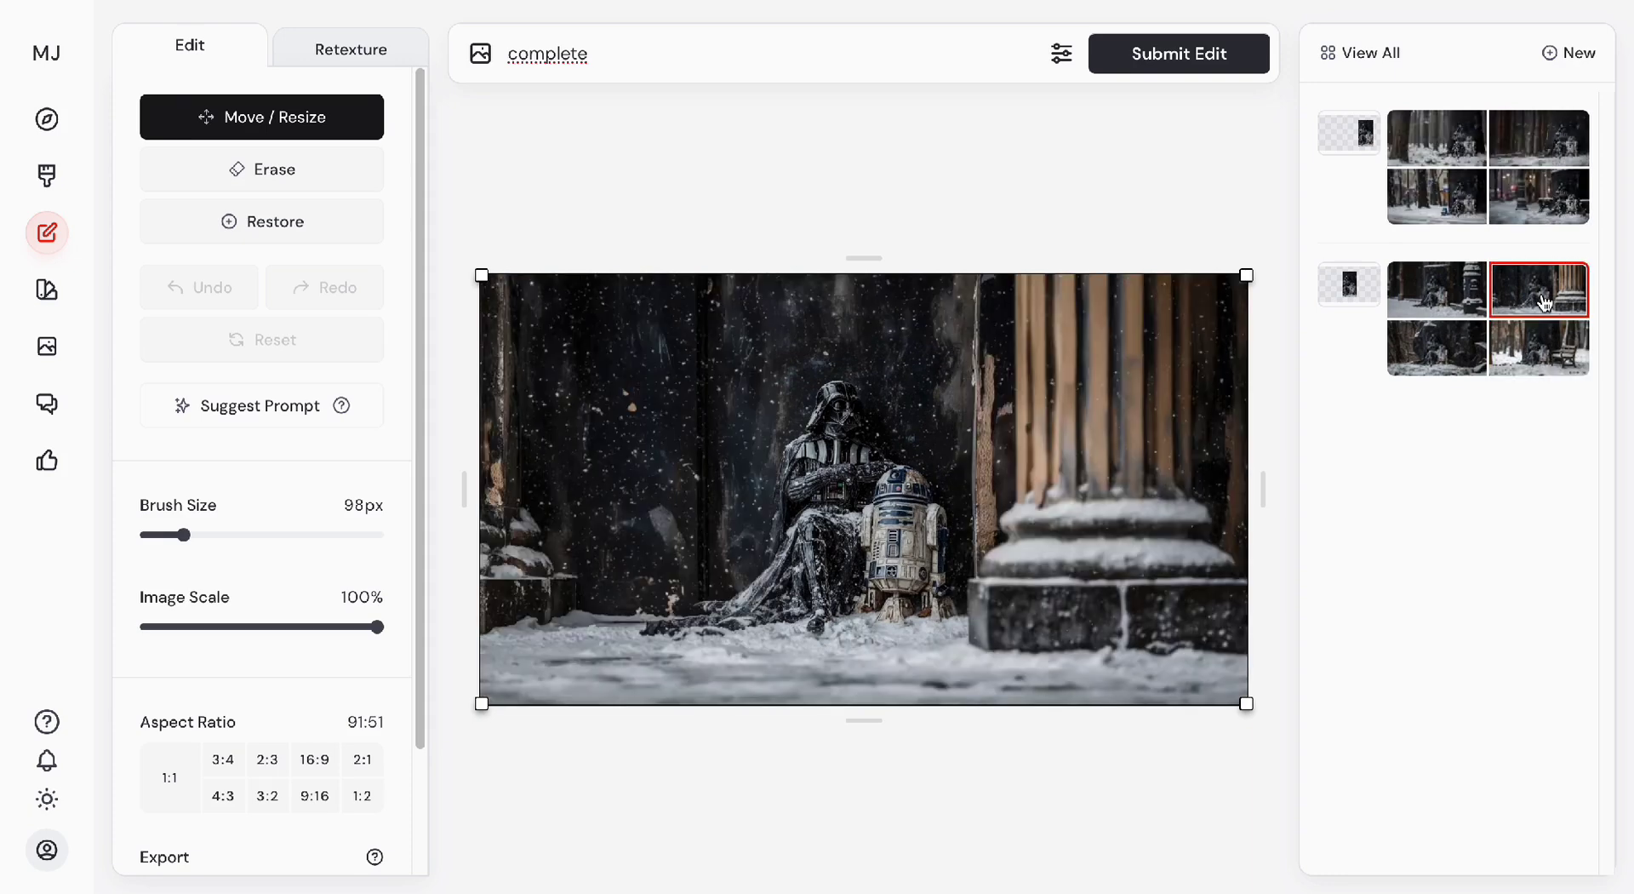
pyautogui.click(1447, 300)
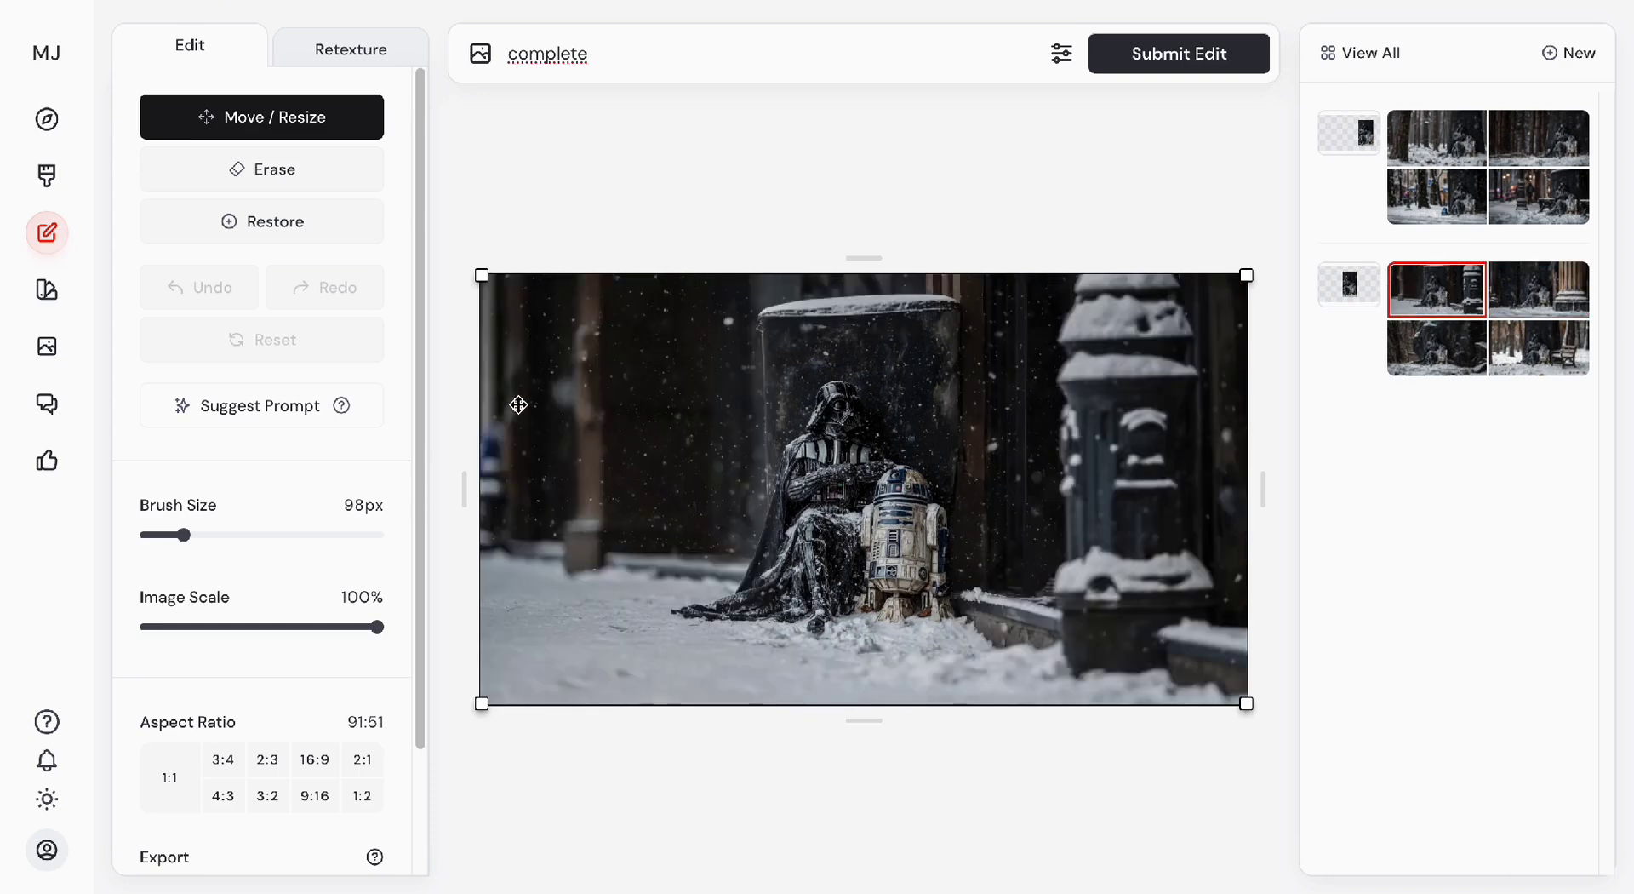
pyautogui.click(1554, 298)
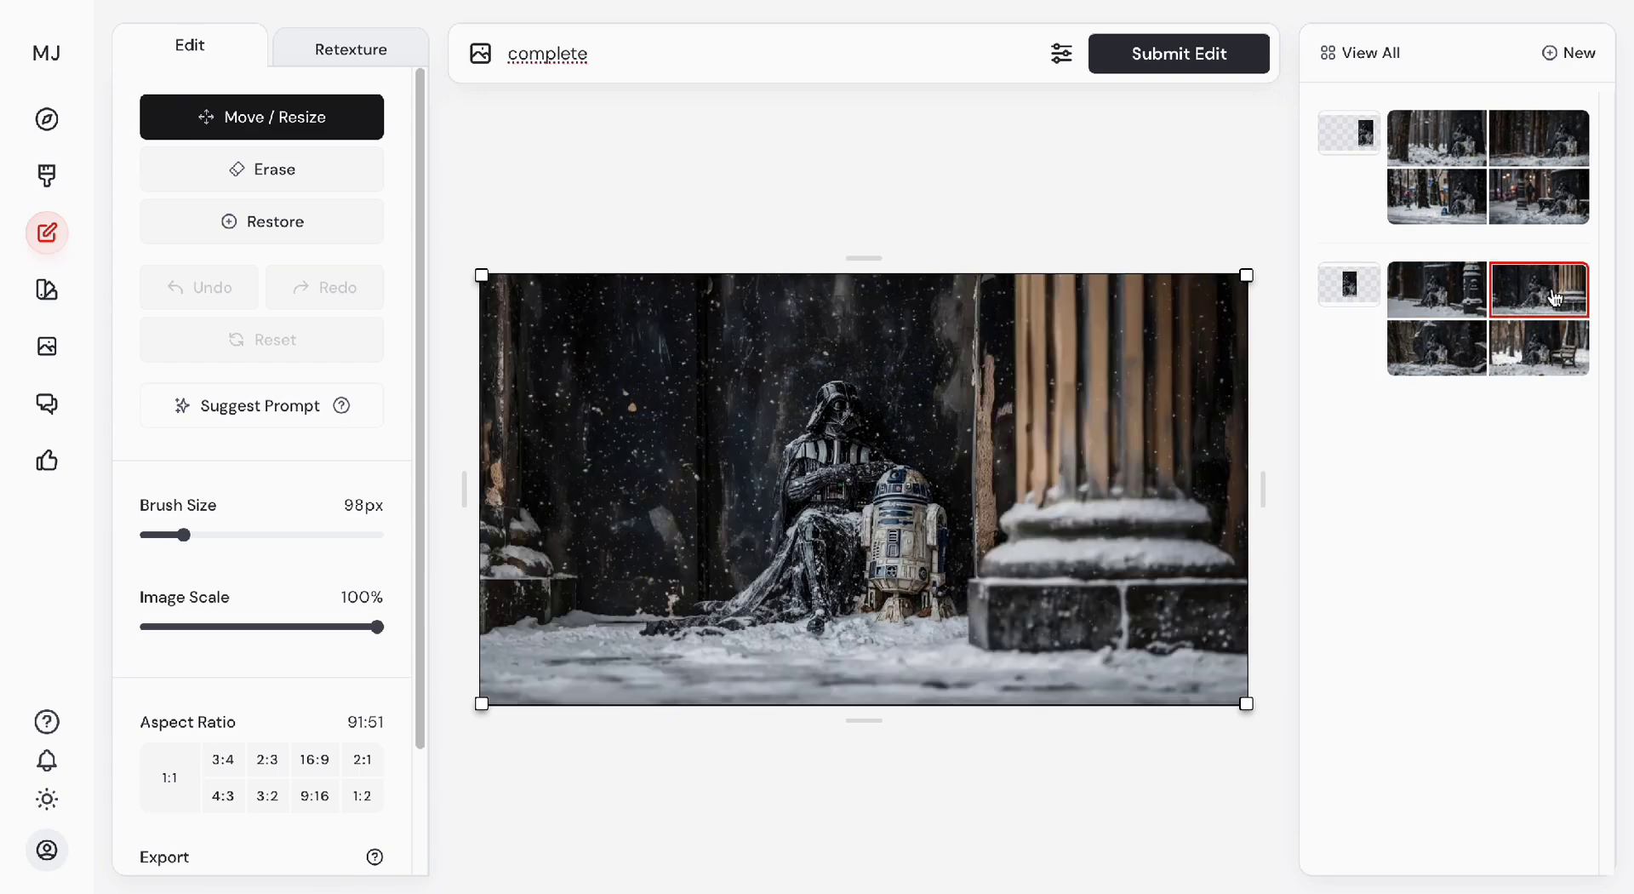
pyautogui.click(1457, 359)
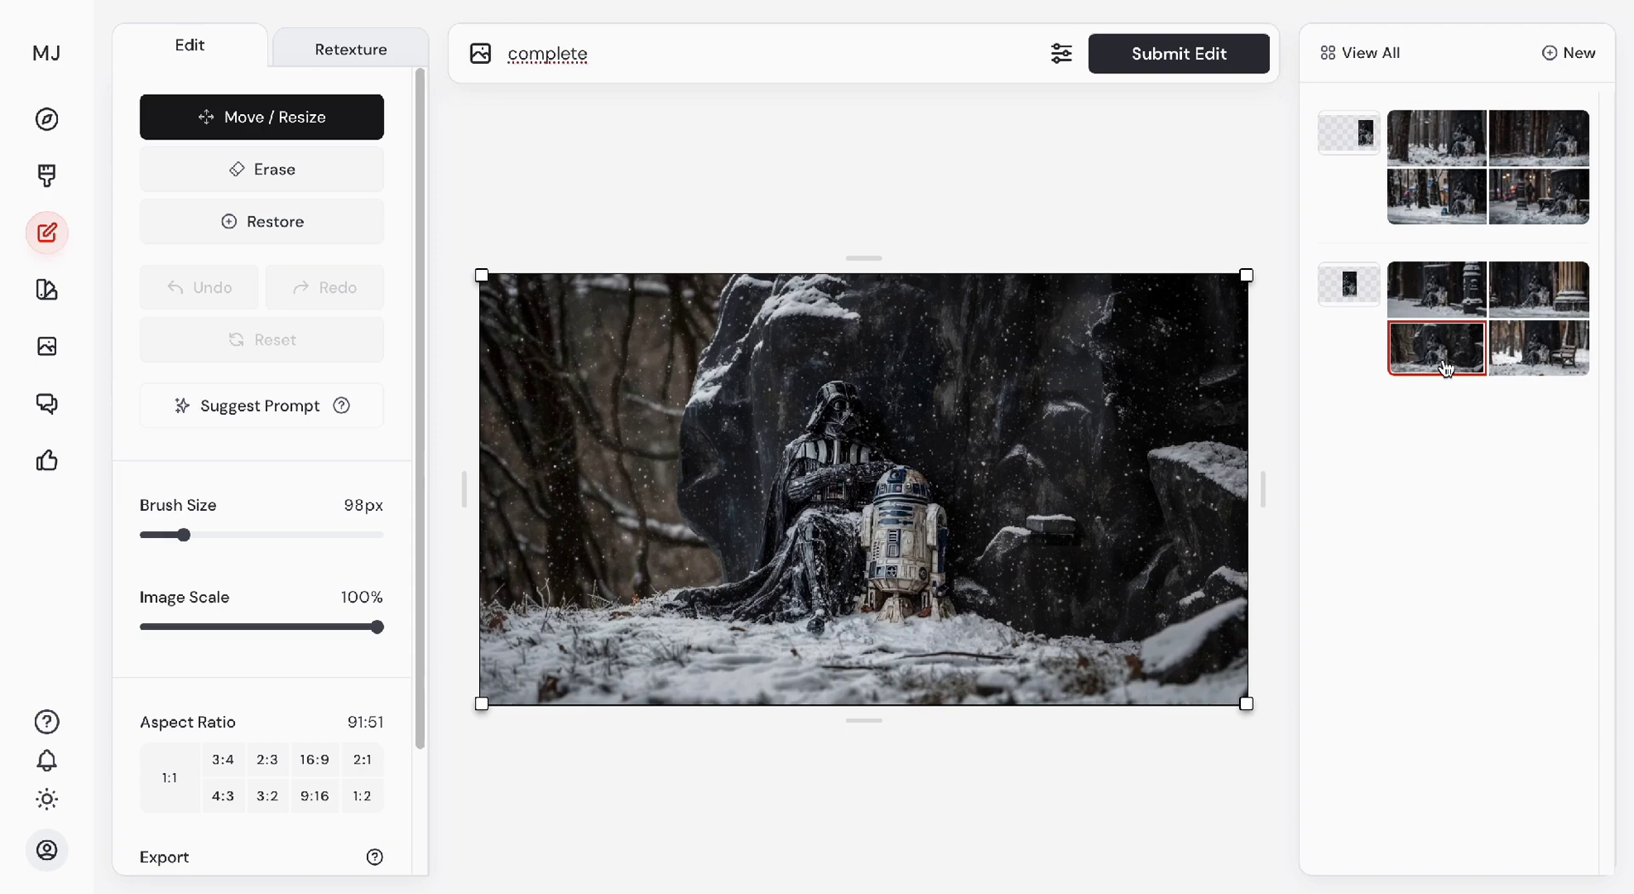
# Erase the snowy bench from the fourth variation of the centred composition and submit the edit.
pyautogui.click(1543, 369)
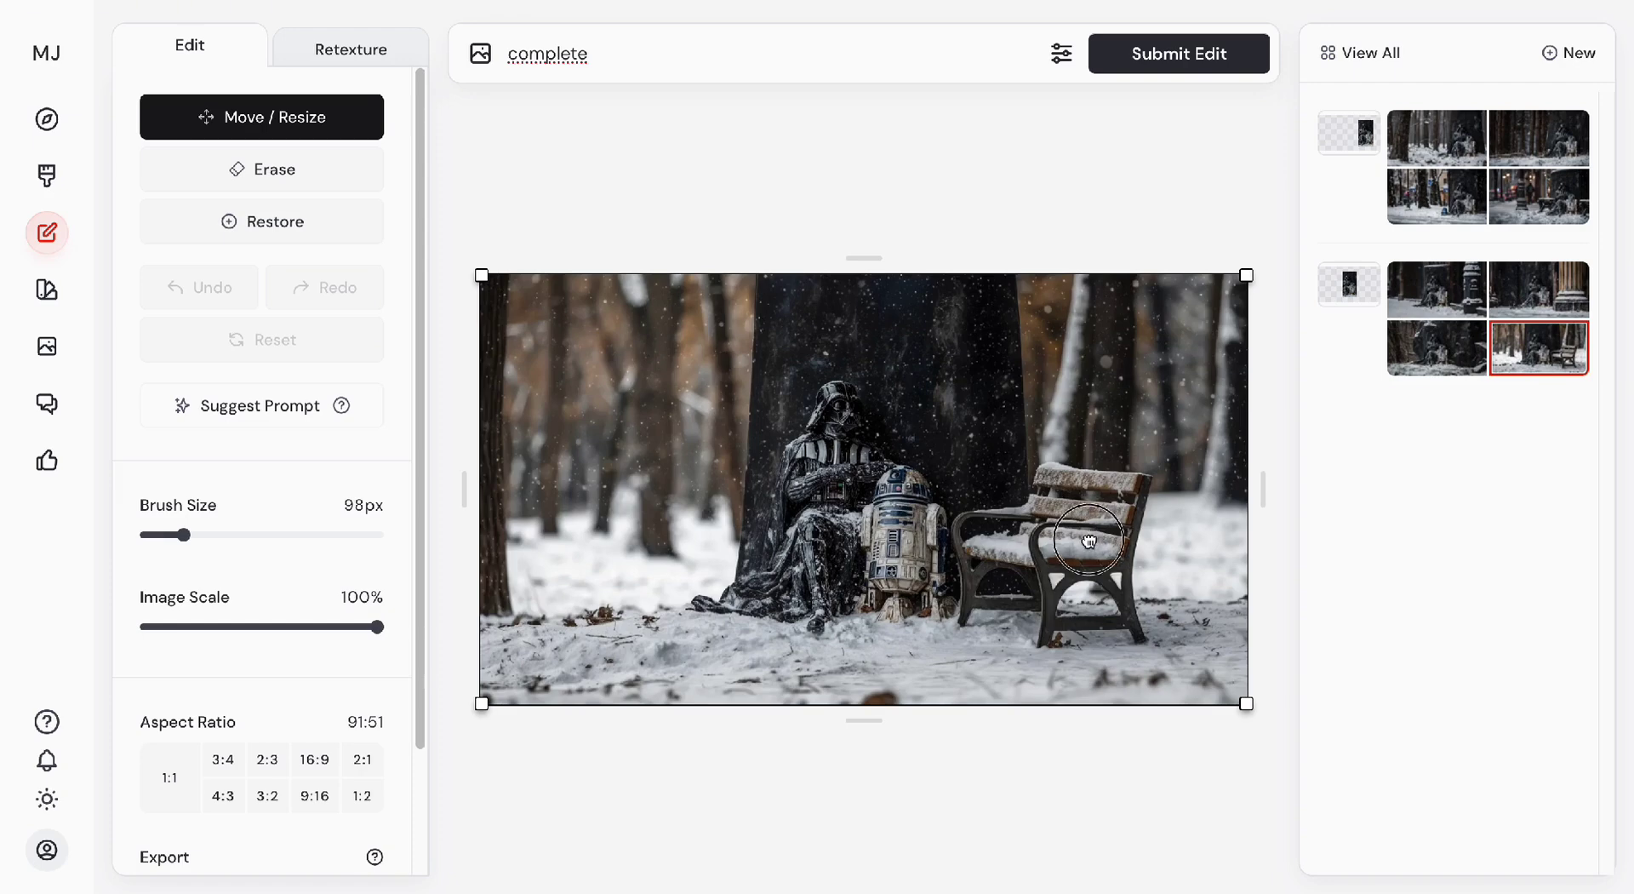
pyautogui.click(262, 174)
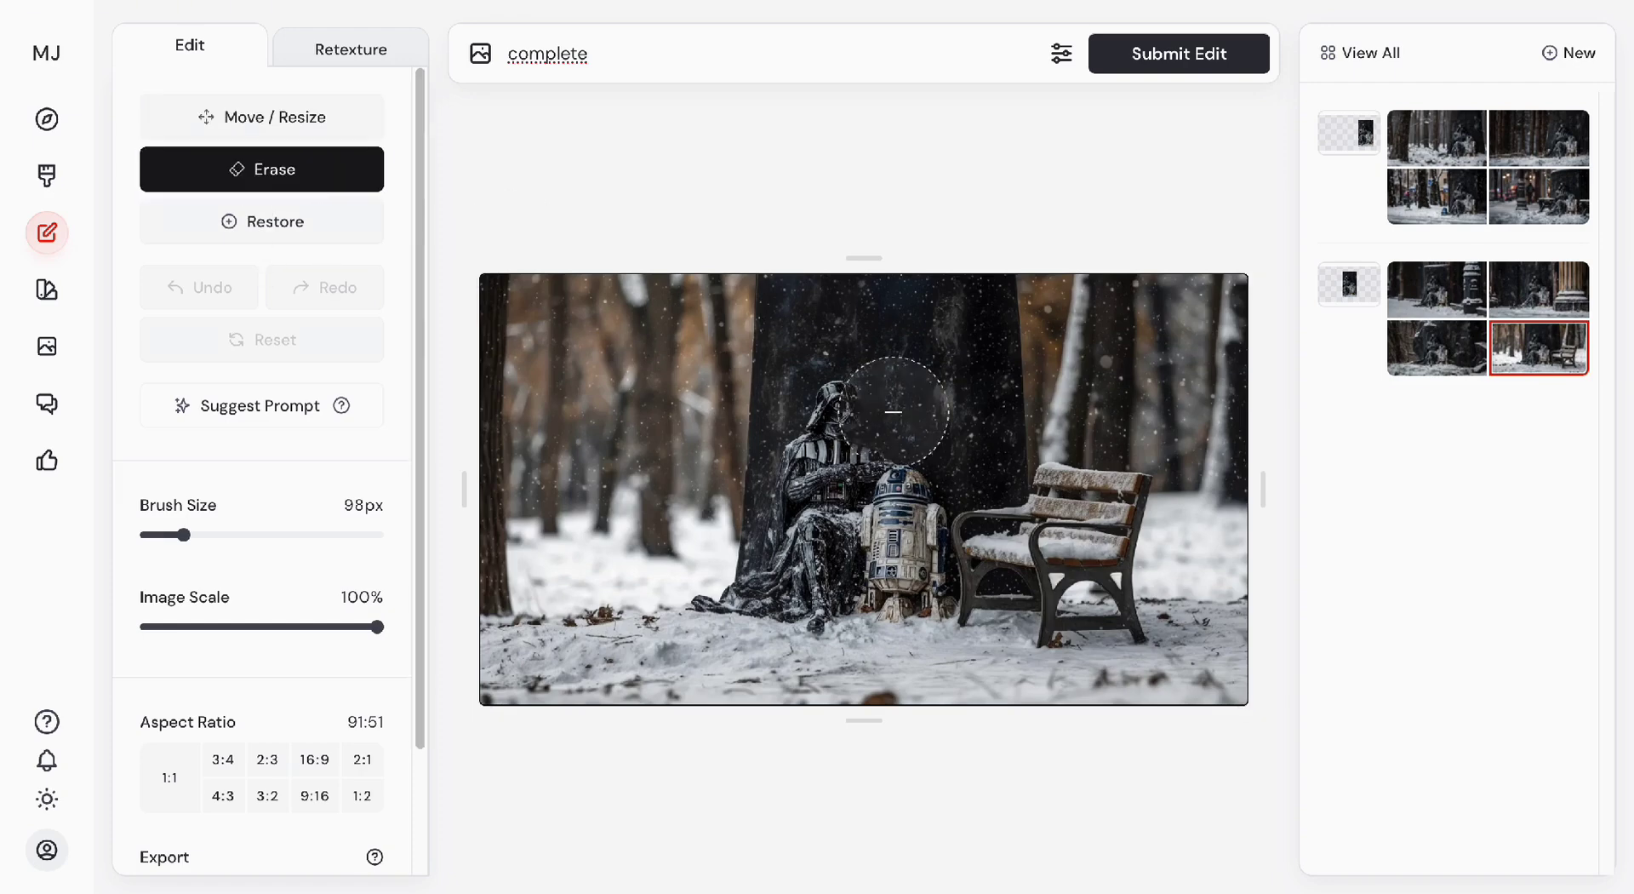
pyautogui.click(1001, 545)
pyautogui.moveTo(1001, 544)
pyautogui.mouseDown()
pyautogui.moveTo(1005, 603)
pyautogui.moveTo(1113, 600)
pyautogui.moveTo(1099, 557)
pyautogui.moveTo(1120, 506)
pyautogui.moveTo(1072, 507)
pyautogui.mouseUp()
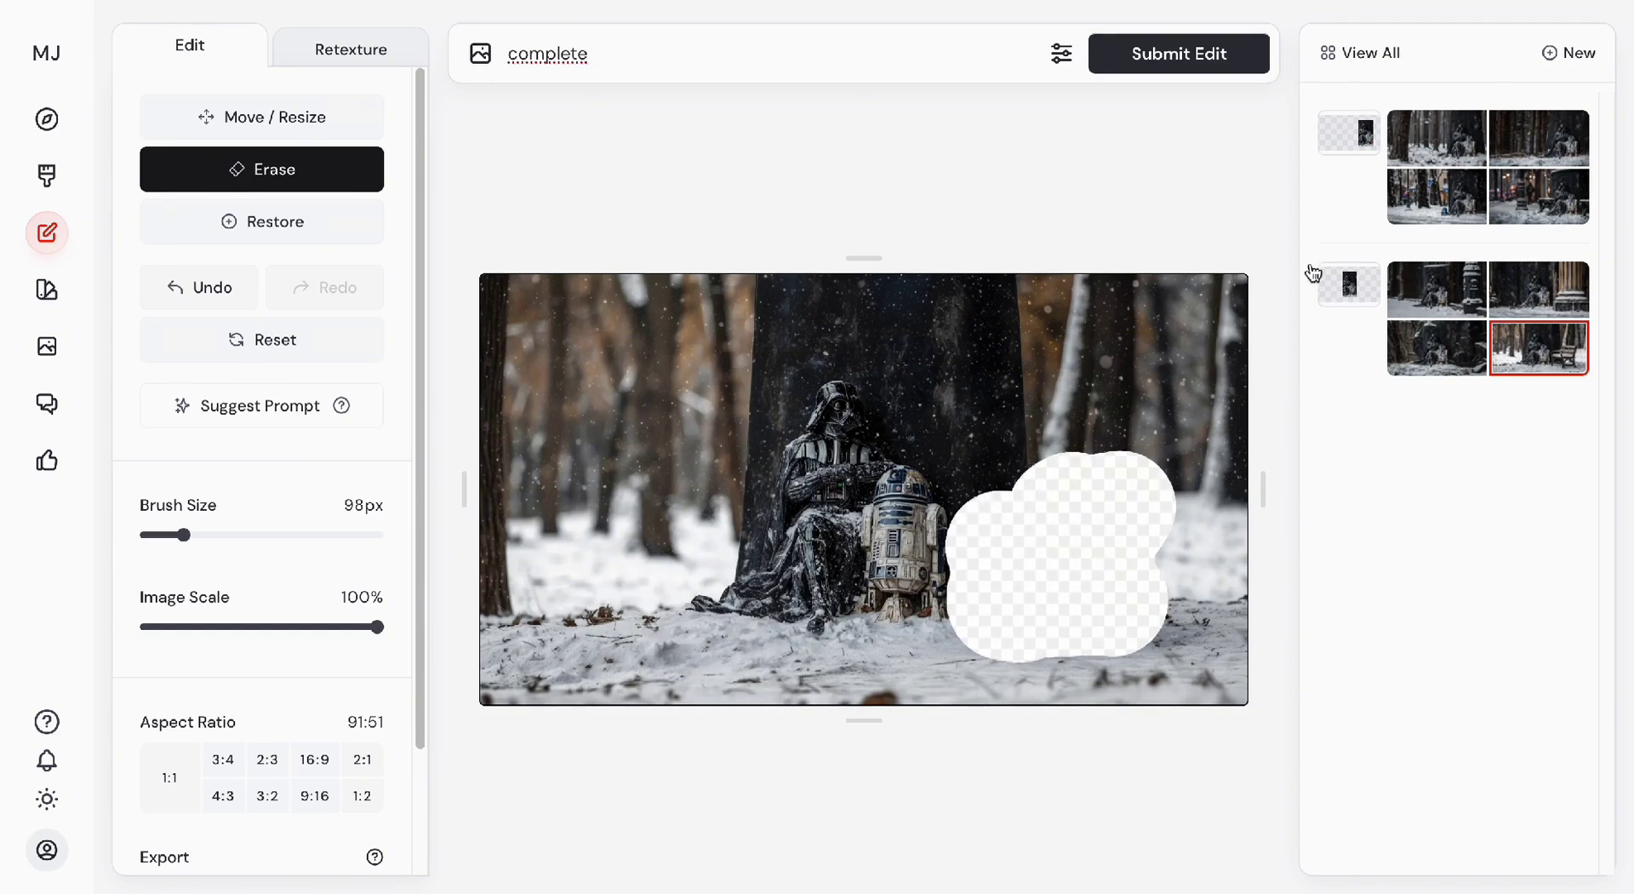
pyautogui.click(1143, 64)
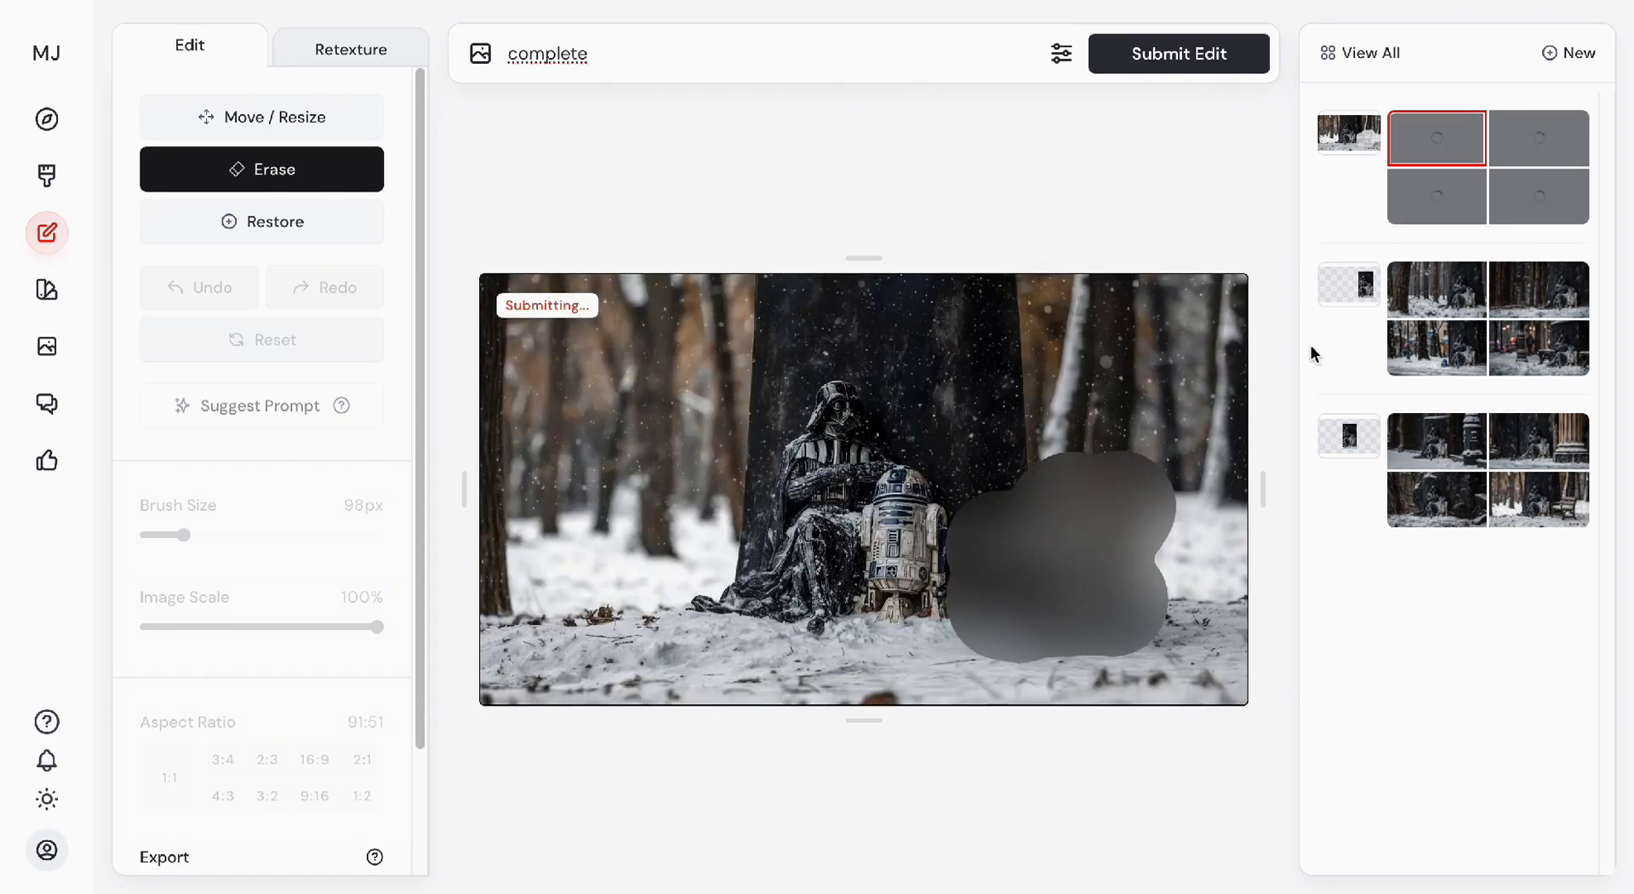
# Examine the four expanded variations of the composition with the figures on the right side.
pyautogui.click(1435, 300)
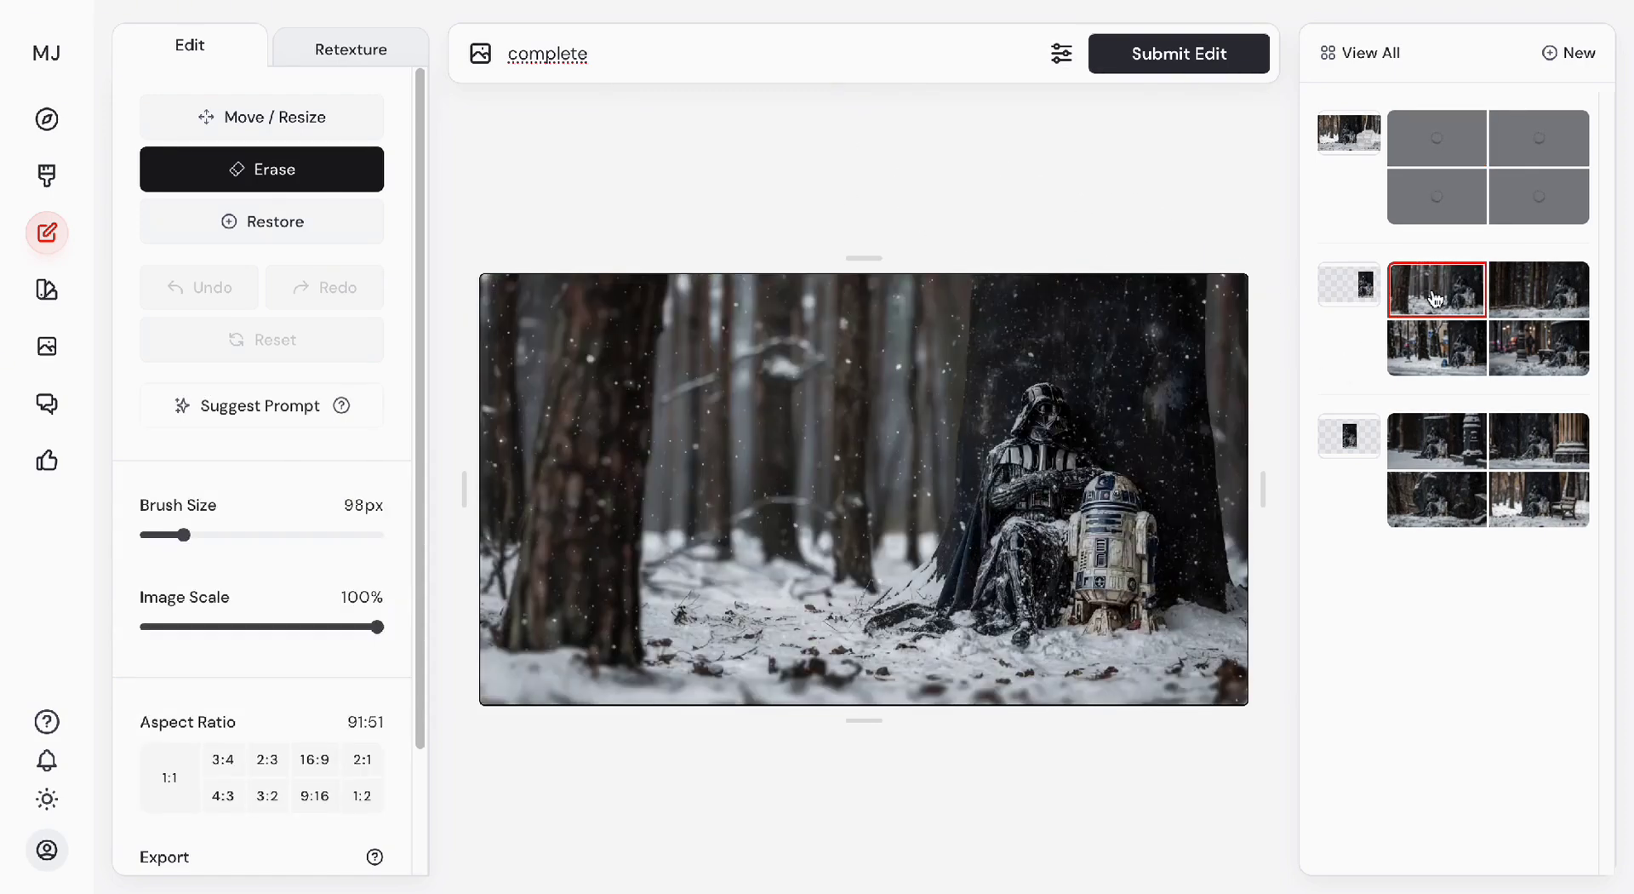
pyautogui.click(1574, 296)
pyautogui.click(1451, 358)
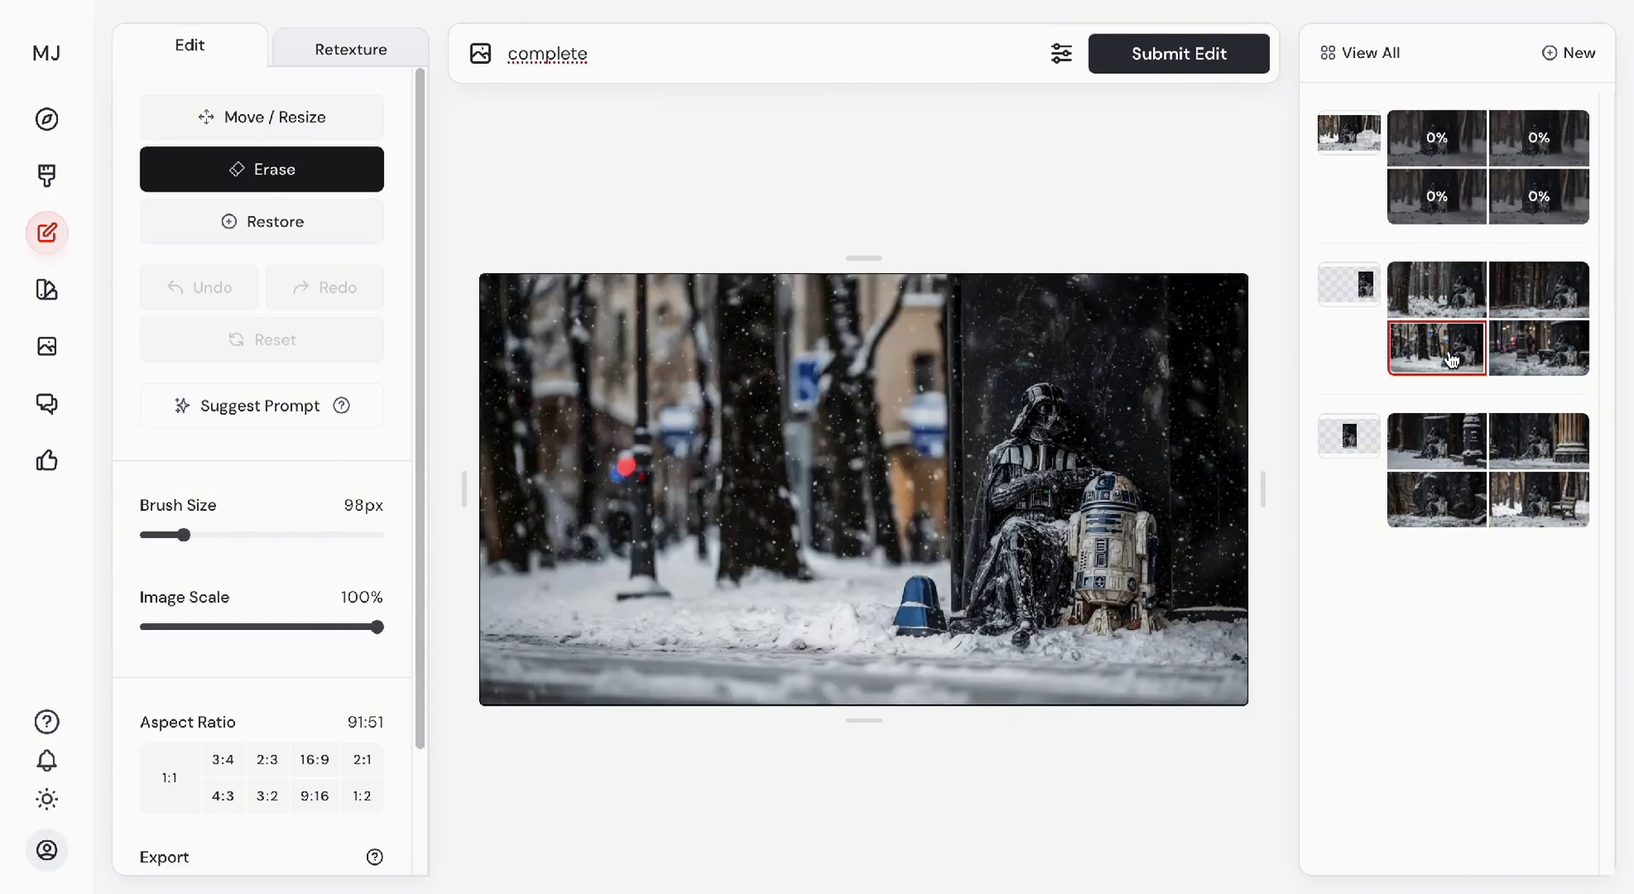
pyautogui.click(1537, 358)
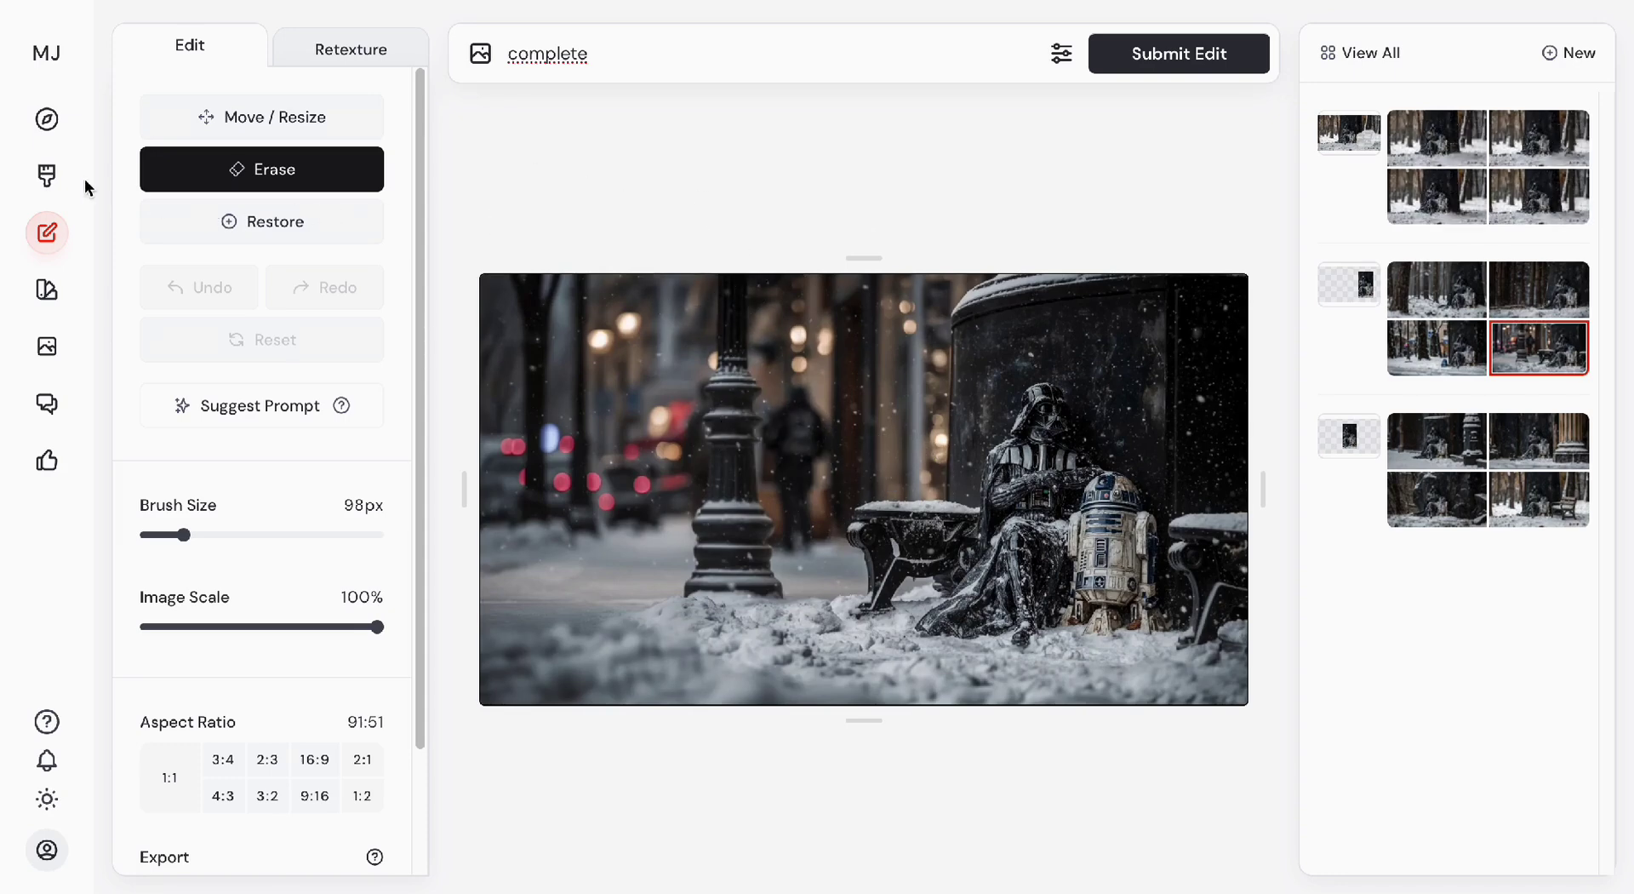
# Examine the first, second and fourth variations of the edit with the bench erased.
pyautogui.click(1454, 150)
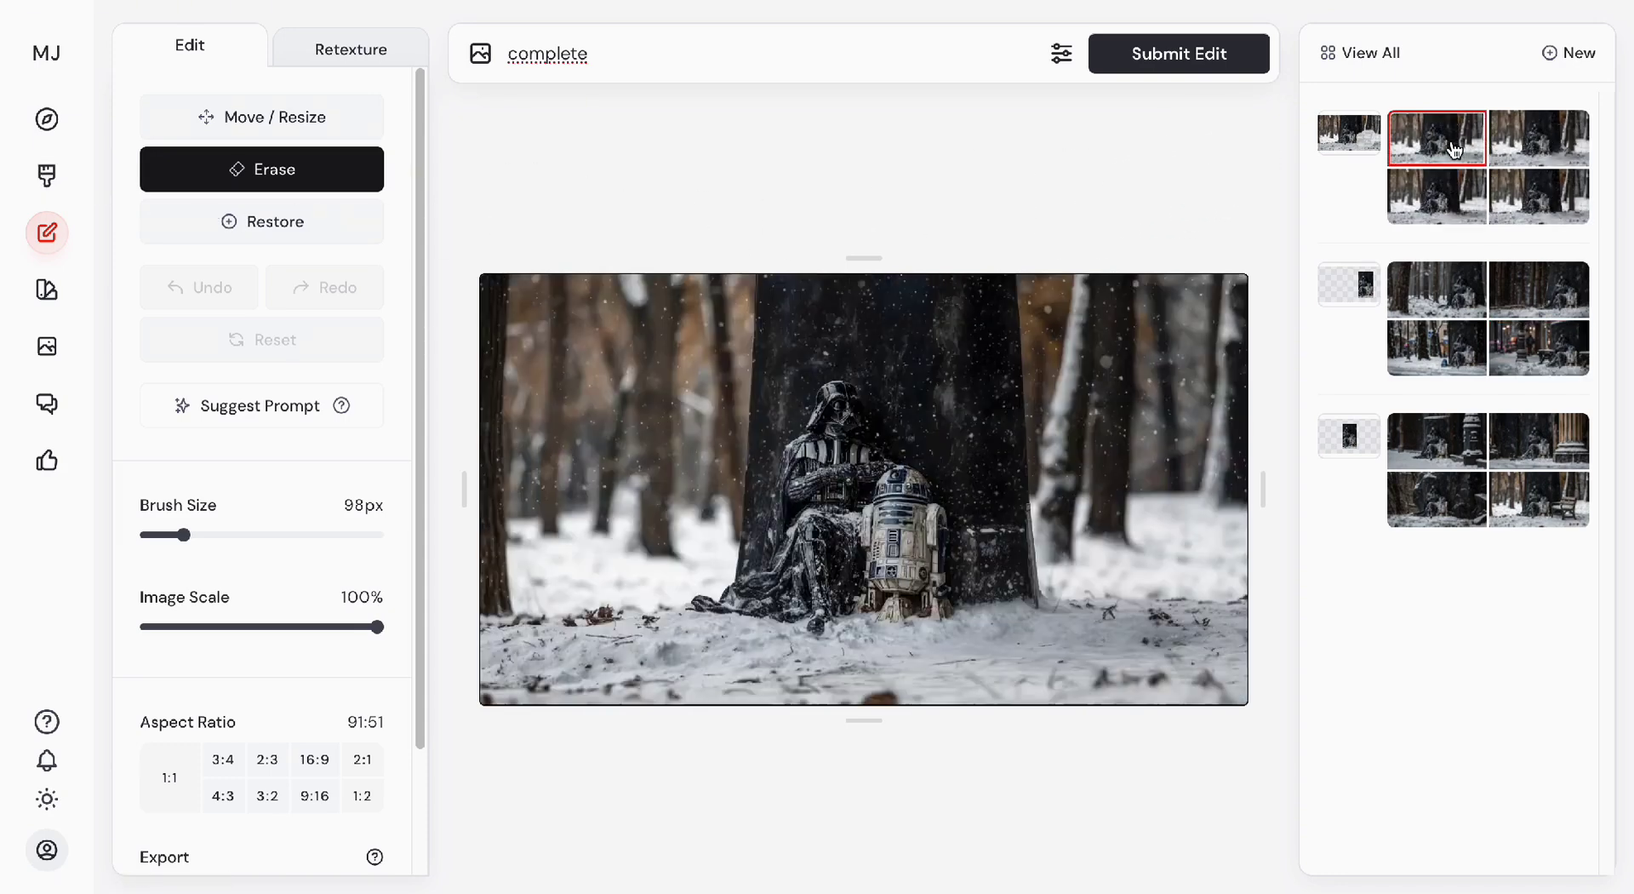
pyautogui.click(1519, 153)
pyautogui.click(1528, 197)
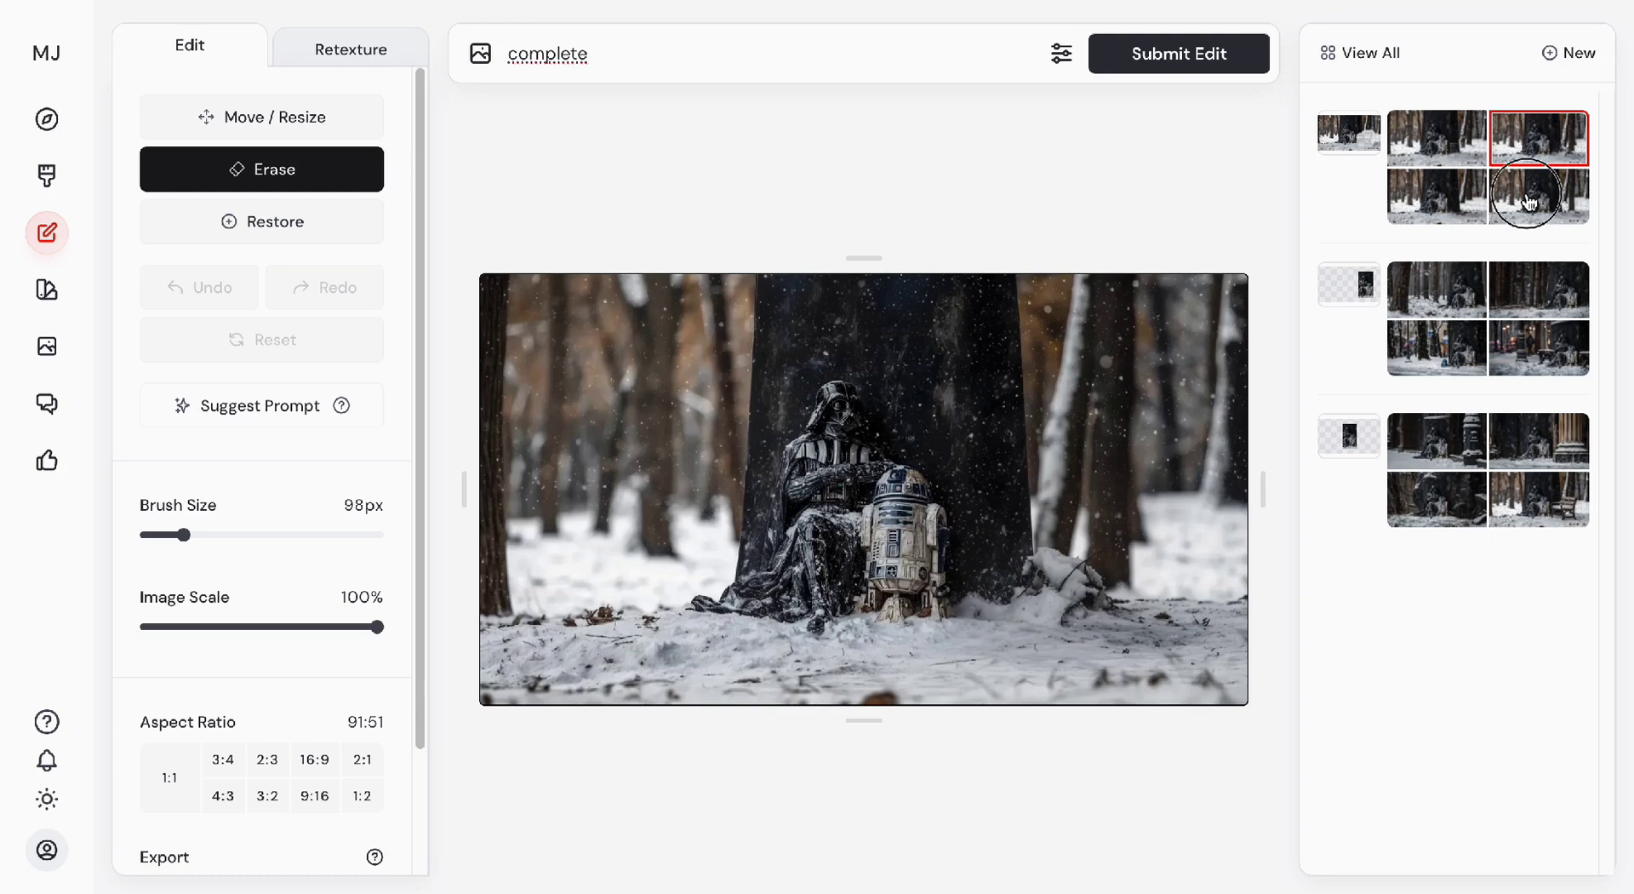
# Examine the third and fourth variations of the edit with the bench erased.
pyautogui.click(1439, 203)
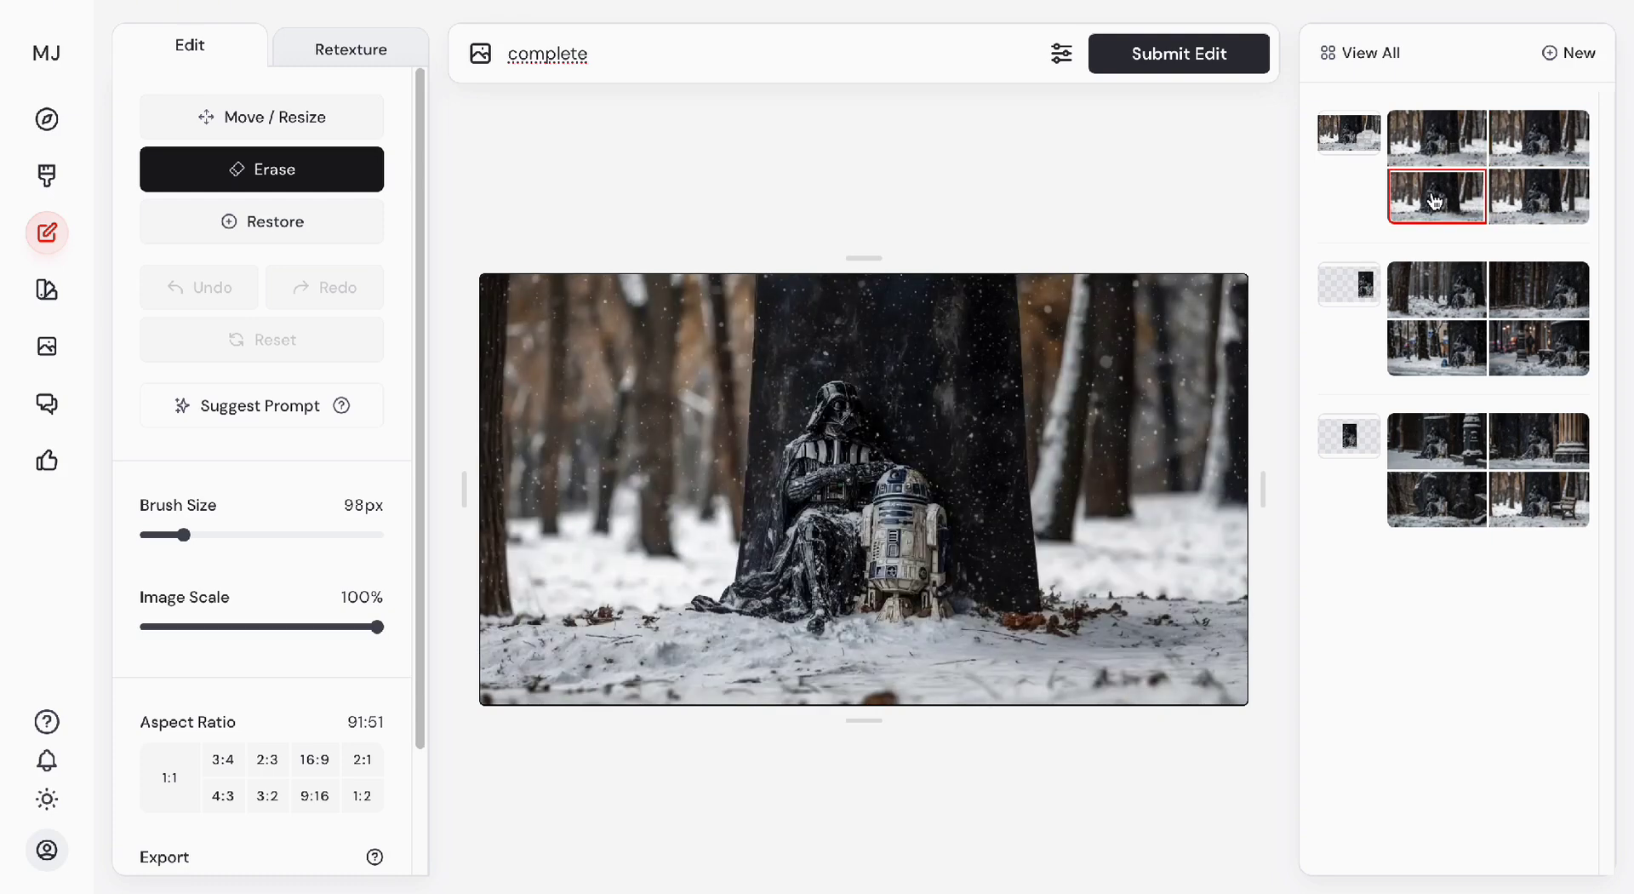
pyautogui.click(1545, 198)
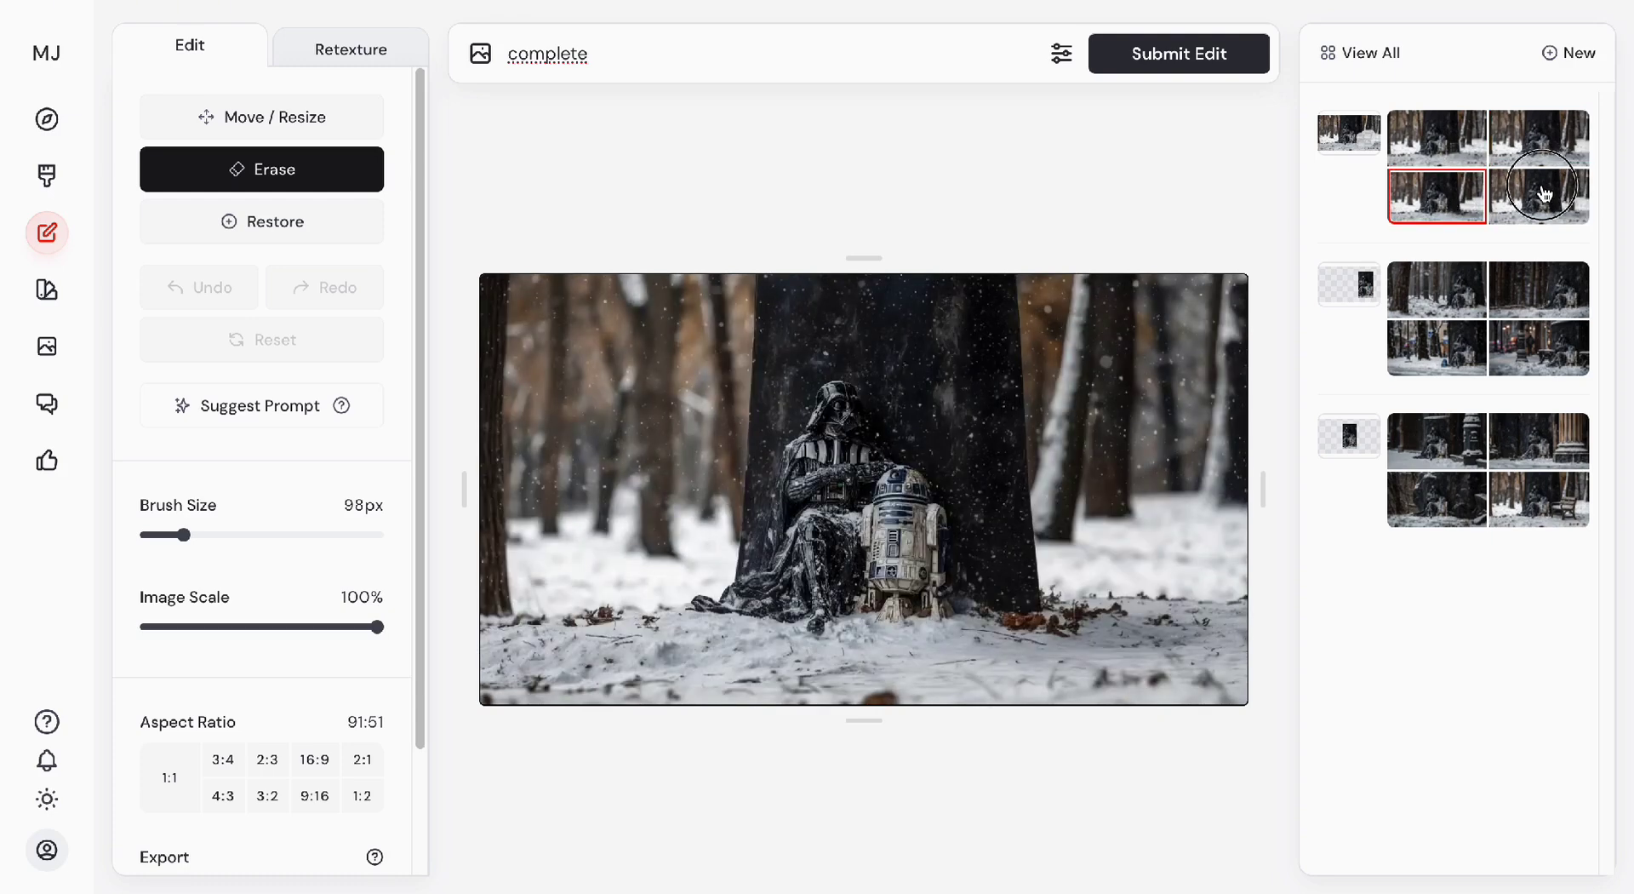
pyautogui.click(50, 192)
pyautogui.scroll(3, 851, 458)
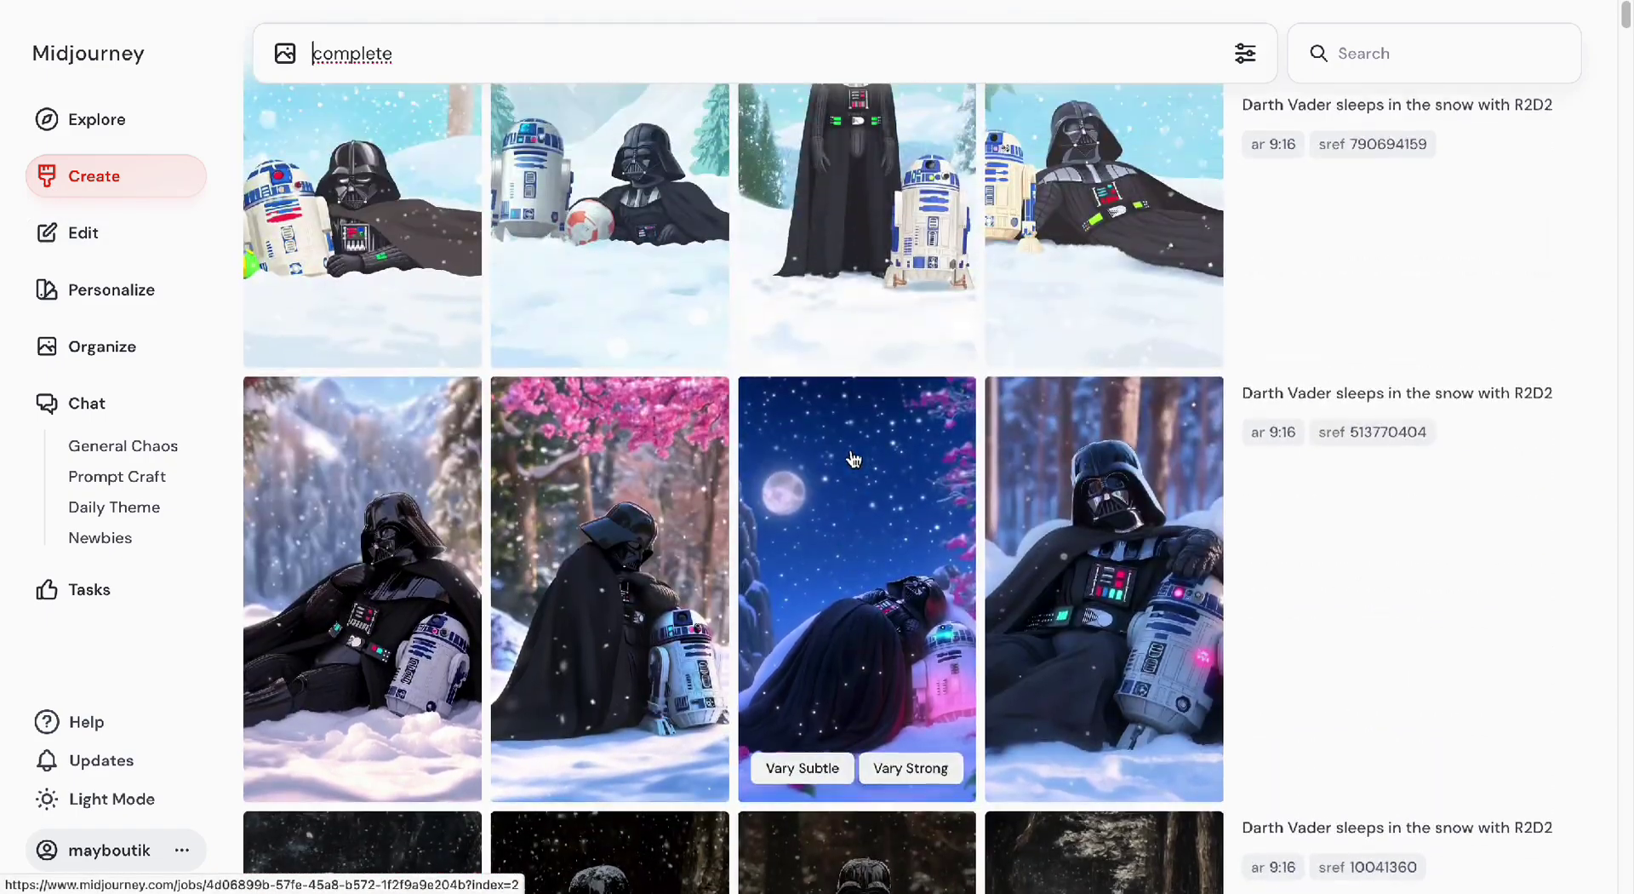
pyautogui.scroll(2, 854, 460)
pyautogui.scroll(-6, 854, 460)
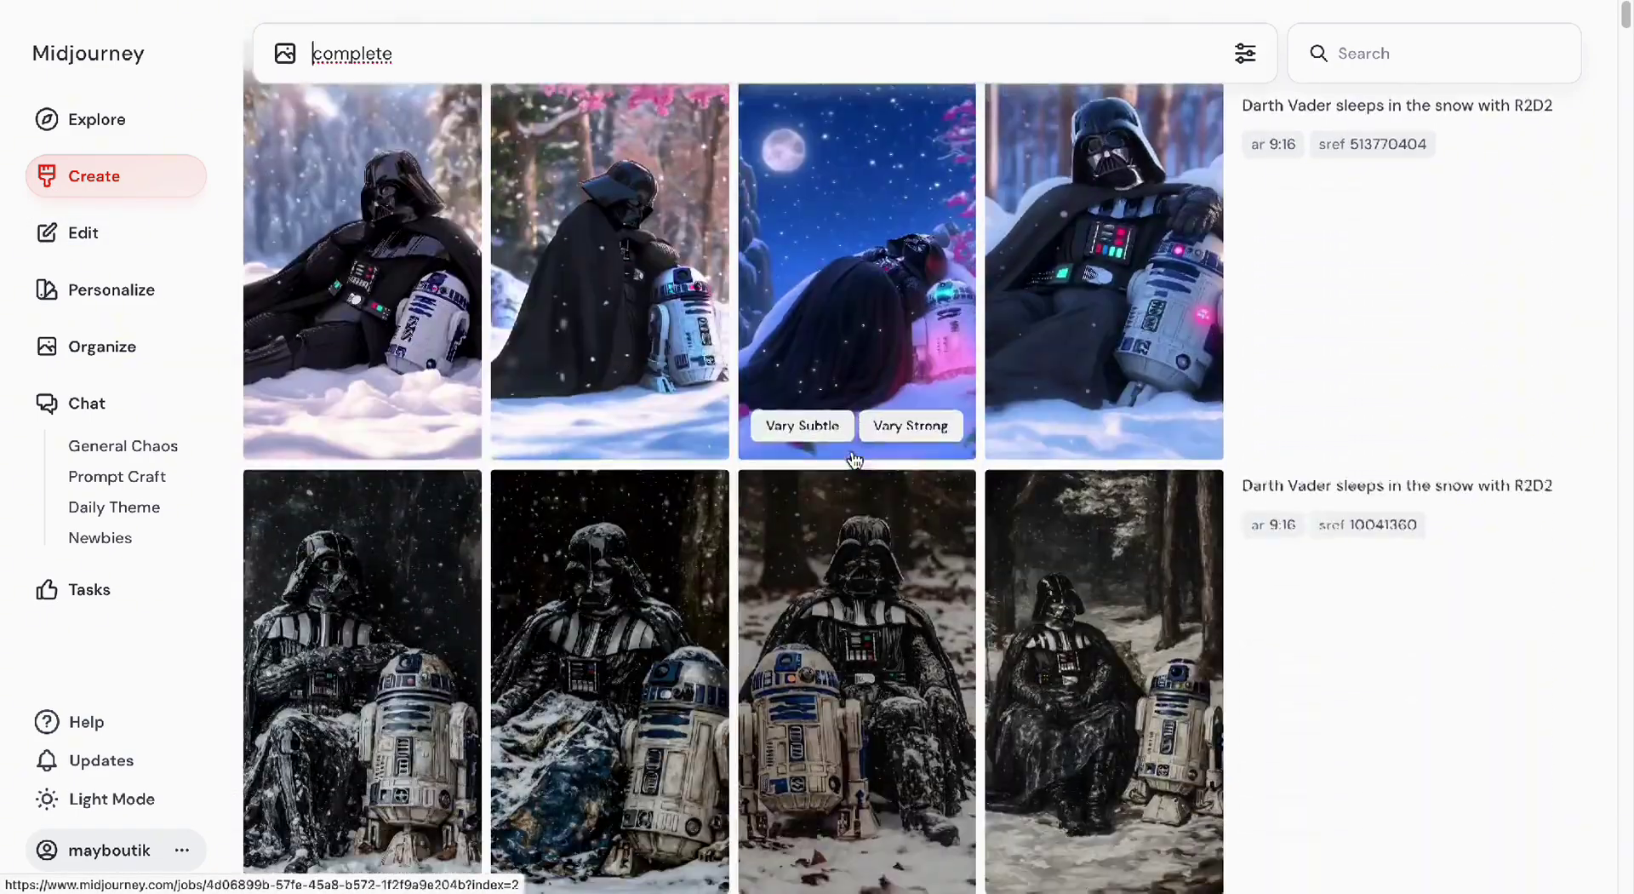
pyautogui.scroll(-7, 854, 460)
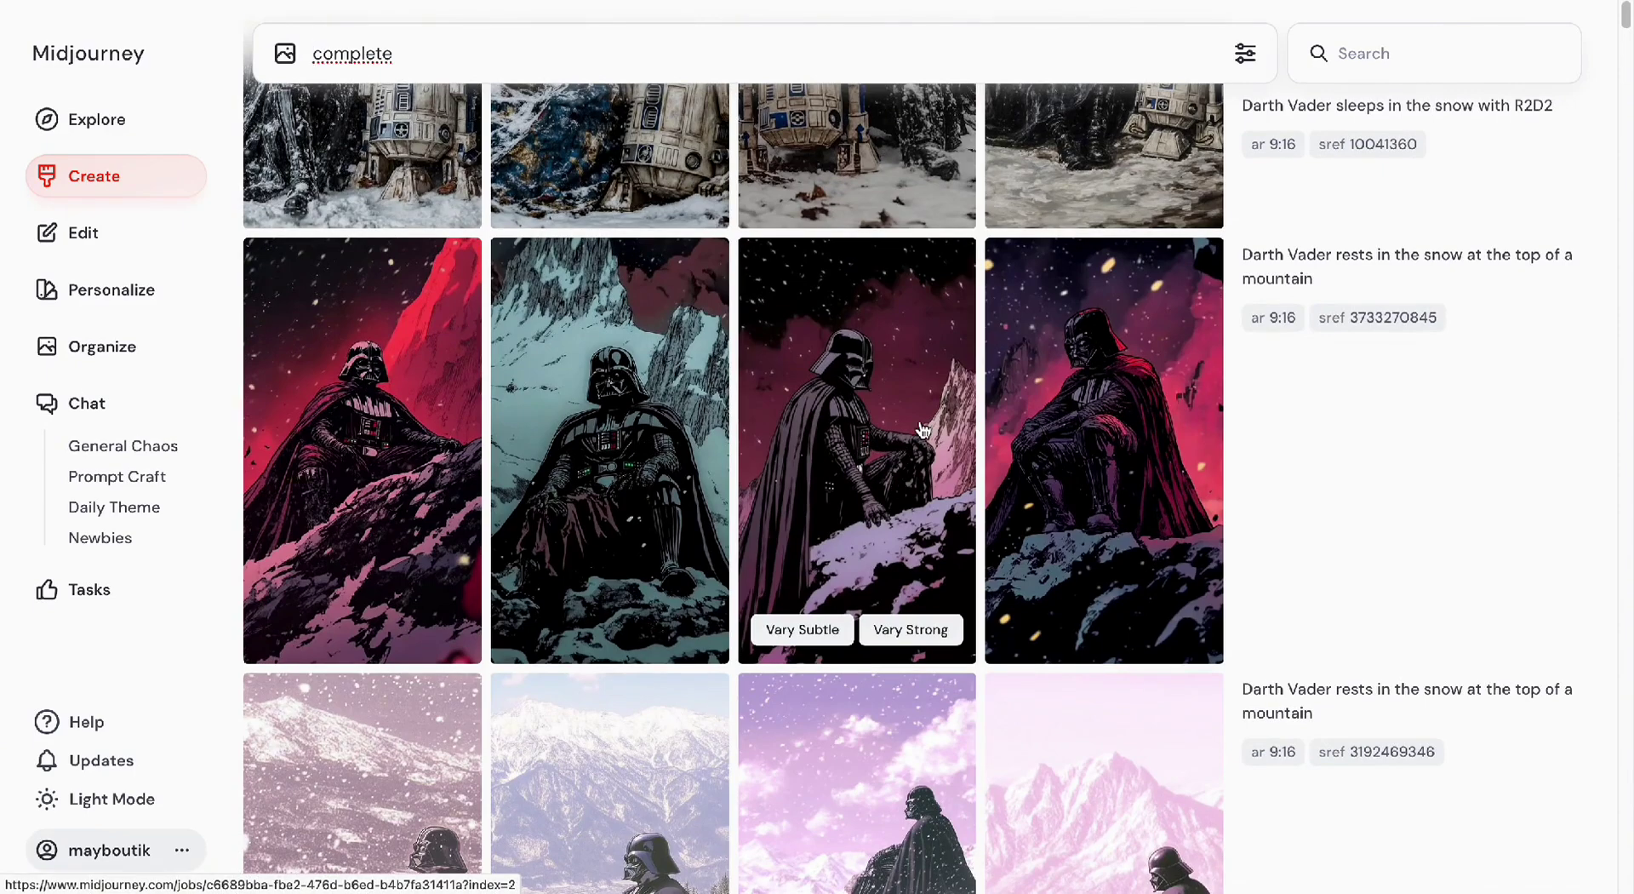
pyautogui.scroll(-1, 923, 430)
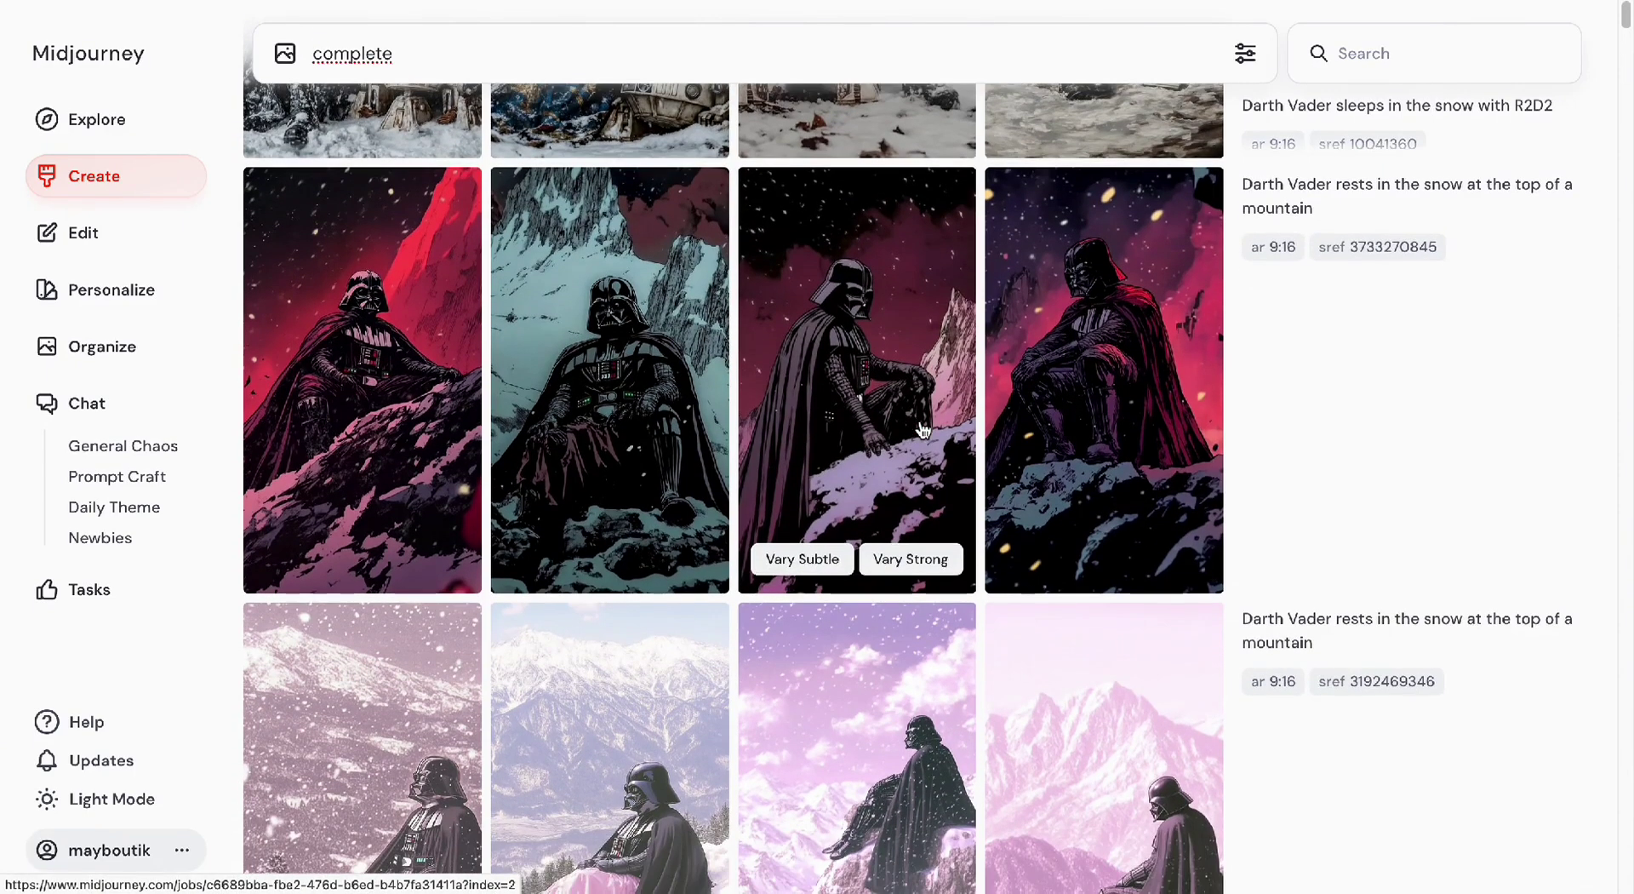
pyautogui.click(382, 348)
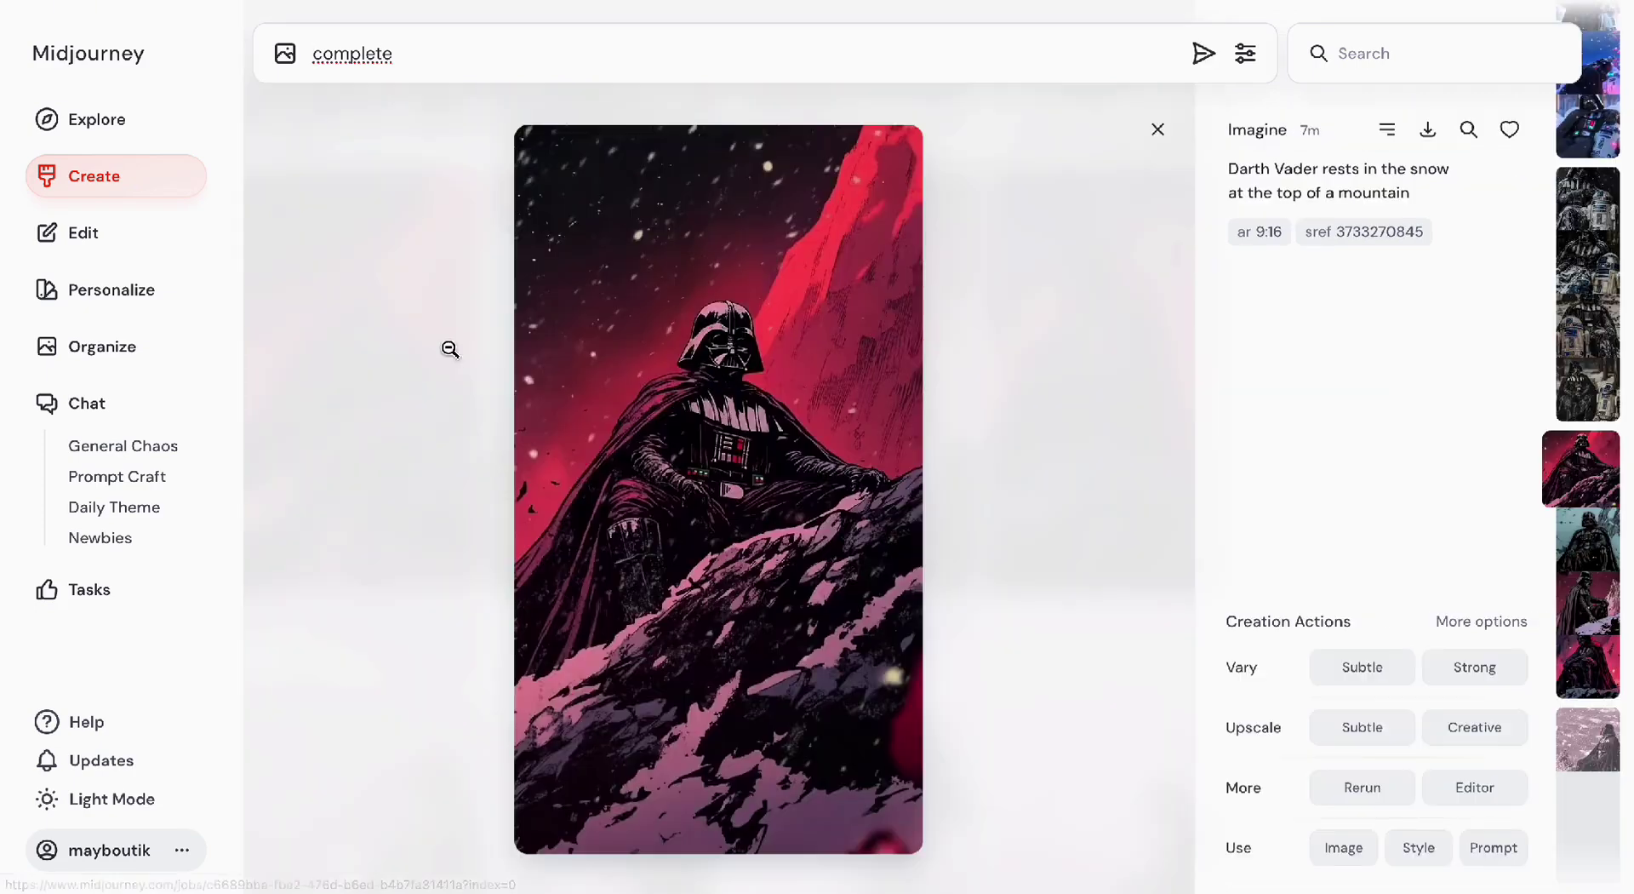
pyautogui.click(1470, 784)
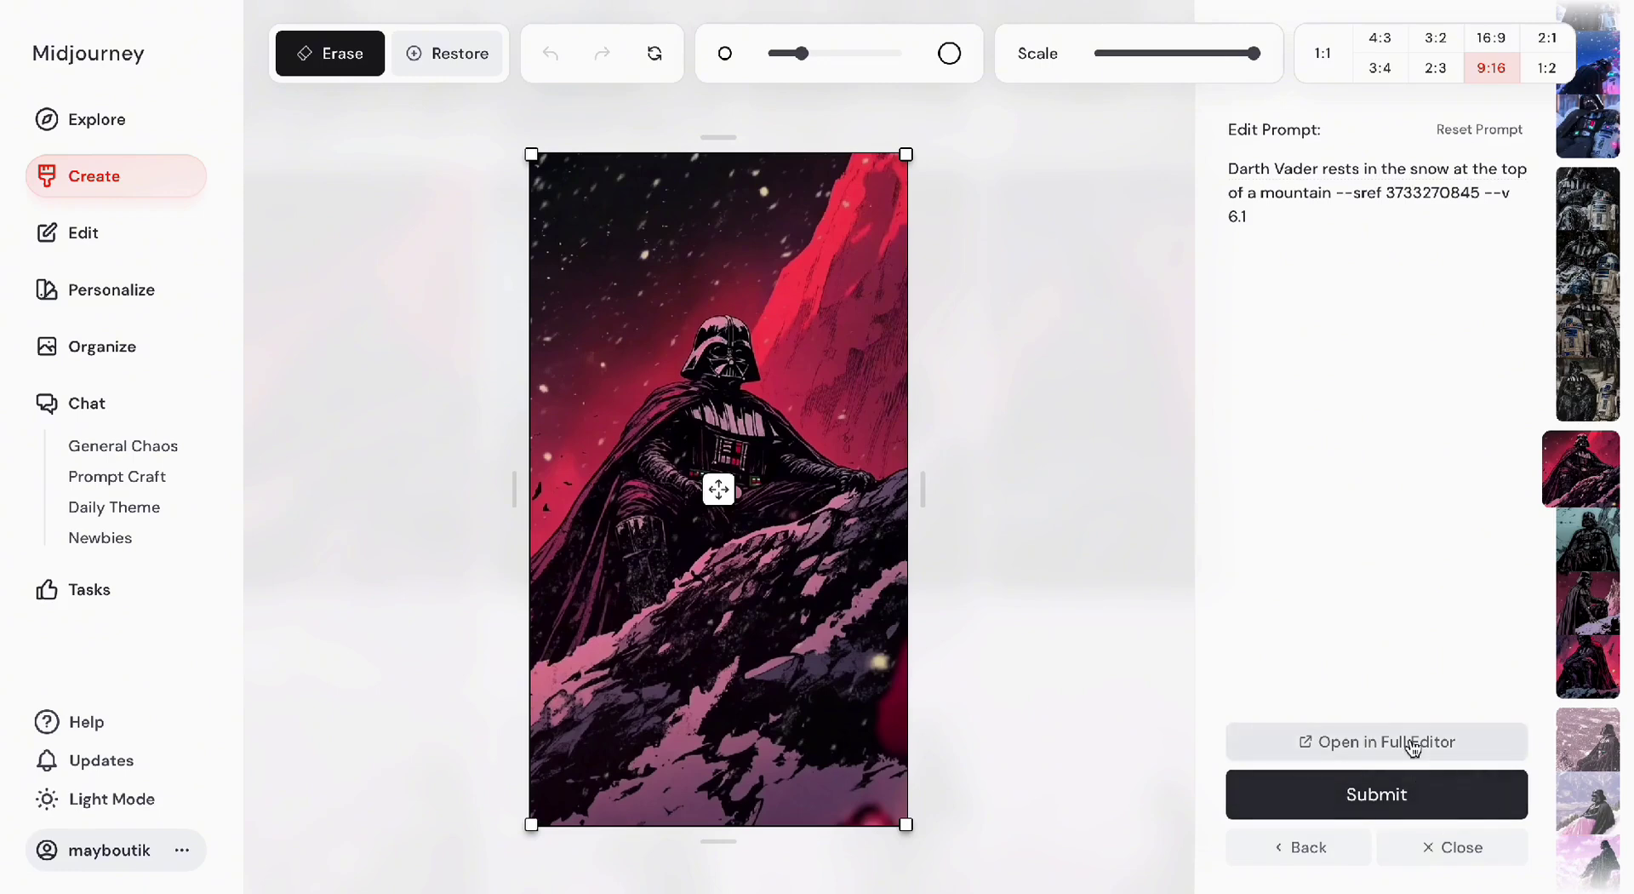
pyautogui.click(1413, 746)
# Set the canvas aspect ratio to 16:9 and the image scale to 84%, and submit the edit.
pyautogui.click(312, 760)
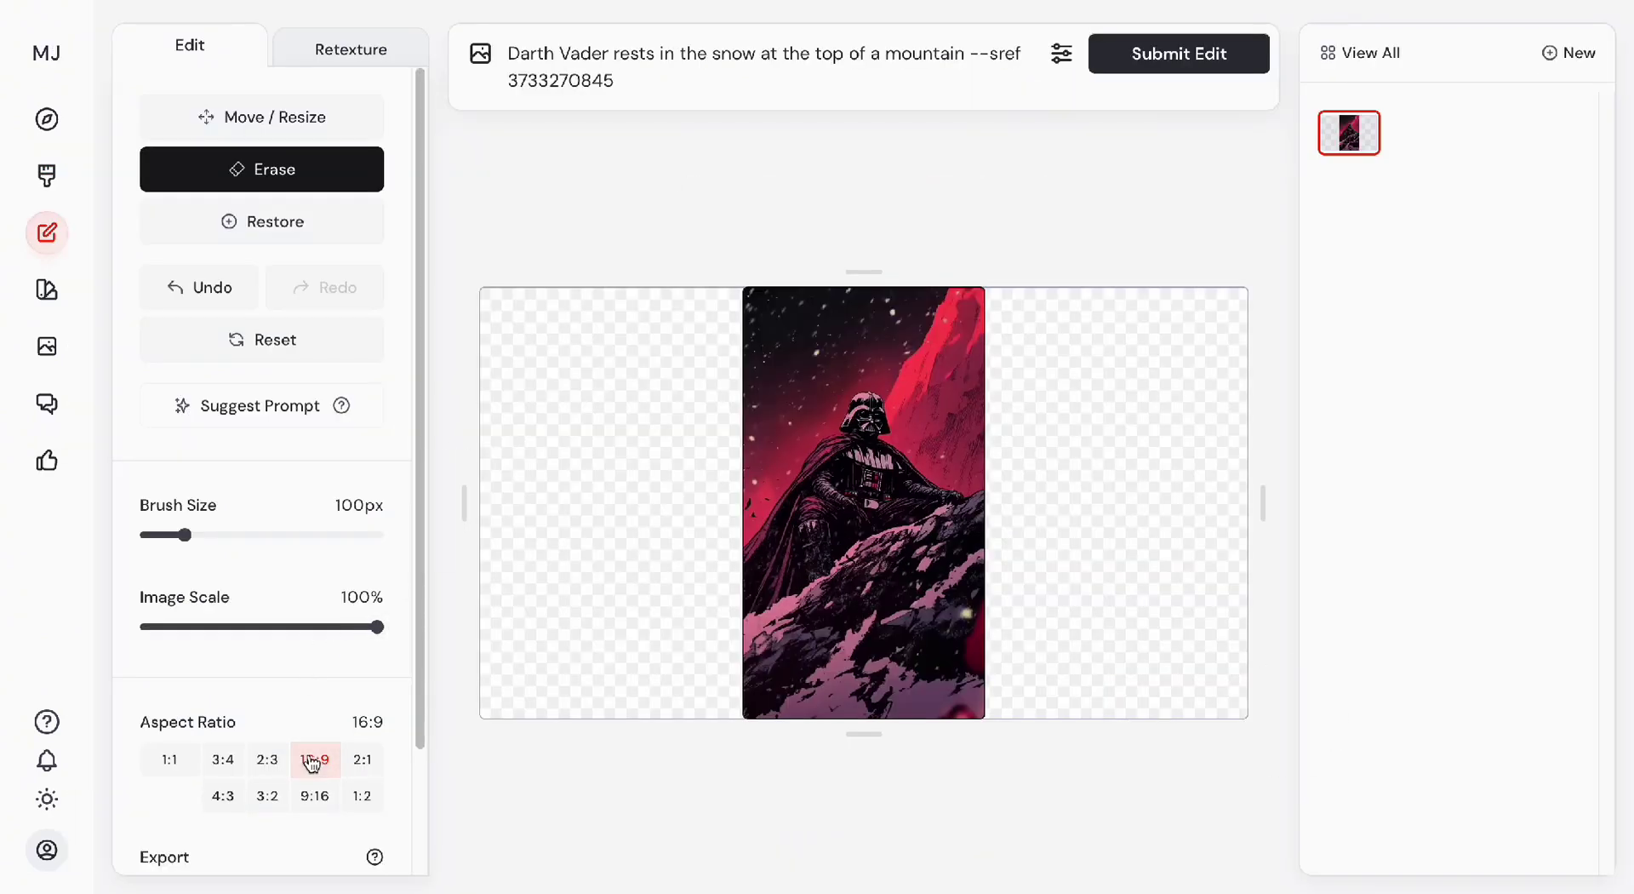
pyautogui.moveTo(377, 632); pyautogui.dragTo(339, 639)
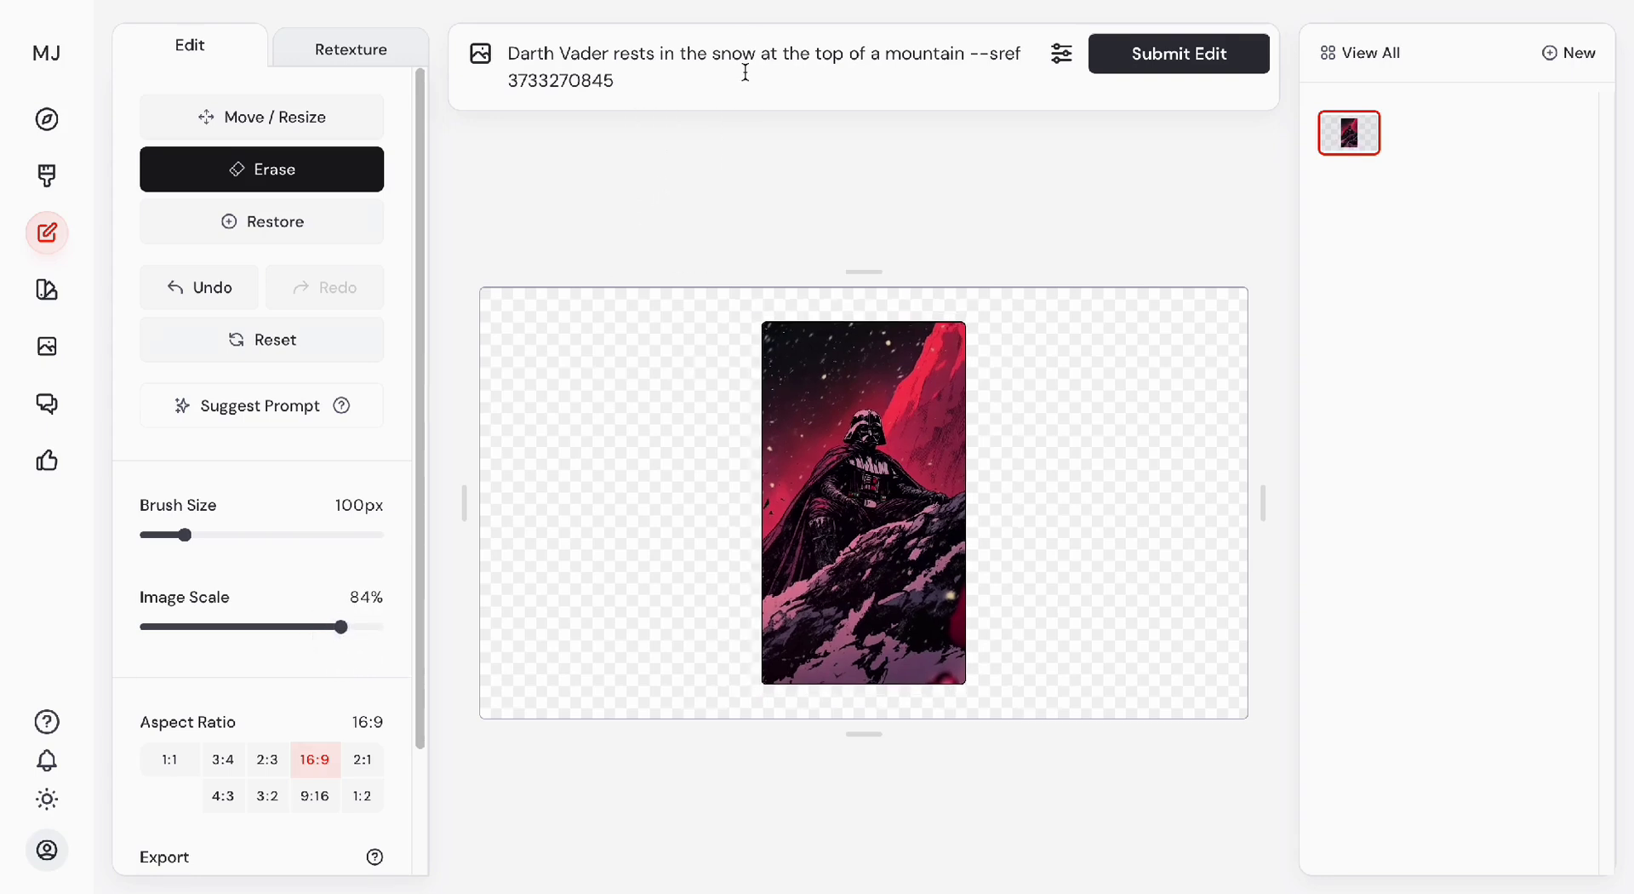
pyautogui.click(1179, 54)
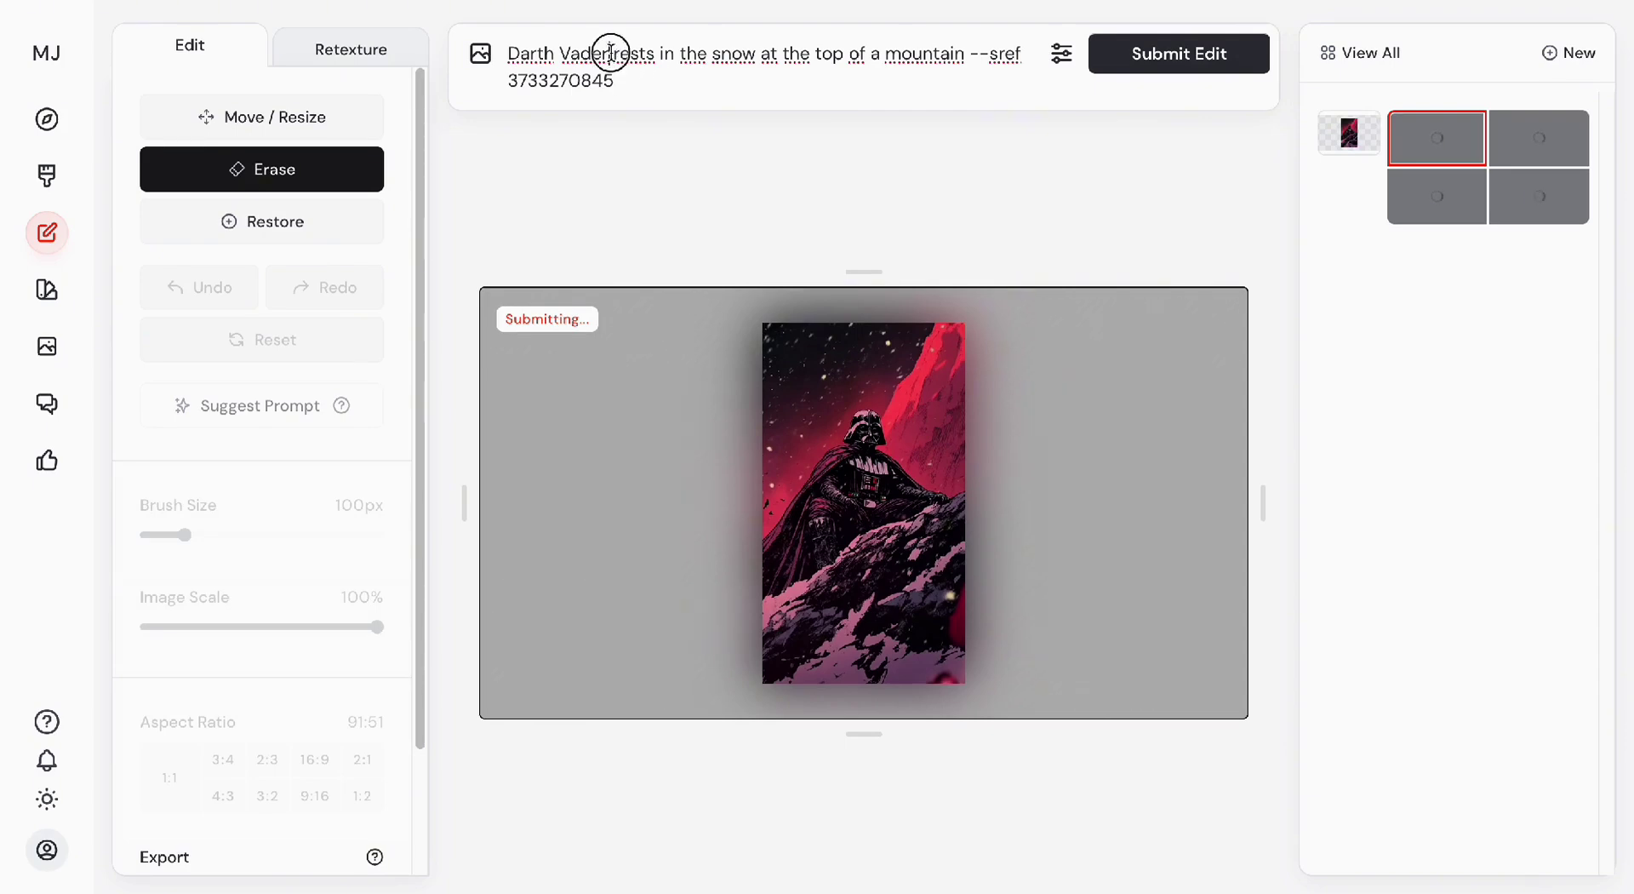
# Change the prompt to "Darth Vader, epic scene" and submit a second expansion of the same canvas.
pyautogui.moveTo(610, 53); pyautogui.dragTo(653, 104)
pyautogui.write(', epic scene')
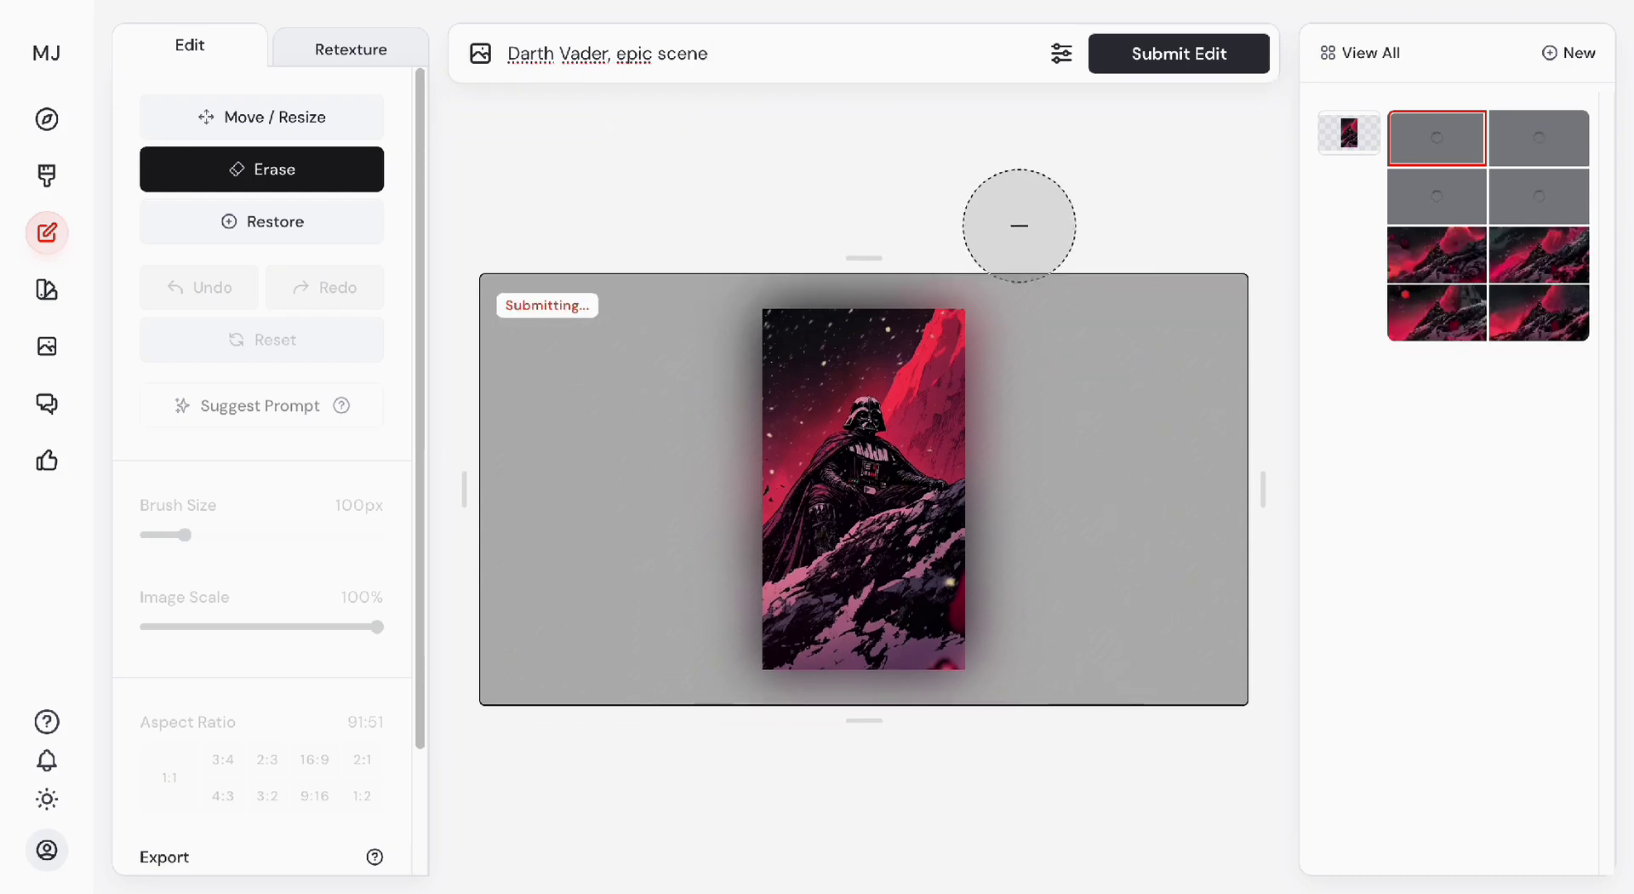
# Examine the four variations expanded with the original mountain prompt and the export options.
pyautogui.click(1459, 270)
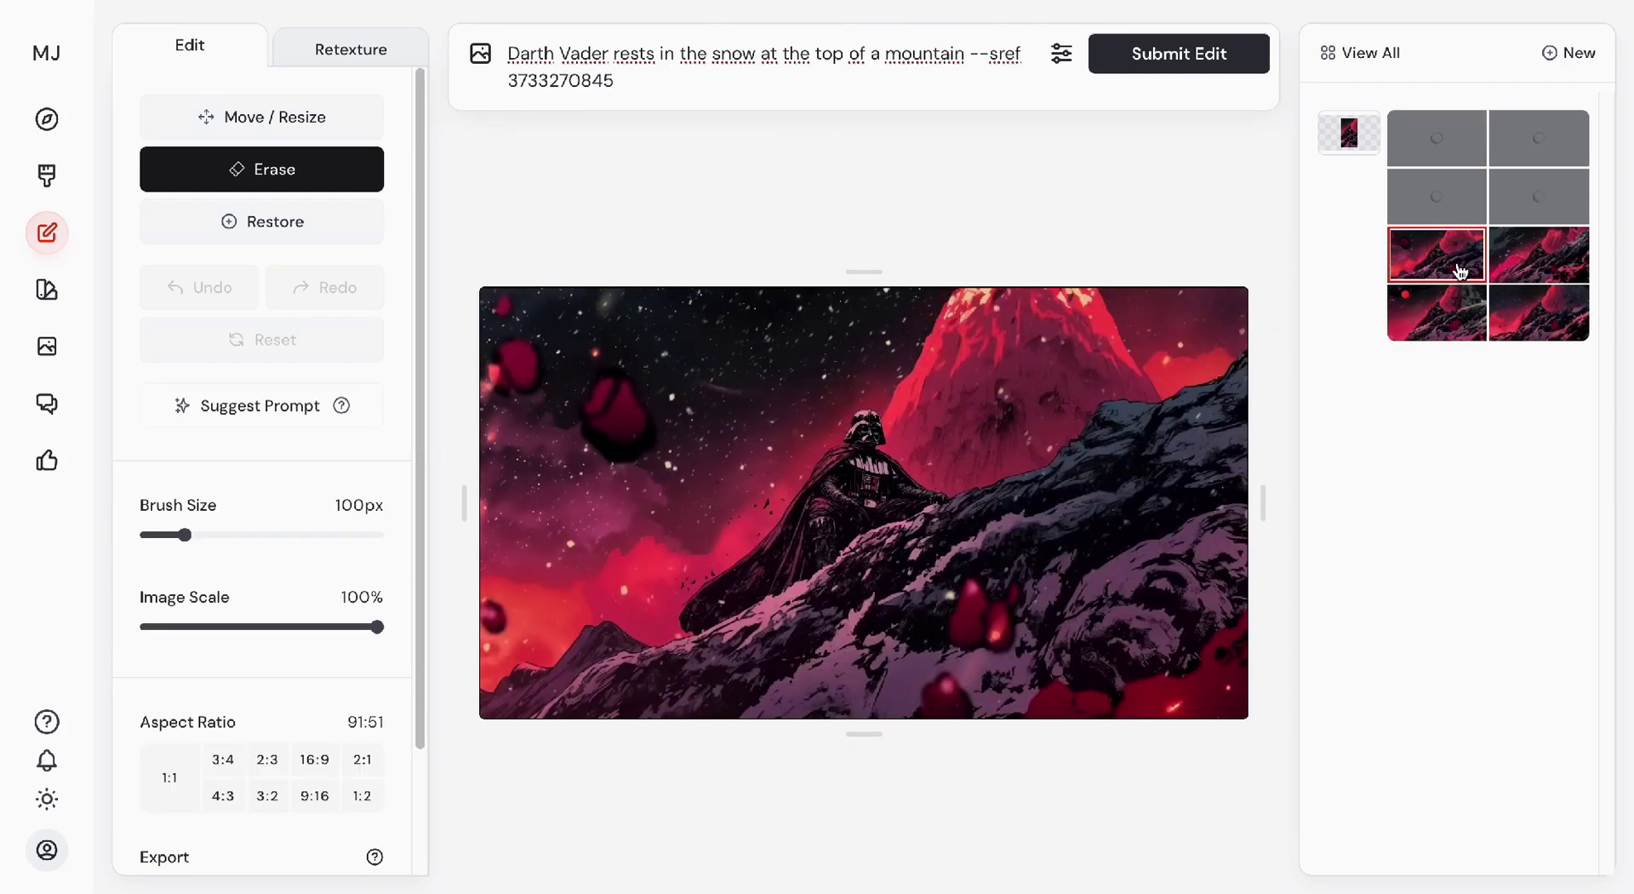
pyautogui.click(1528, 272)
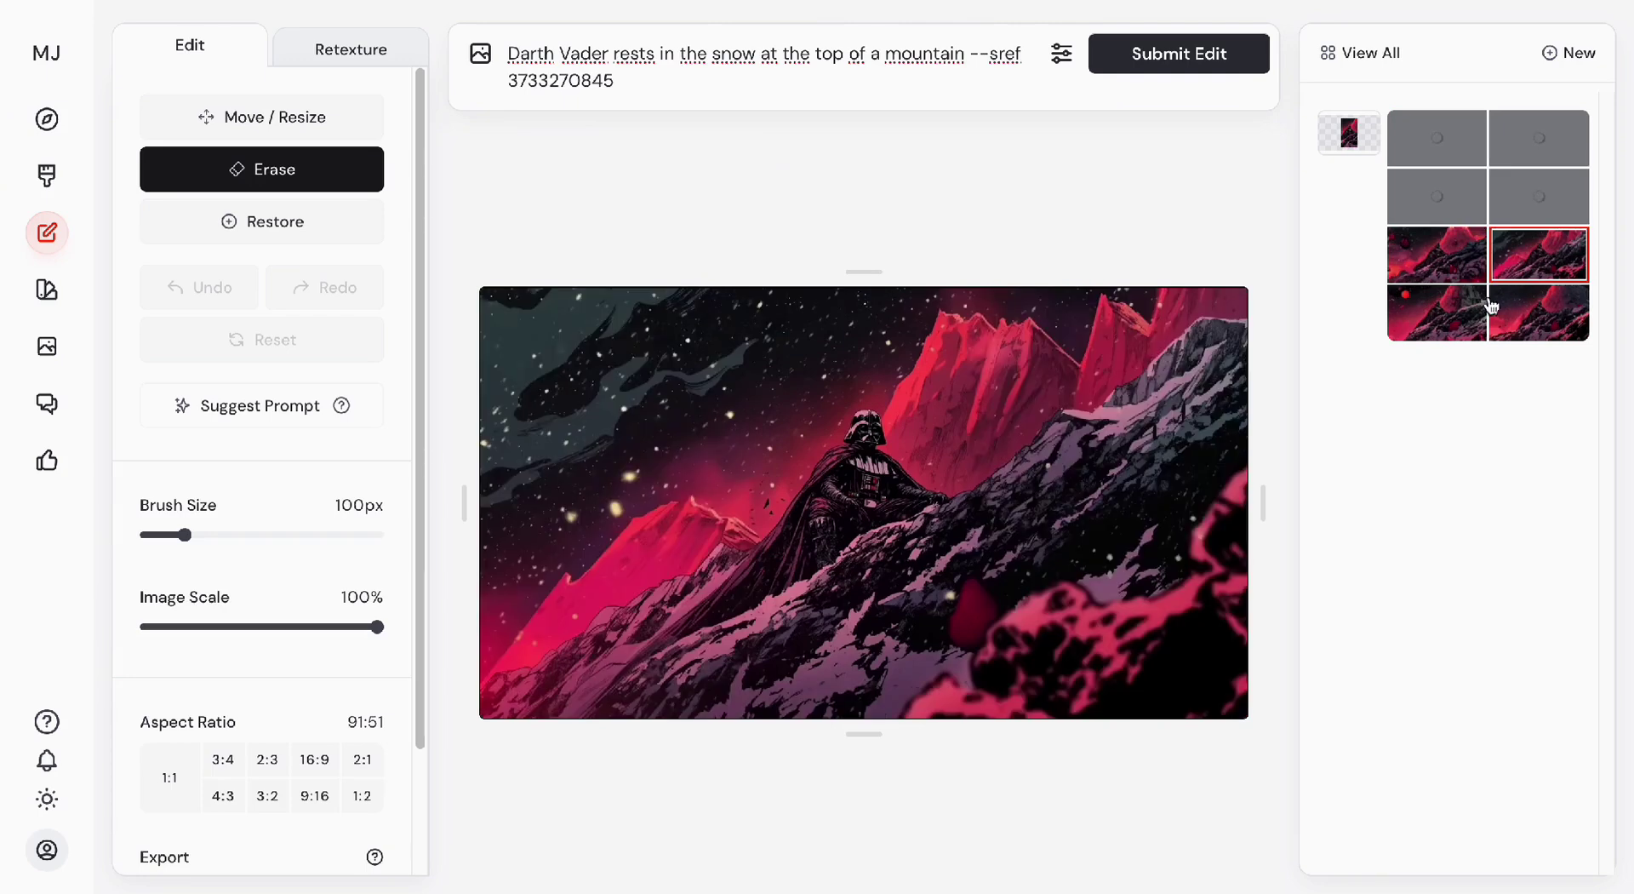
pyautogui.click(1447, 332)
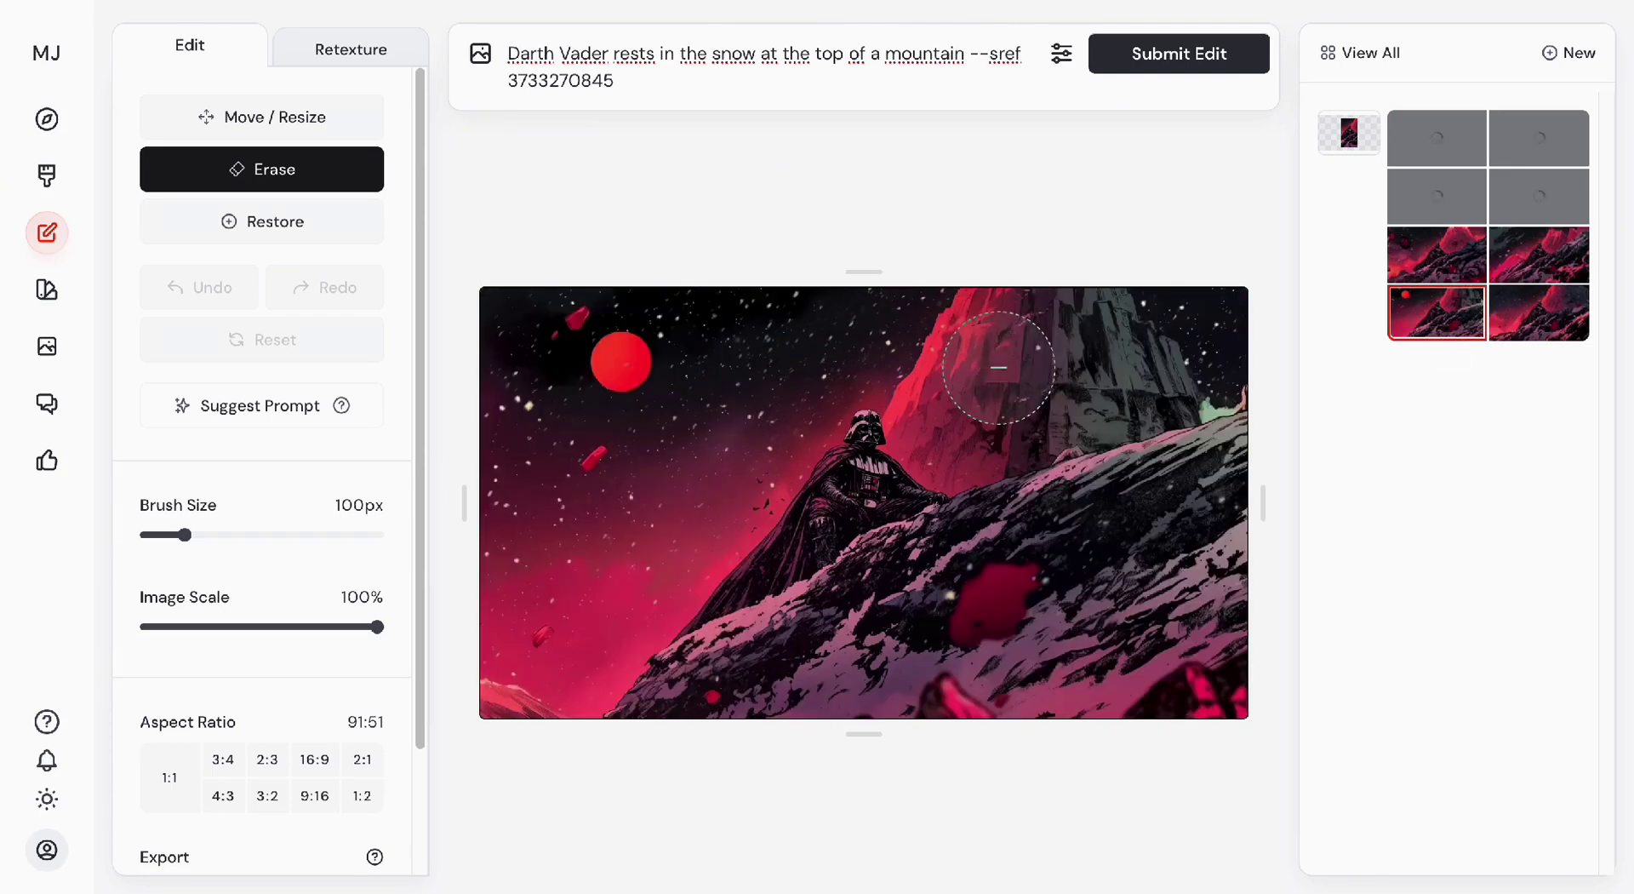
pyautogui.click(1545, 313)
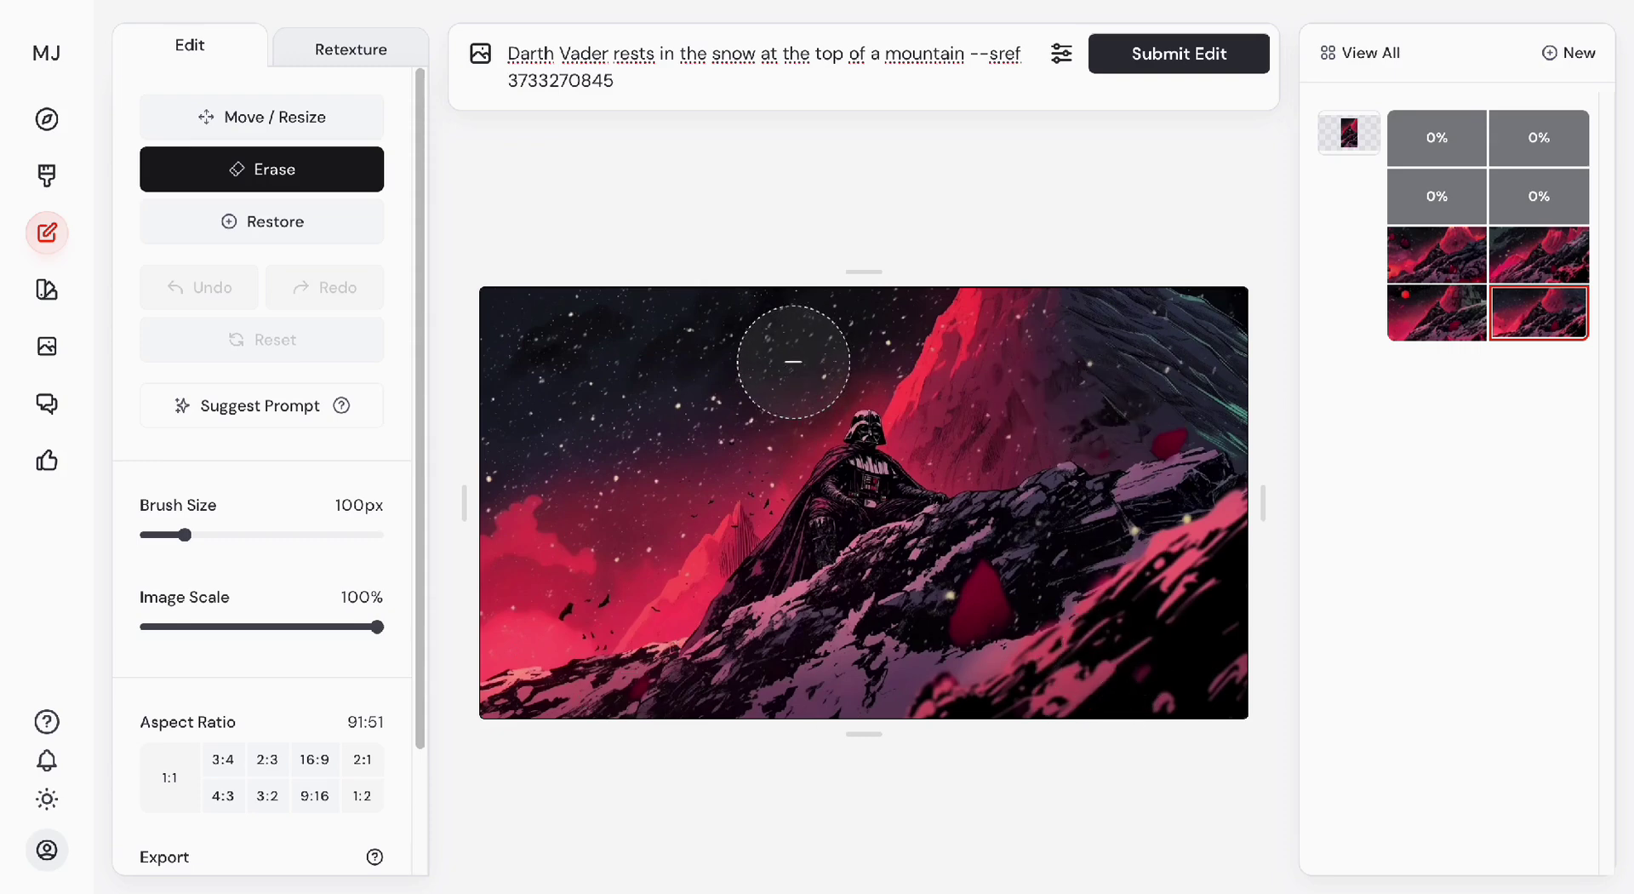
pyautogui.scroll(-3, 281, 543)
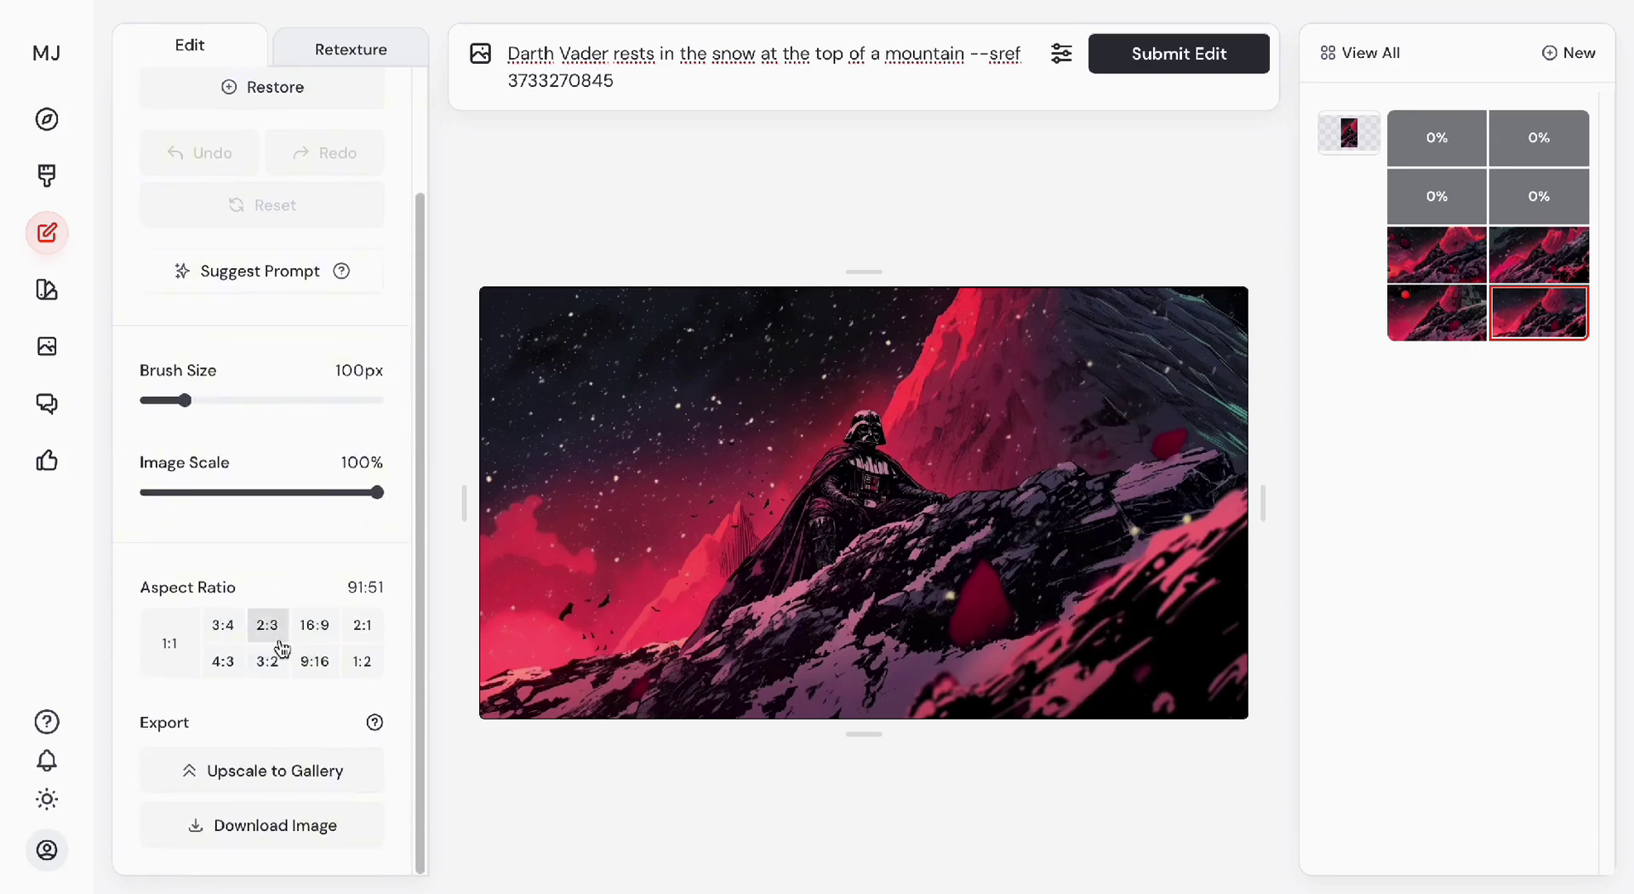
pyautogui.scroll(3, 266, 630)
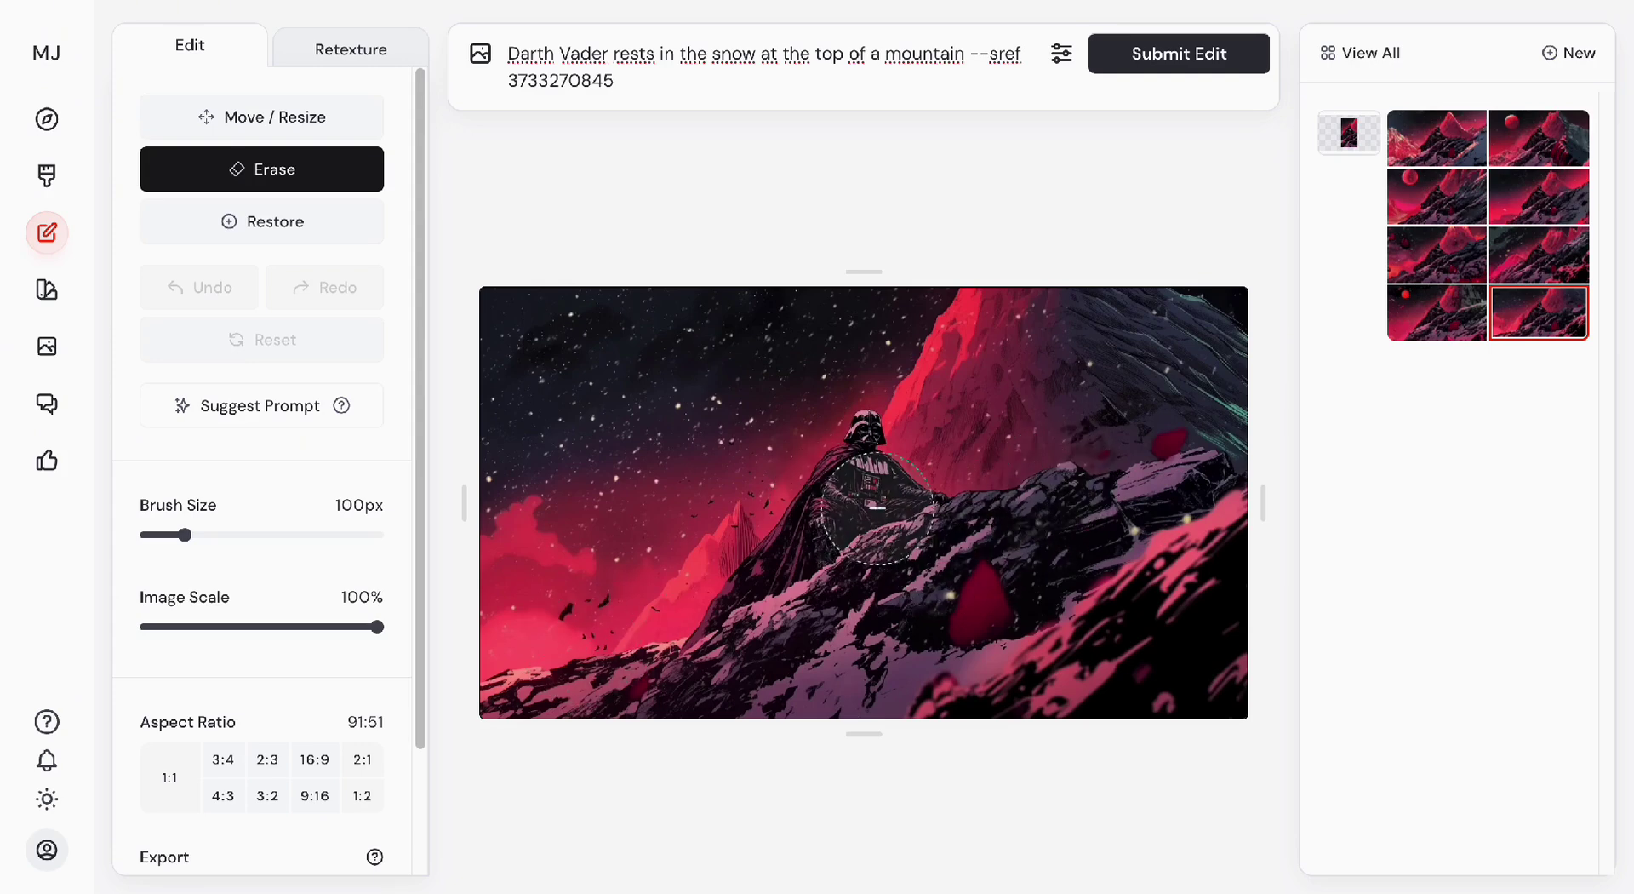
# Erase an oval area of rock to the right of Darth Vader in the fourth original-prompt variation and submit the edit with the prompt "R2D2".
pyautogui.moveTo(1057, 473)
pyautogui.mouseDown()
pyautogui.moveTo(1059, 492)
pyautogui.moveTo(1058, 455)
pyautogui.mouseUp()
pyautogui.click(802, 83)
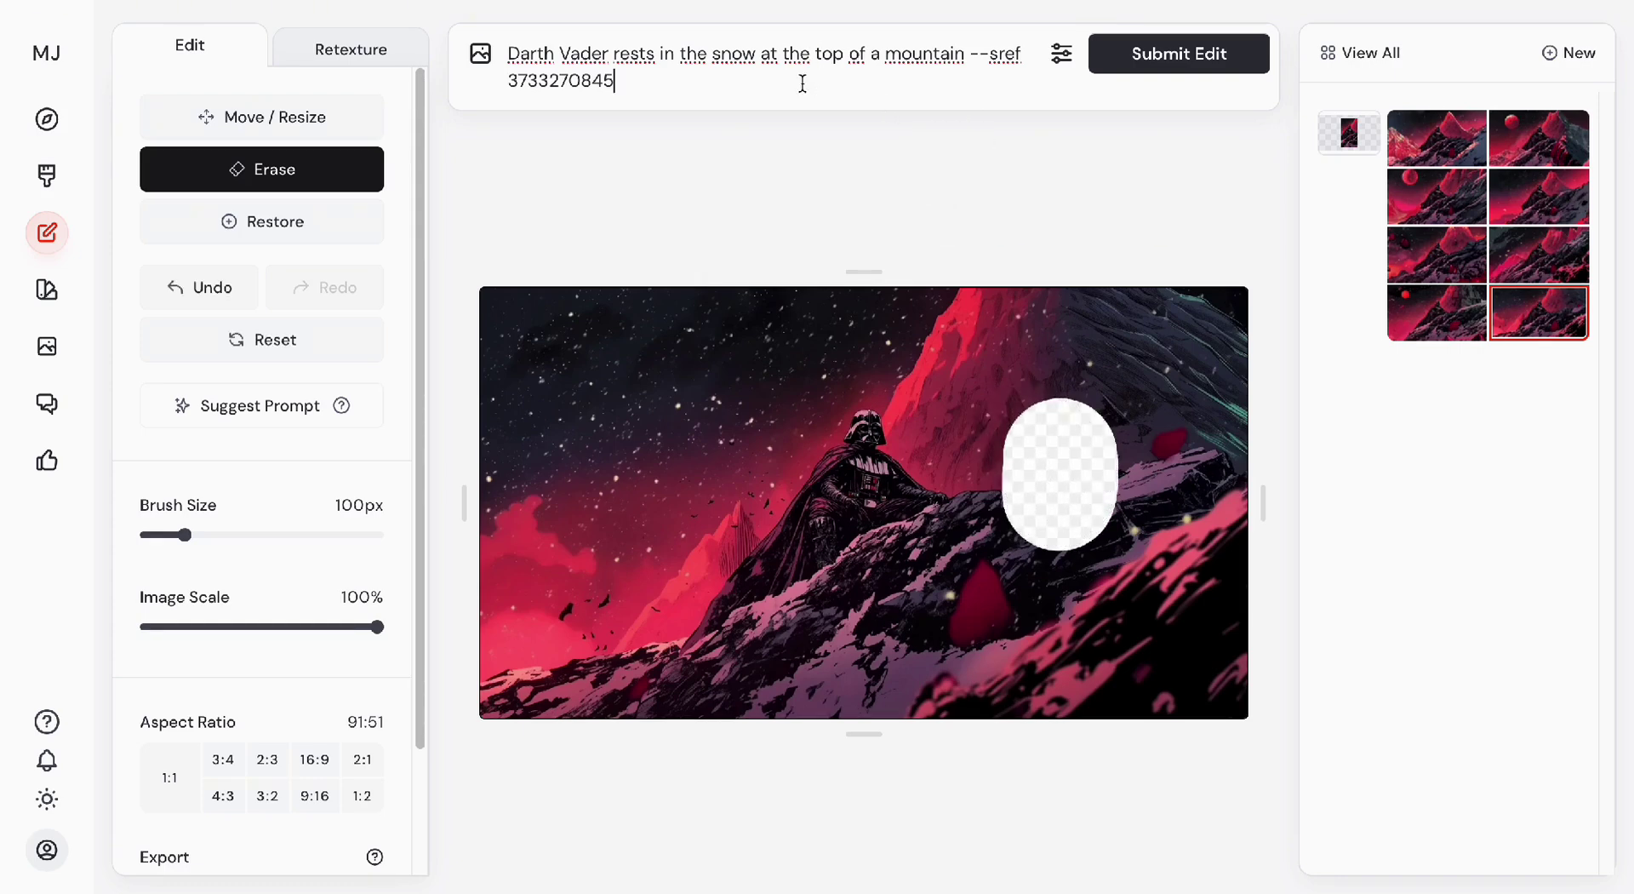
pyautogui.hotkey('ctrl', 'a')
pyautogui.write('R')
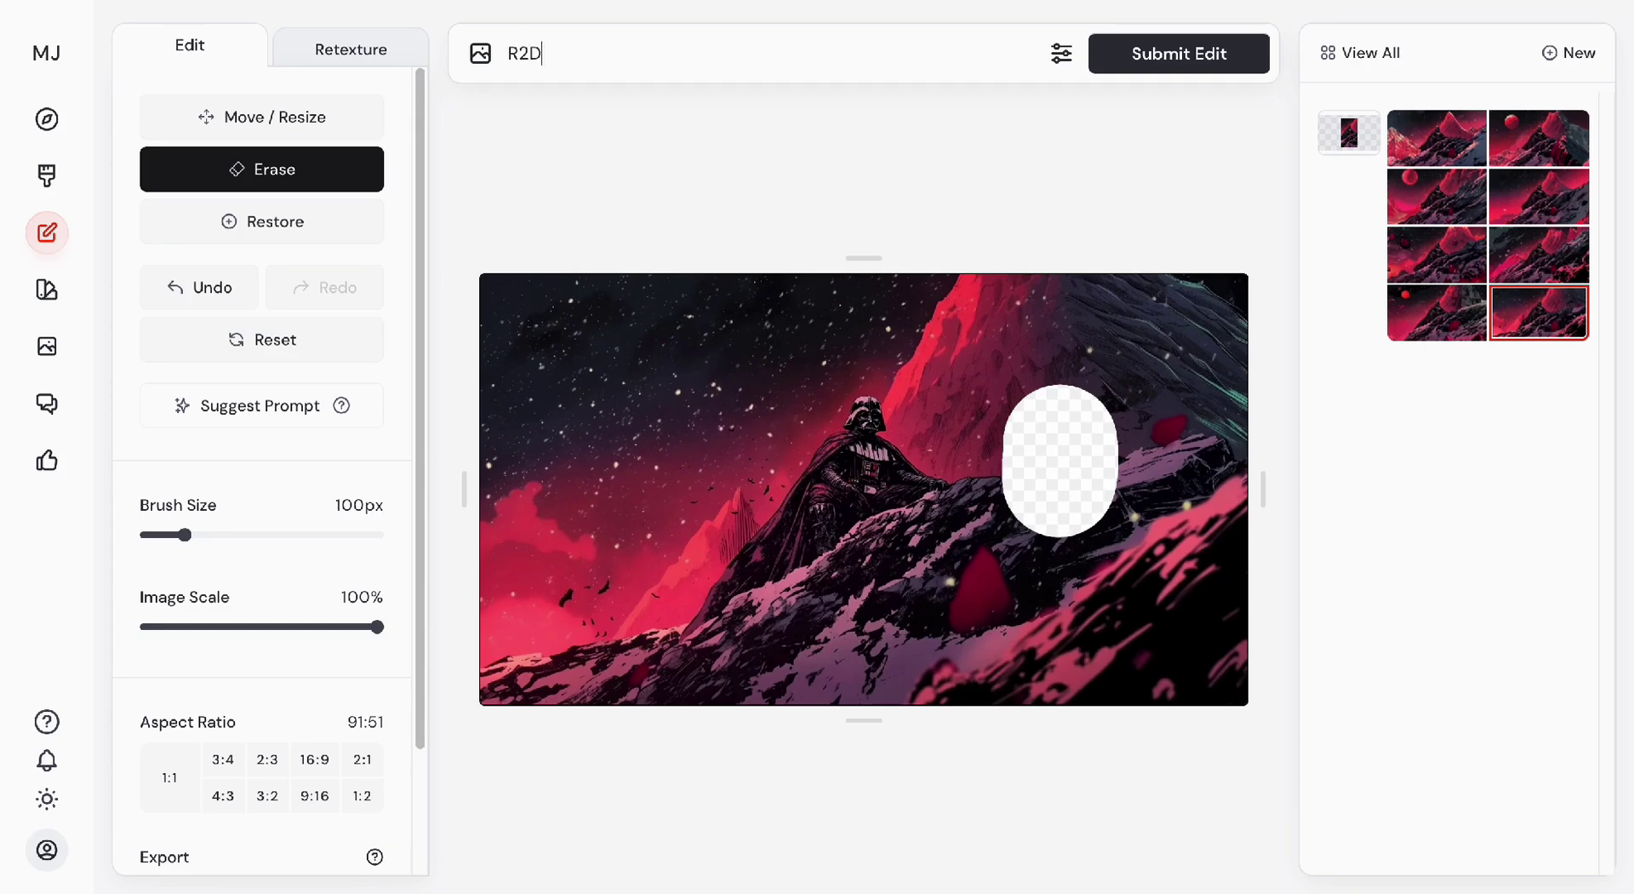
pyautogui.click(1229, 66)
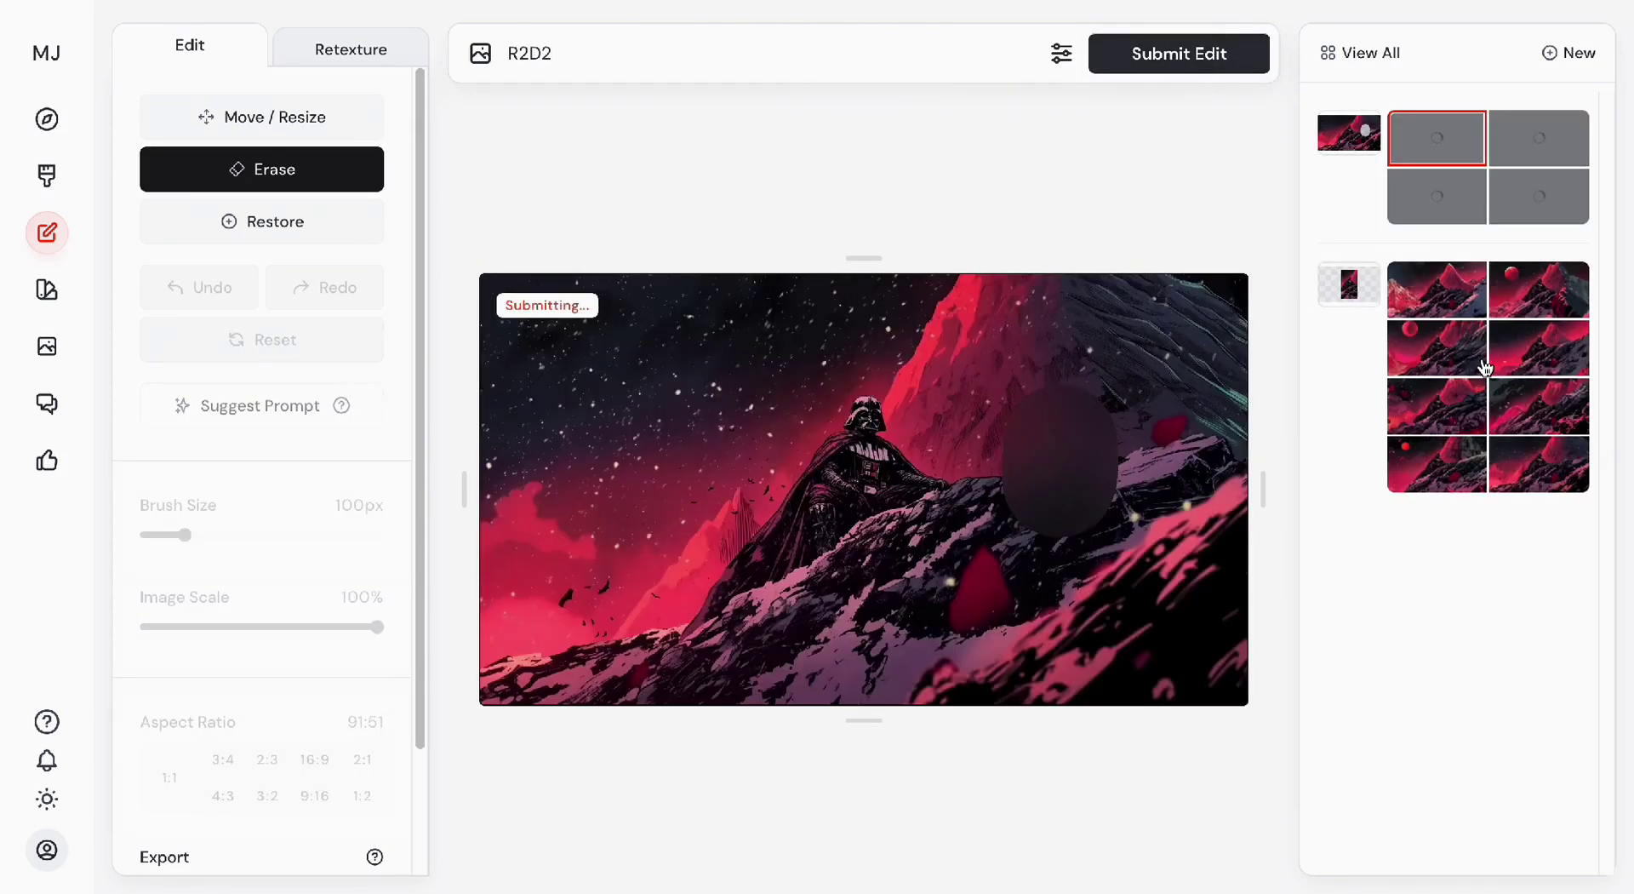
# Examine and compare the variations expanded with the "Darth Vader, epic scene" prompt.
pyautogui.click(1485, 367)
pyautogui.click(1523, 364)
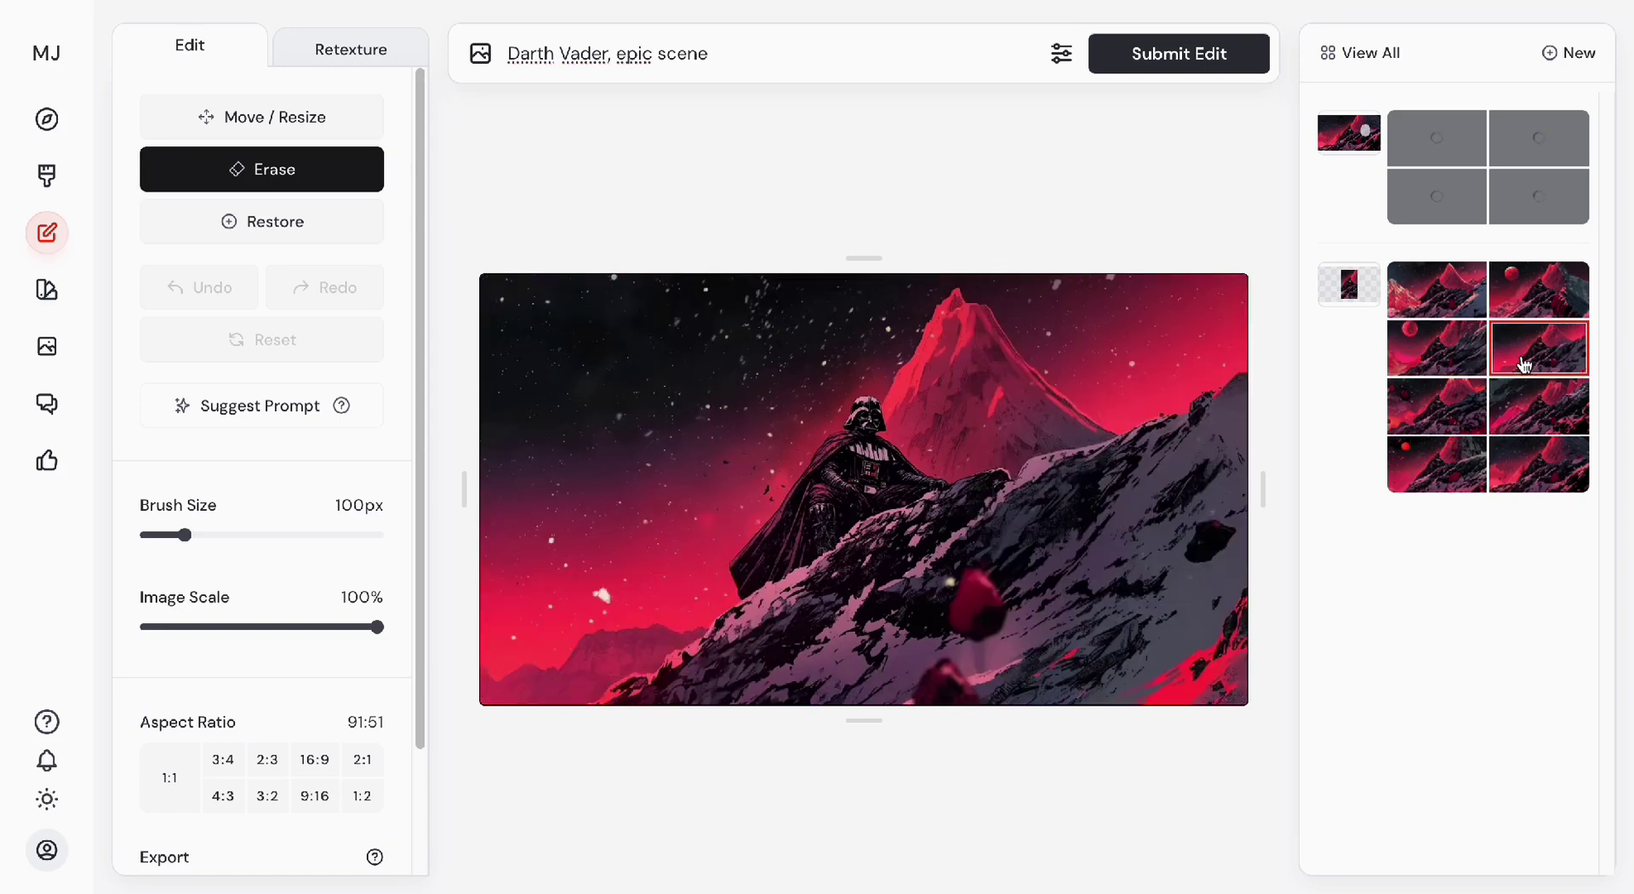
pyautogui.click(1428, 358)
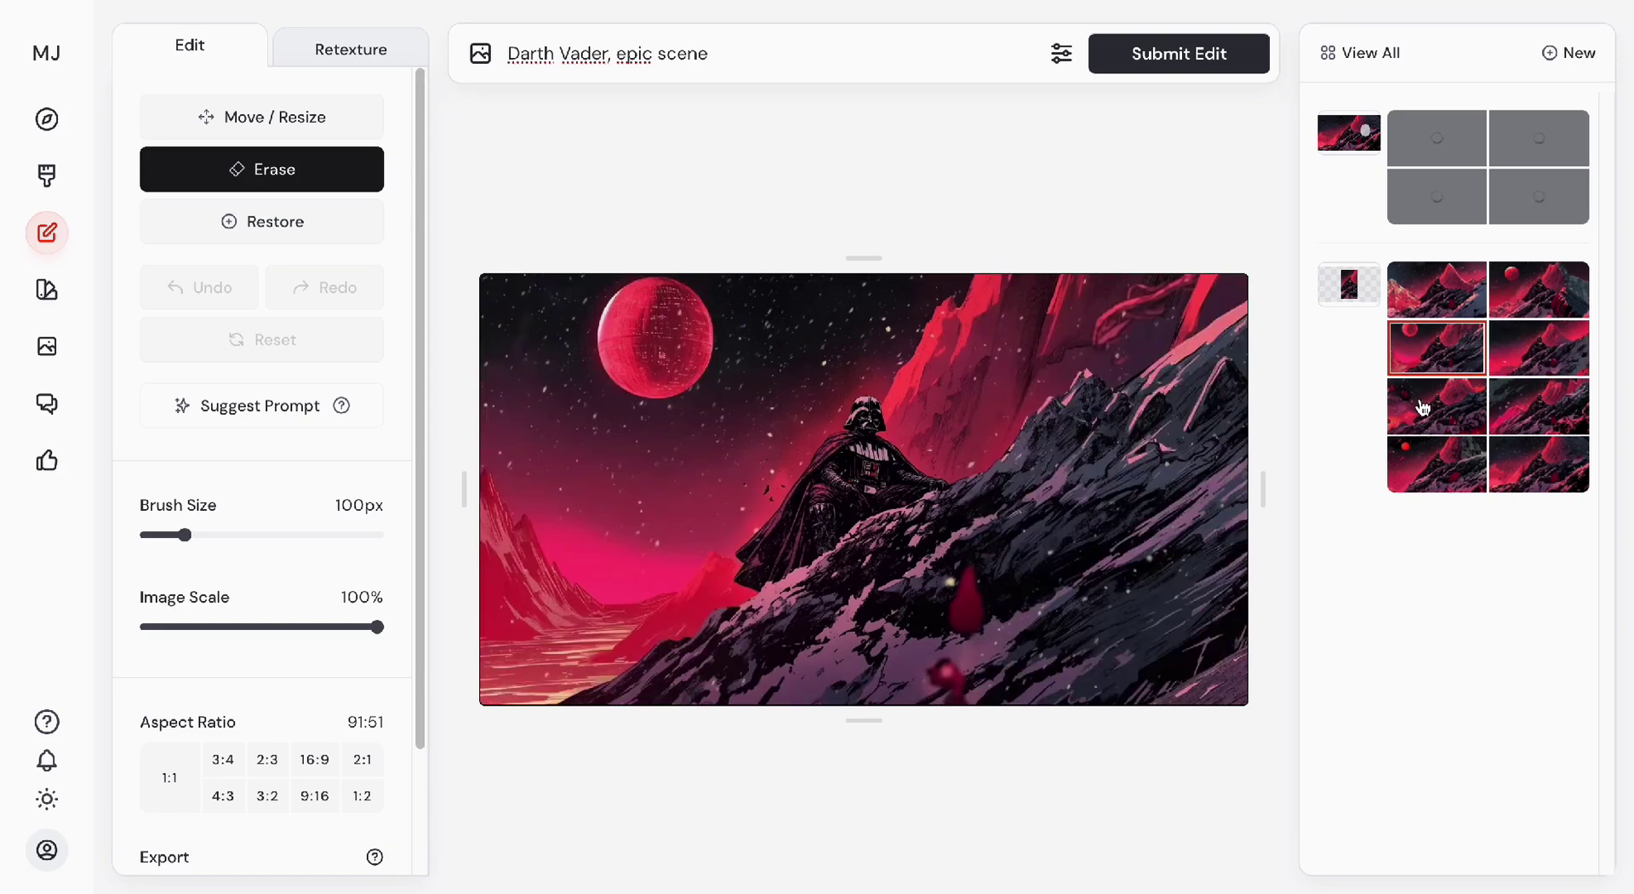
pyautogui.click(1423, 407)
pyautogui.click(1433, 361)
pyautogui.click(1550, 309)
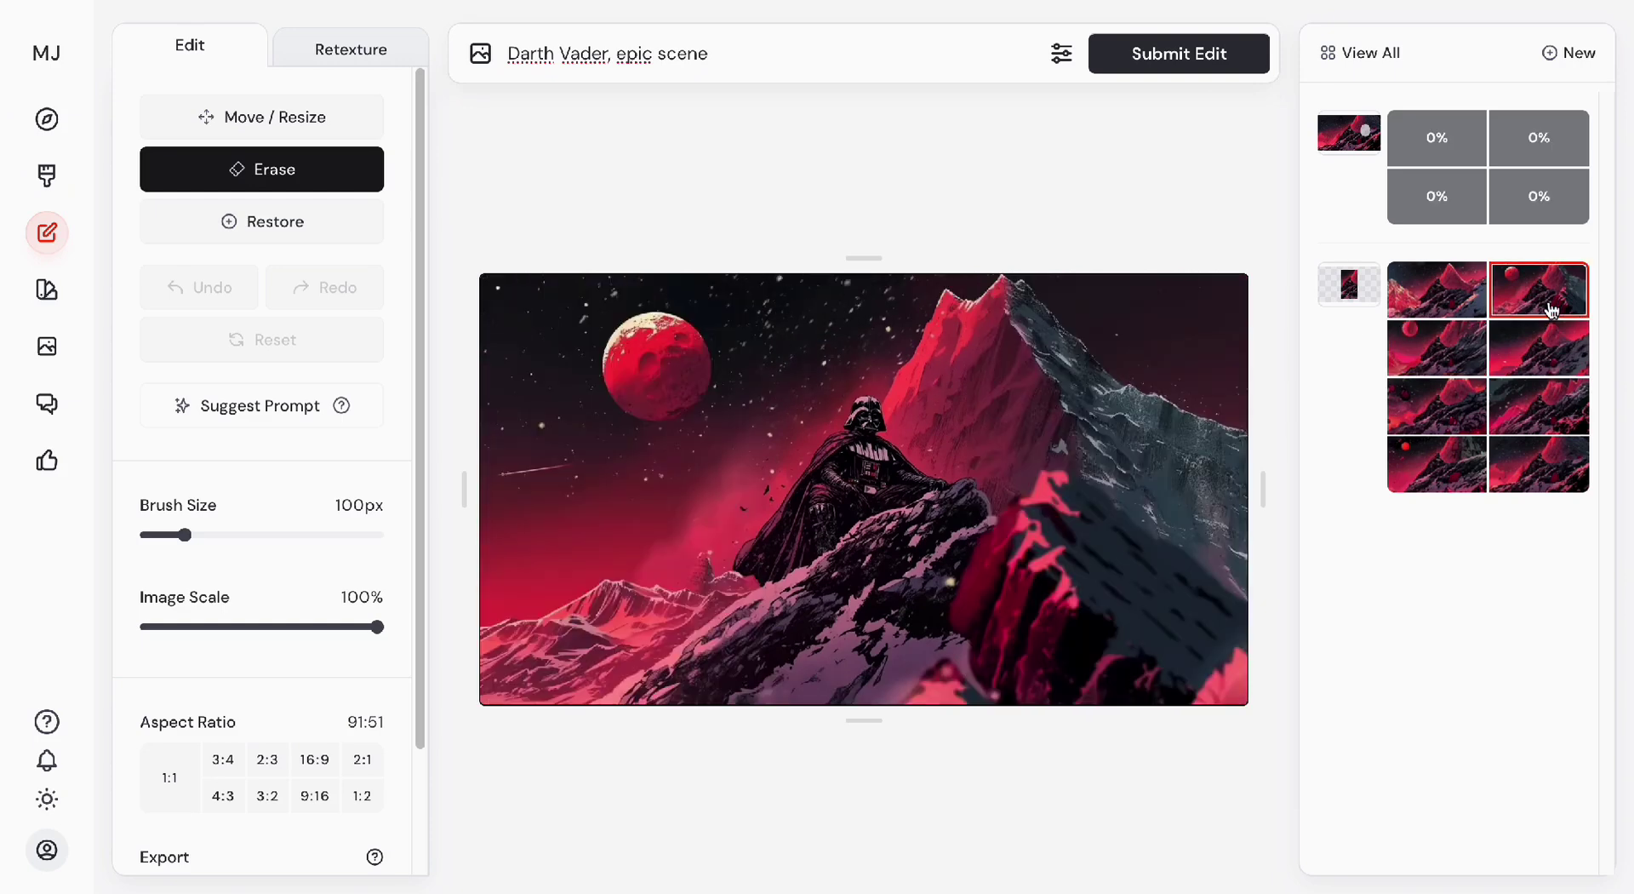
pyautogui.click(1551, 352)
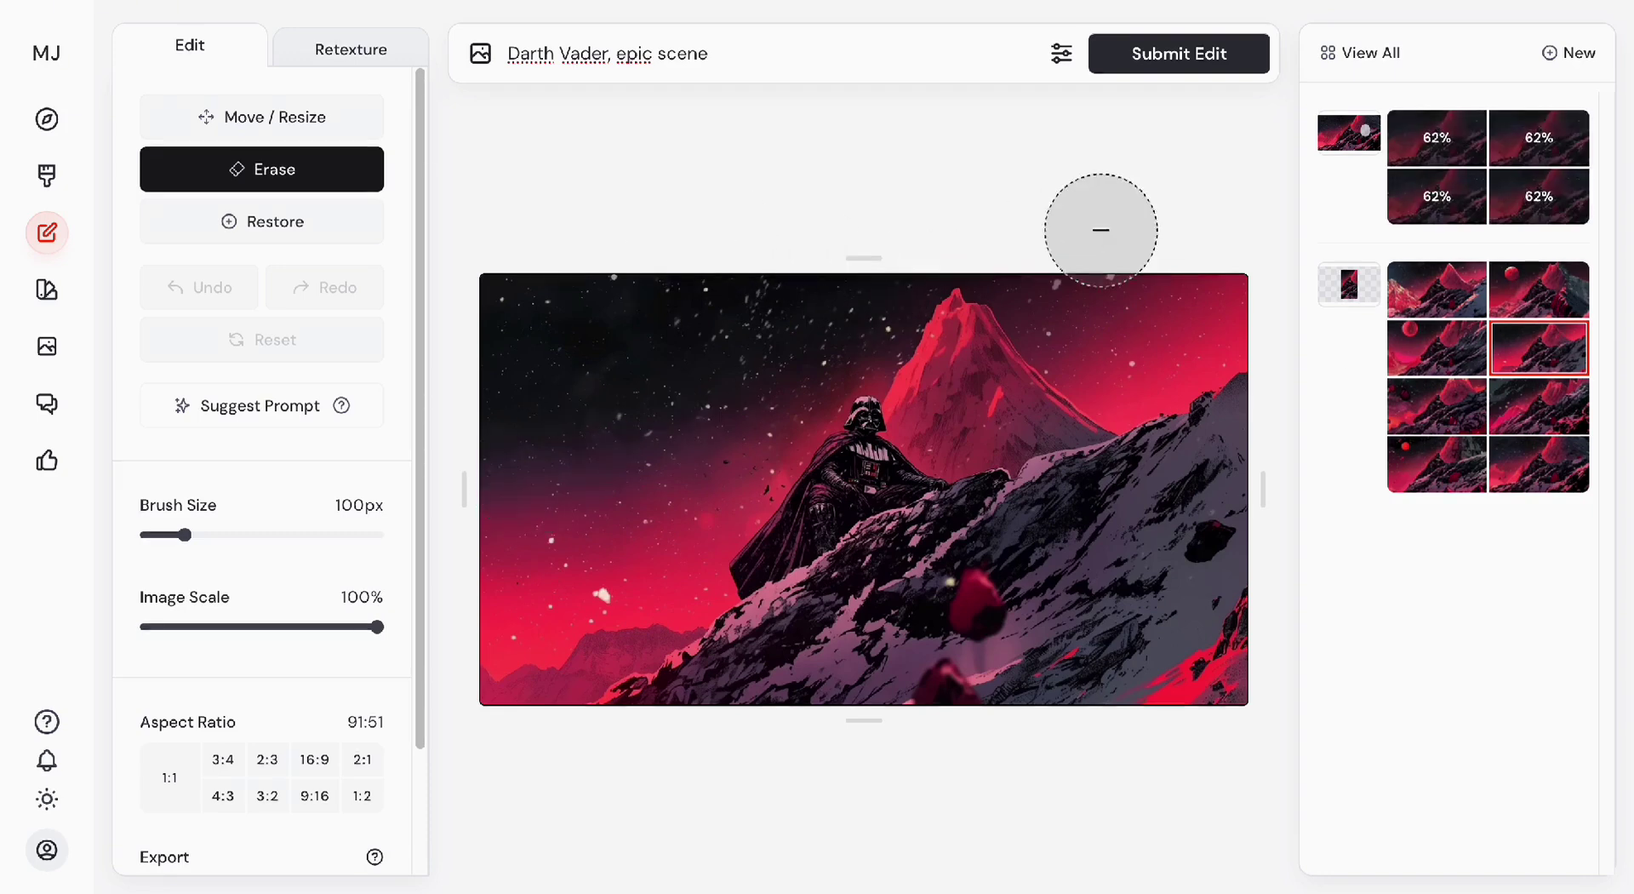
# Review the prompt's image size, aesthetics, model and speed settings.
pyautogui.click(1055, 56)
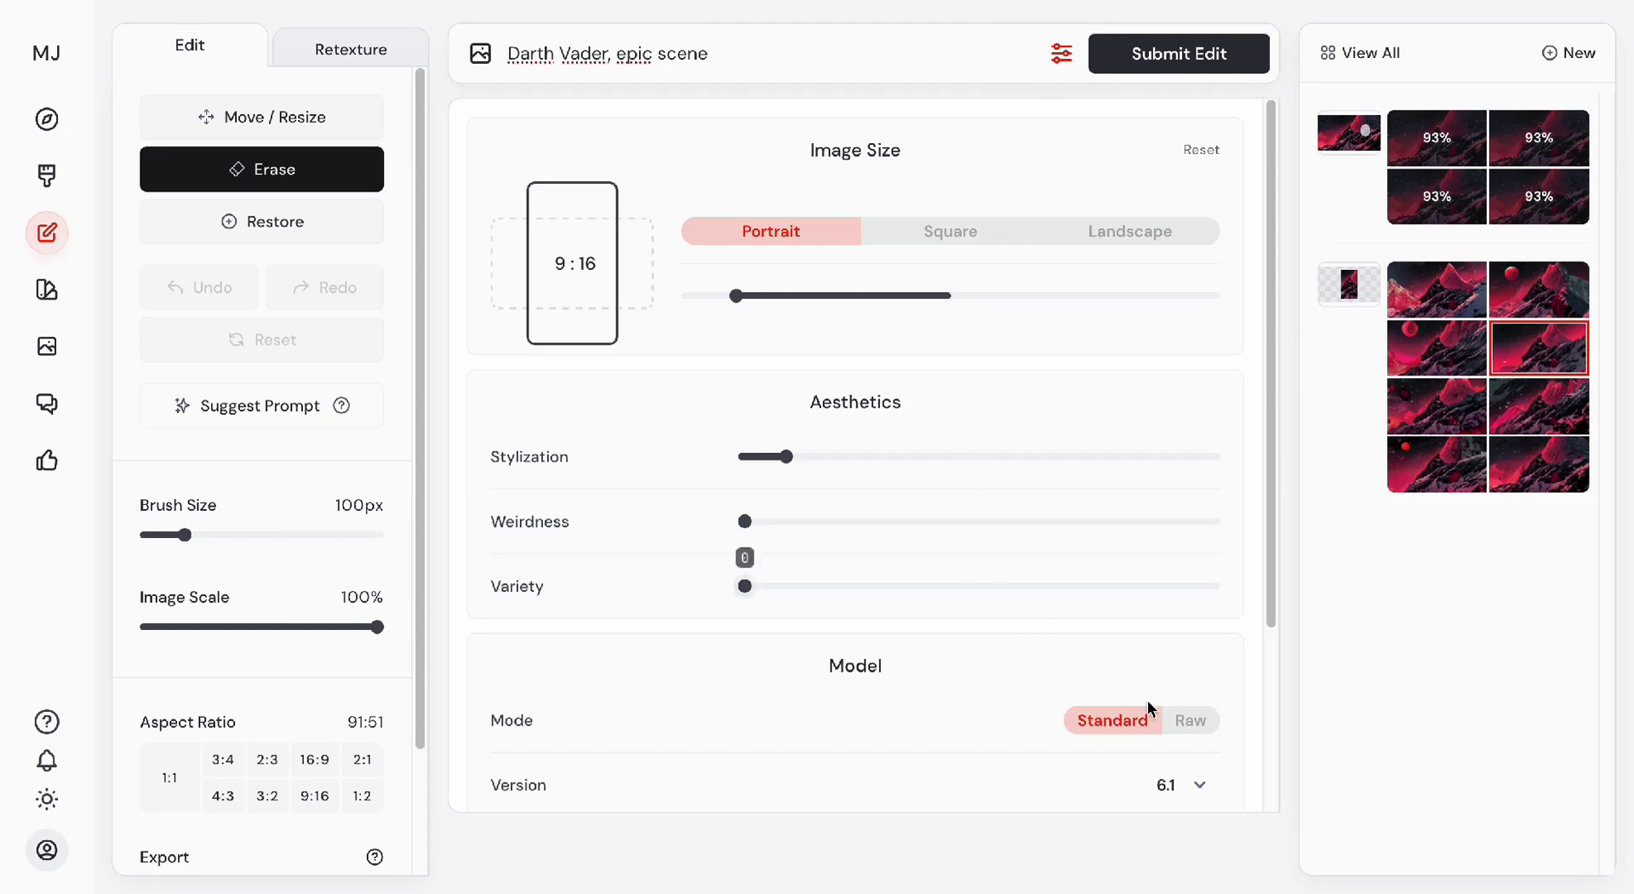
pyautogui.scroll(-3, 1076, 667)
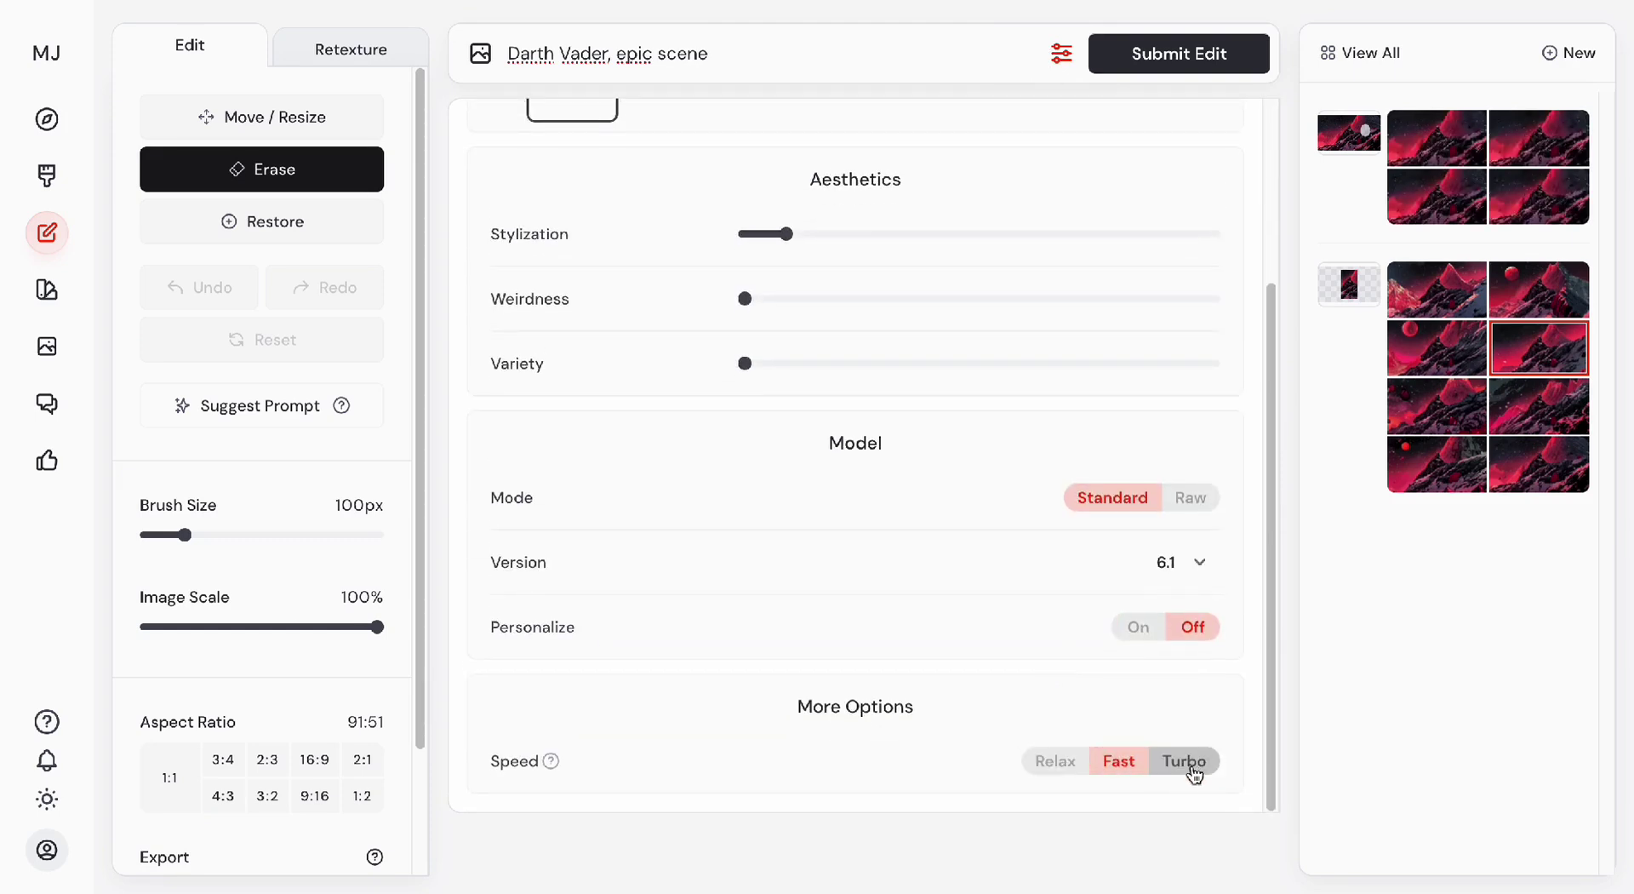
pyautogui.click(1342, 679)
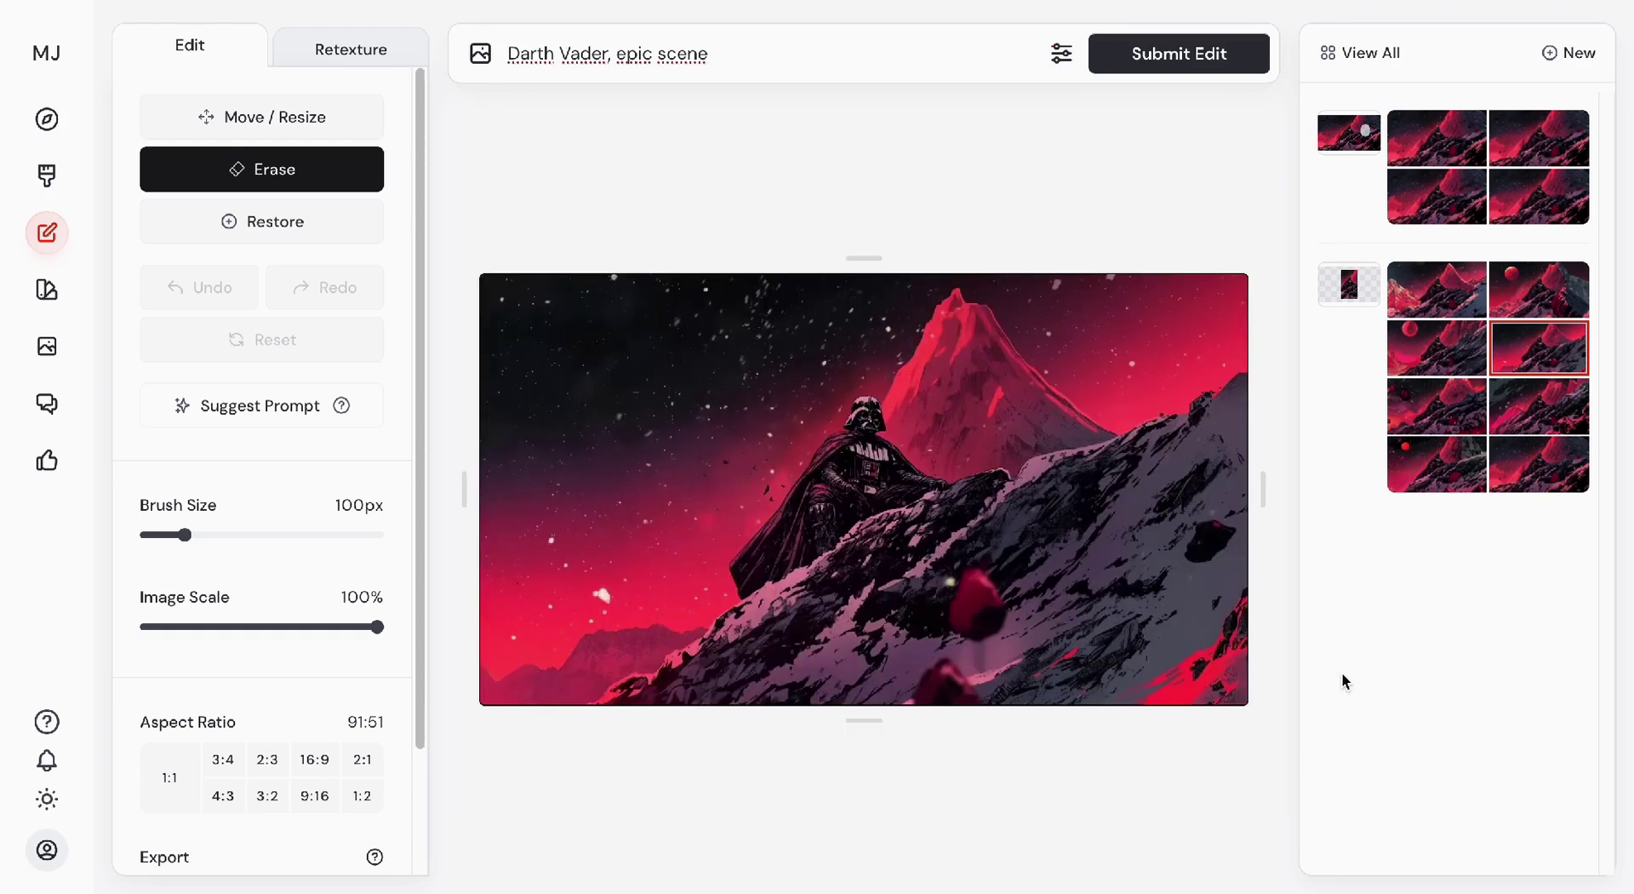
# Examine the four variations of the edit with the erased area prompted as R2D2.
pyautogui.click(1453, 150)
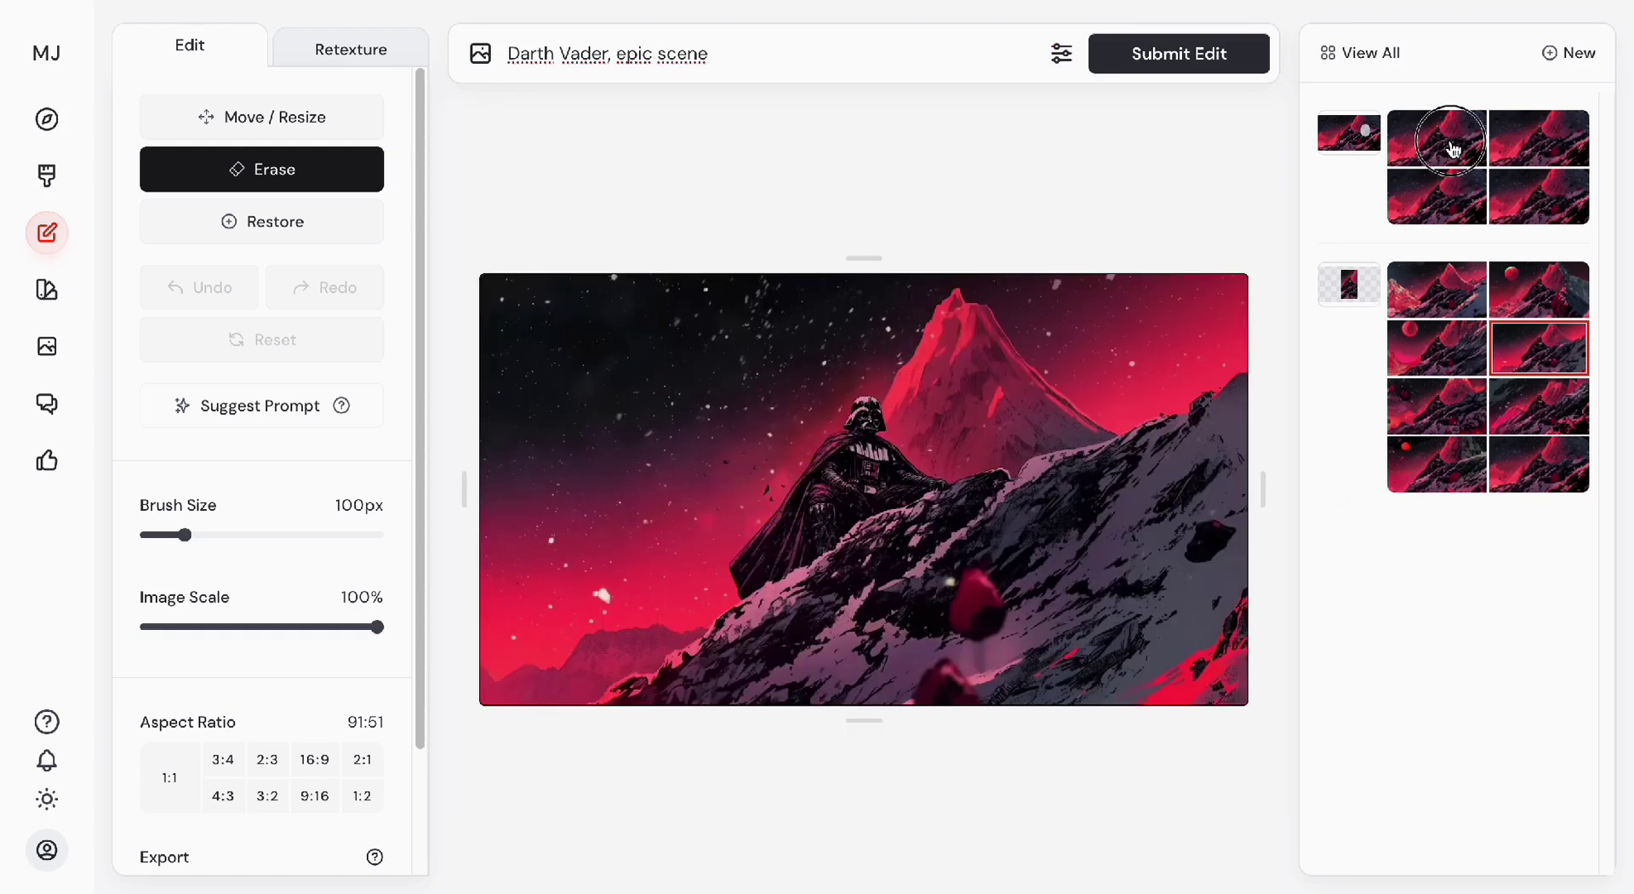
pyautogui.click(1548, 147)
pyautogui.click(1475, 198)
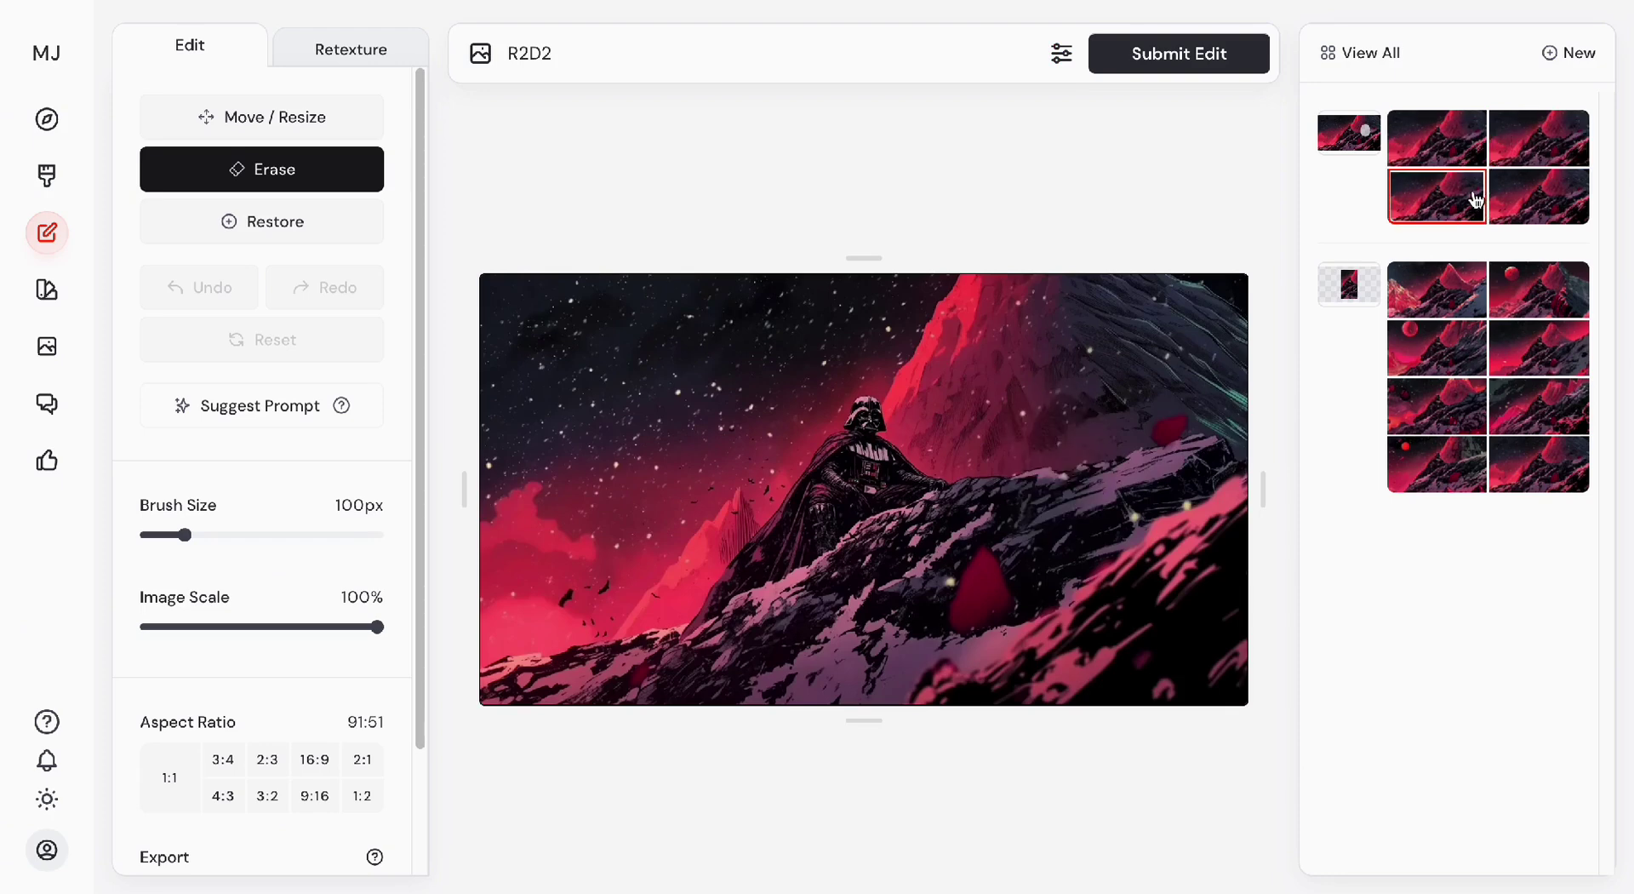
pyautogui.click(1557, 205)
# Return to the unexpanded portrait on its wide canvas, replace the prompt with "R2D2" and submit the edit.
pyautogui.click(1351, 286)
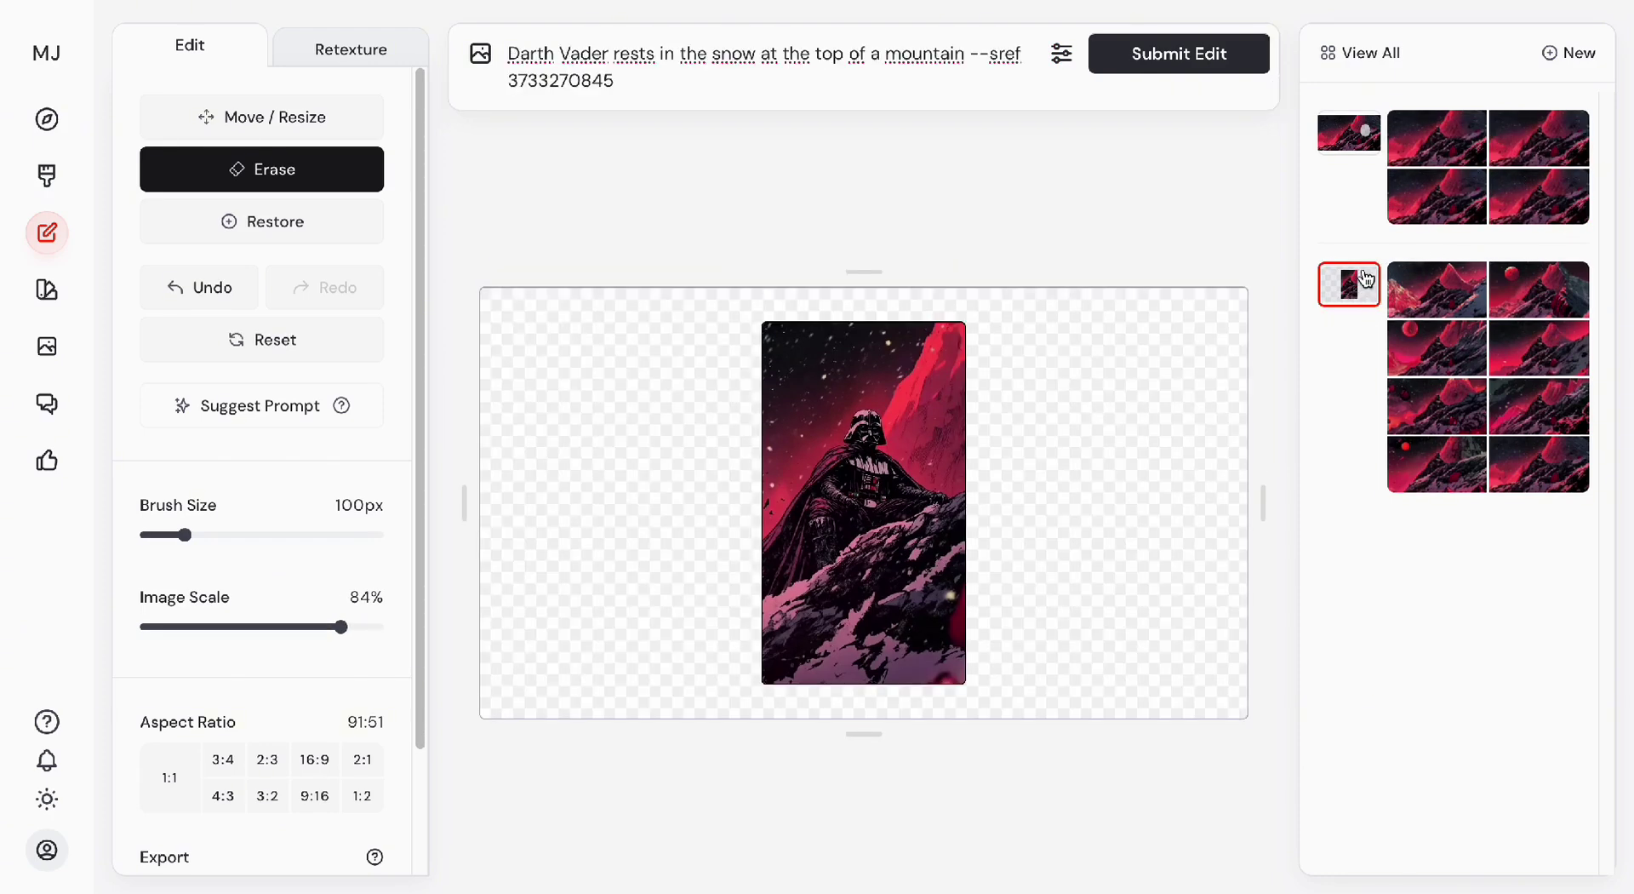
pyautogui.click(760, 89)
pyautogui.hotkey('ctrl', 'a')
pyautogui.write('R2')
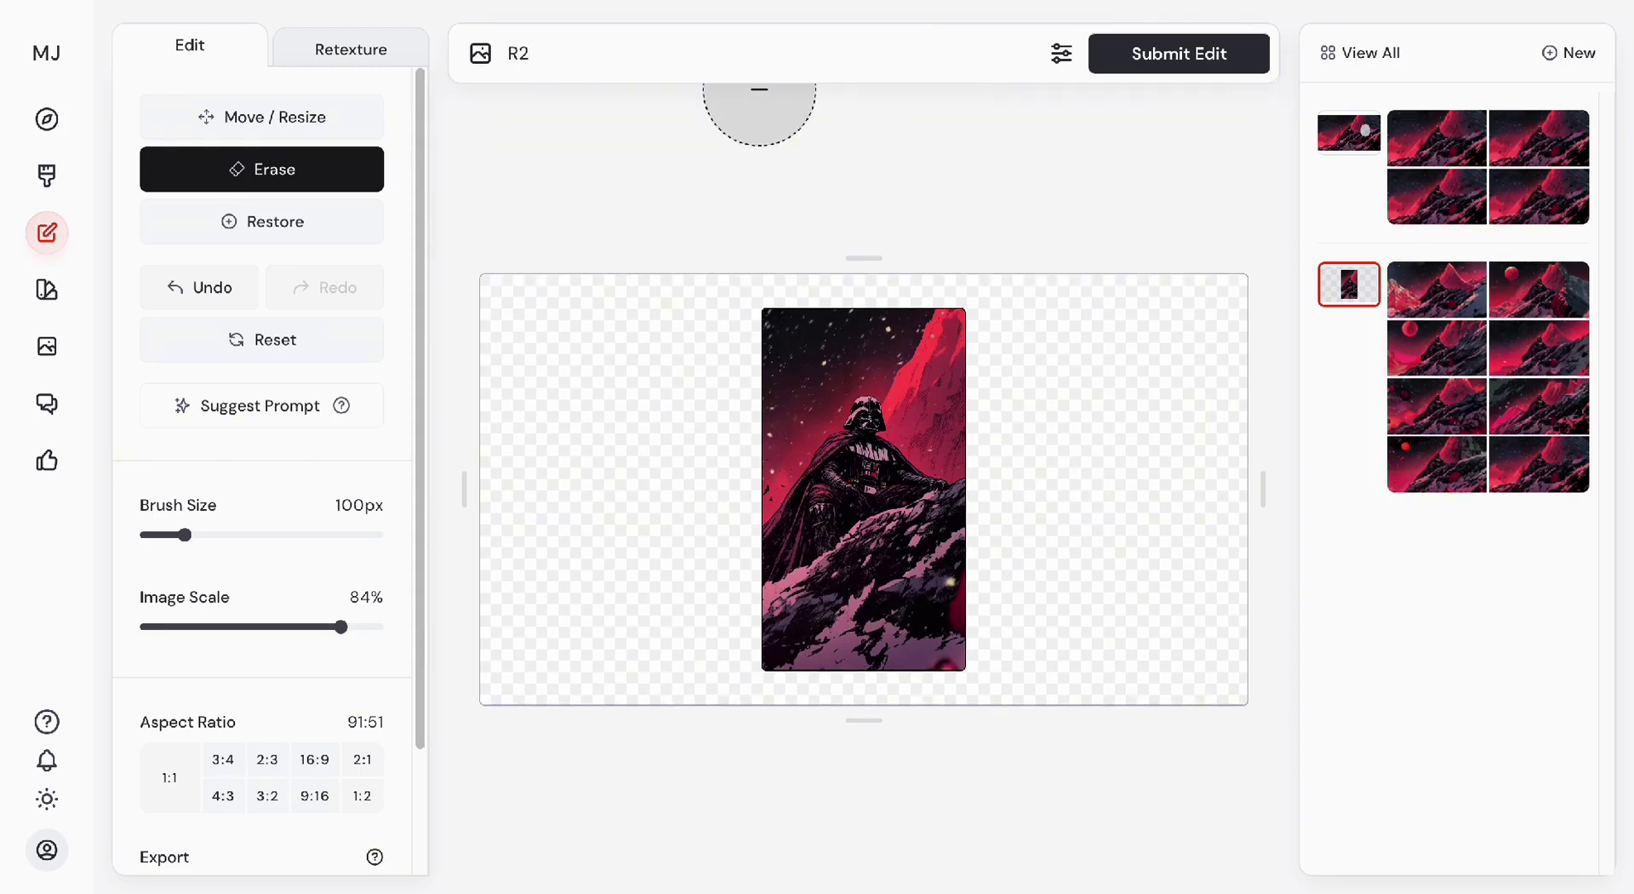
pyautogui.click(1264, 56)
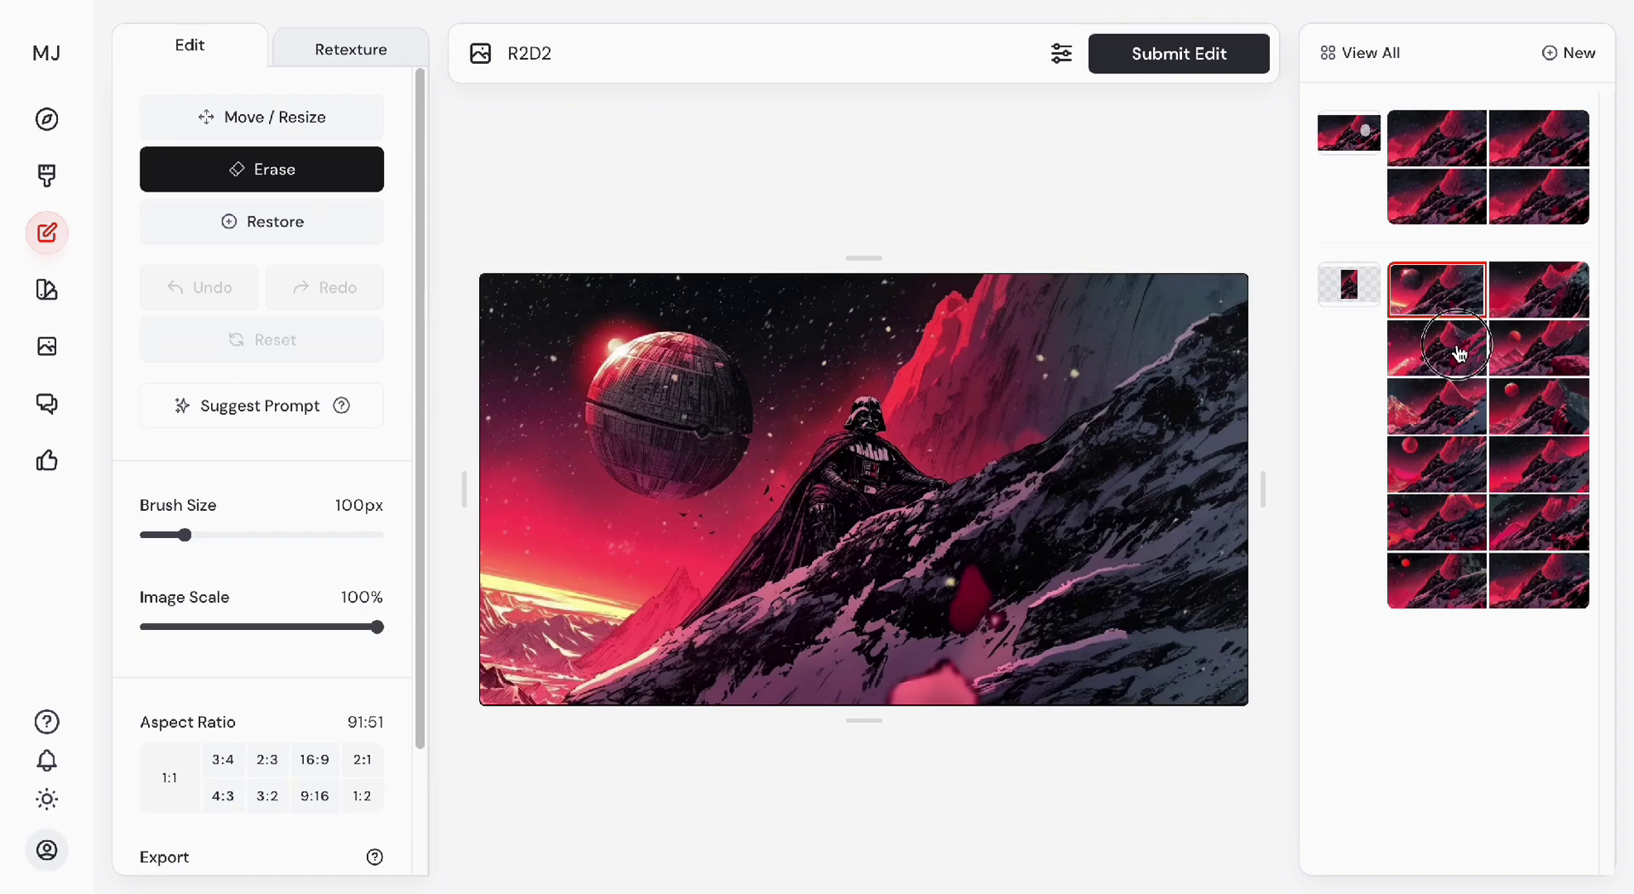
# Examine the new variations of the wide canvas expanded with the prompt "R2D2".
pyautogui.click(1534, 333)
pyautogui.click(1545, 303)
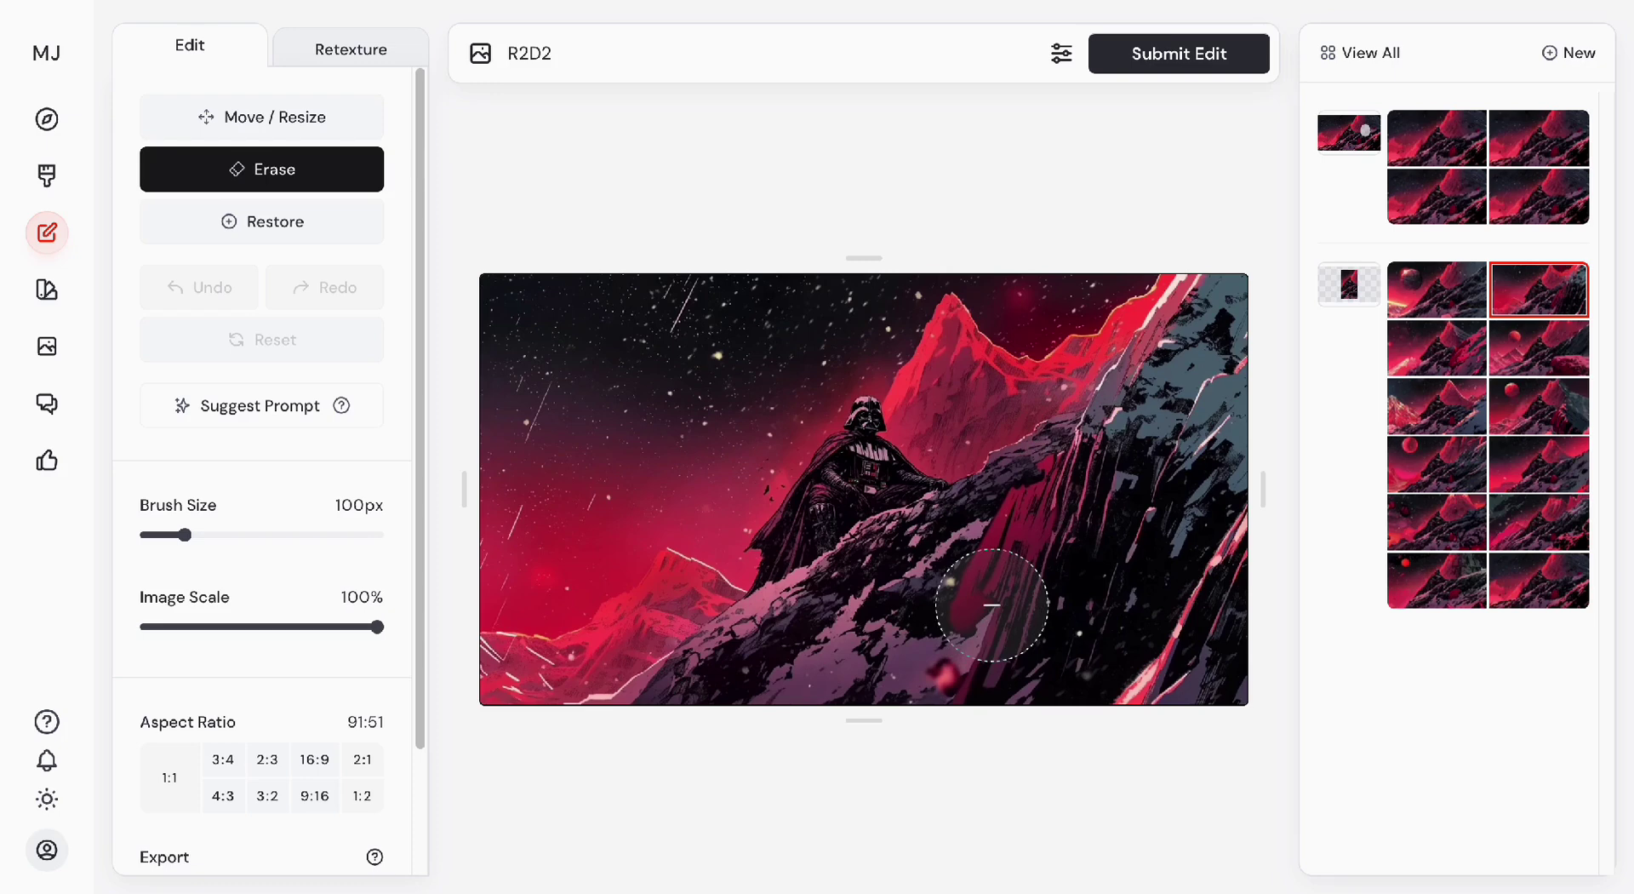
# Start a new edit with the uploaded photo of an open hand over a laptop.
pyautogui.click(1554, 79)
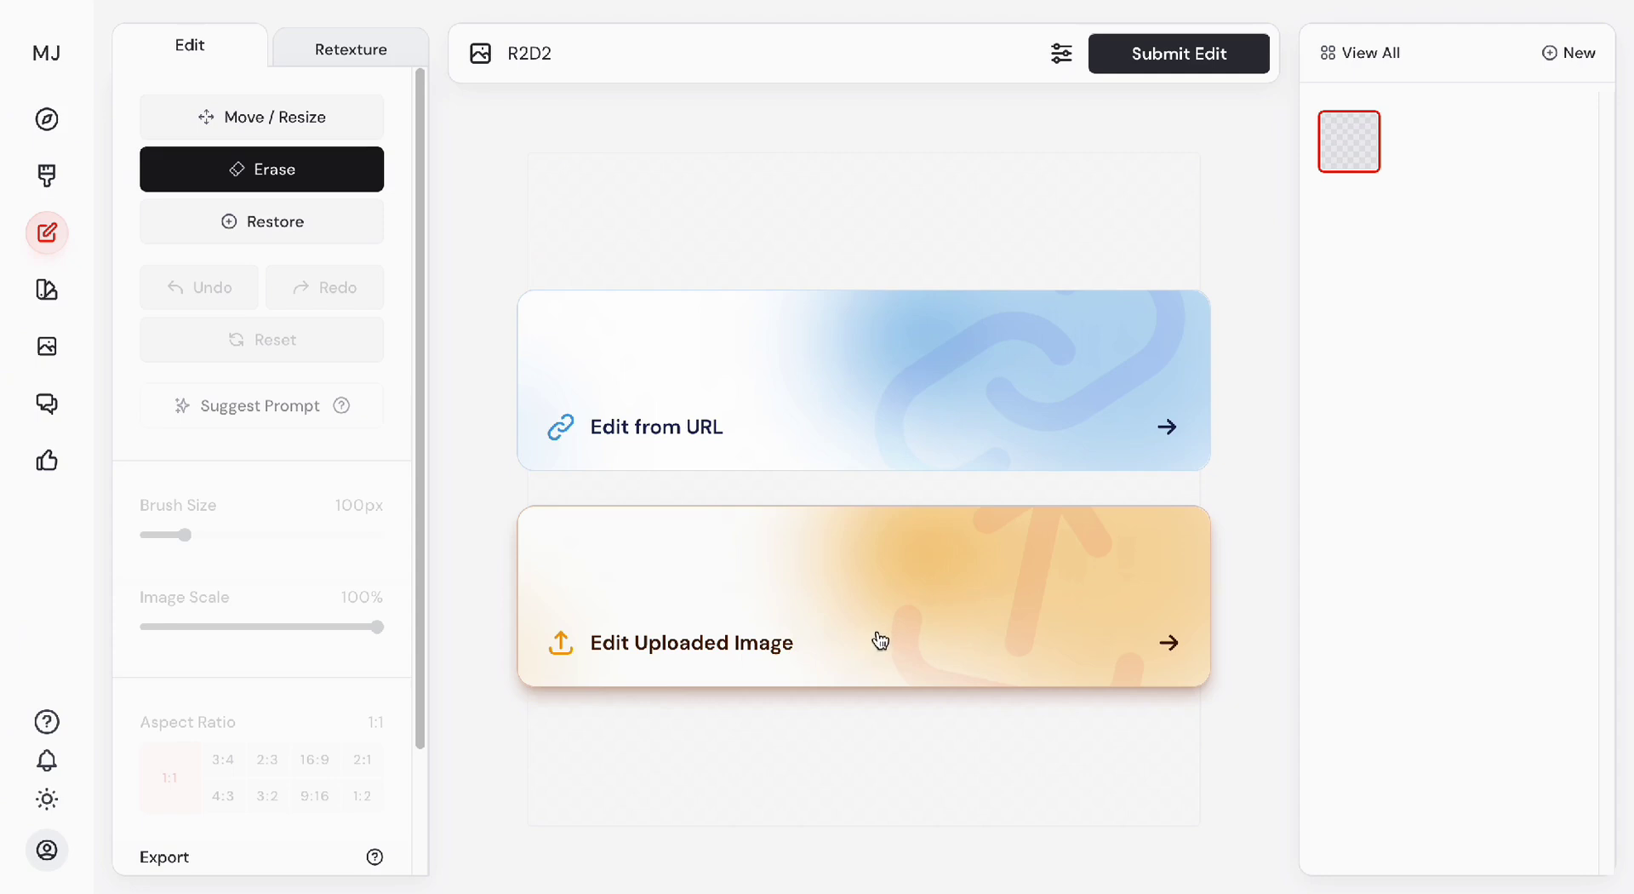
pyautogui.click(798, 603)
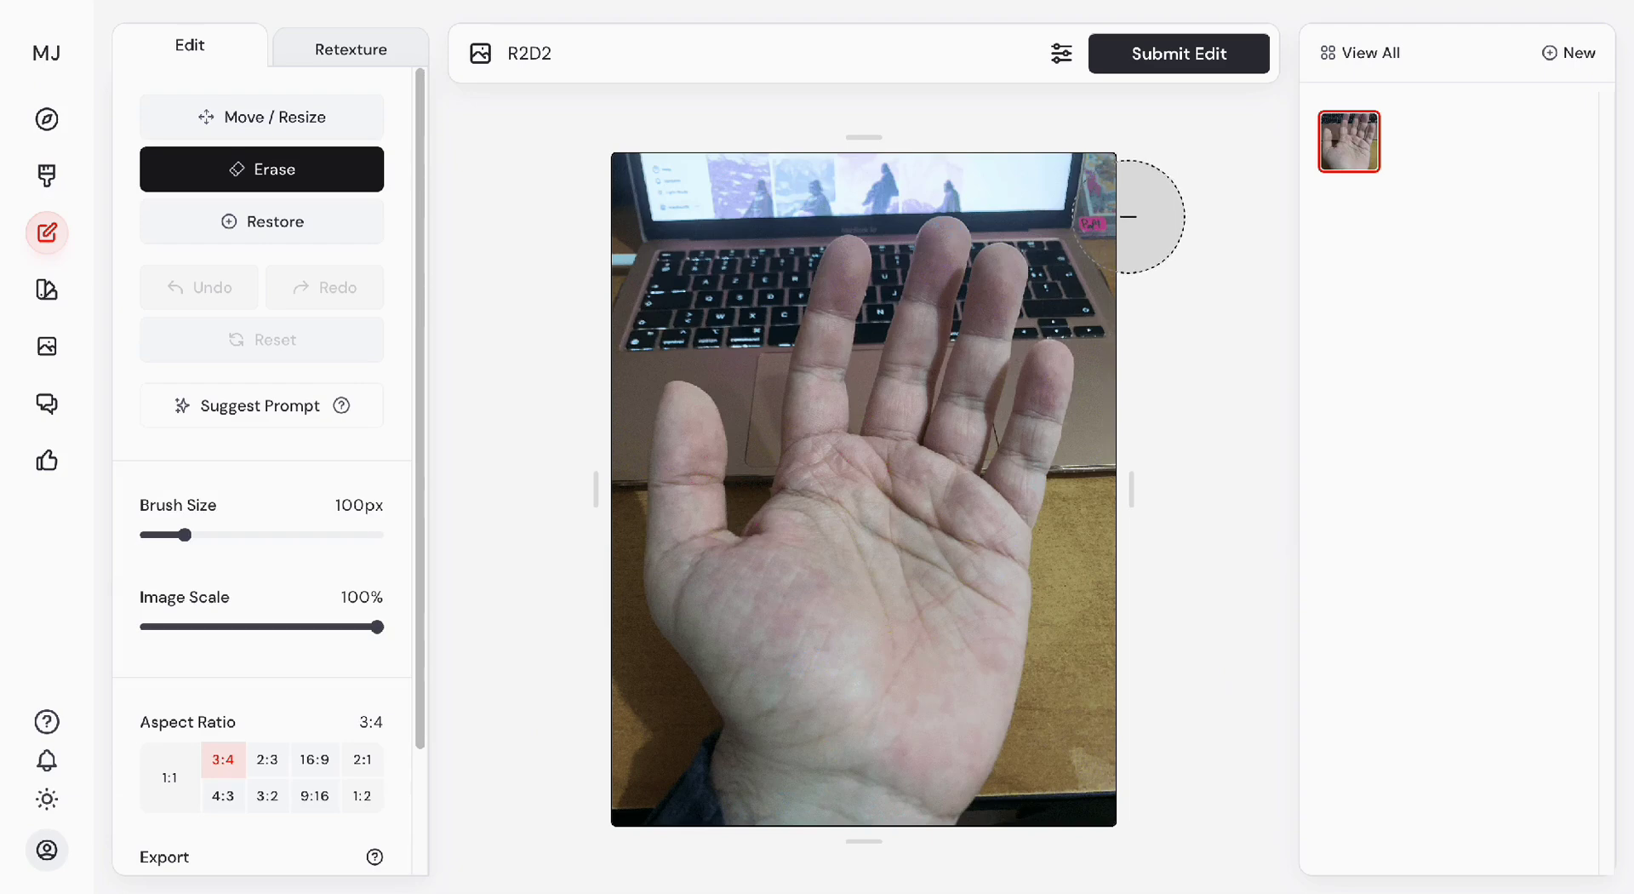
# Erase the pink tag beside the laptop screen and submit the edit with the prompt "delete".
pyautogui.click(1125, 213)
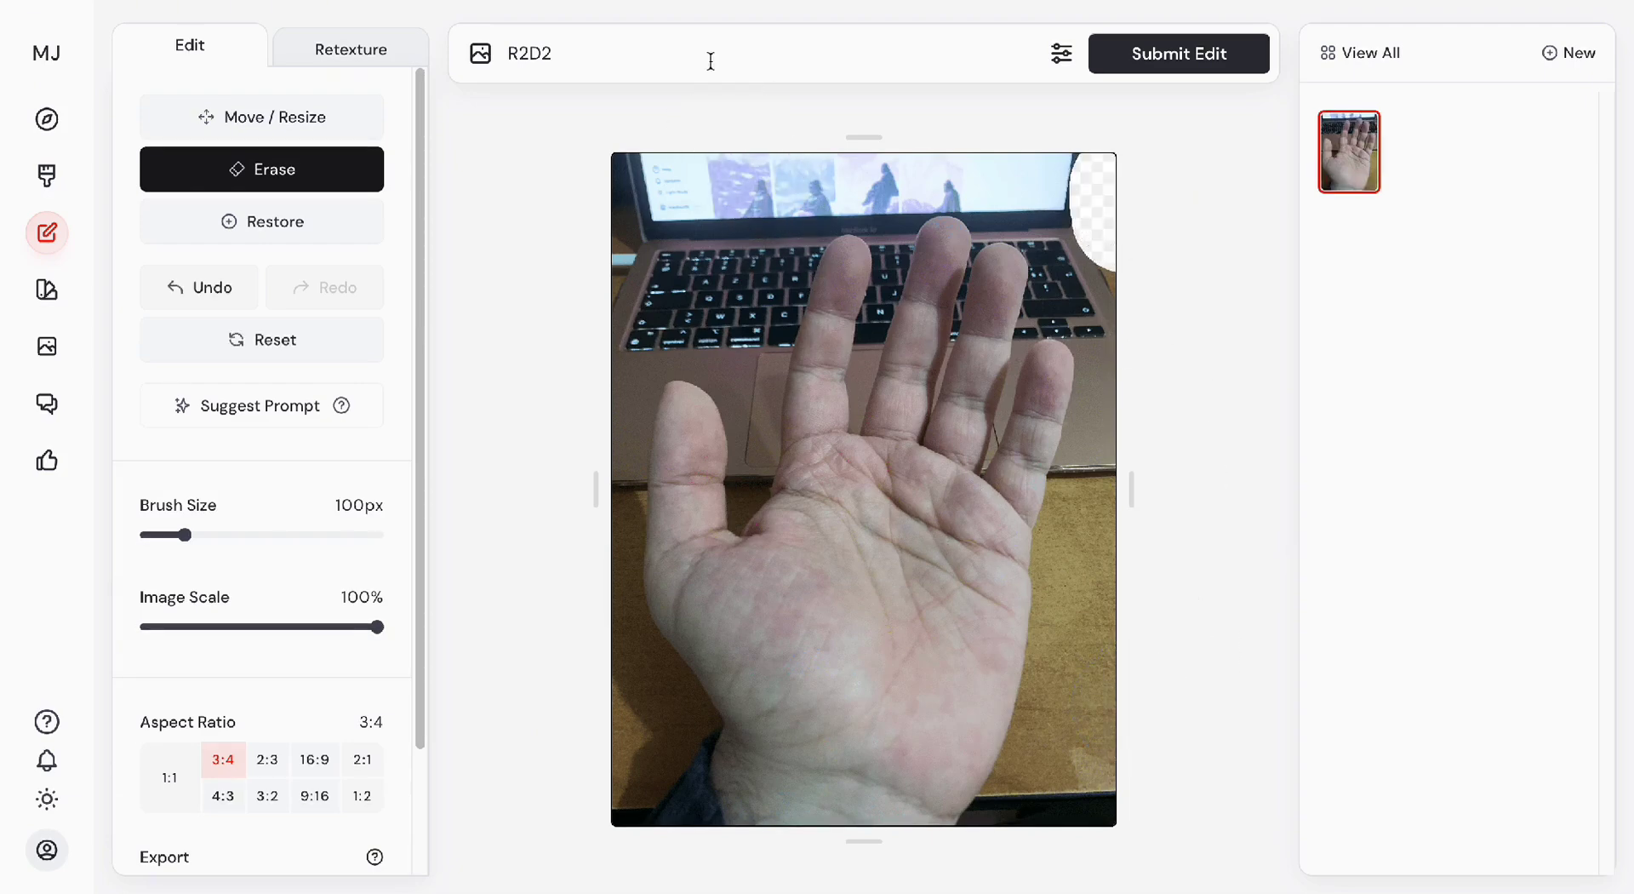
pyautogui.hotkey('ctrl', 'a')
pyautogui.write('delete')
pyautogui.click(1219, 68)
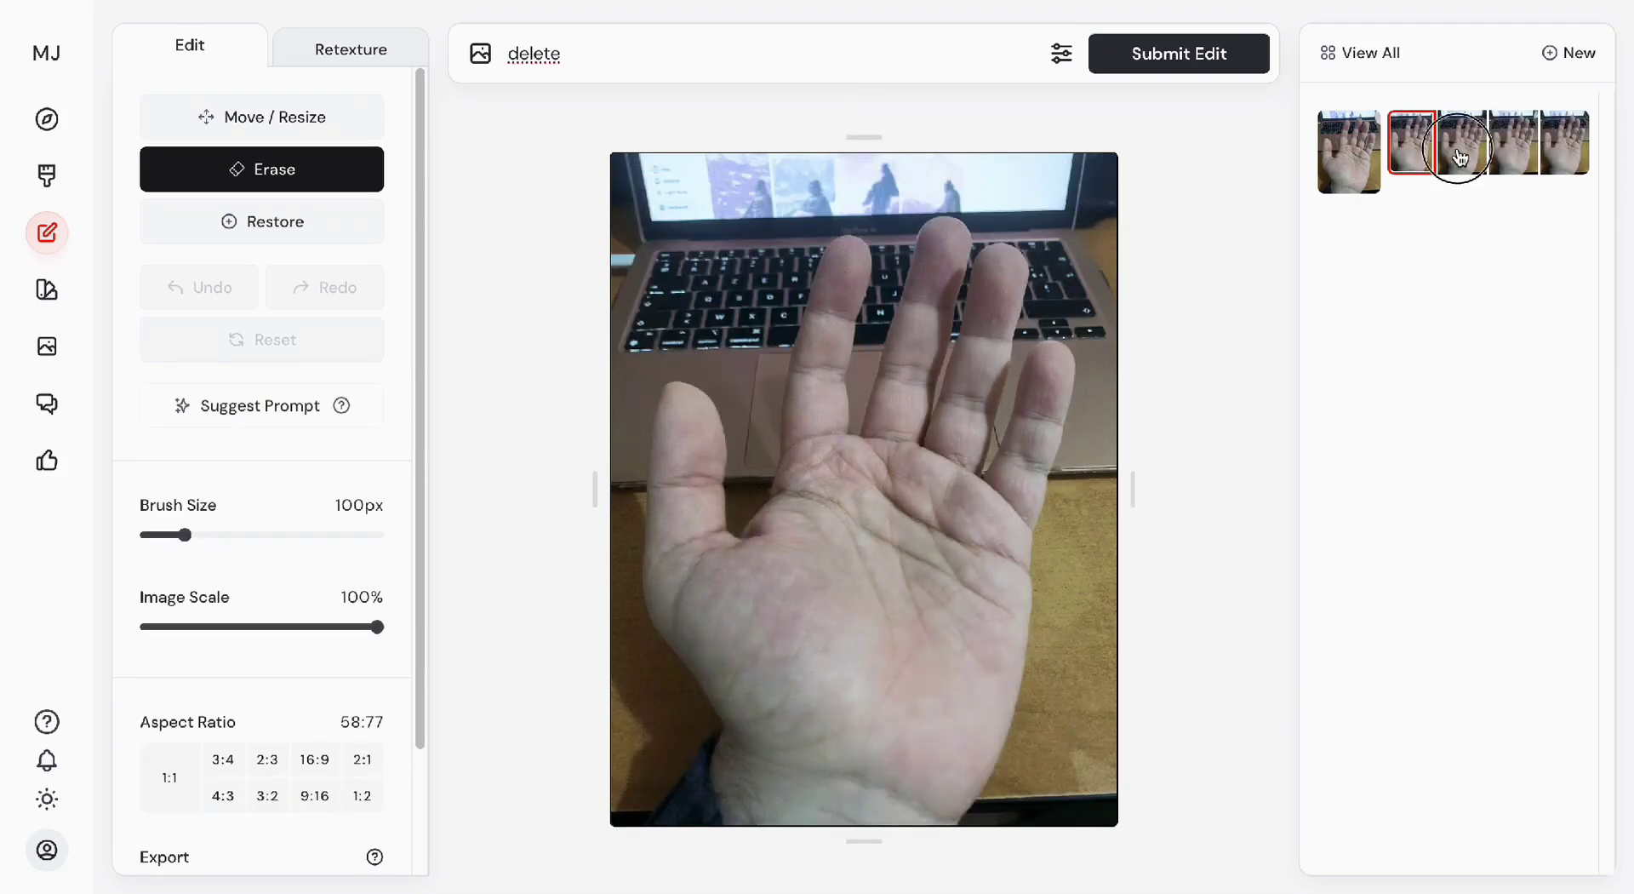
# Compare the variations of the hand photo with the tag erased and select the second one.
pyautogui.click(1488, 153)
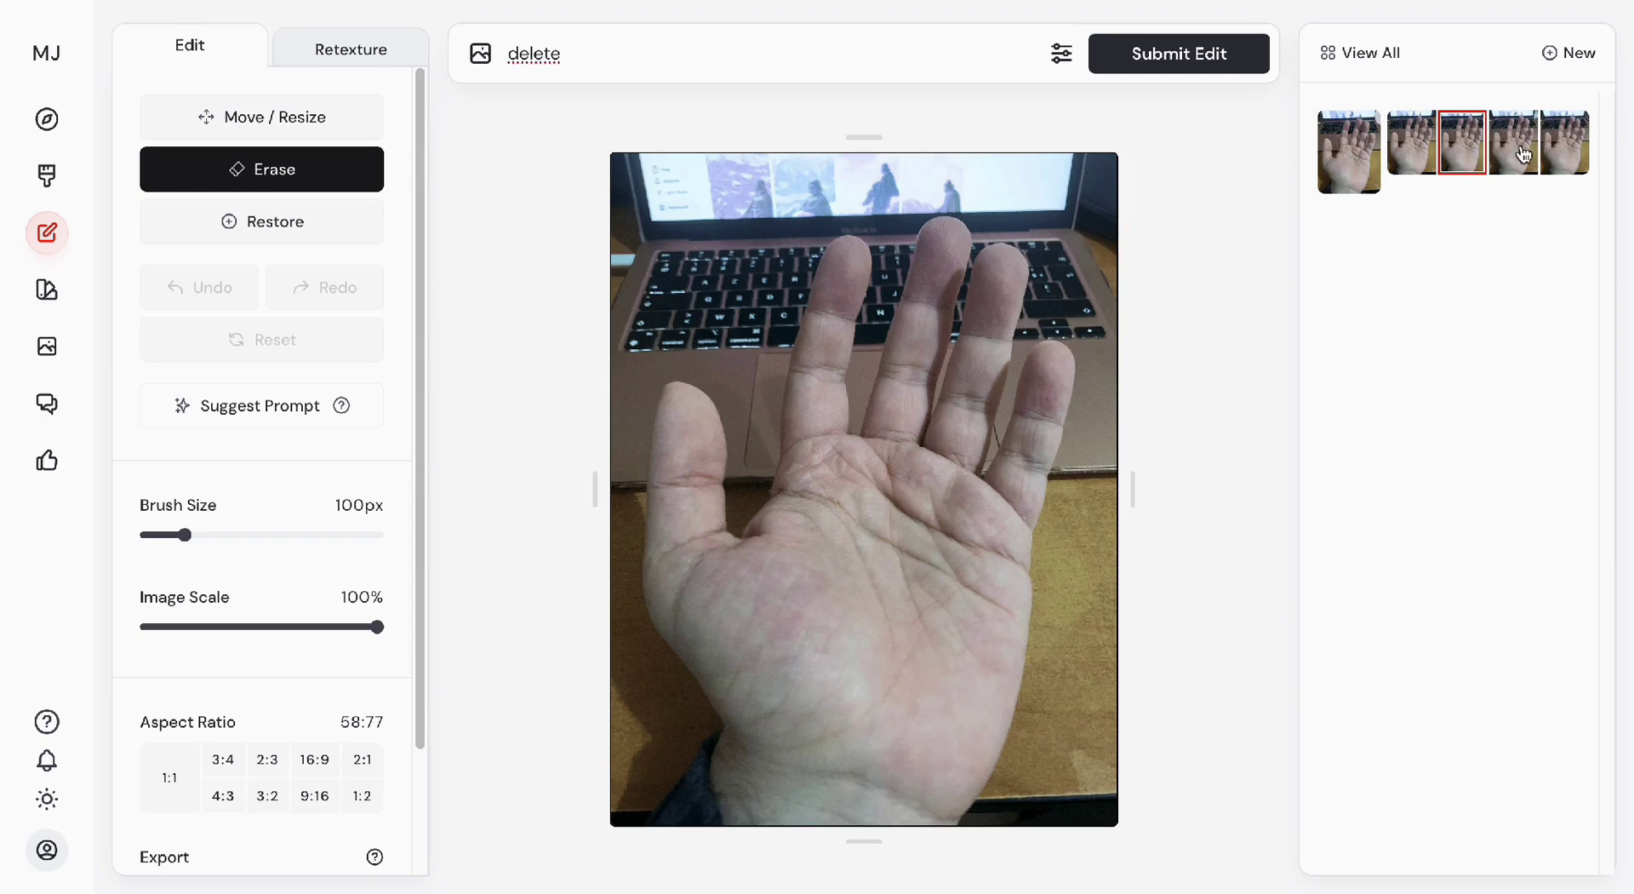
pyautogui.click(1515, 151)
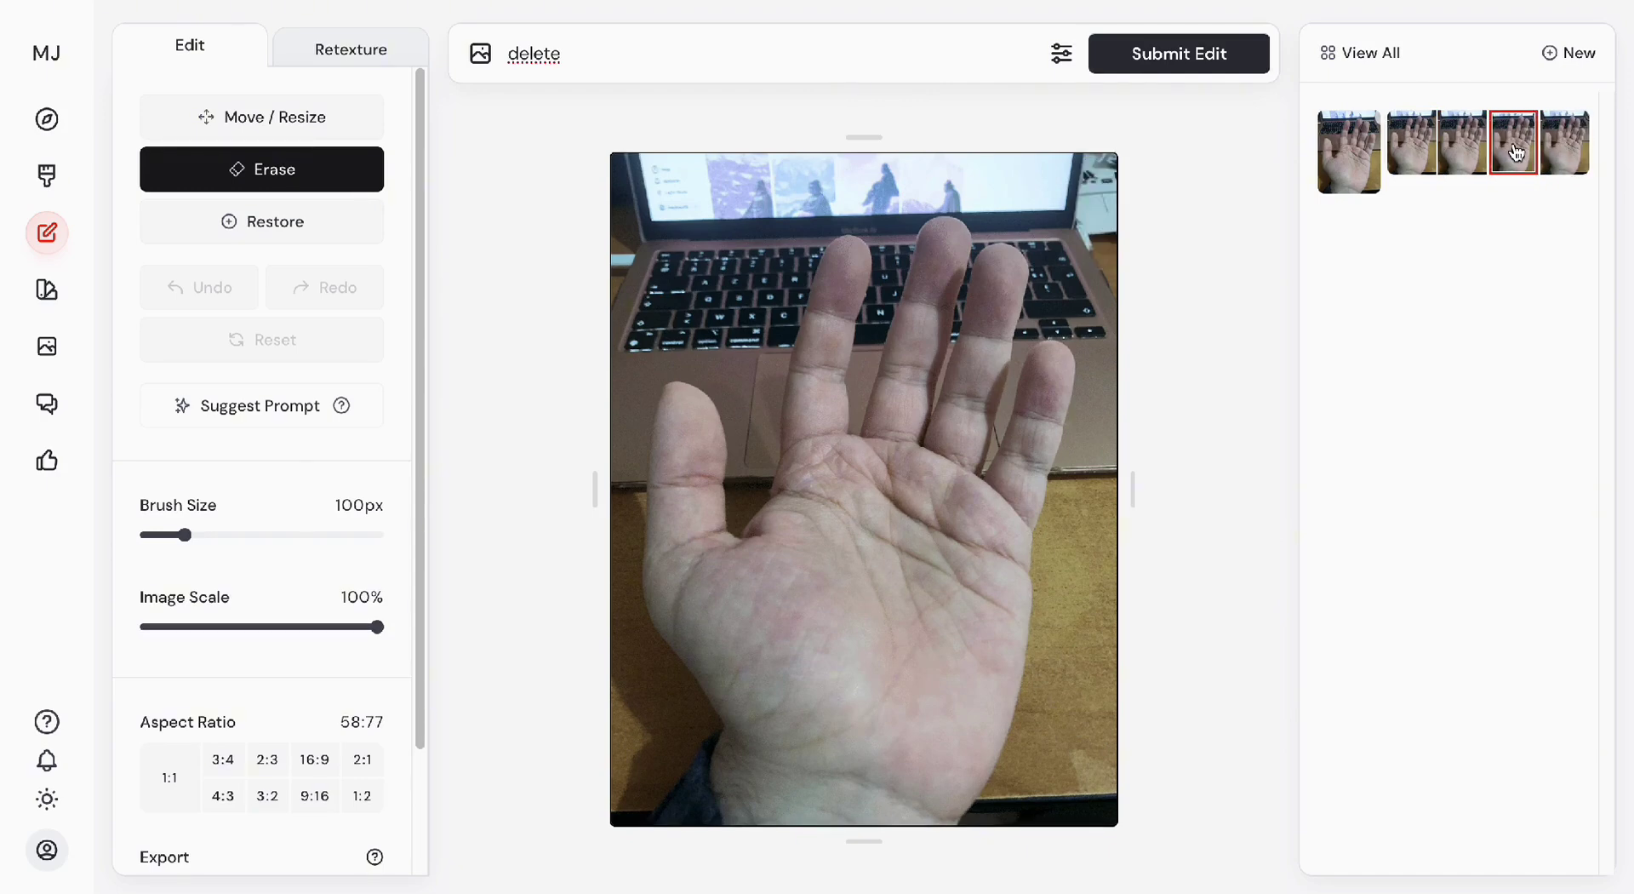
pyautogui.click(1475, 154)
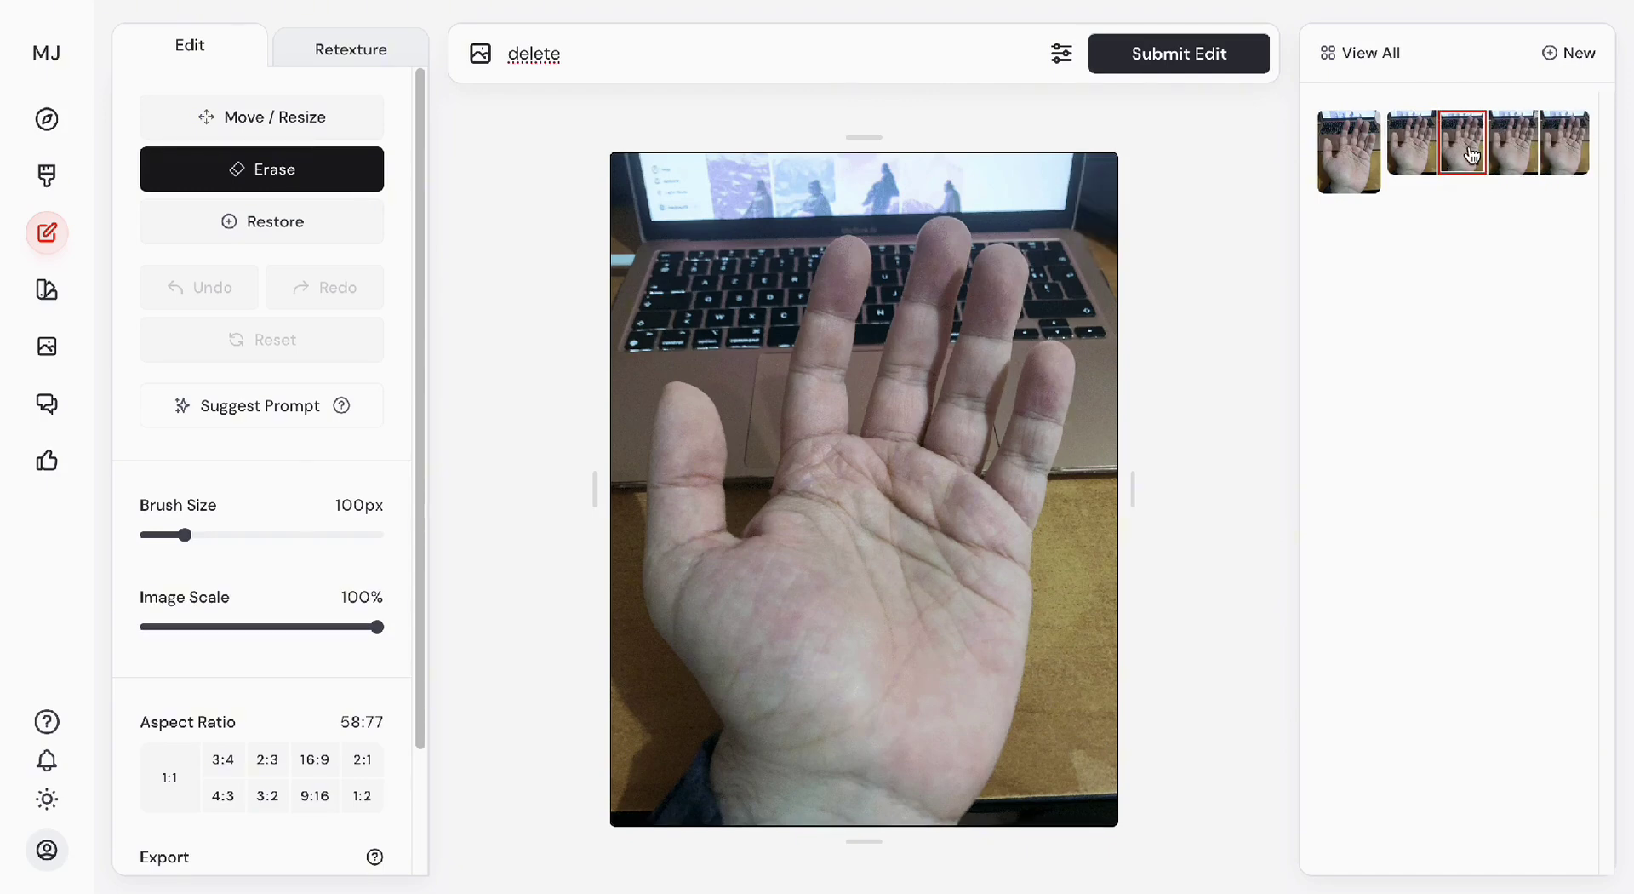
# Expand the canvas to 9:16 with the image scaled to 85% and submit the edit with the prompt "complete".
pyautogui.click(307, 798)
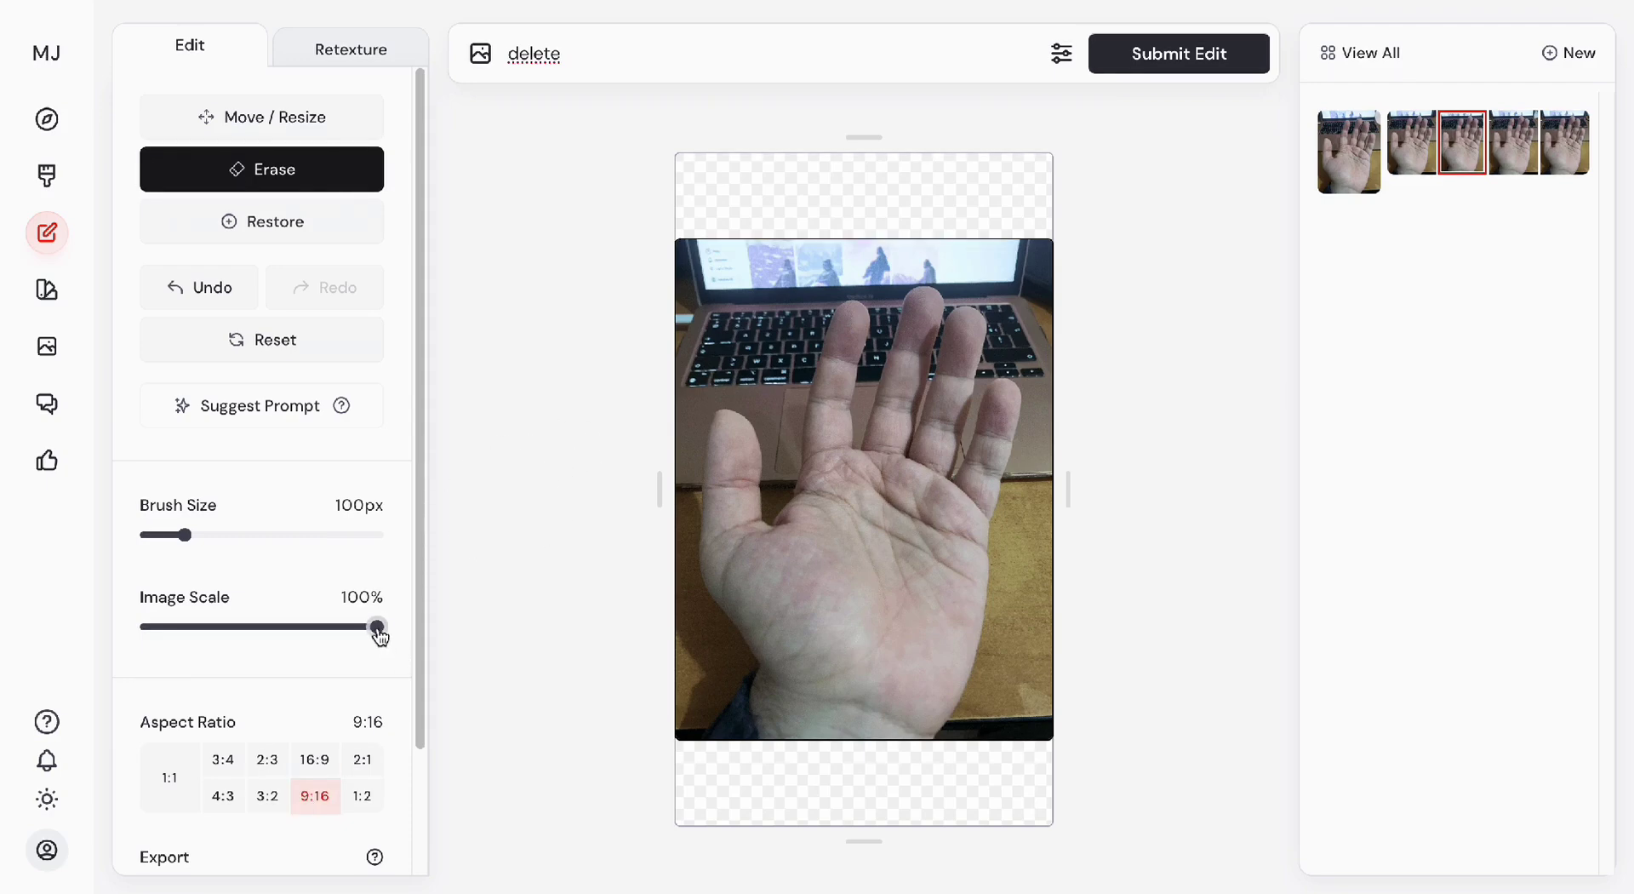
pyautogui.moveTo(377, 626); pyautogui.dragTo(343, 627)
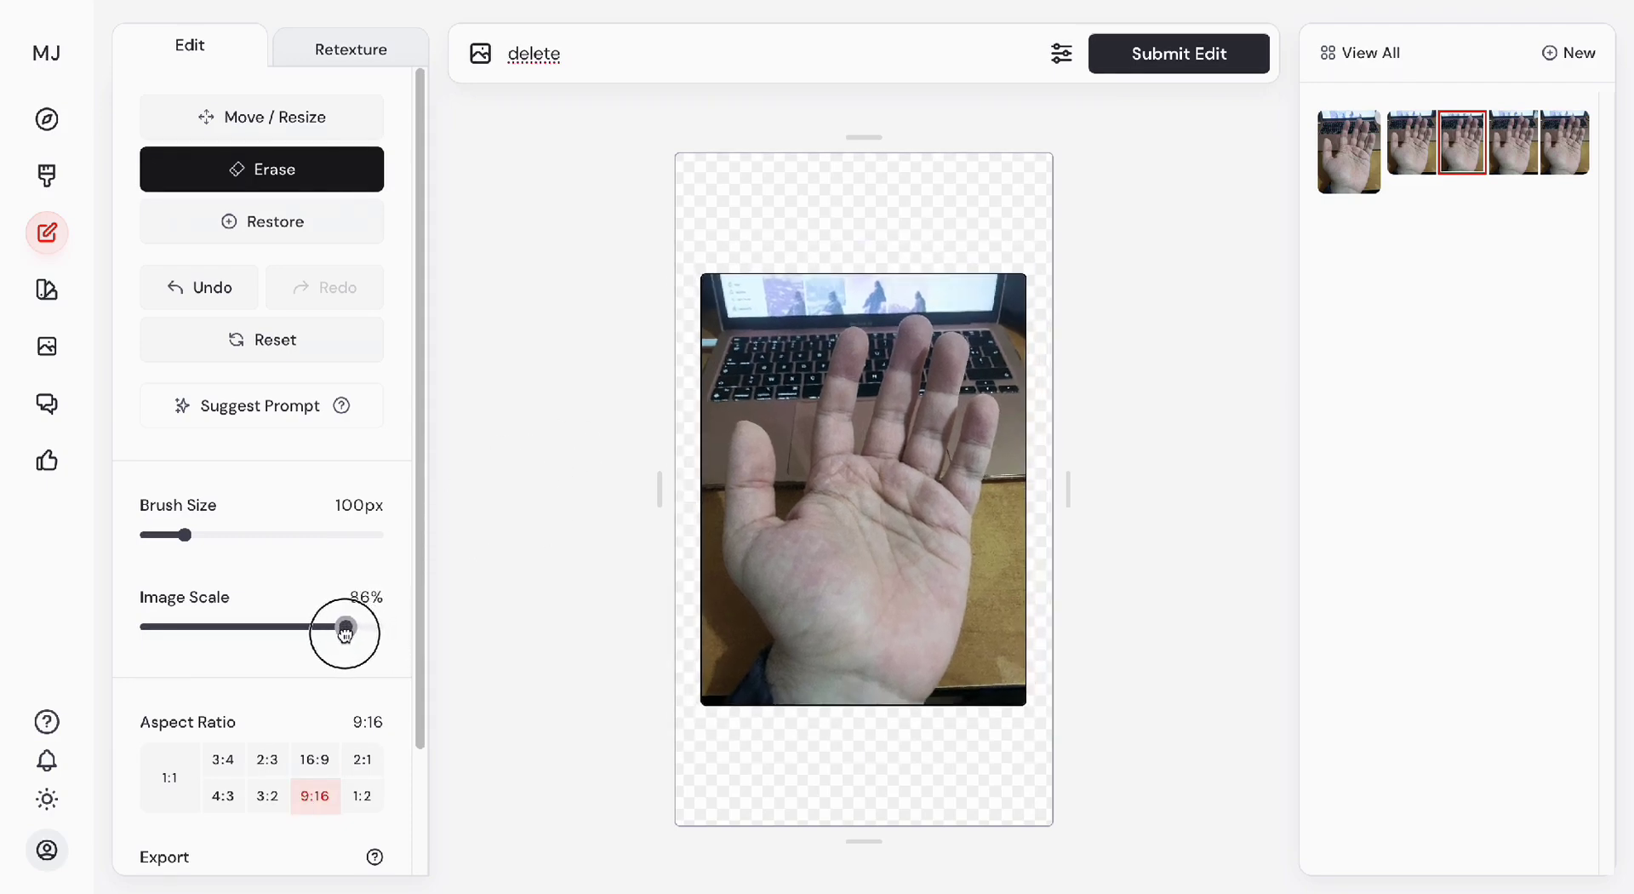
pyautogui.tripleClick(625, 59)
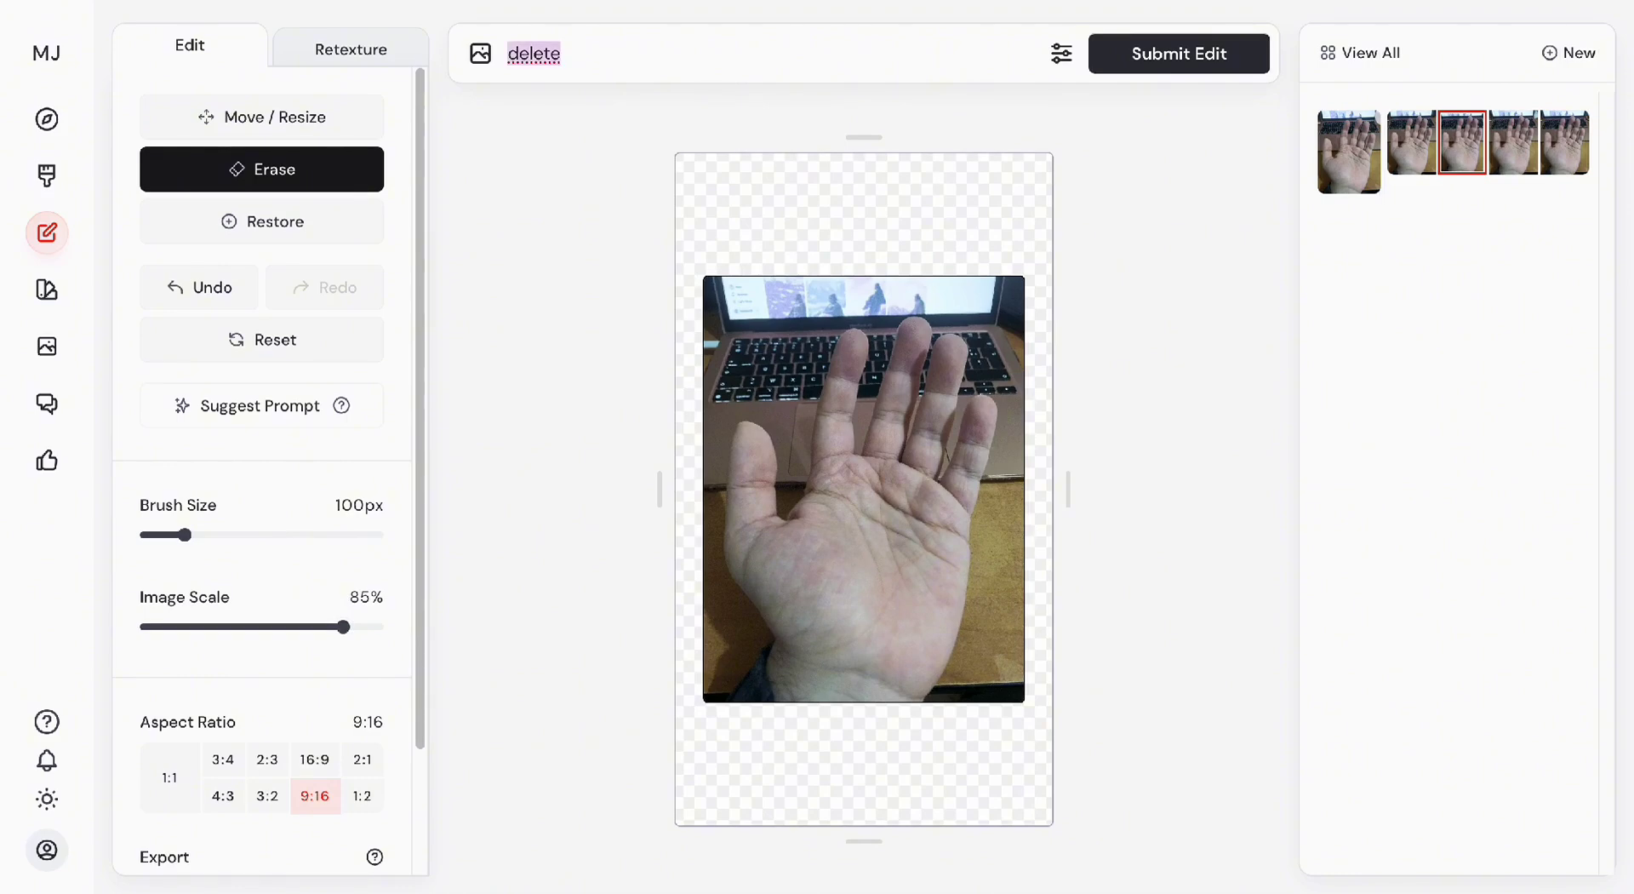
pyautogui.write('complete')
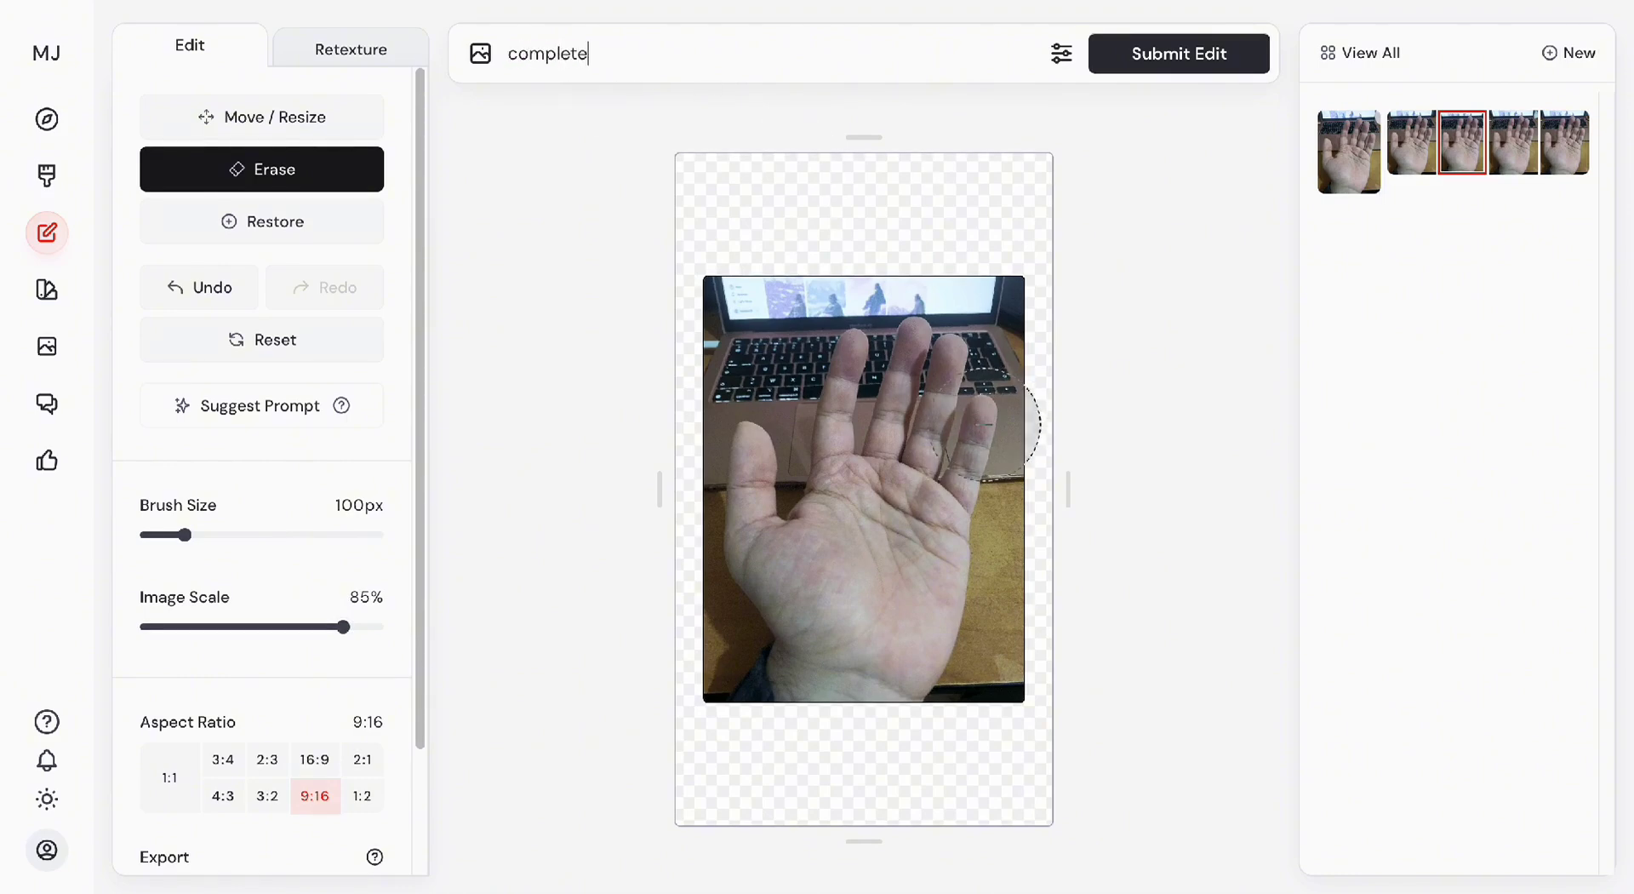
pyautogui.click(1202, 74)
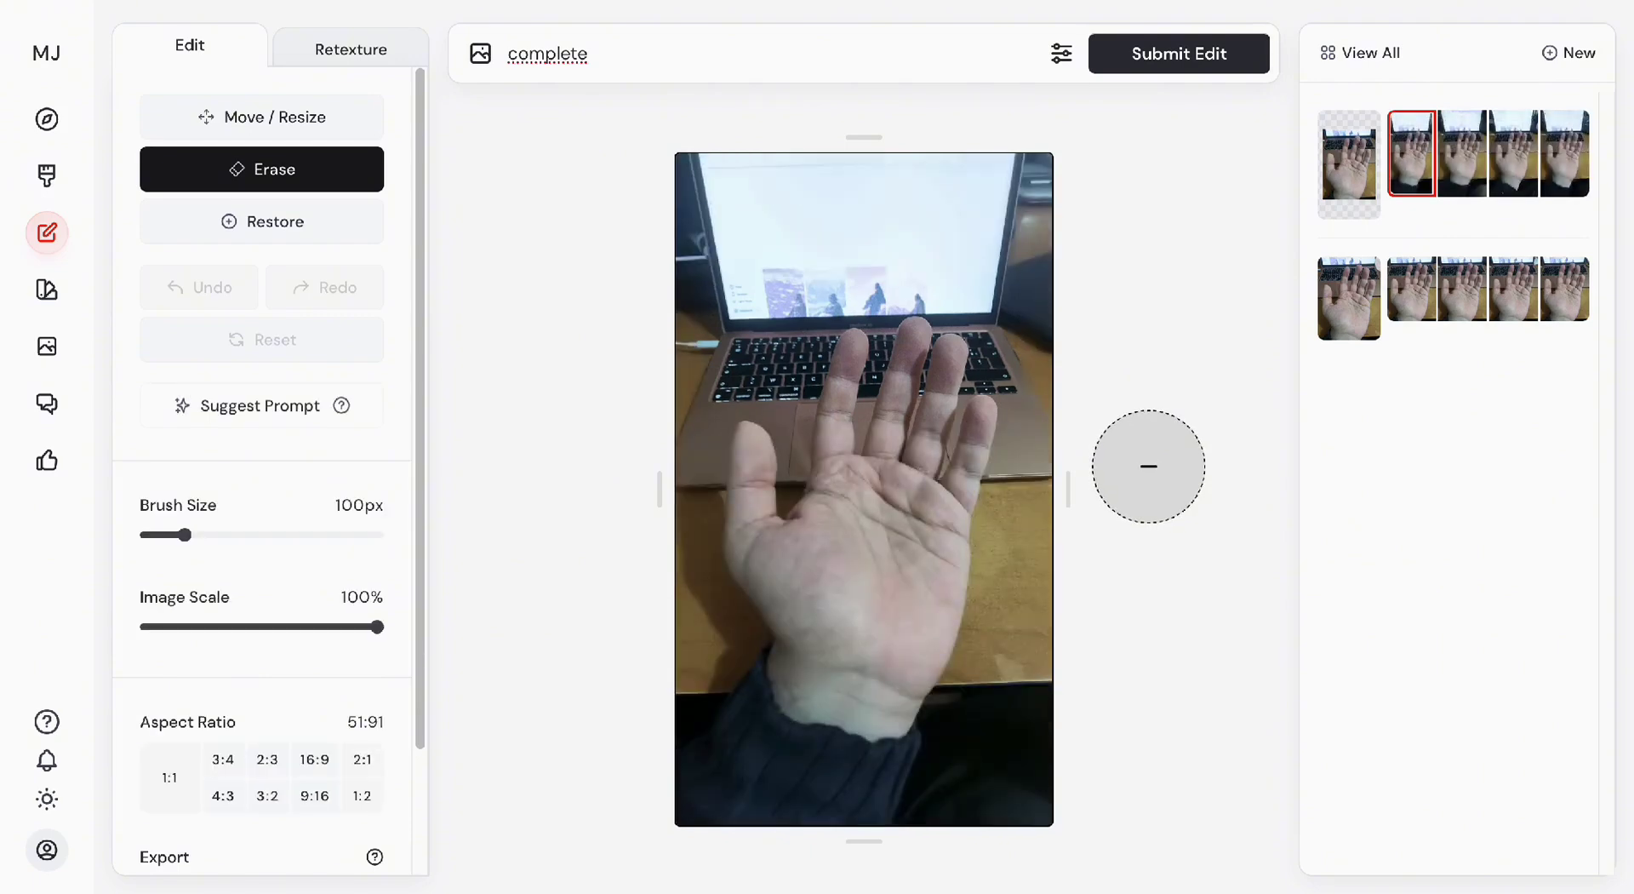
# Compare the variations of the photo expanded to 9:16 and select the third one.
pyautogui.click(1466, 174)
pyautogui.click(1502, 173)
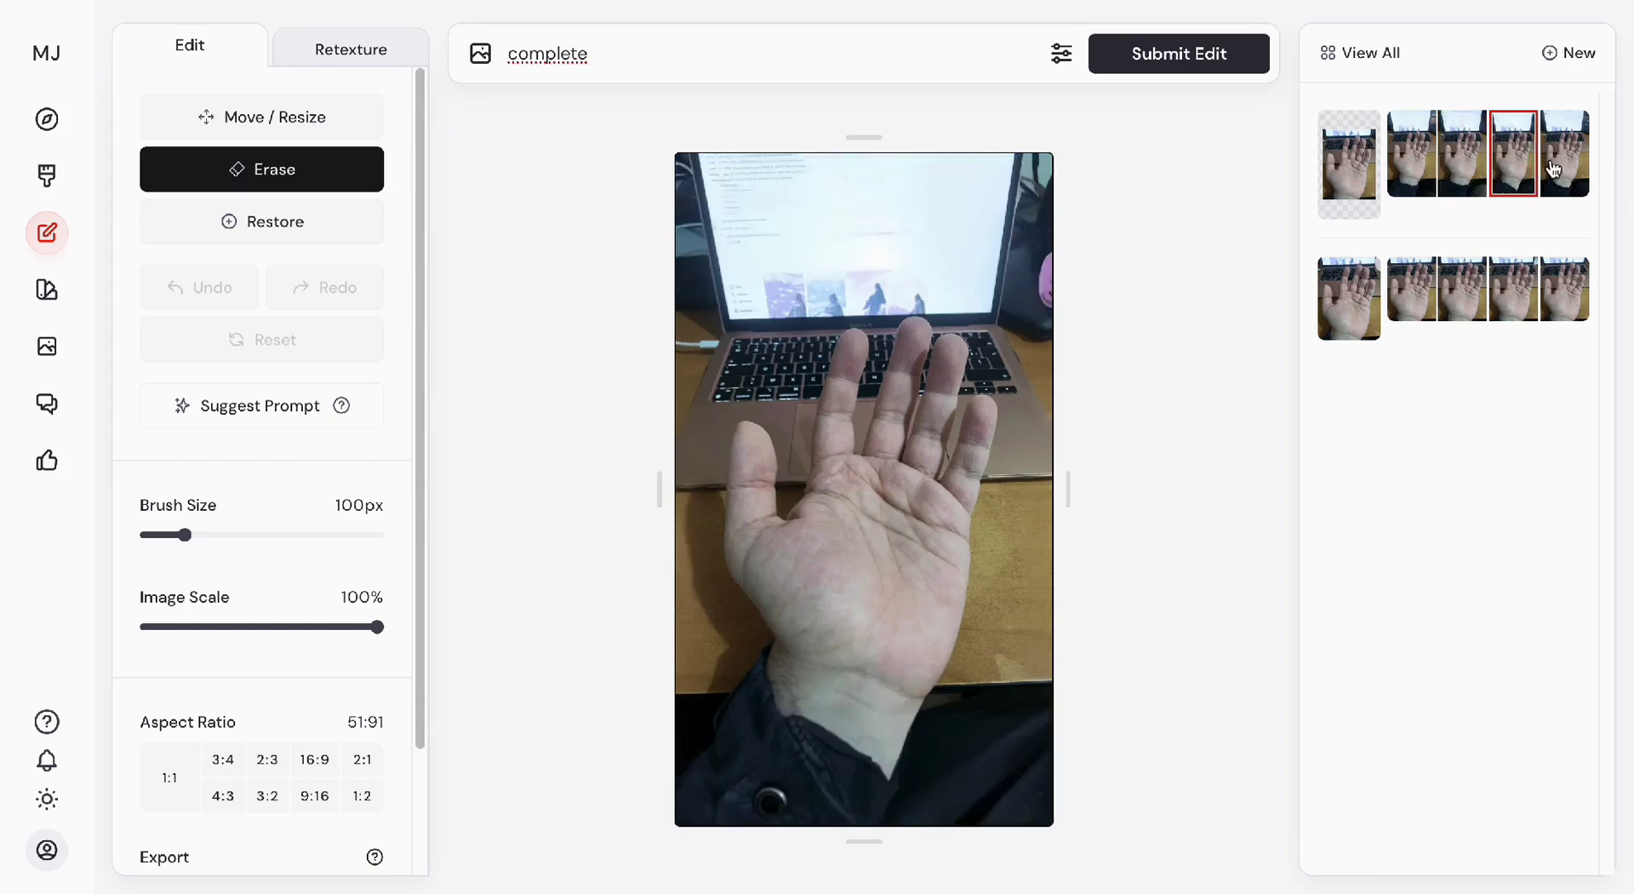
pyautogui.click(1553, 168)
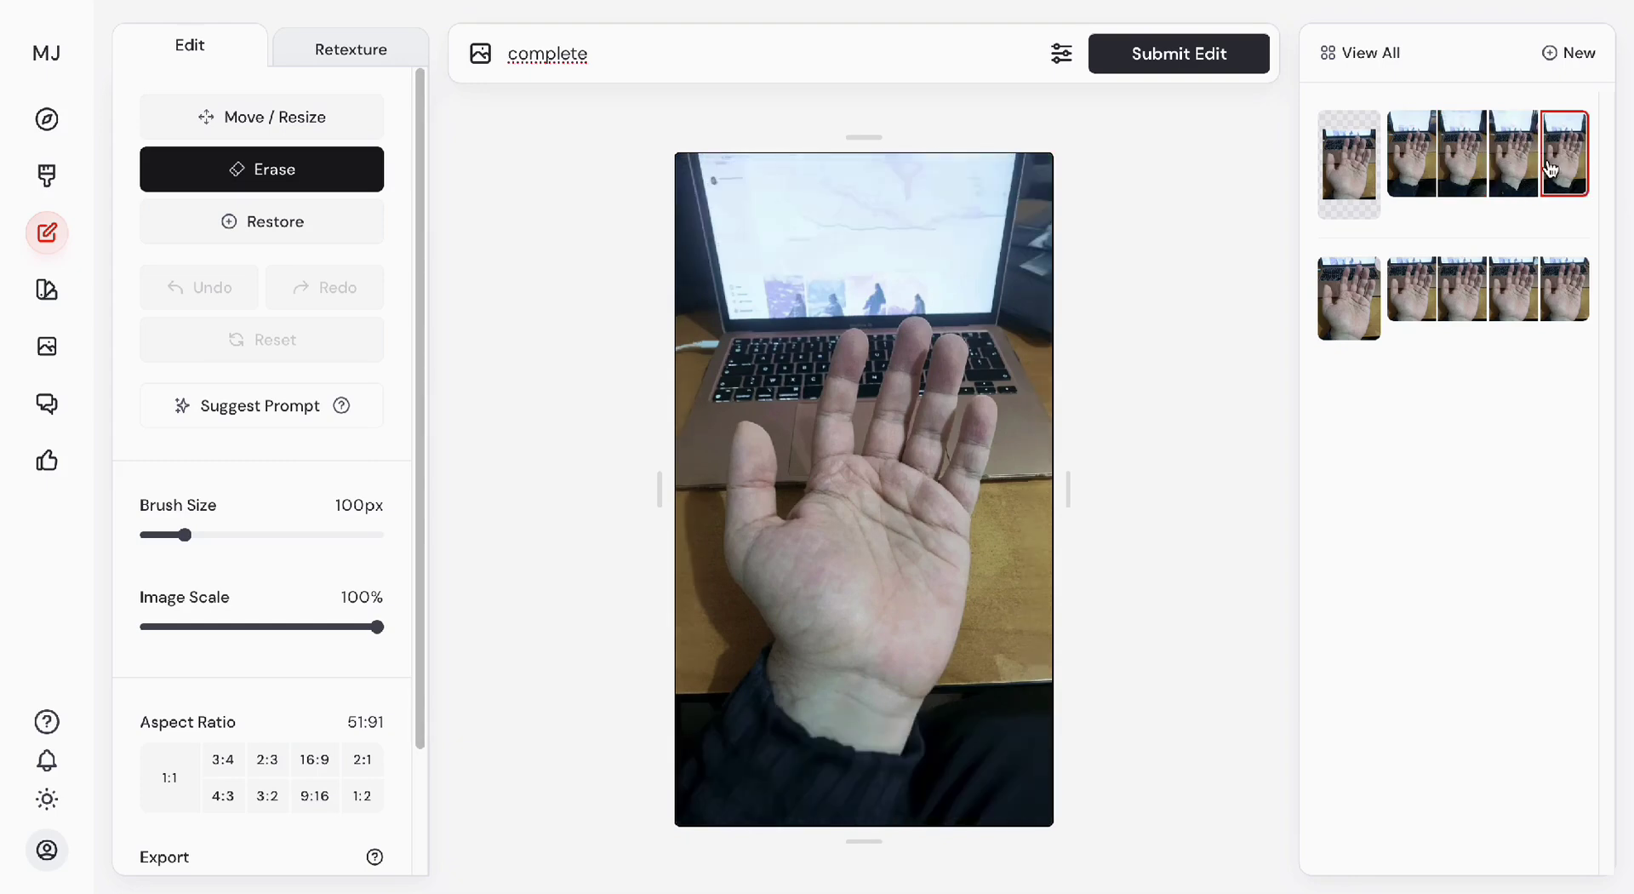
pyautogui.click(1520, 169)
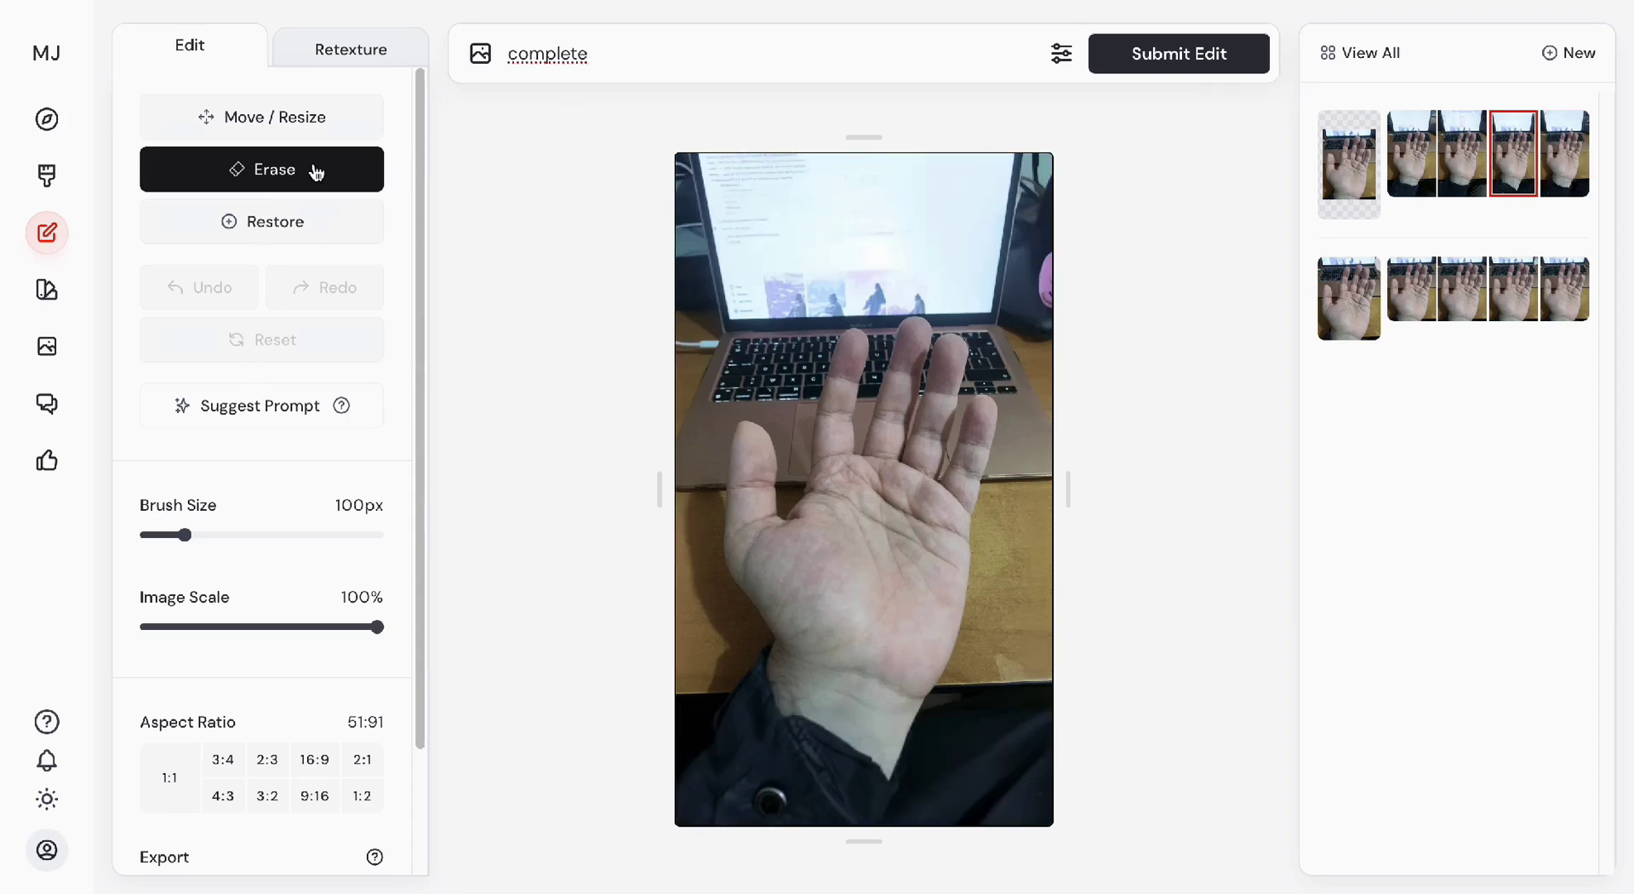
# Reduce the brush size to 30px and erase a strip across the photo's top edge.
pyautogui.moveTo(192, 533); pyautogui.dragTo(141, 534)
pyautogui.click(177, 534)
pyautogui.click(172, 535)
pyautogui.moveTo(171, 537); pyautogui.dragTo(149, 535)
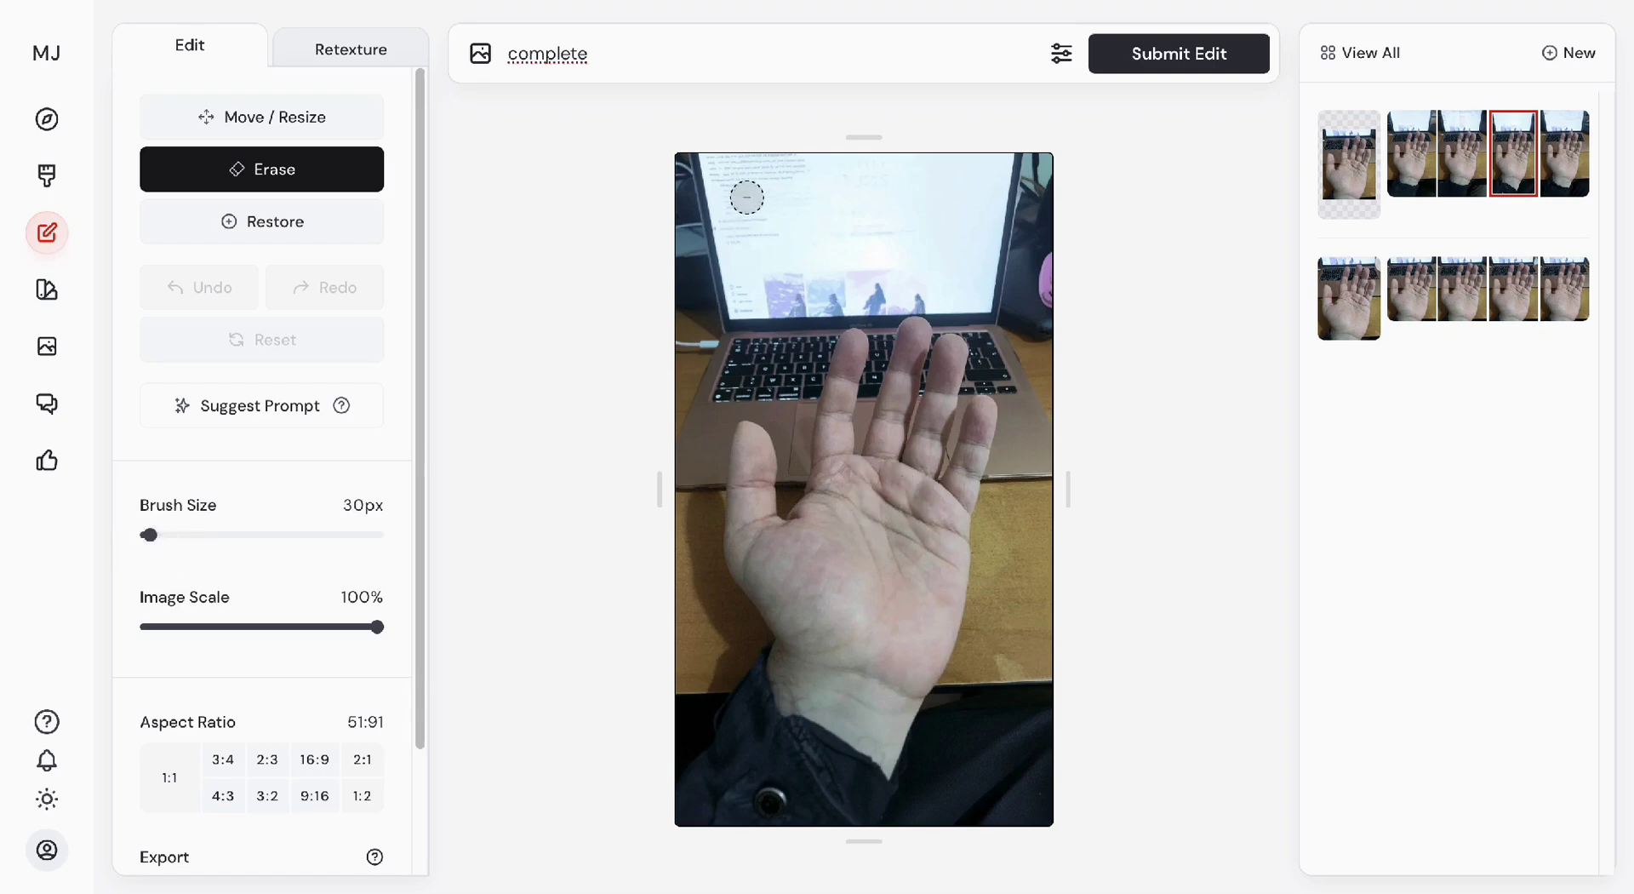
pyautogui.click(693, 171)
pyautogui.moveTo(692, 170)
pyautogui.mouseDown()
pyautogui.moveTo(1060, 168)
pyautogui.moveTo(649, 171)
pyautogui.mouseUp()
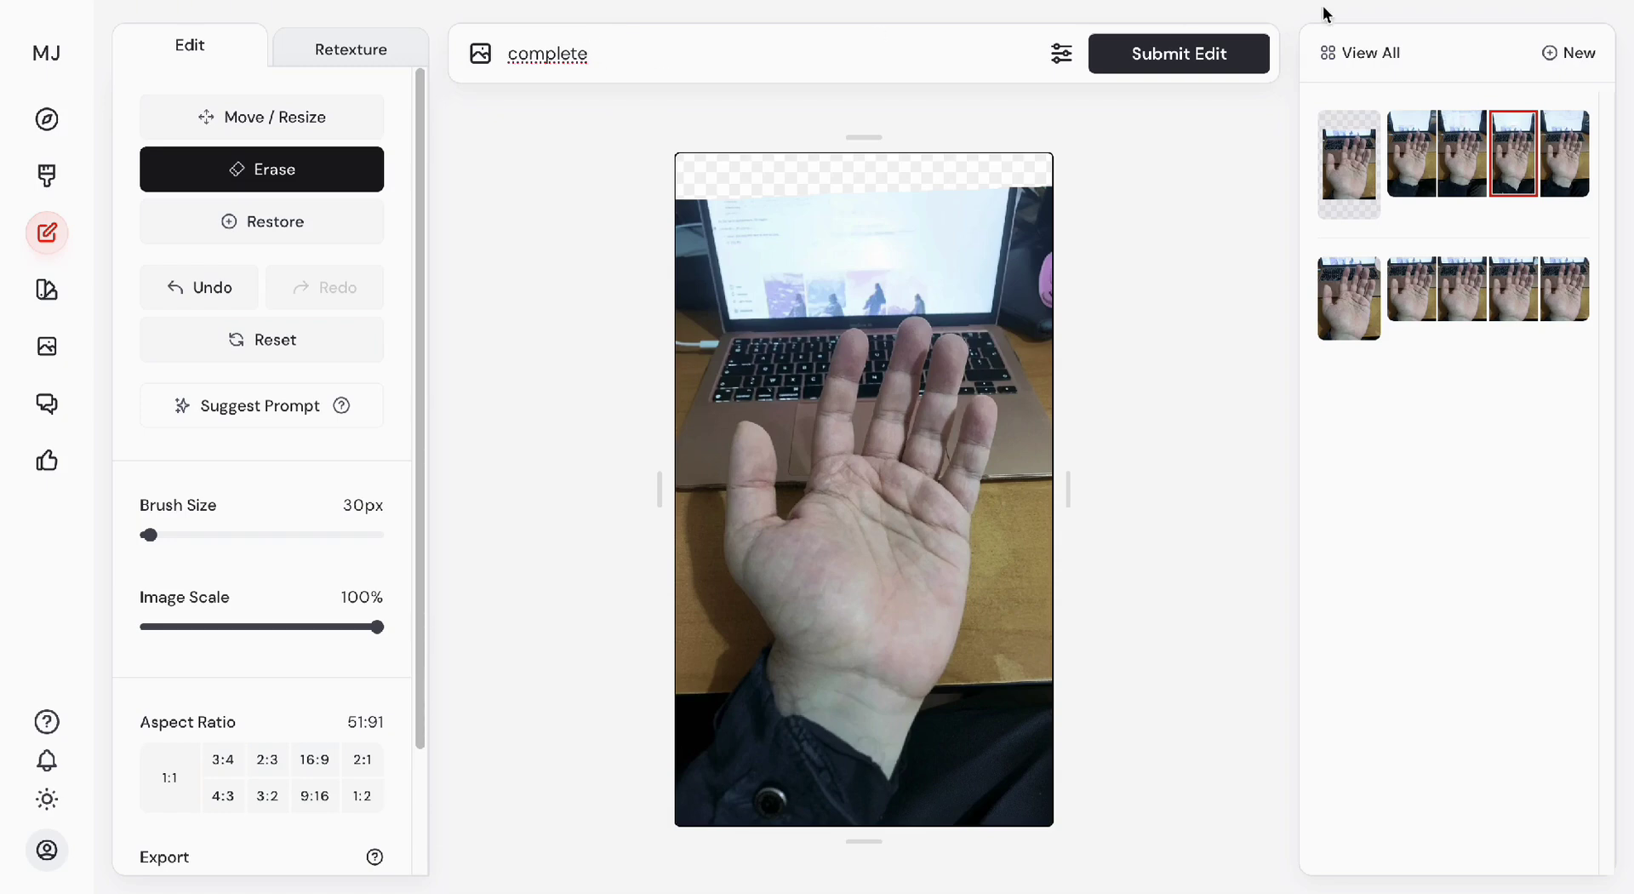
# Replace the prompt with "delete" and submit the edit of the erased top strip.
pyautogui.tripleClick(855, 65)
pyautogui.write('del')
pyautogui.click(1253, 53)
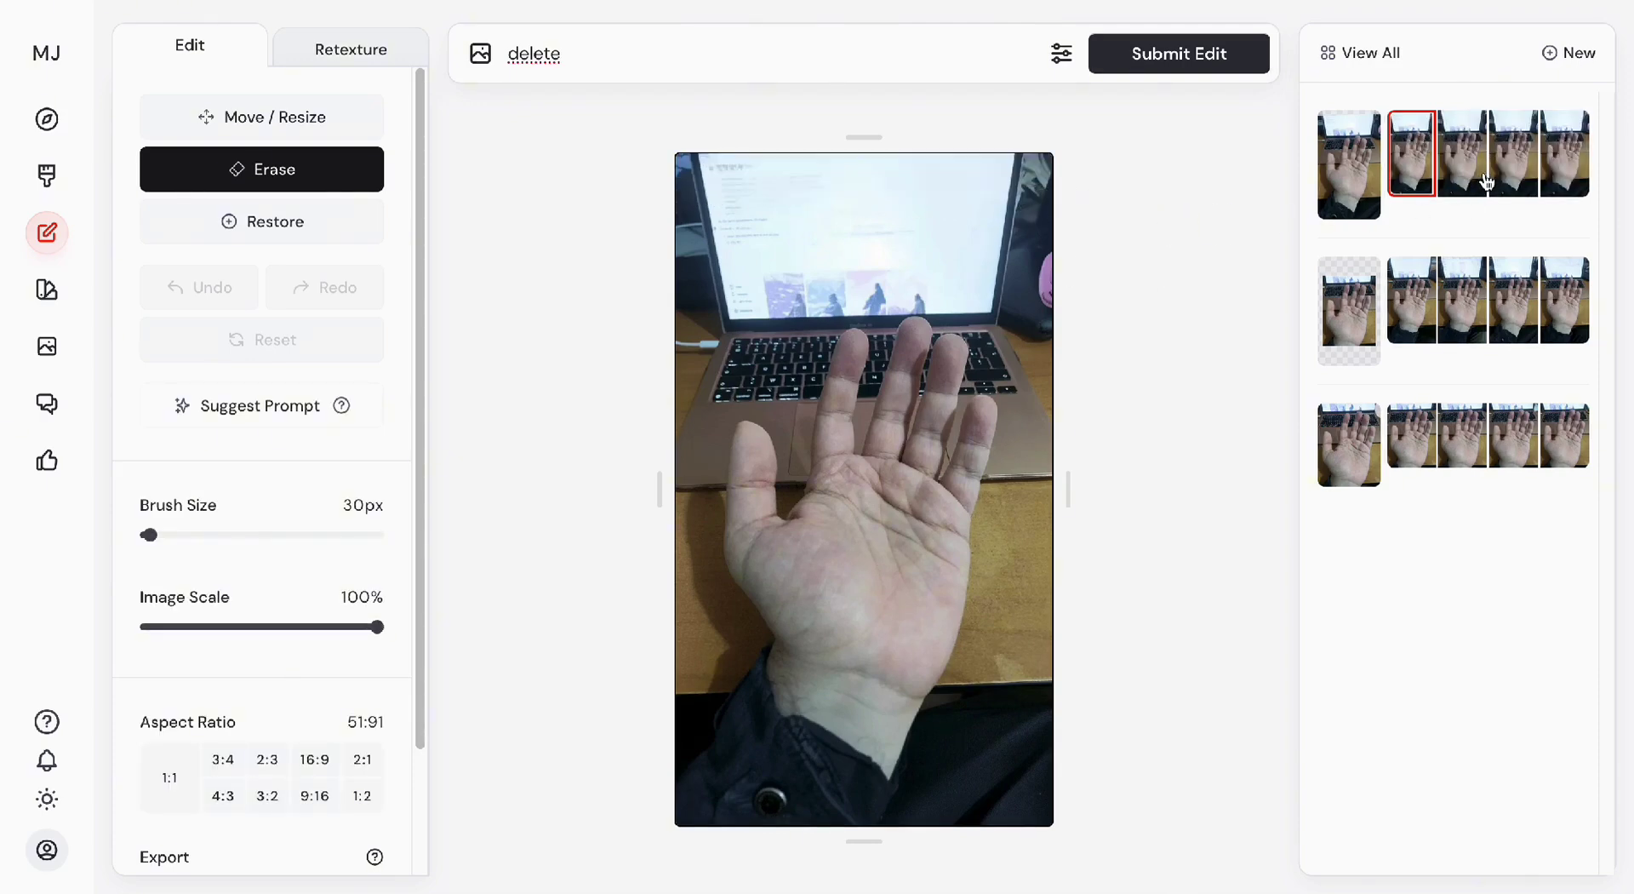
# Compare the variations with the regenerated top strip and select the third one.
pyautogui.click(1479, 175)
pyautogui.click(1513, 171)
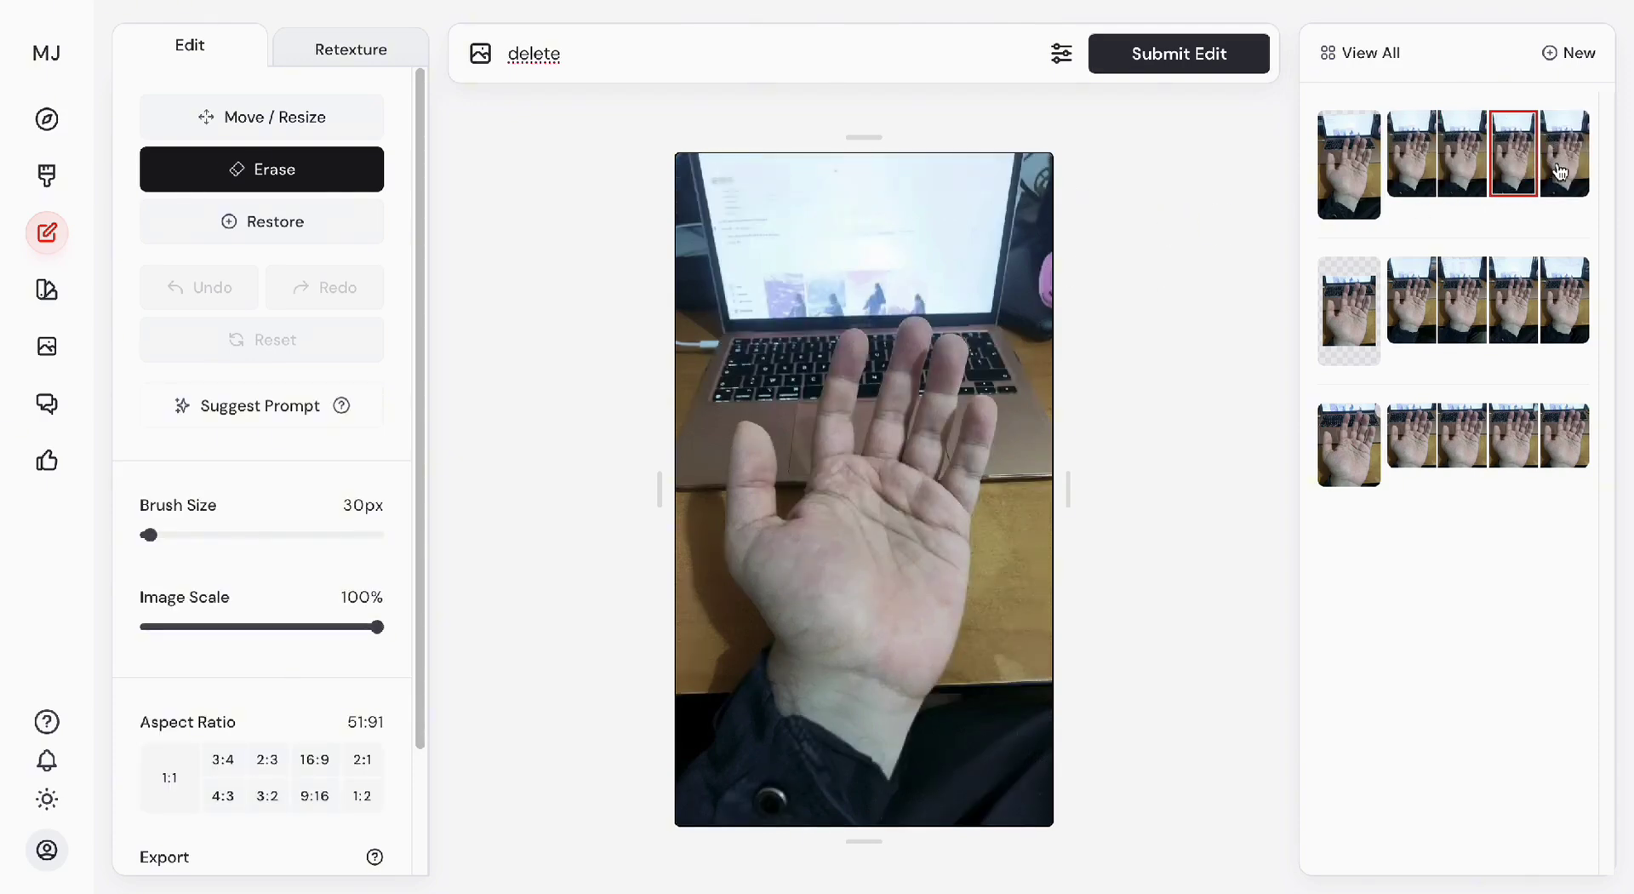
pyautogui.click(1564, 171)
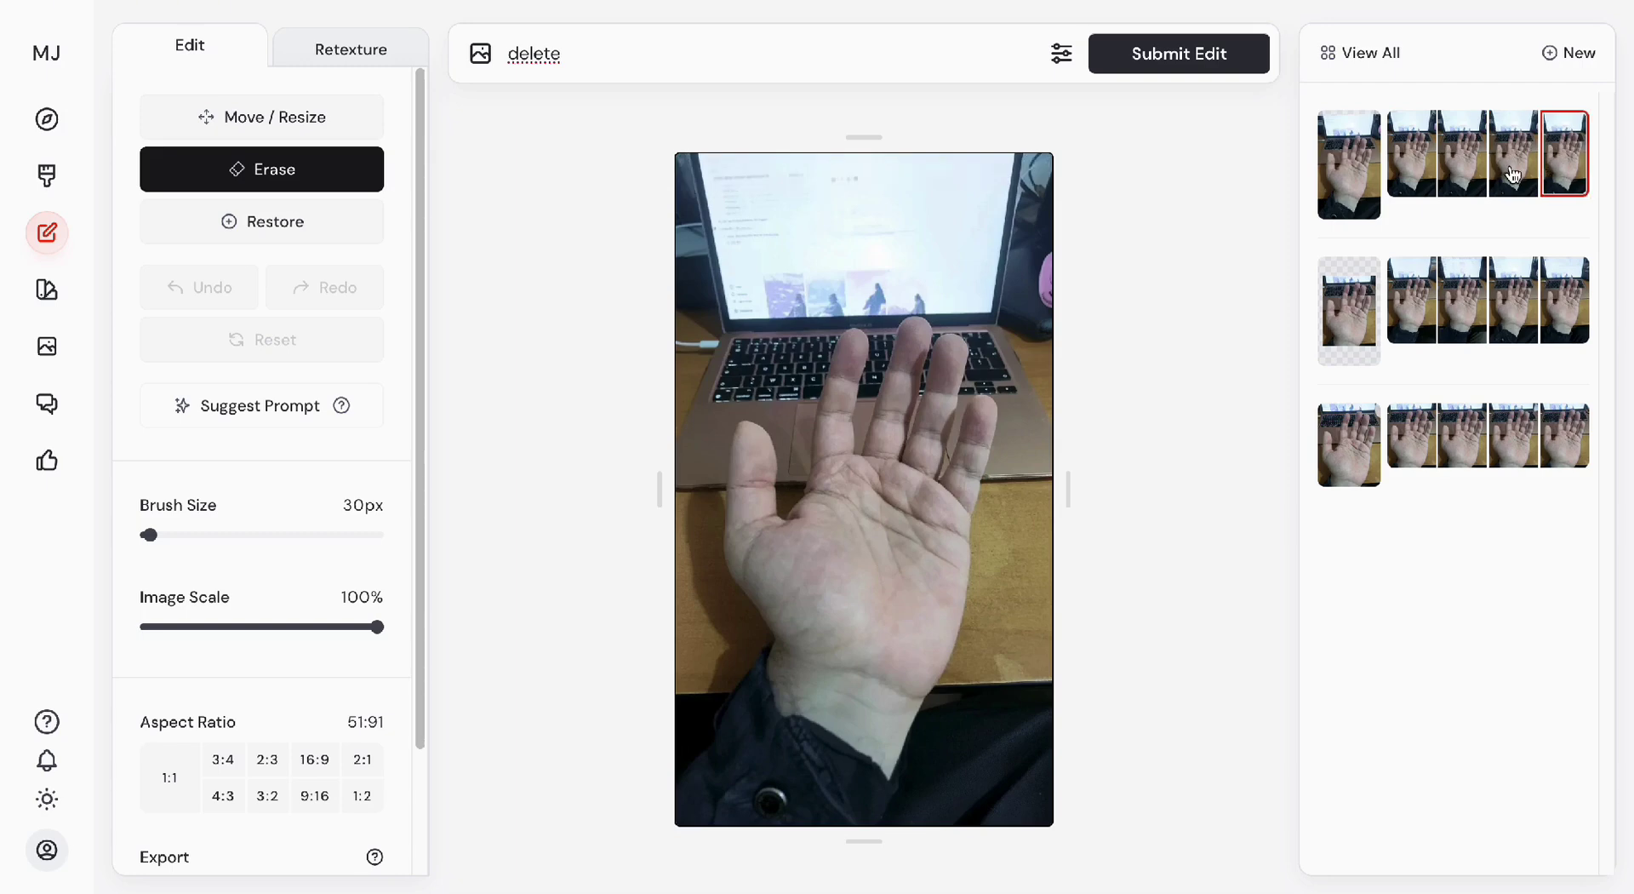
pyautogui.click(1505, 174)
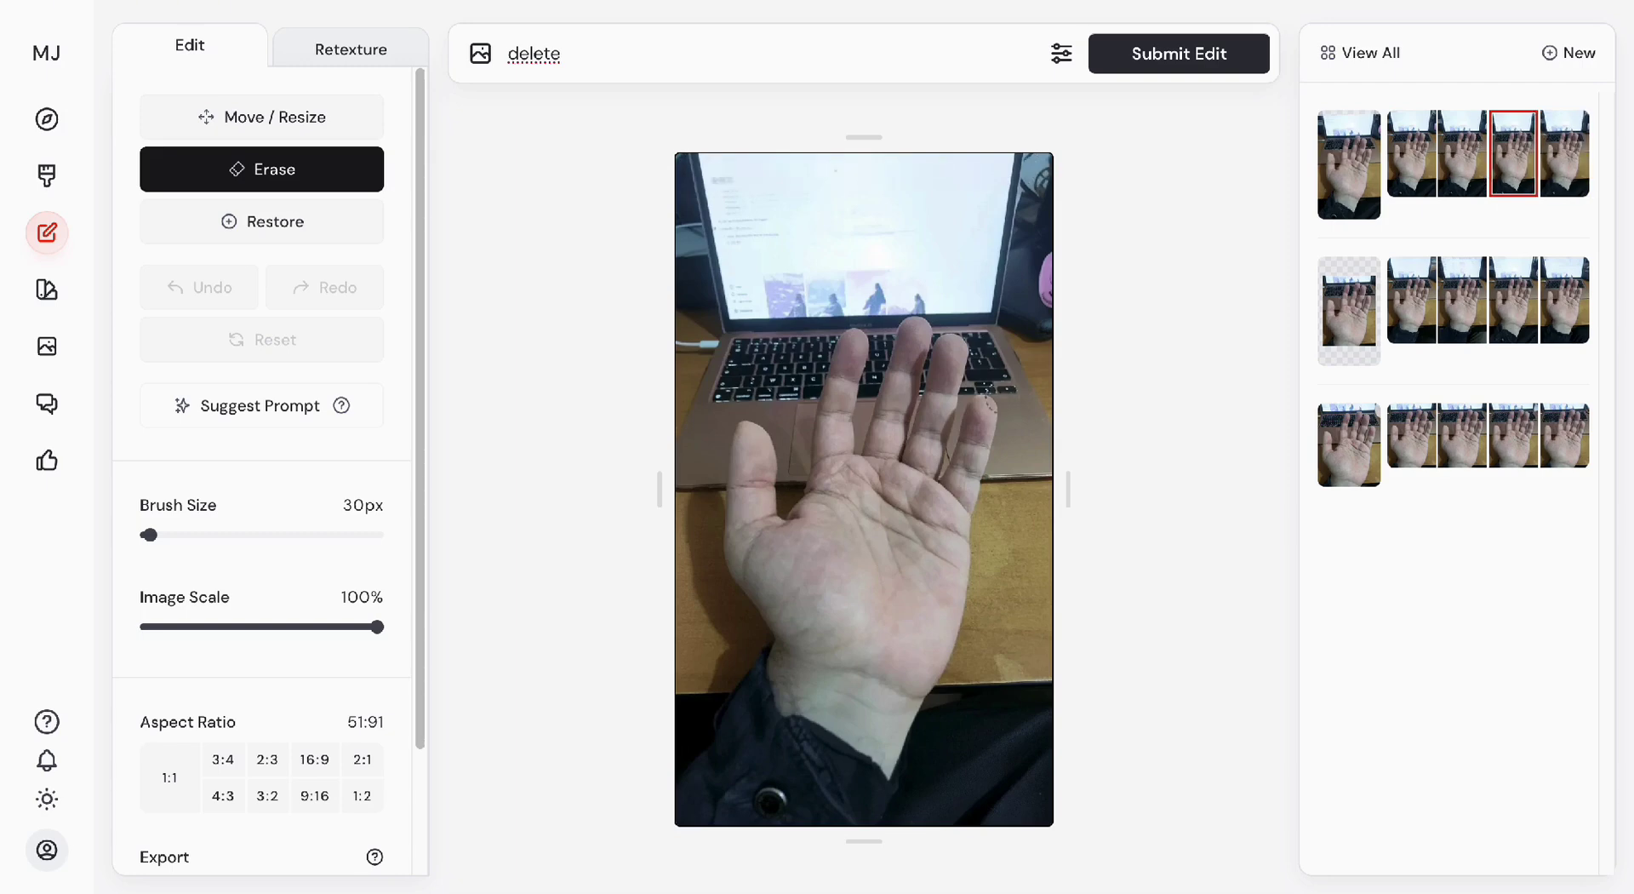
# Erase a round area in the middle of the palm with a 120px brush and submit the edit with the prompt "cookie".
pyautogui.moveTo(151, 534); pyautogui.dragTo(195, 534)
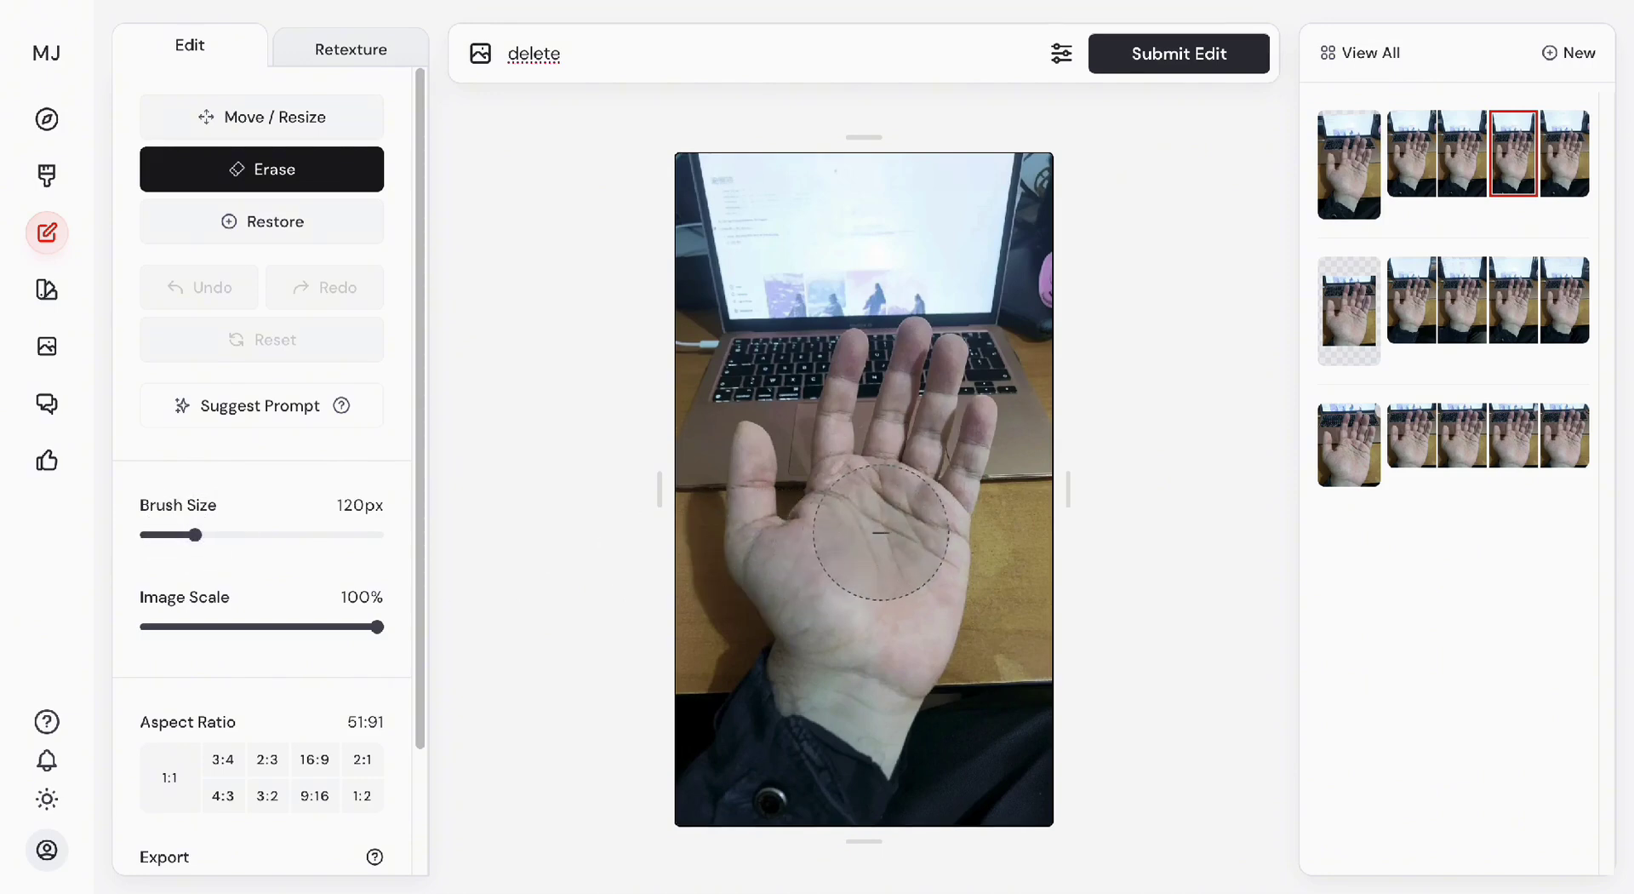
pyautogui.moveTo(879, 528)
pyautogui.mouseDown()
pyautogui.moveTo(860, 536)
pyautogui.moveTo(898, 544)
pyautogui.mouseUp()
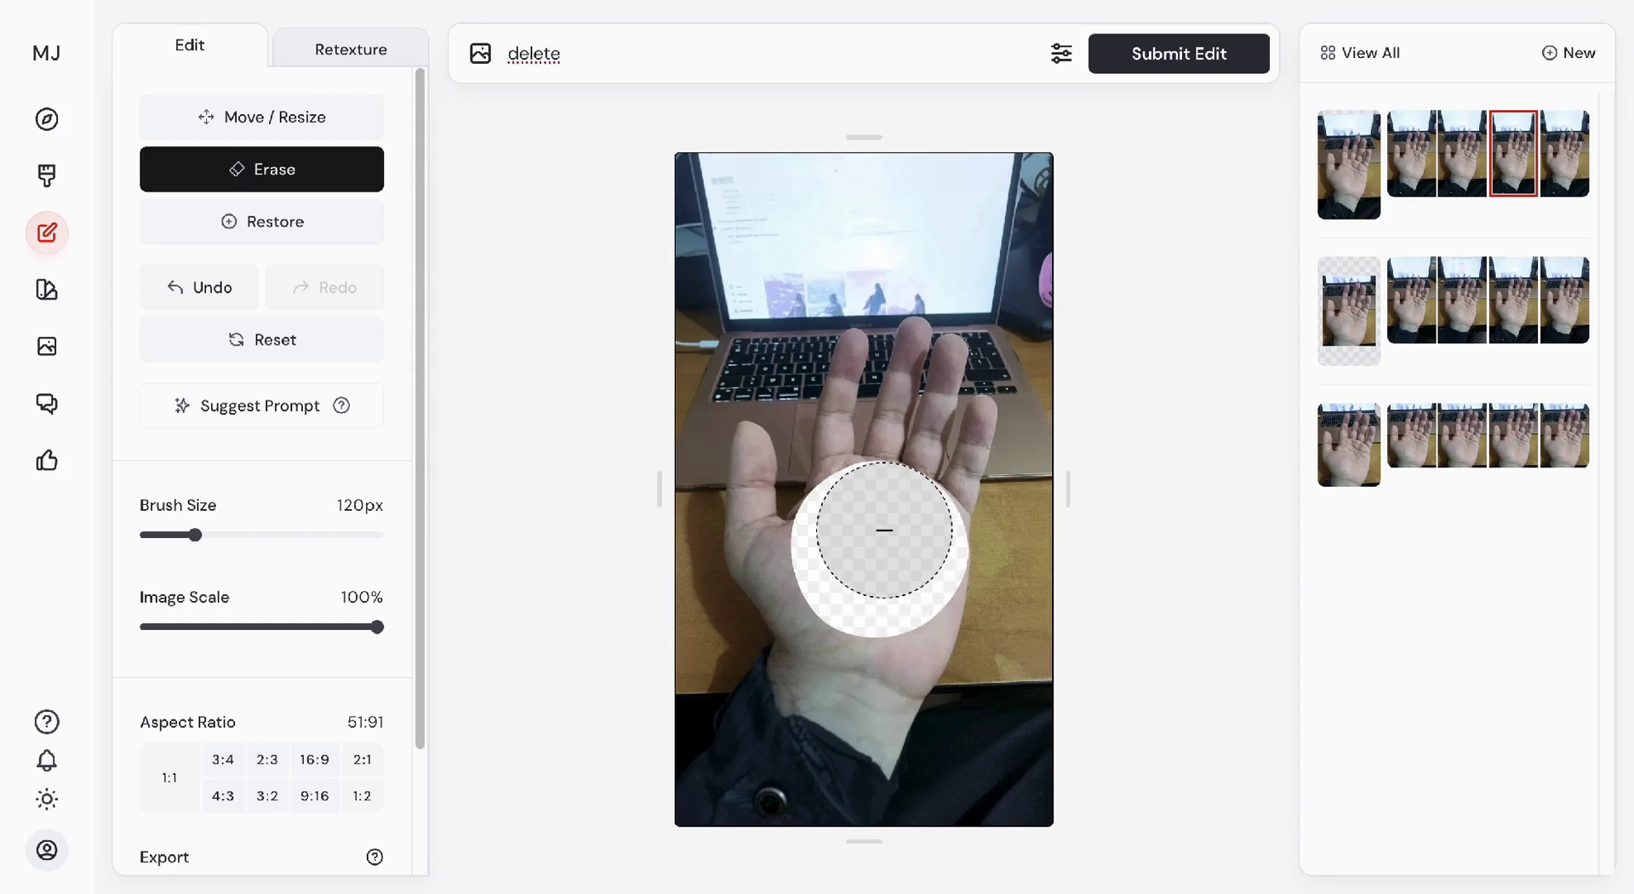
pyautogui.doubleClick(575, 63)
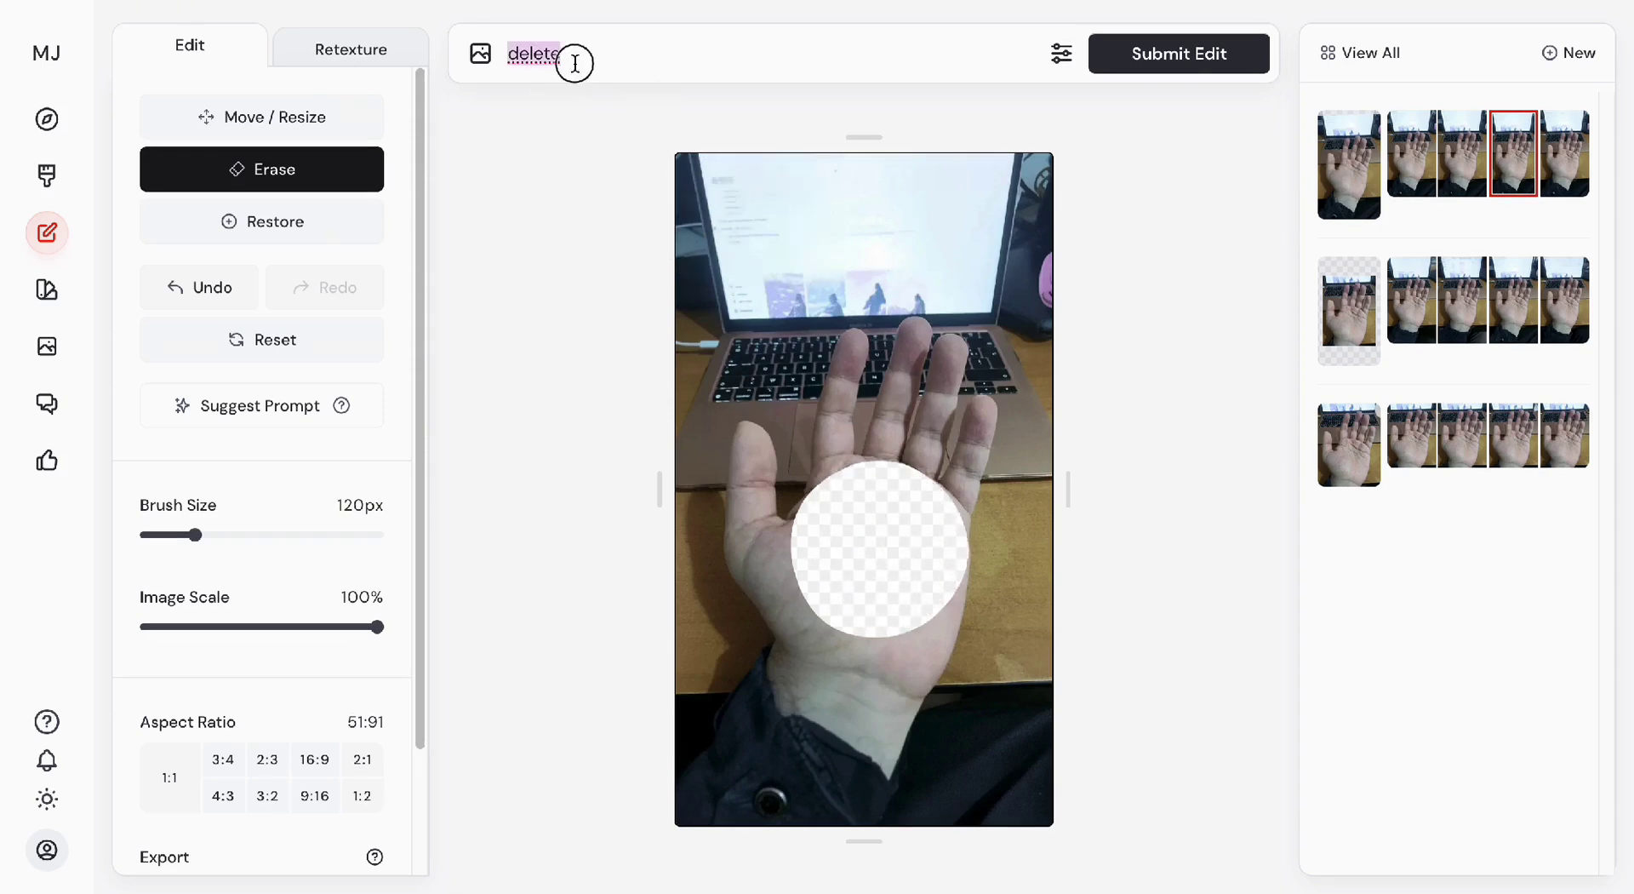
pyautogui.write('cookie')
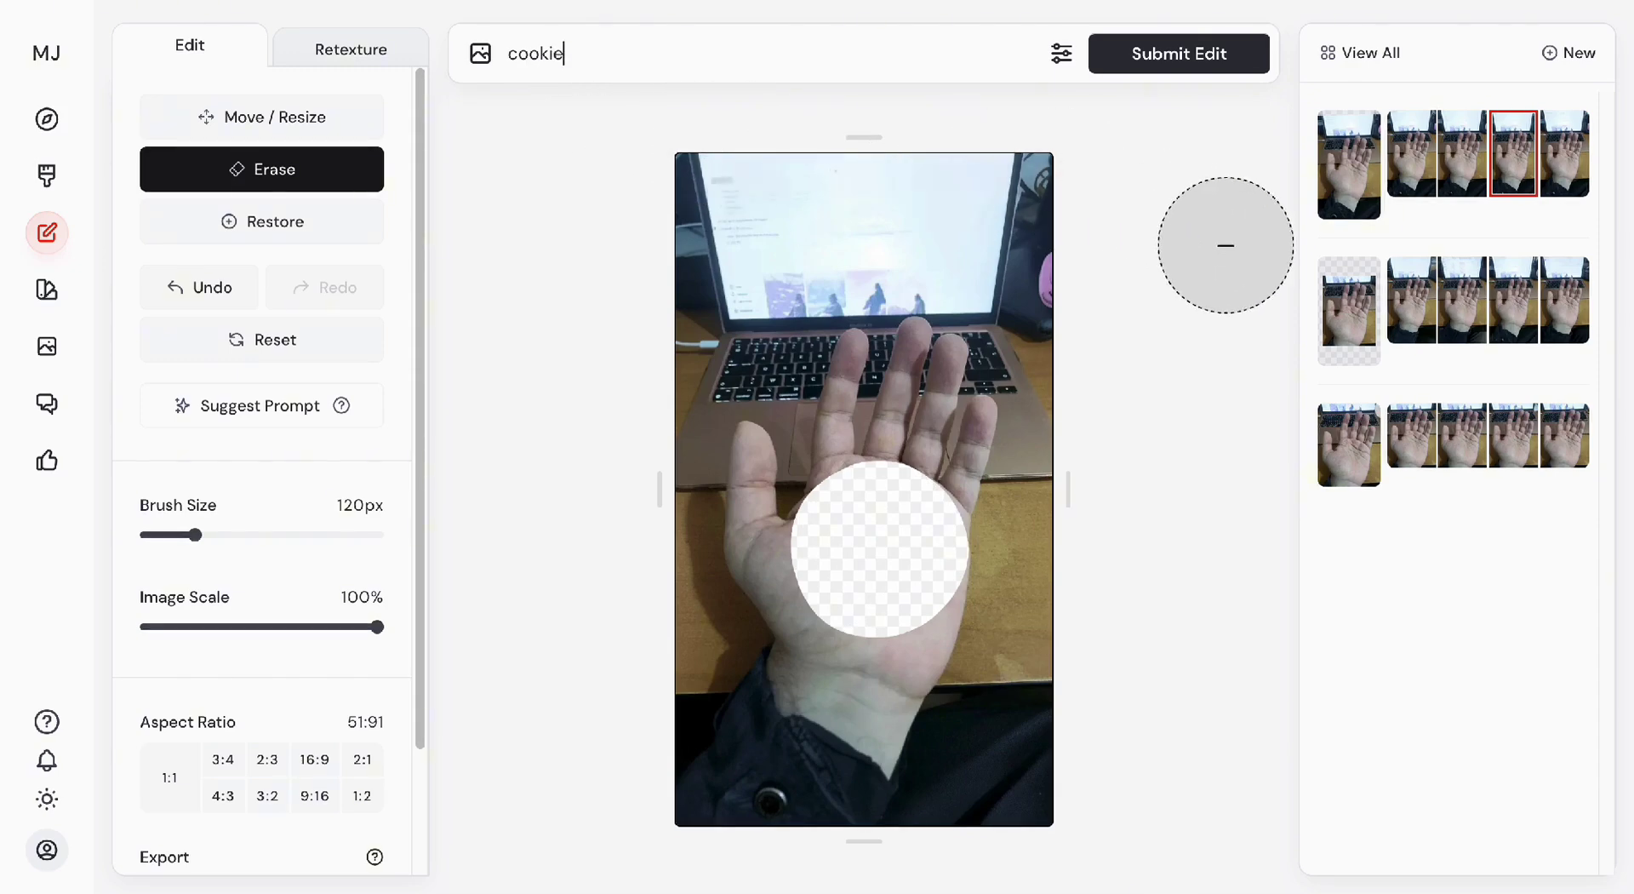
pyautogui.click(1199, 64)
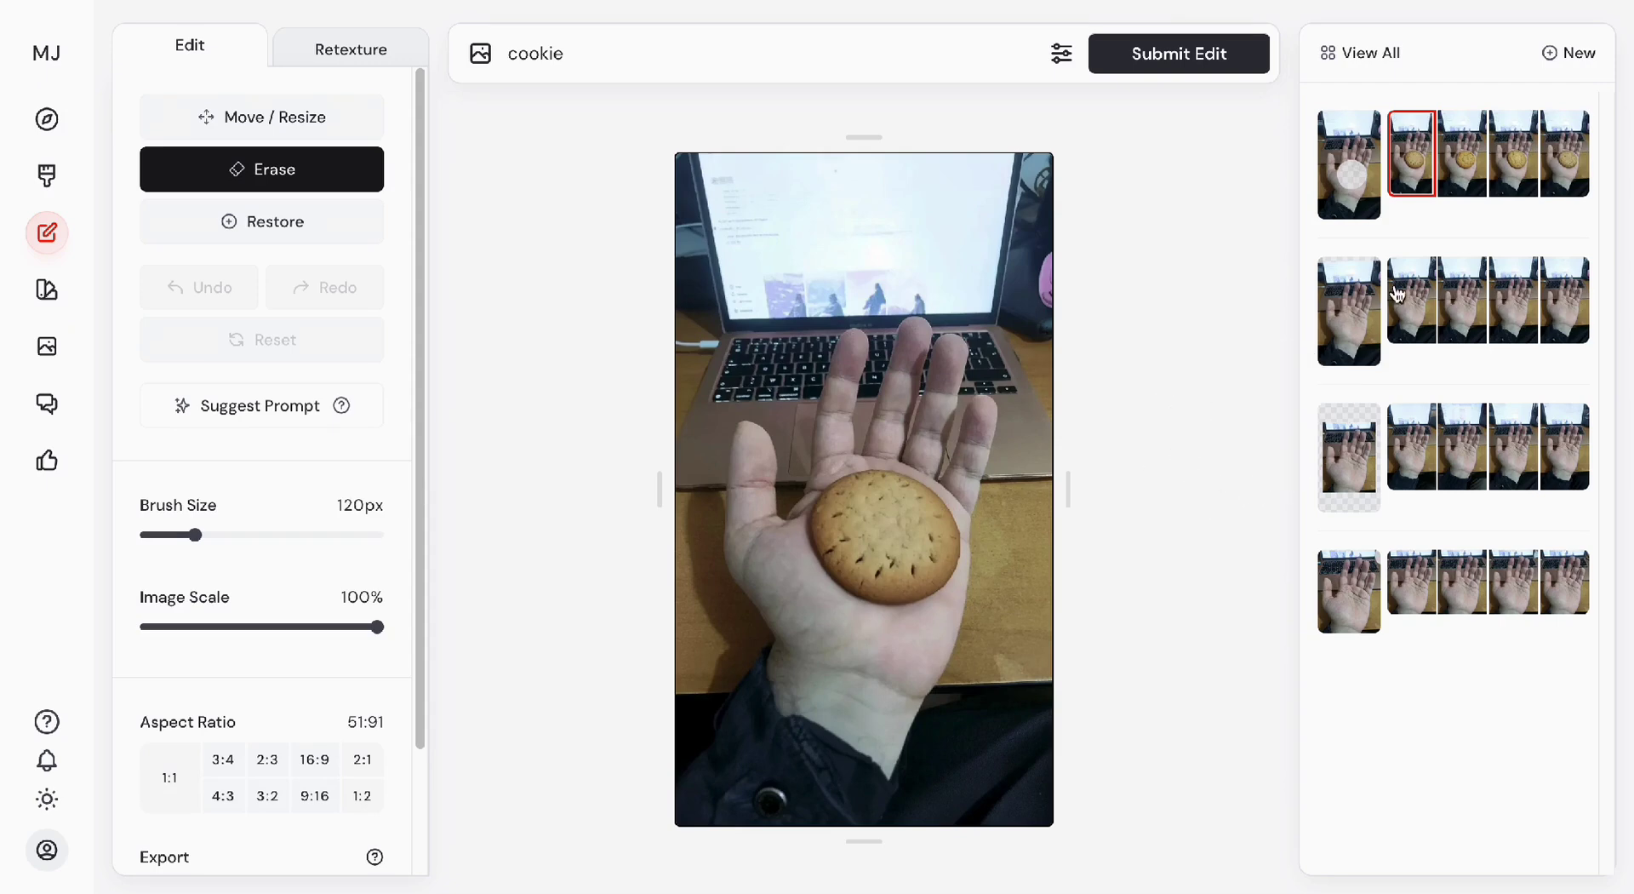
# Compare the four variations of the hand holding a cookie and select the fourth one.
pyautogui.click(1472, 187)
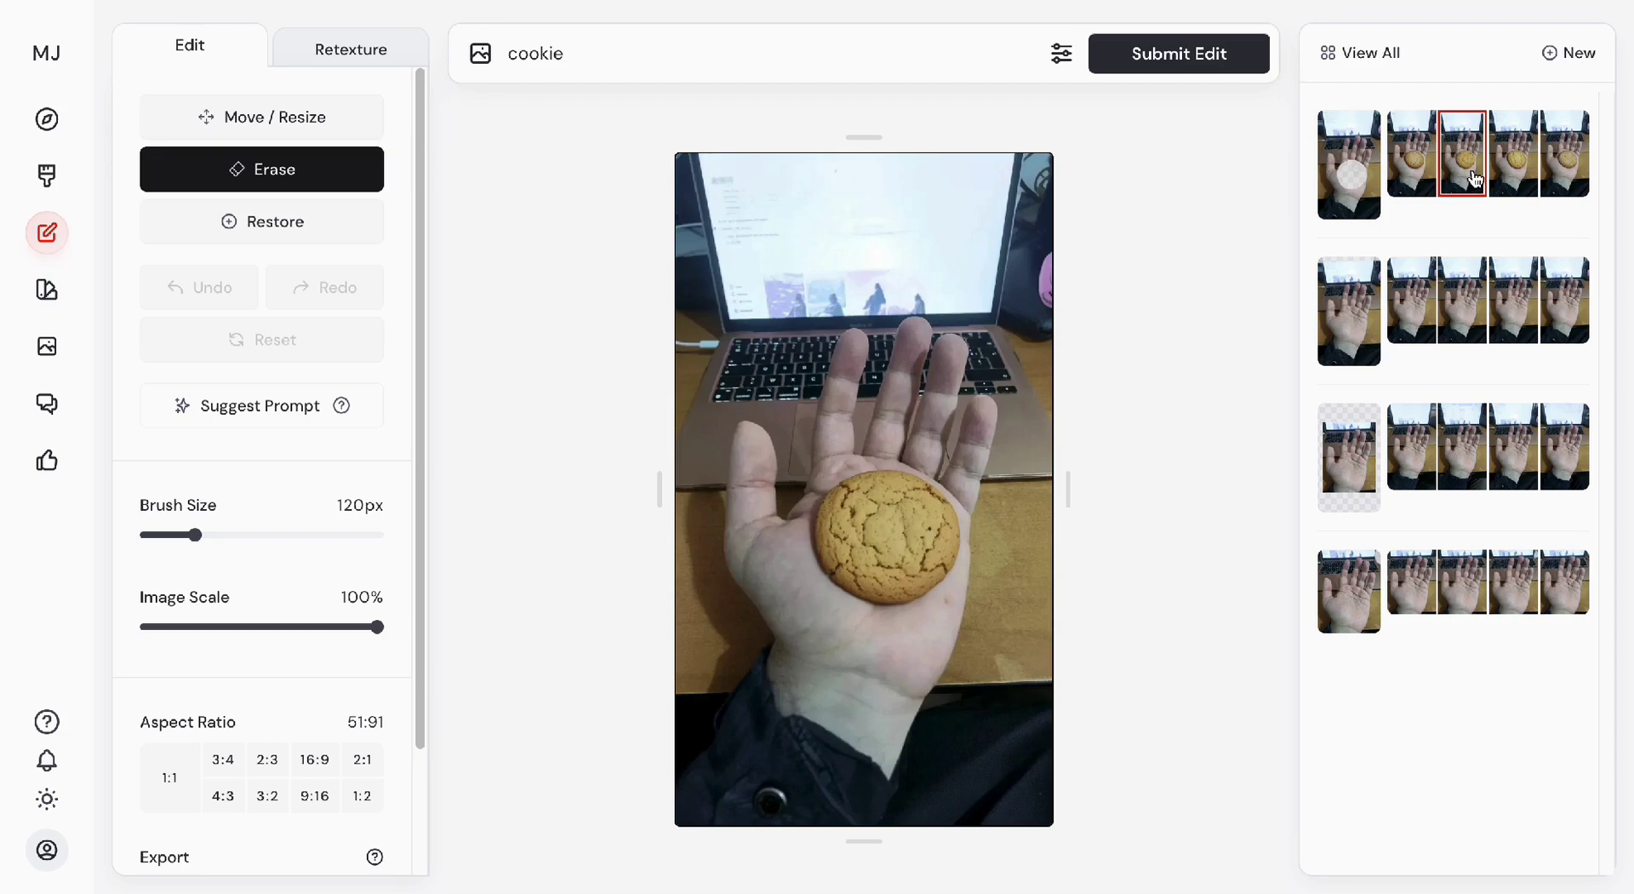
pyautogui.click(1524, 174)
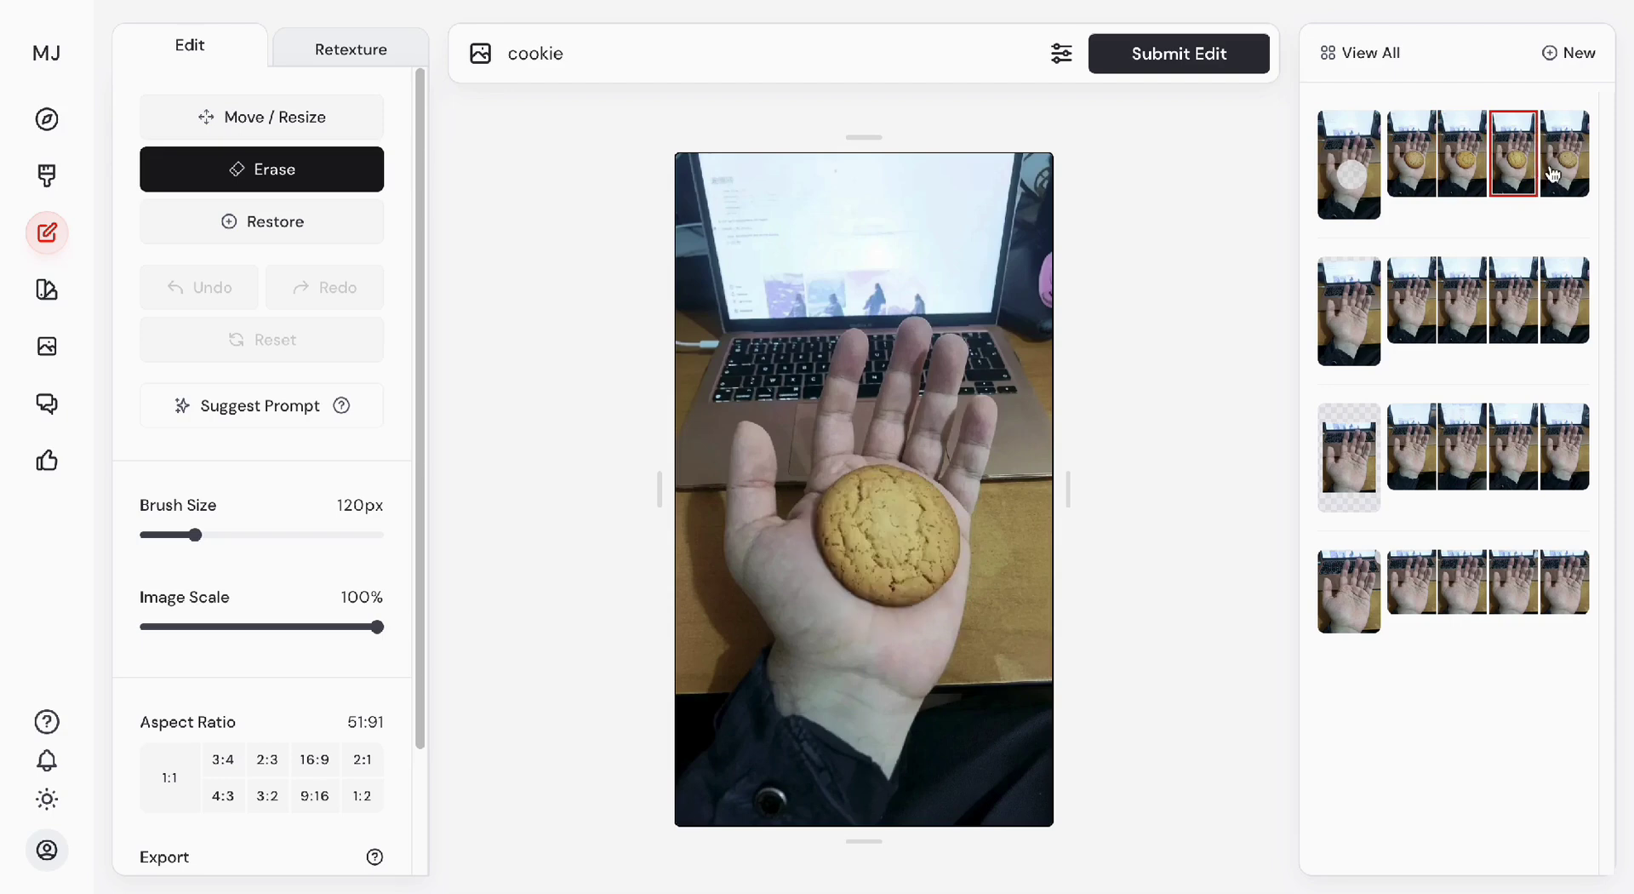
pyautogui.click(1562, 173)
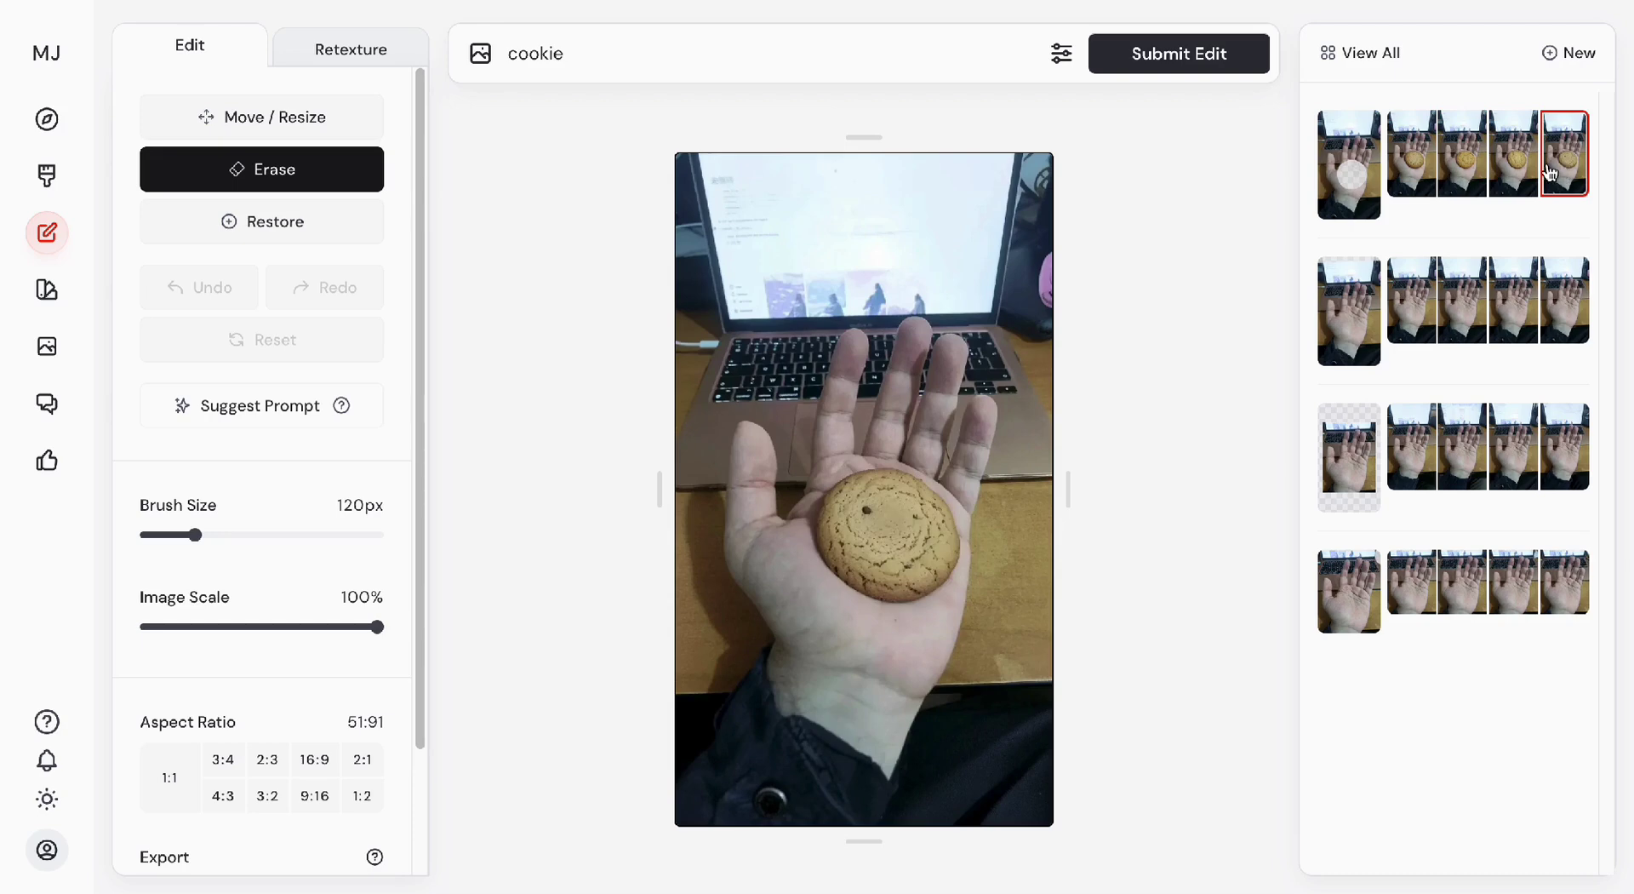
pyautogui.click(1520, 172)
pyautogui.click(1427, 174)
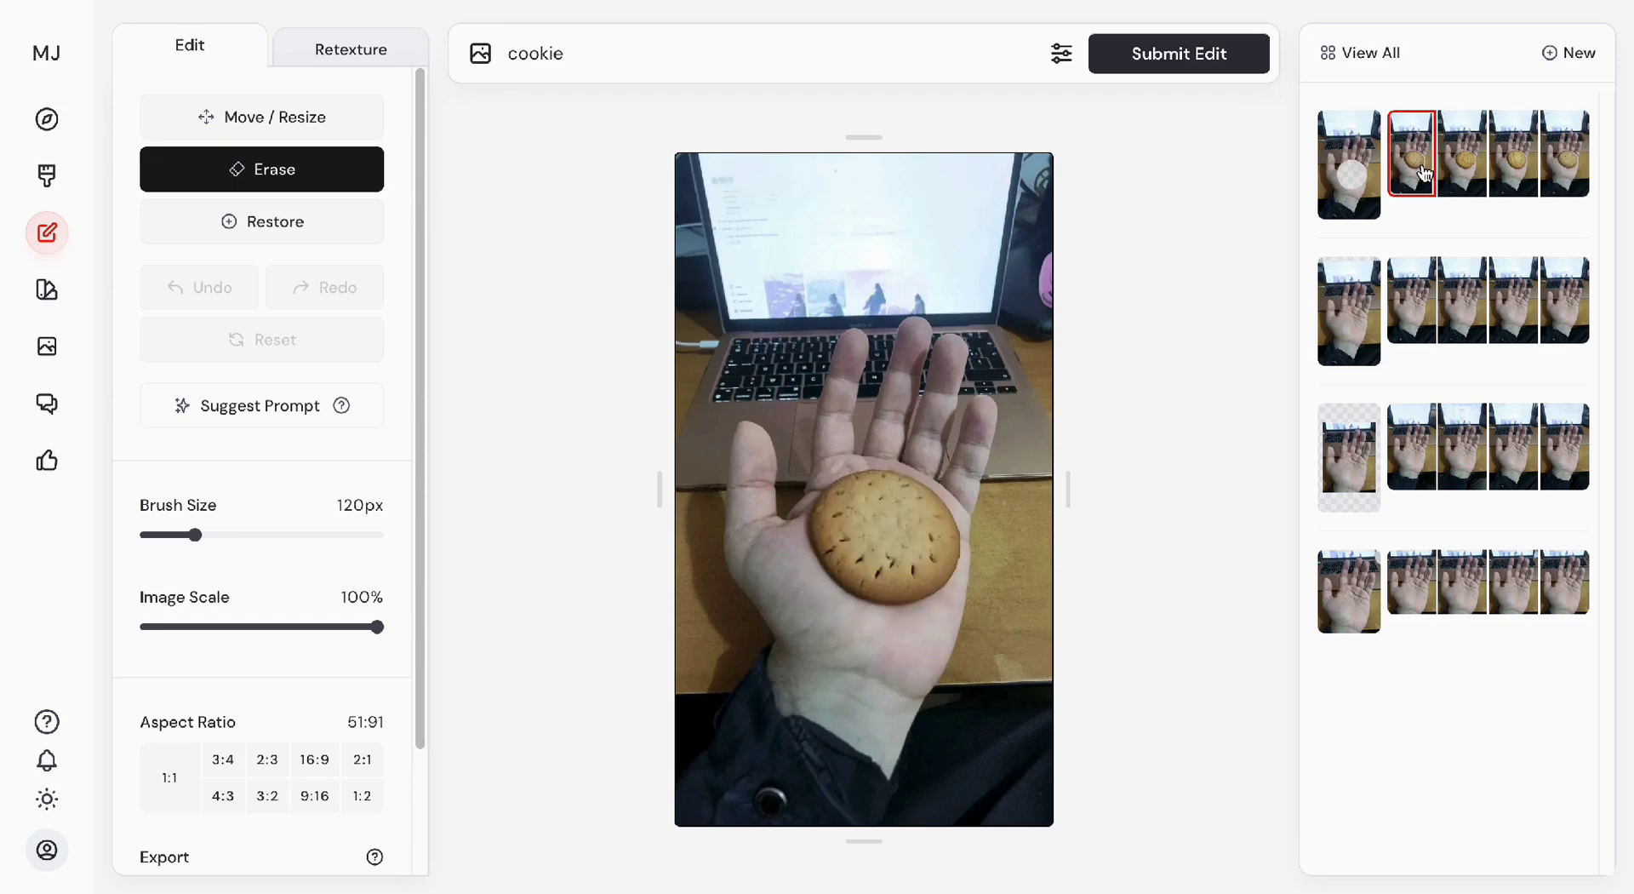
pyautogui.click(1564, 168)
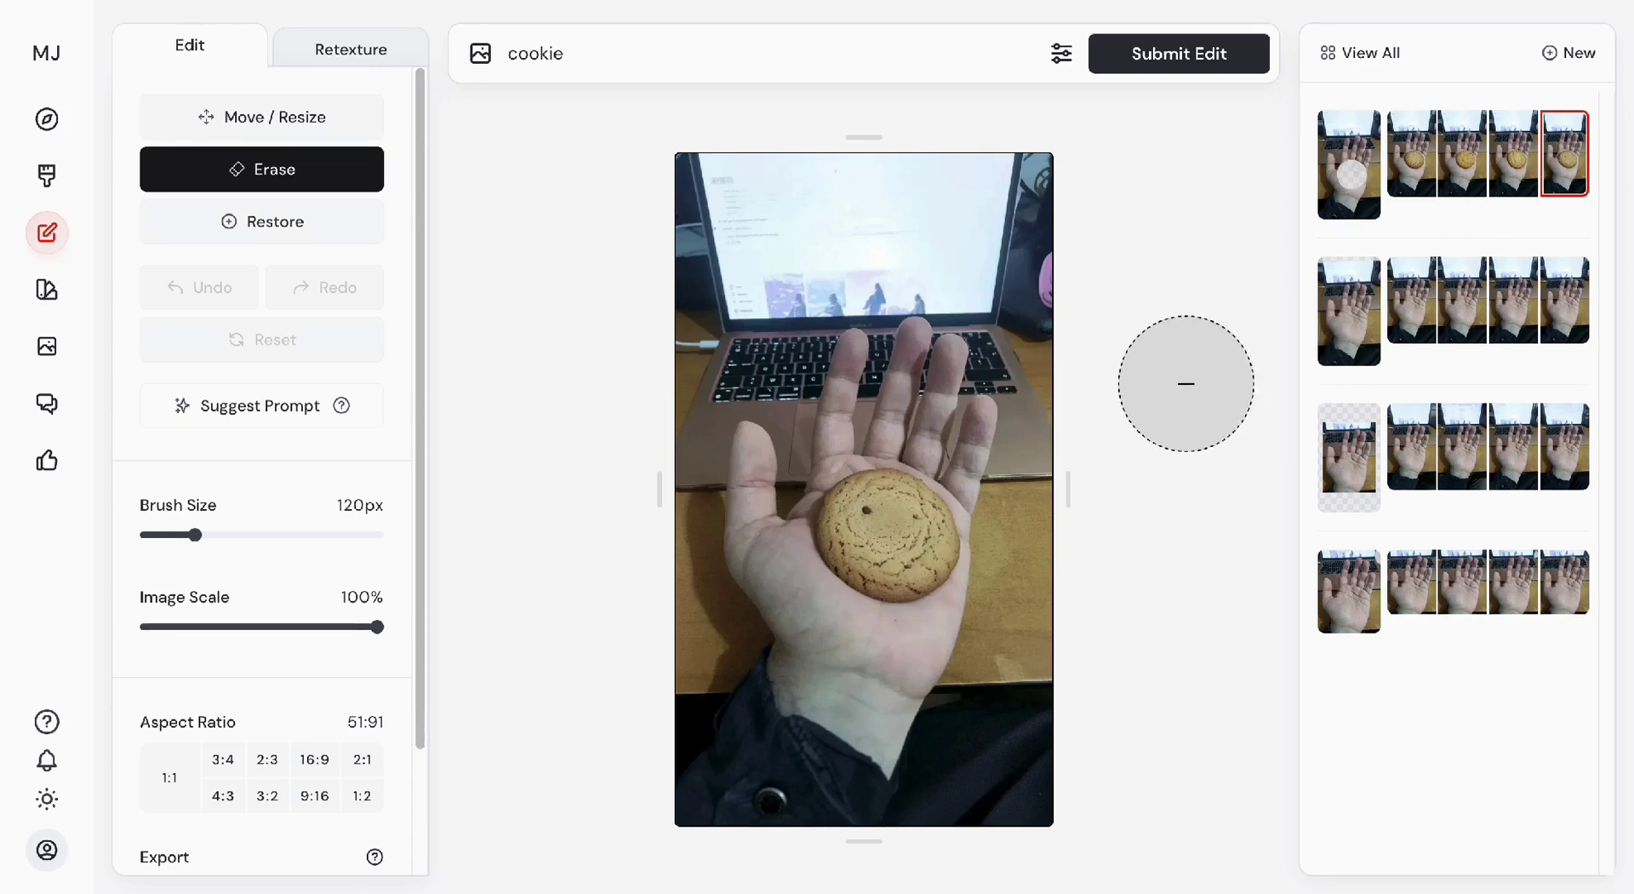
# Set the brush size to 35px and erase the upper laptop screen and the background on both sides of it.
pyautogui.moveTo(163, 536); pyautogui.dragTo(150, 536)
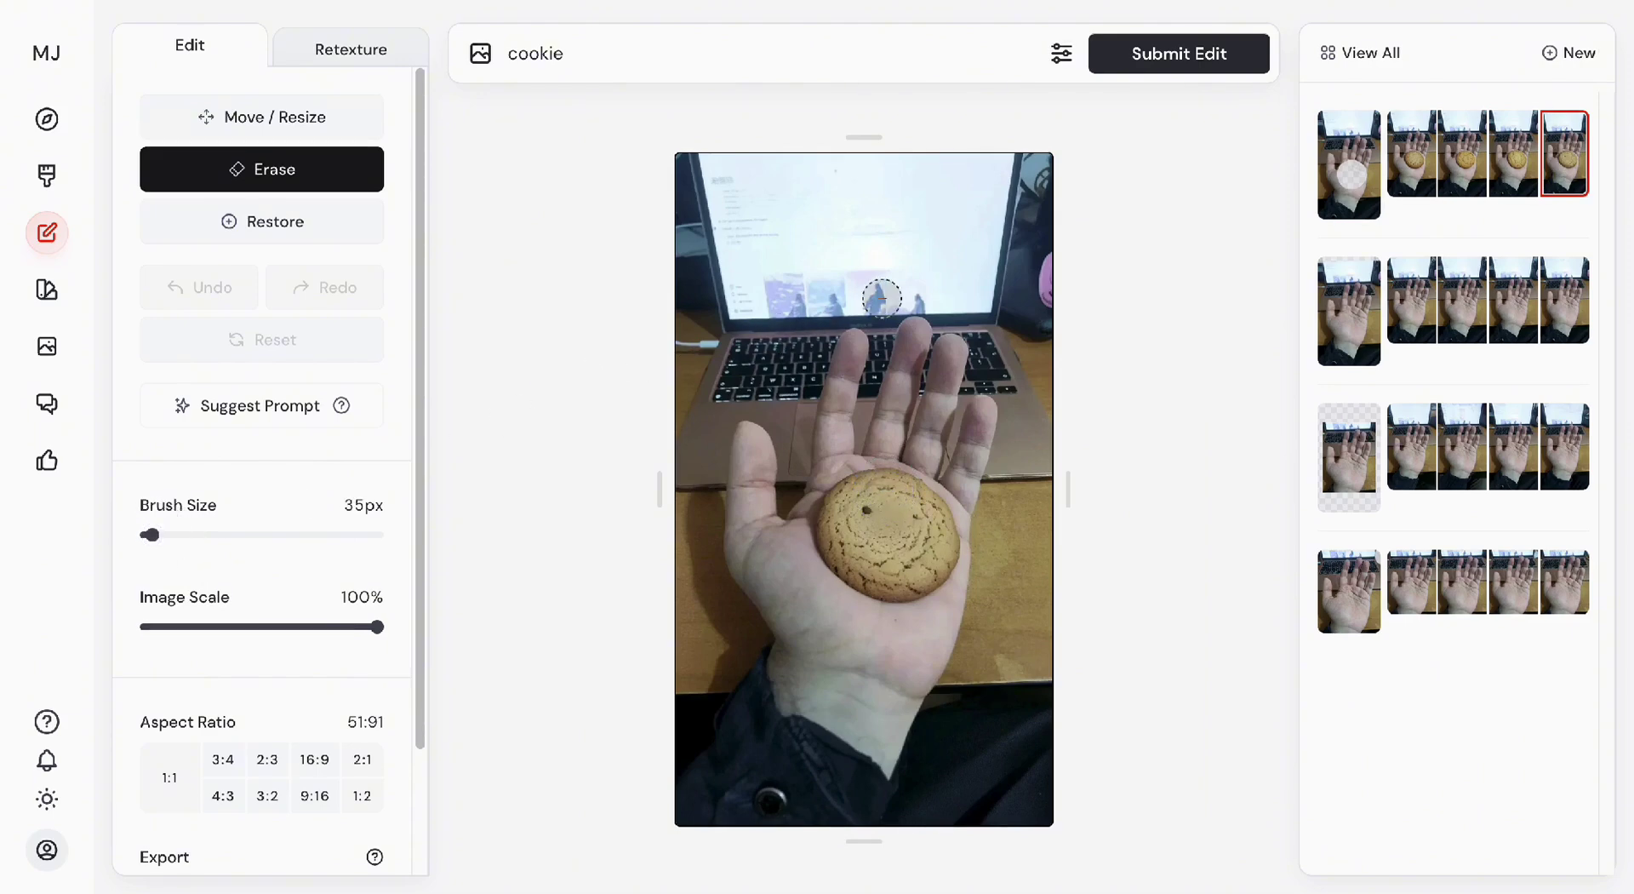
pyautogui.moveTo(1034, 313)
pyautogui.mouseDown()
pyautogui.moveTo(1050, 281)
pyautogui.moveTo(1038, 223)
pyautogui.moveTo(1042, 334)
pyautogui.mouseUp()
pyautogui.moveTo(718, 171)
pyautogui.mouseDown()
pyautogui.moveTo(742, 232)
pyautogui.moveTo(938, 233)
pyautogui.moveTo(805, 222)
pyautogui.moveTo(756, 187)
pyautogui.moveTo(986, 182)
pyautogui.moveTo(982, 226)
pyautogui.moveTo(880, 229)
pyautogui.moveTo(796, 205)
pyautogui.moveTo(954, 210)
pyautogui.moveTo(689, 263)
pyautogui.moveTo(700, 318)
pyautogui.mouseUp()
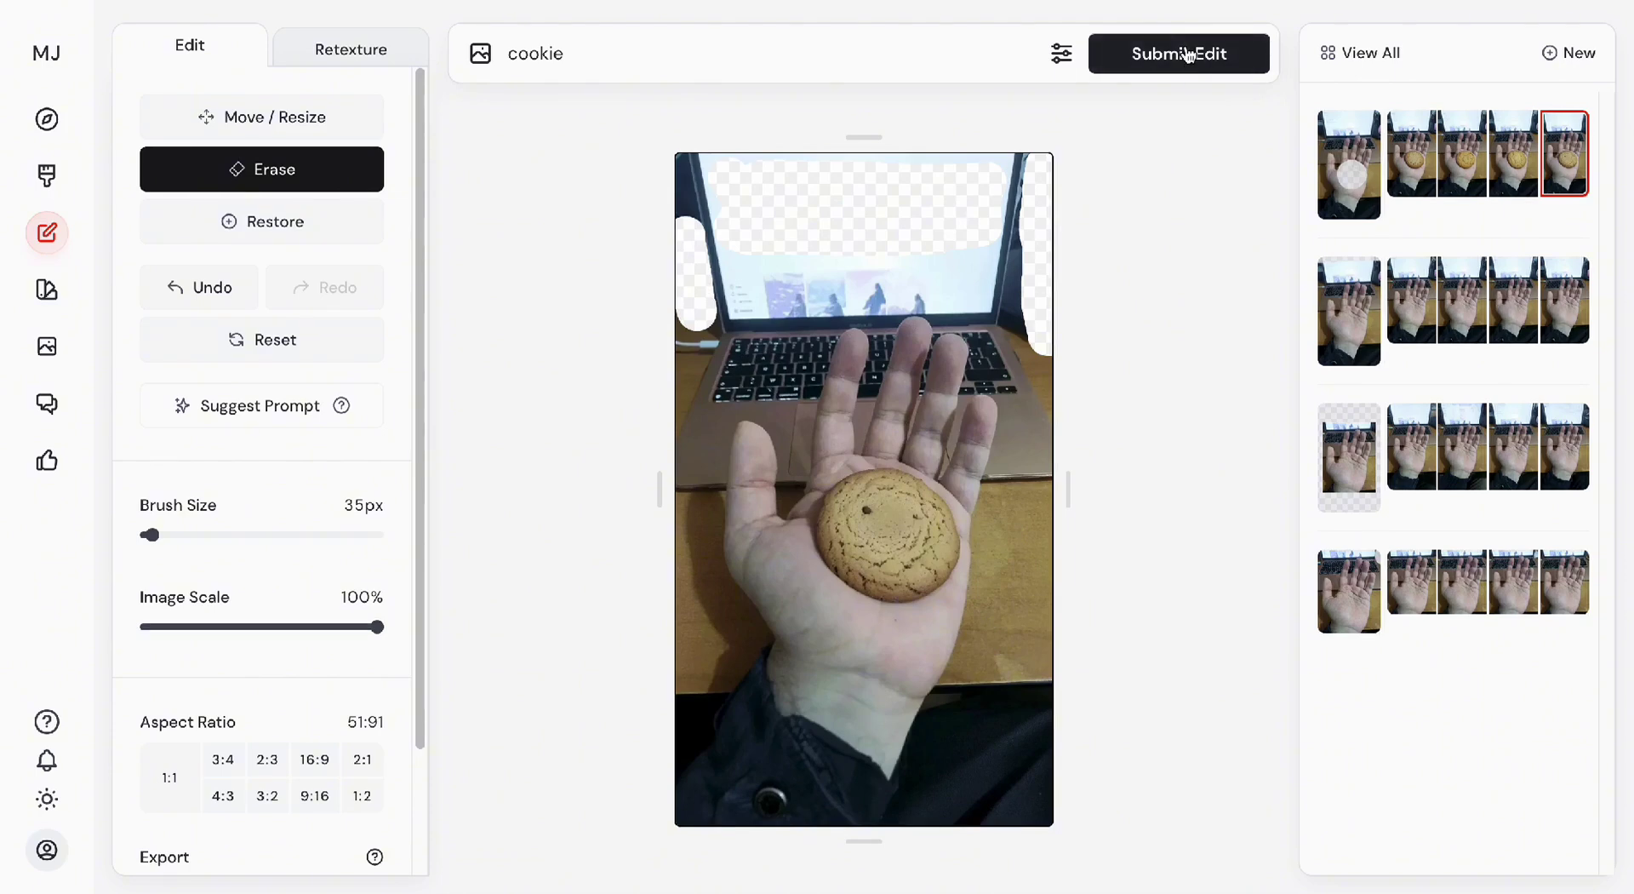
# Replace the prompt with "complete" and submit the edit of the erased screen and background areas.
pyautogui.tripleClick(987, 58)
pyautogui.write('complete')
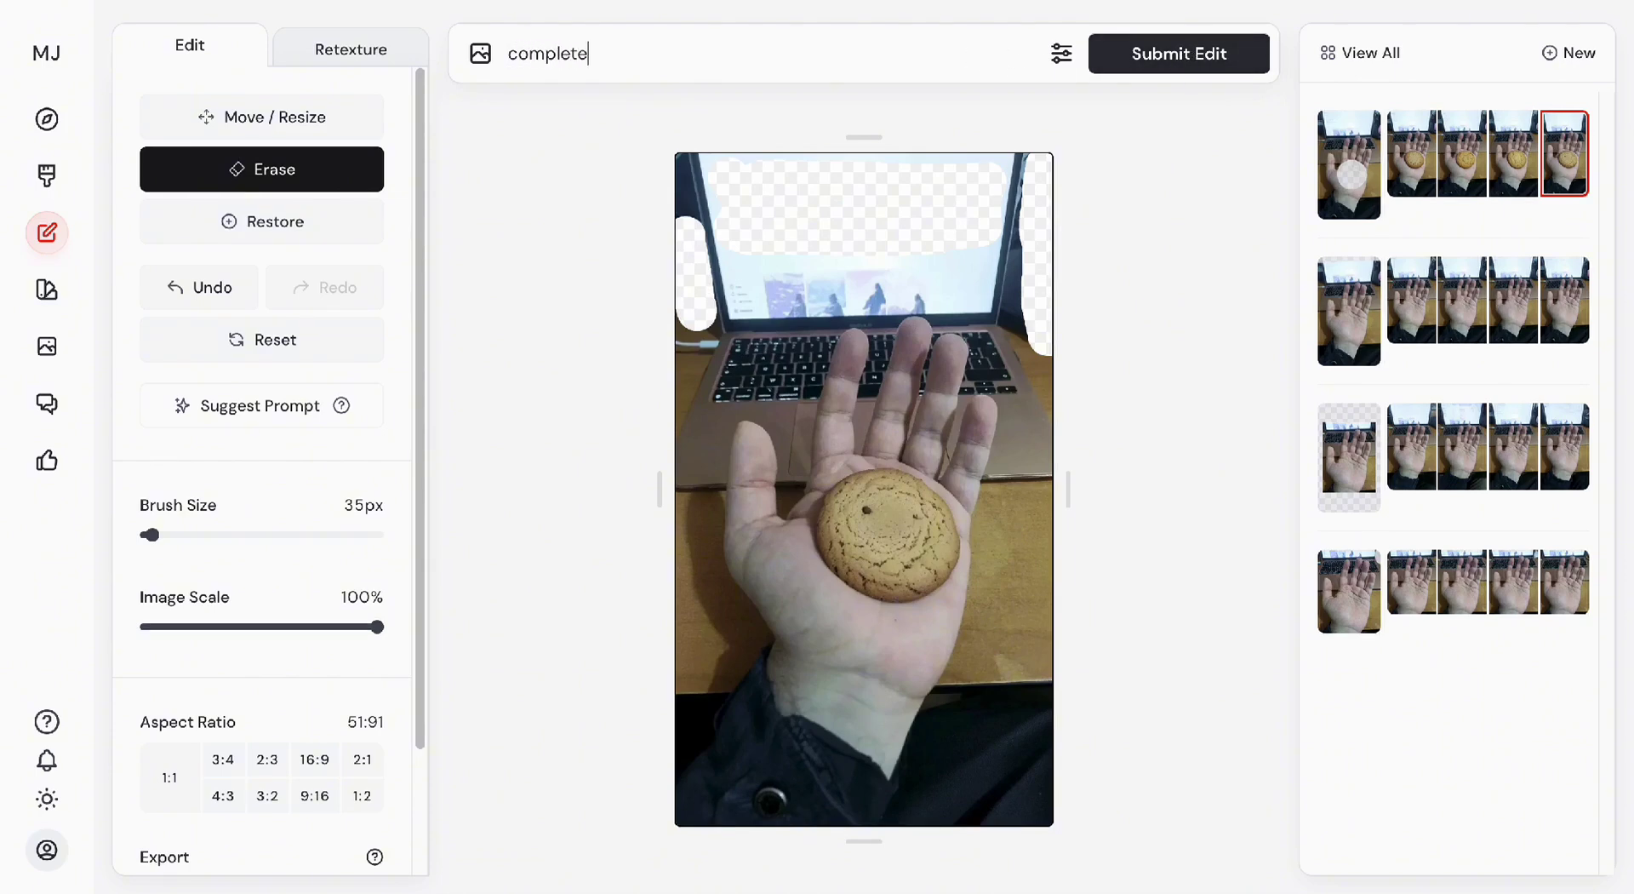
pyautogui.press('Return')
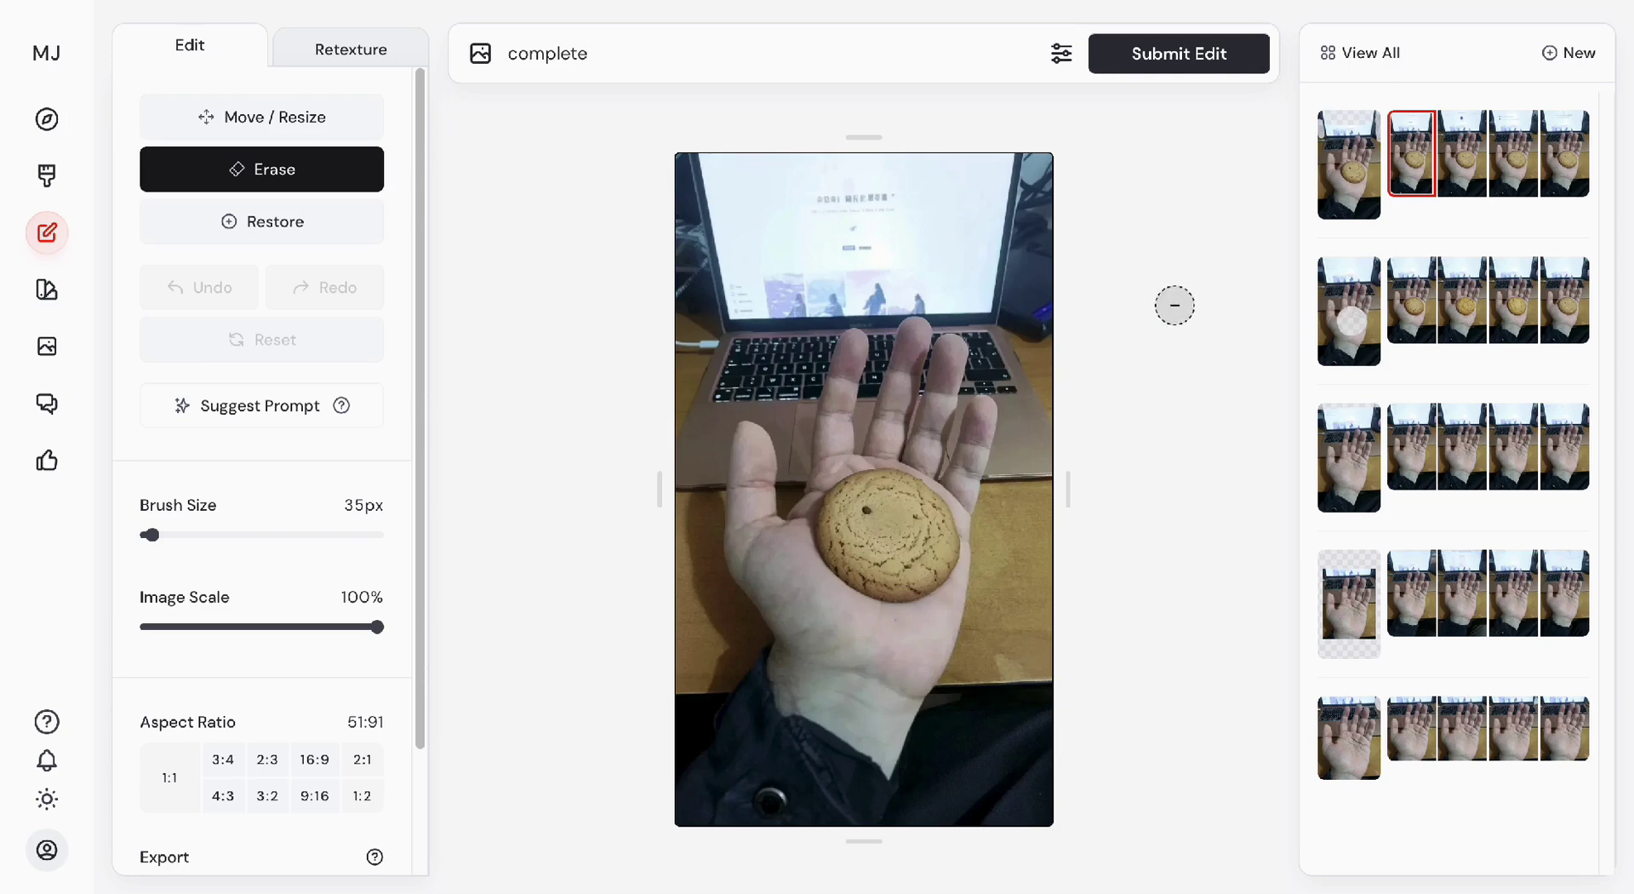
# Compare the variations with the refilled laptop screen and background and select the first one.
pyautogui.click(1458, 168)
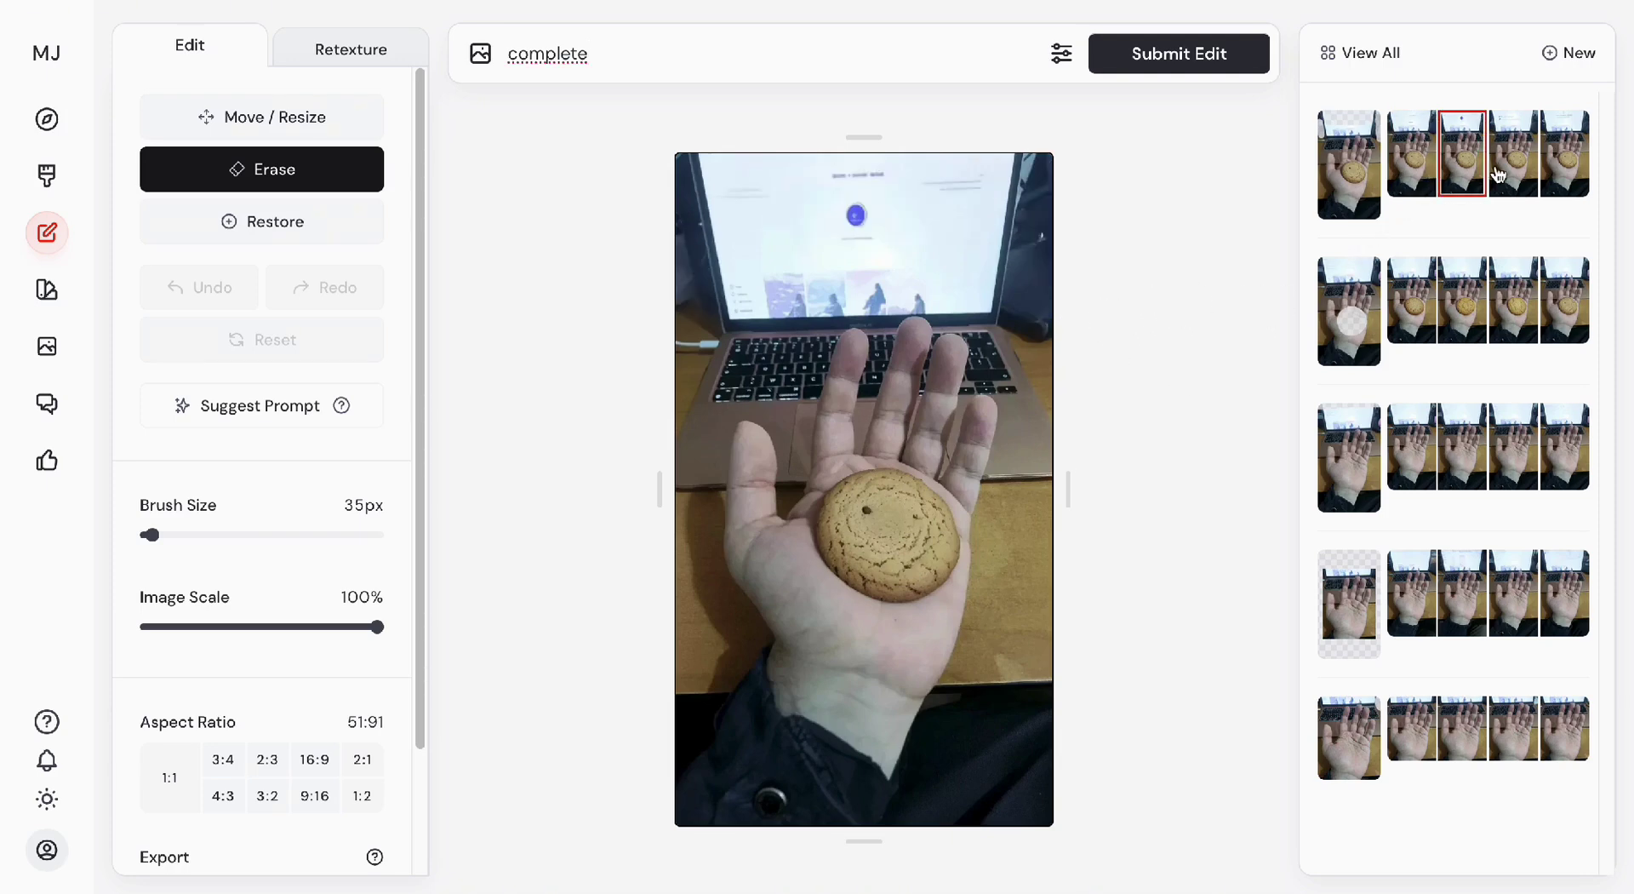
pyautogui.click(1517, 171)
pyautogui.click(1547, 173)
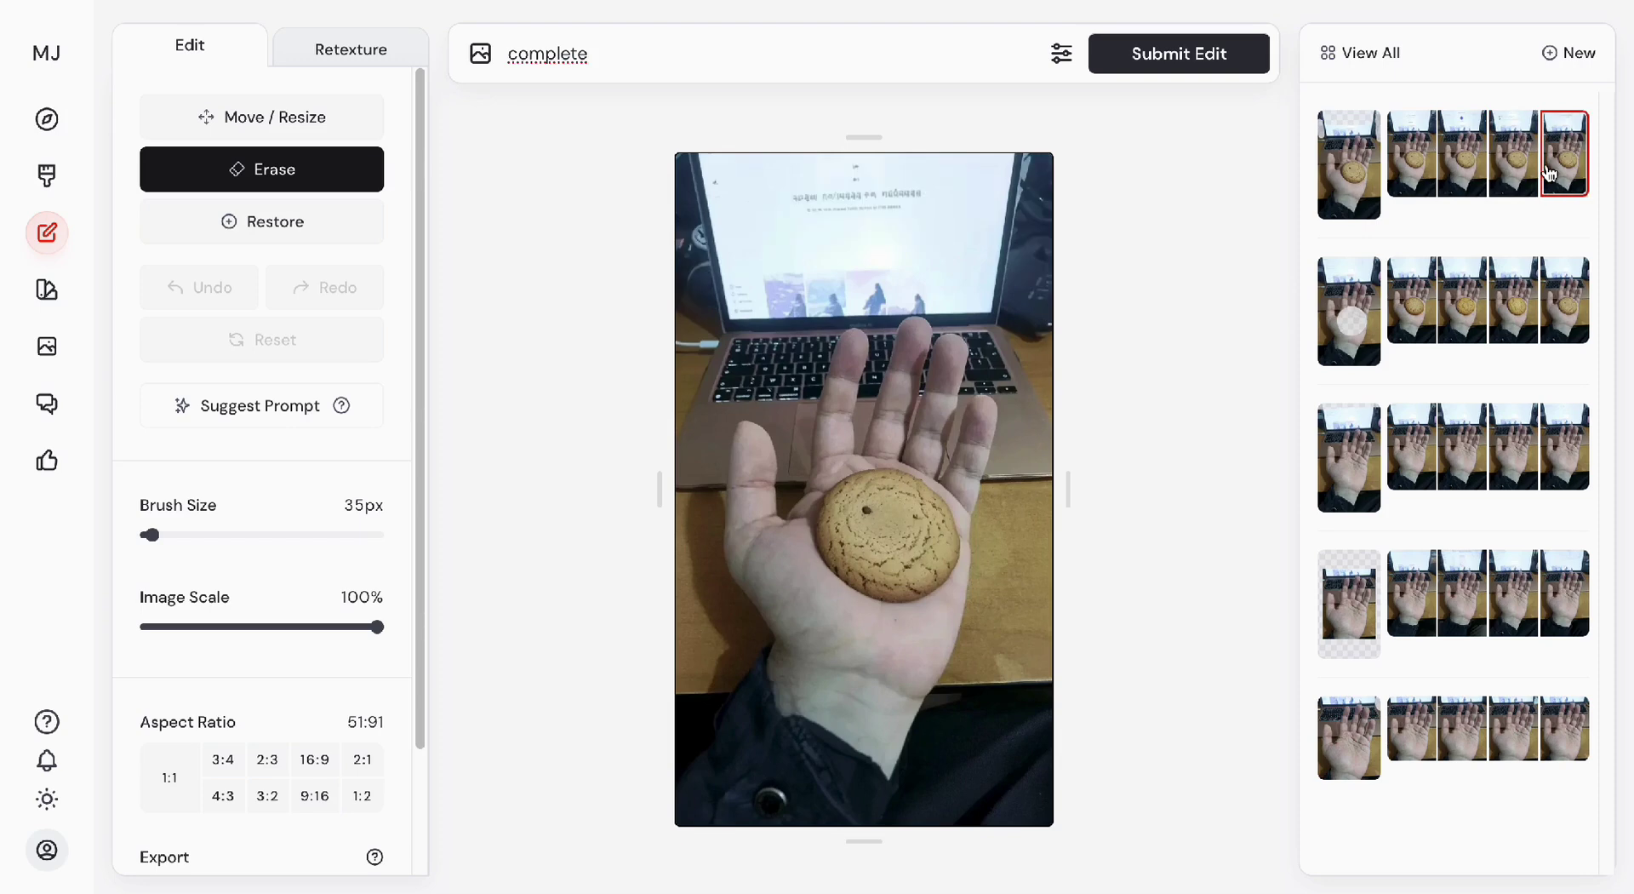
pyautogui.click(1428, 175)
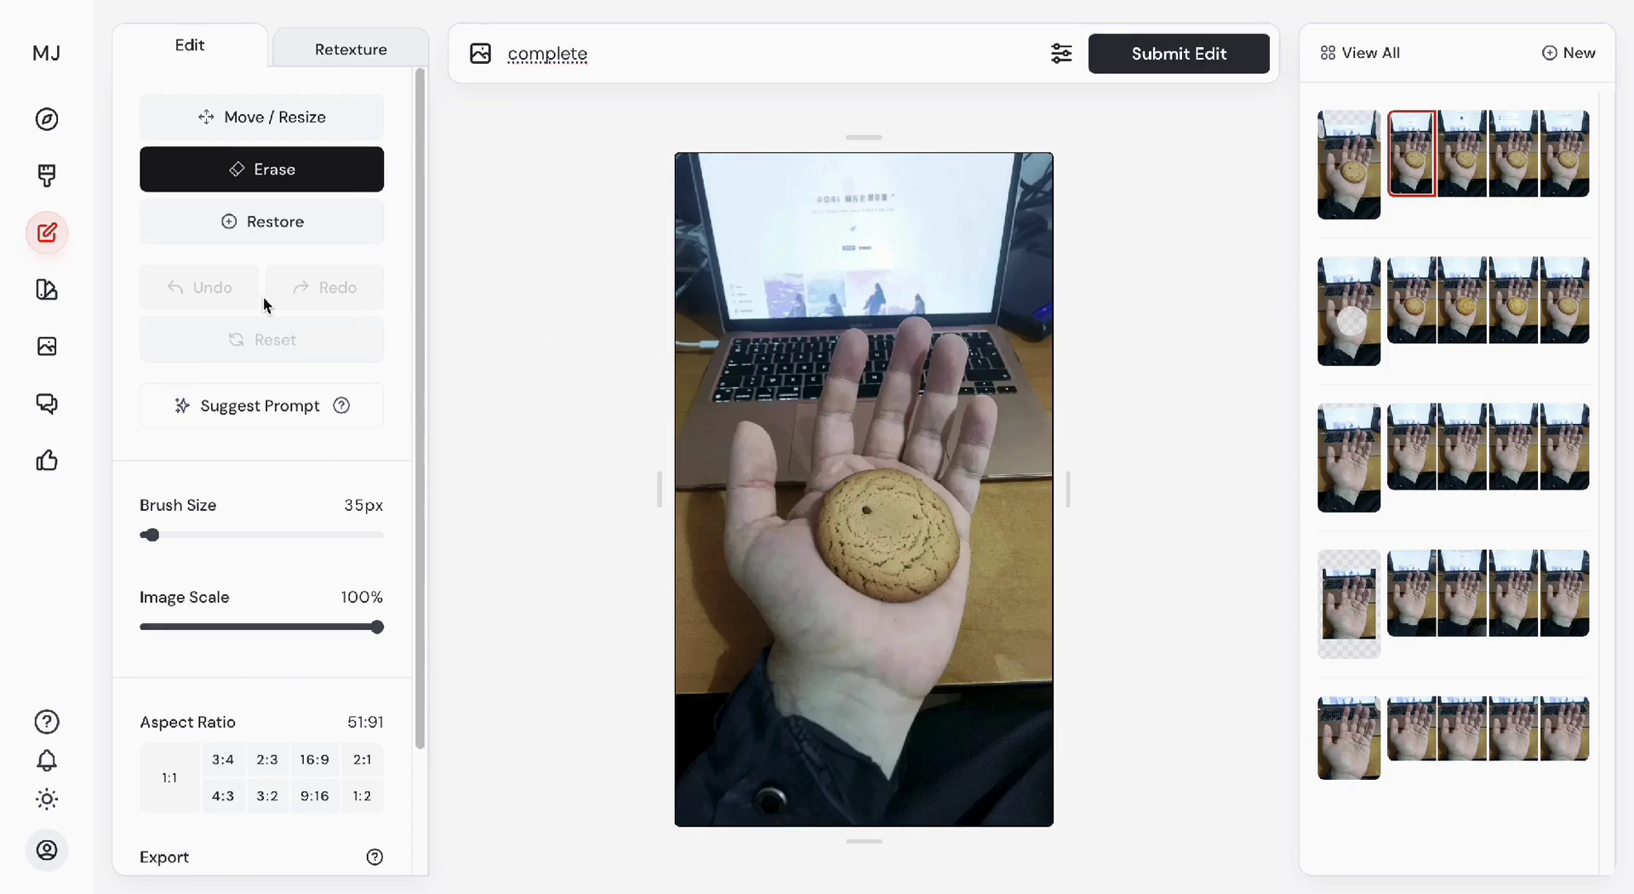
# Review the export options for upscaling or downloading the finished hand image.
pyautogui.scroll(-2, 267, 306)
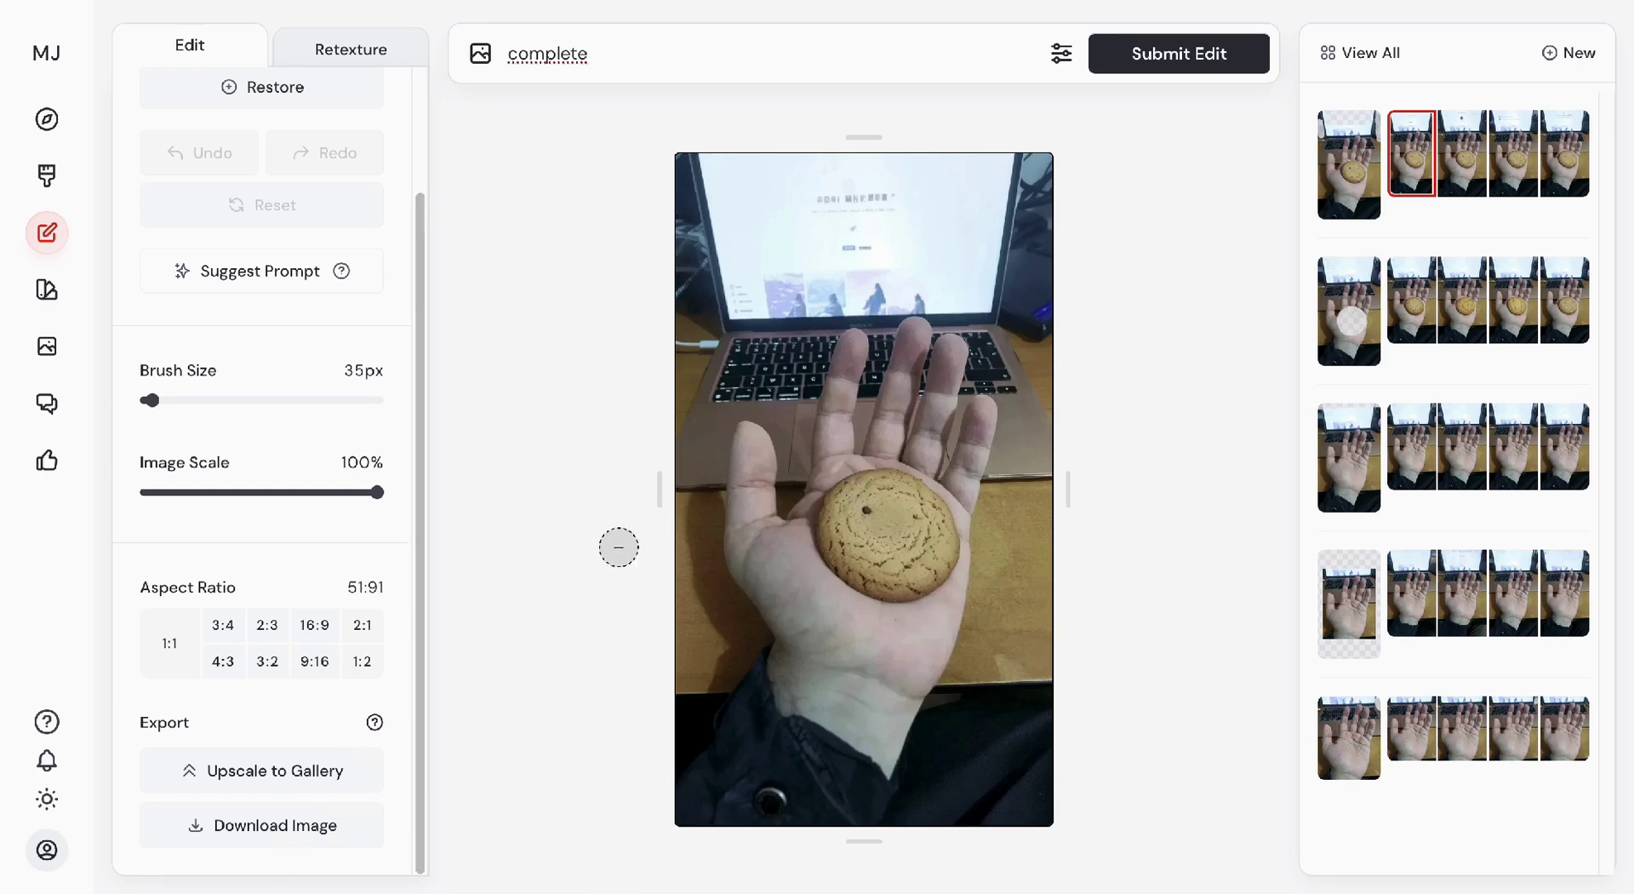
pyautogui.scroll(3, 334, 524)
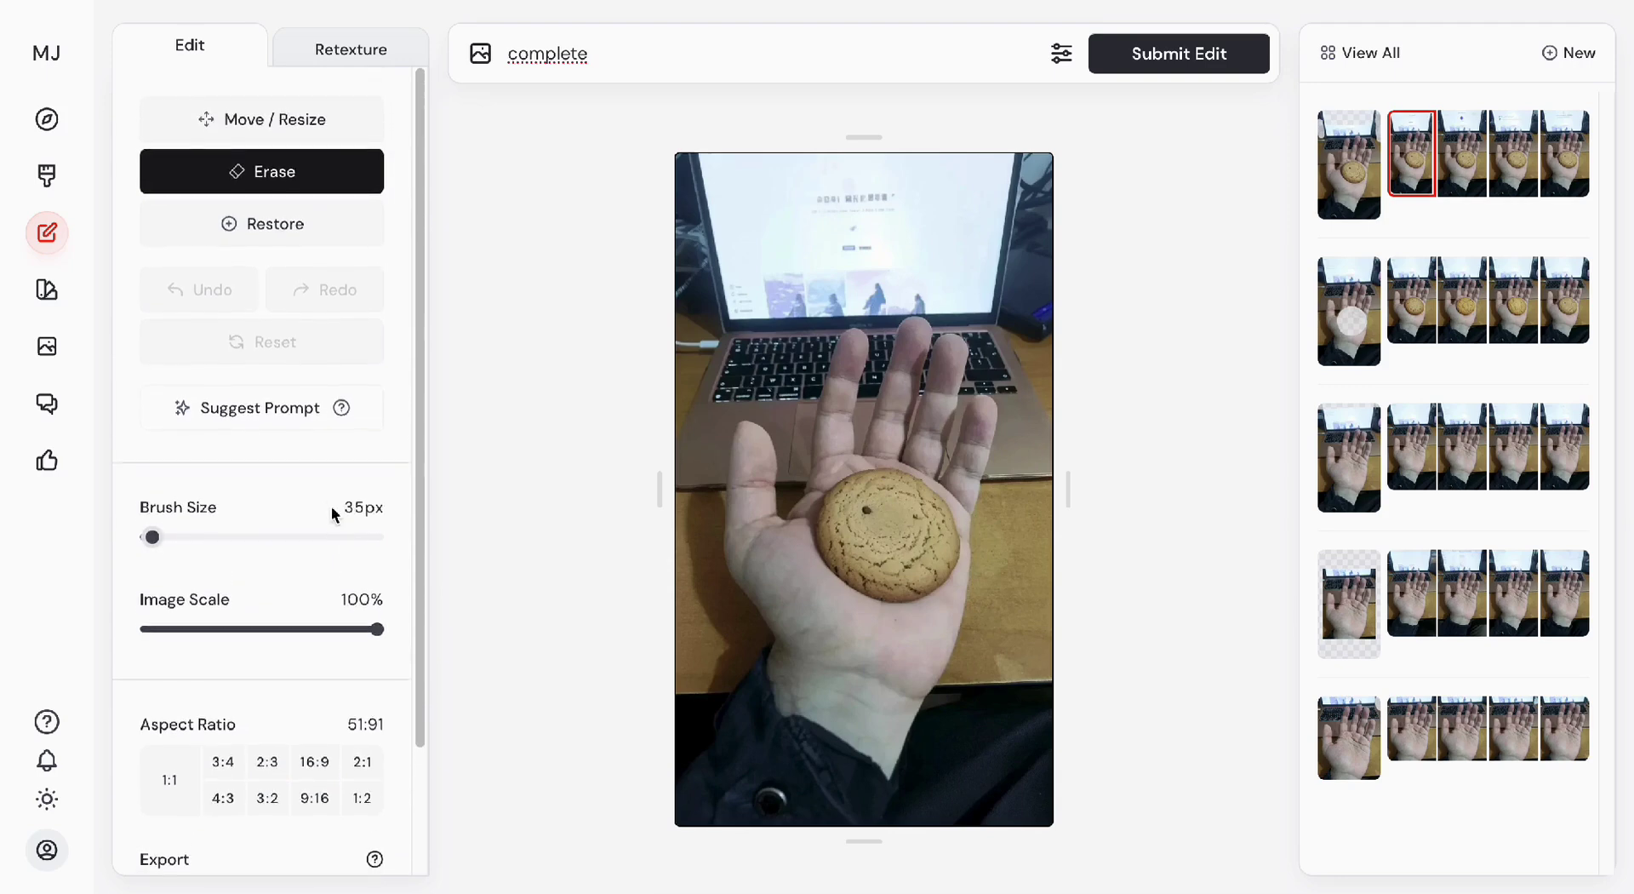